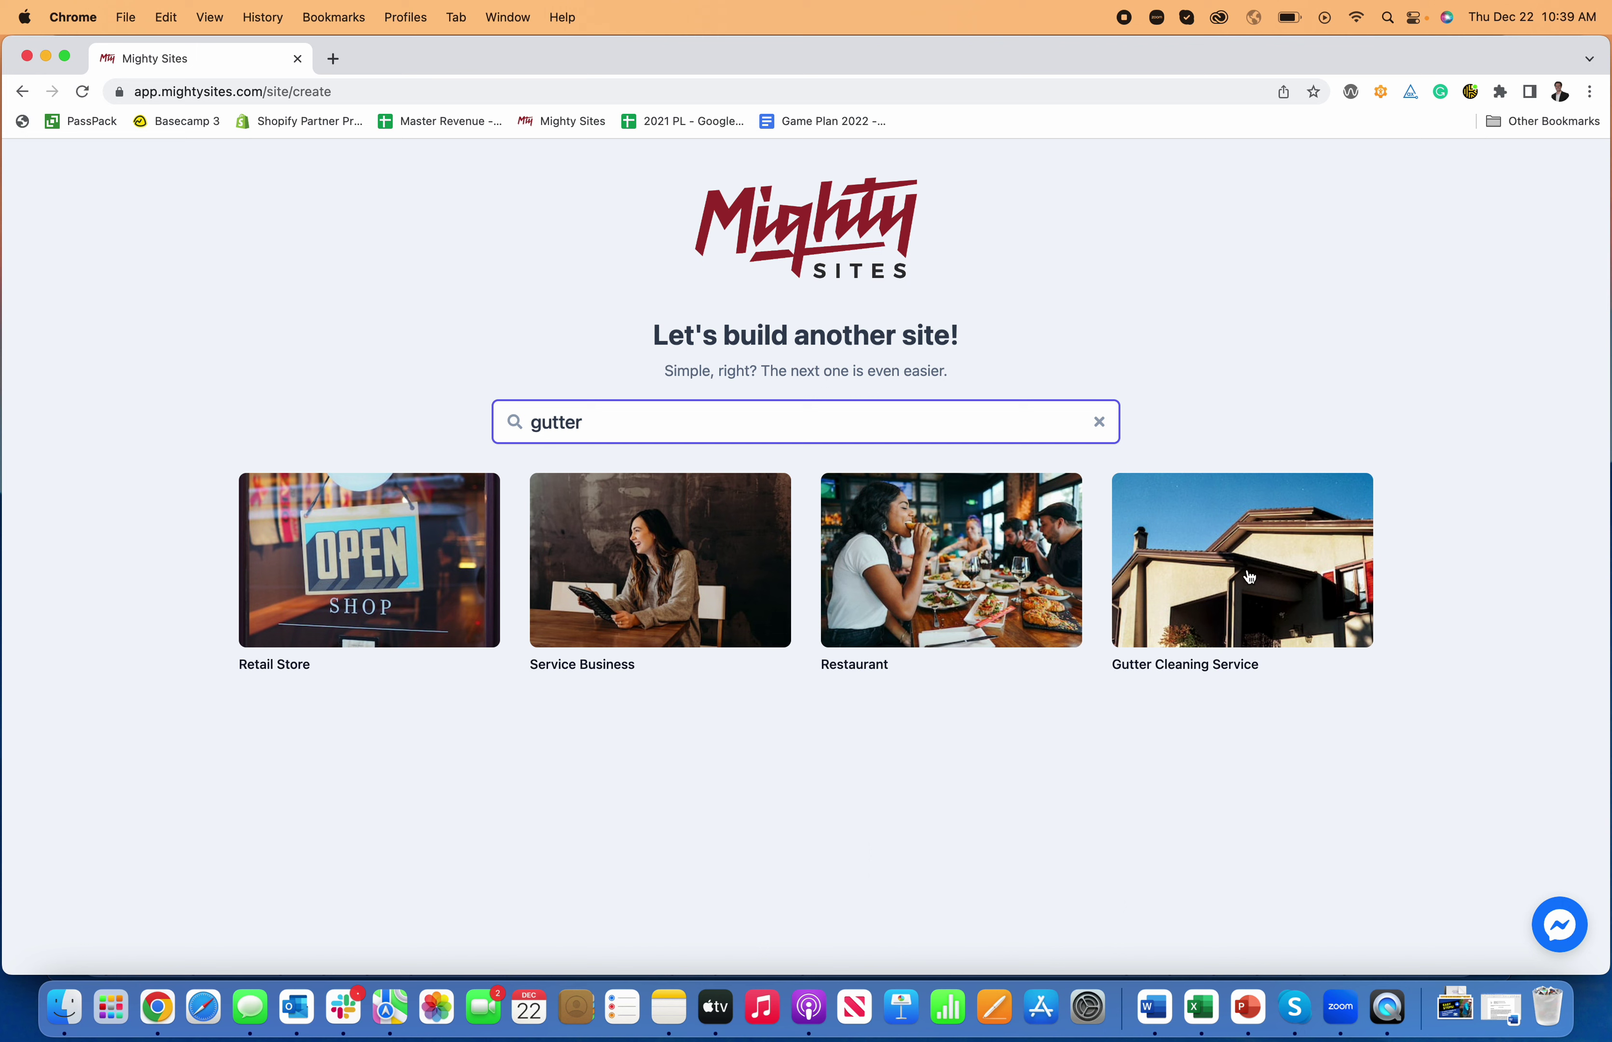
- Pick the Gutter Cleaning Service template and submit company details for Denver, CO as a Service business
click(1235, 590)
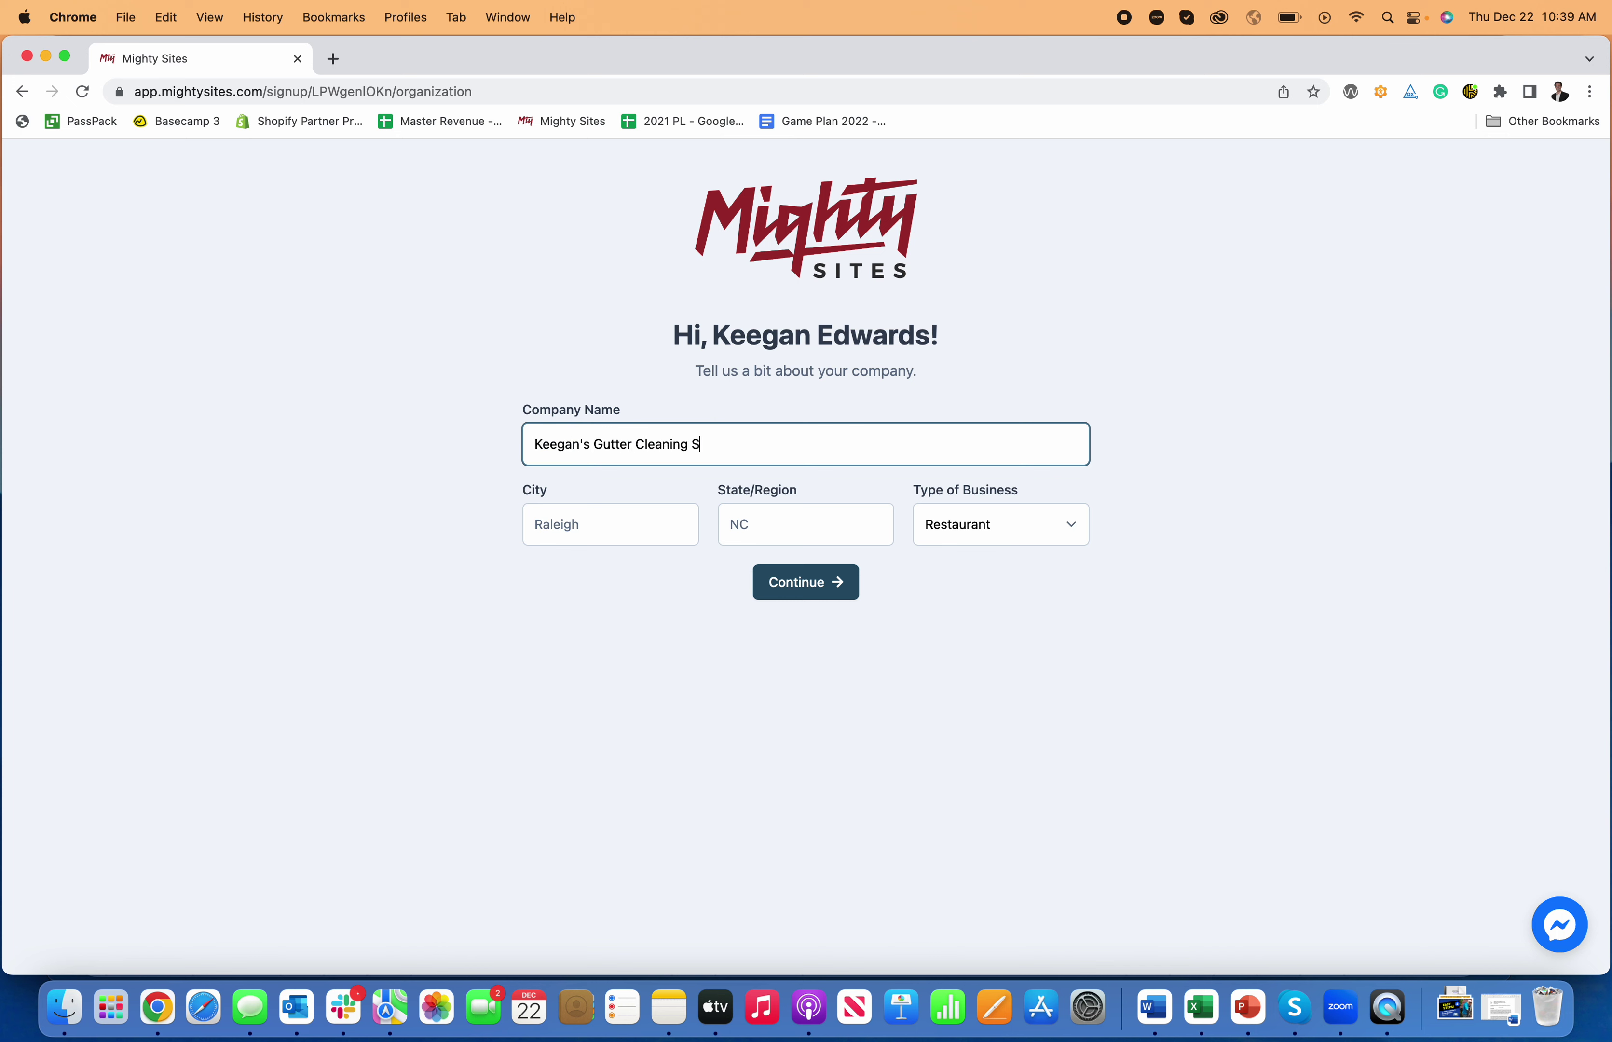
text(ervice)
click(564, 529)
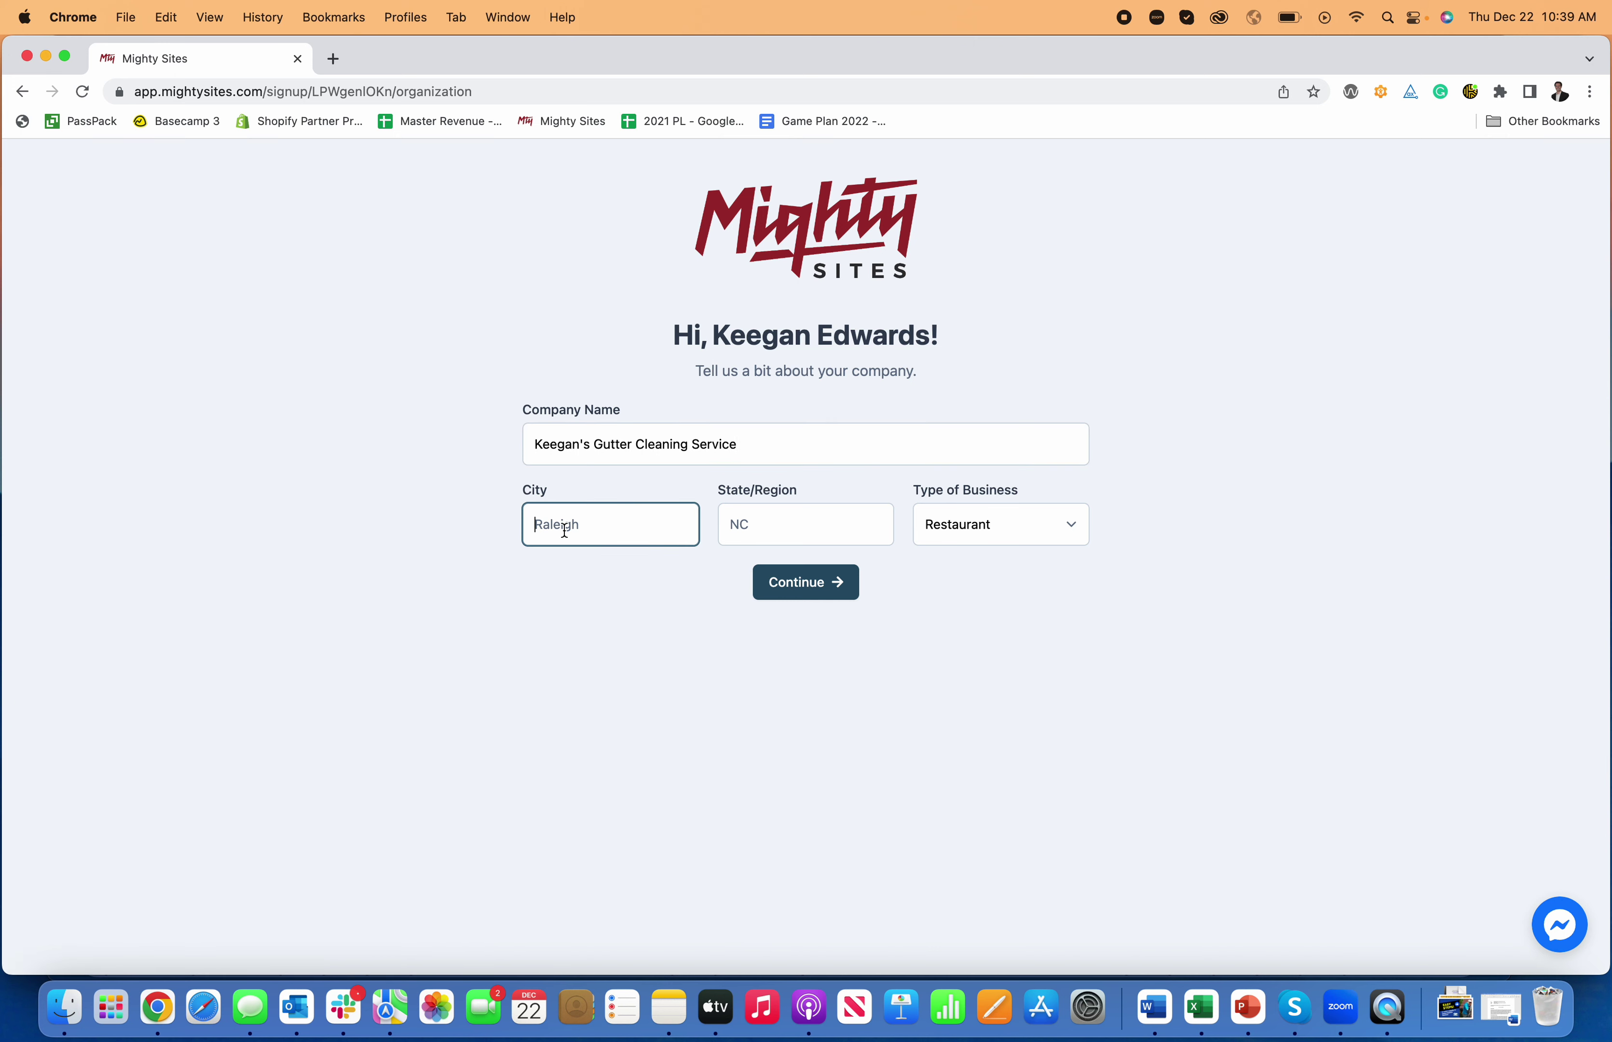
text(Denver)
key(Tab)
key(Tab)
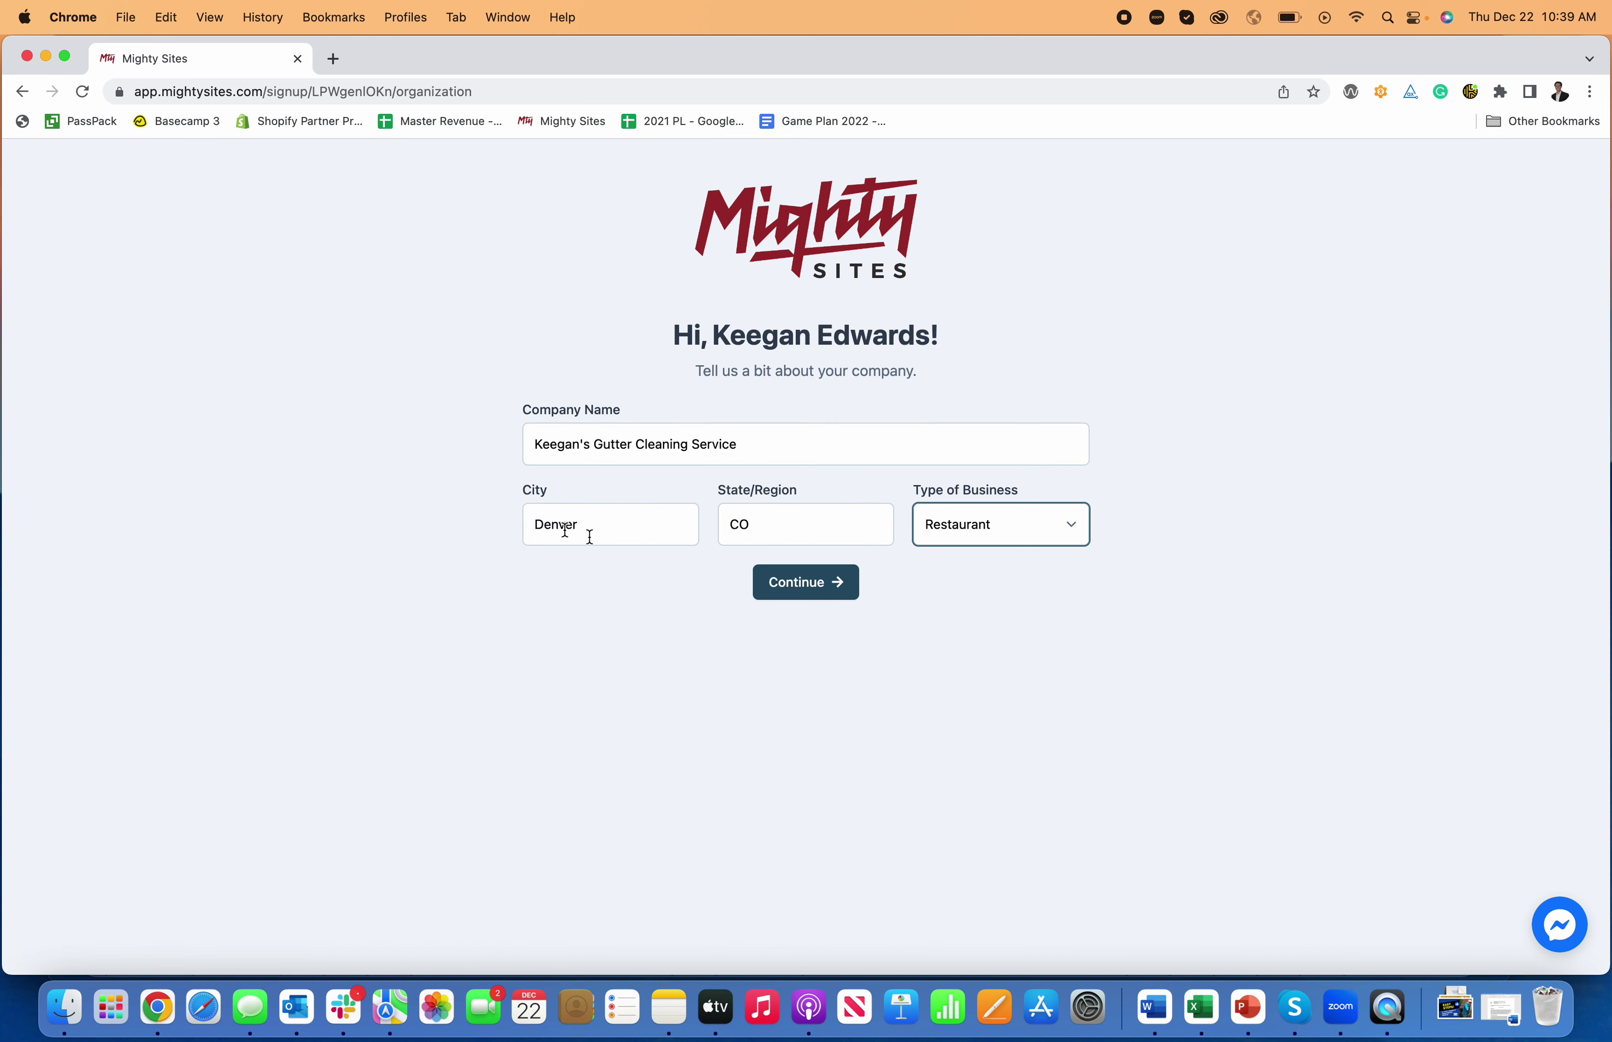
click(981, 527)
click(984, 566)
click(820, 602)
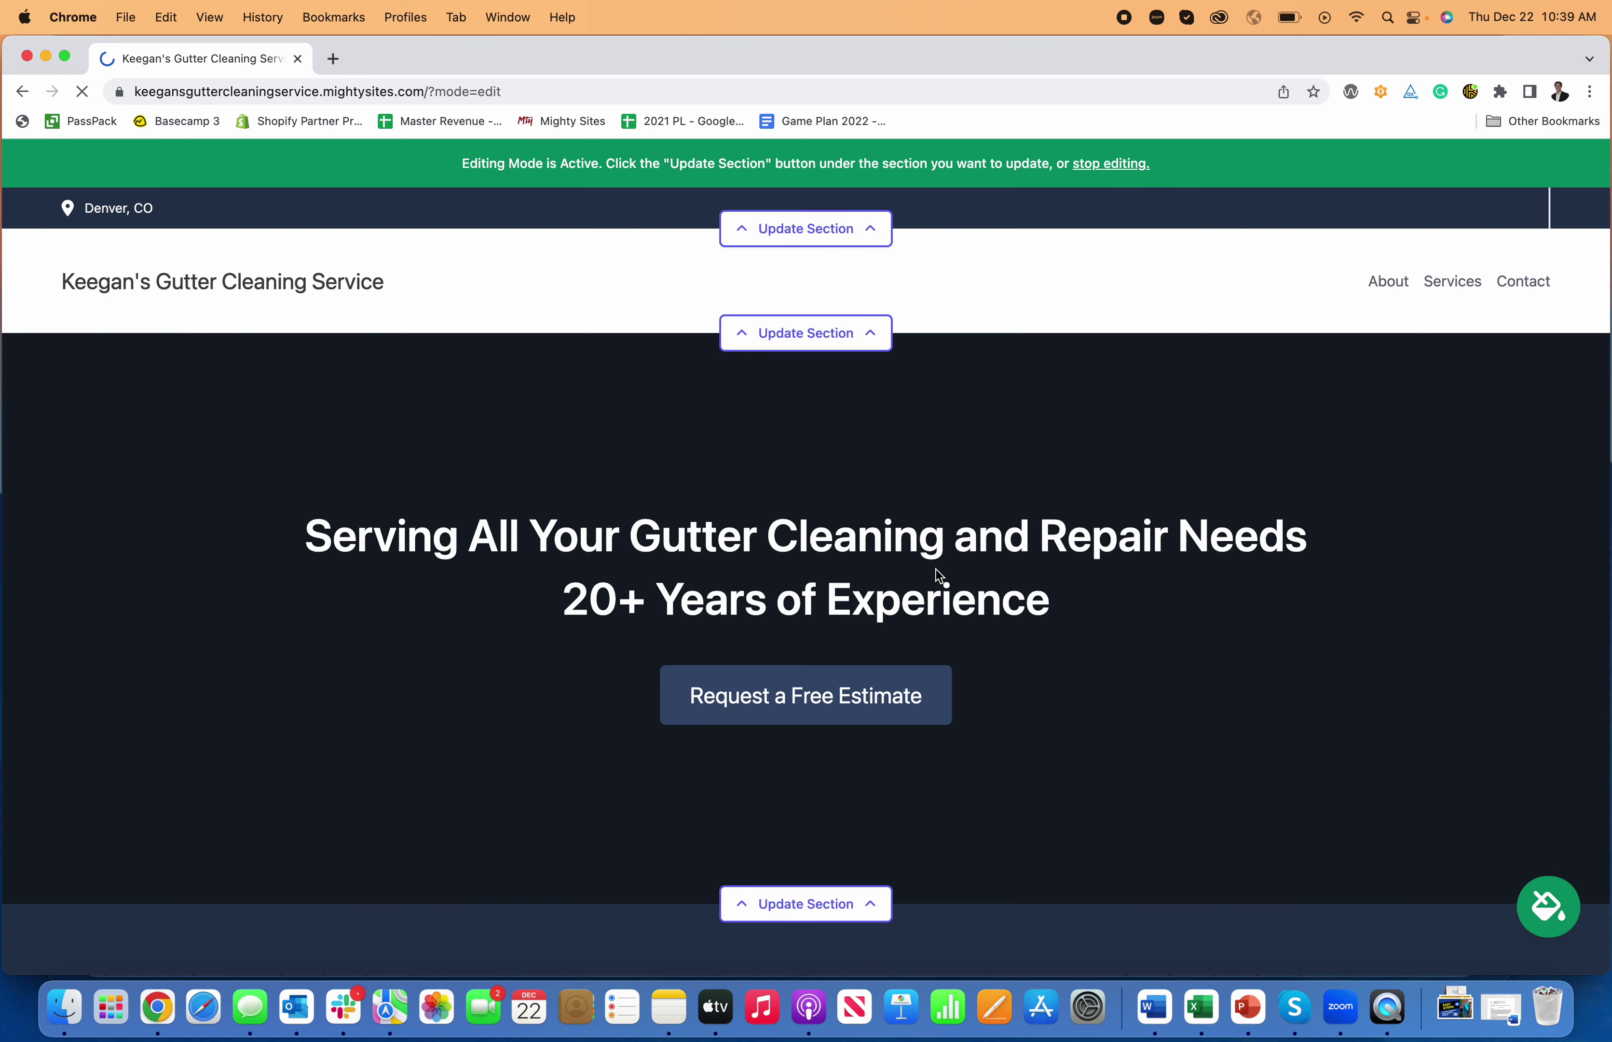
- Scroll through the generated site down to the contact form and footer, then back up
scroll(963, 525, down, 10)
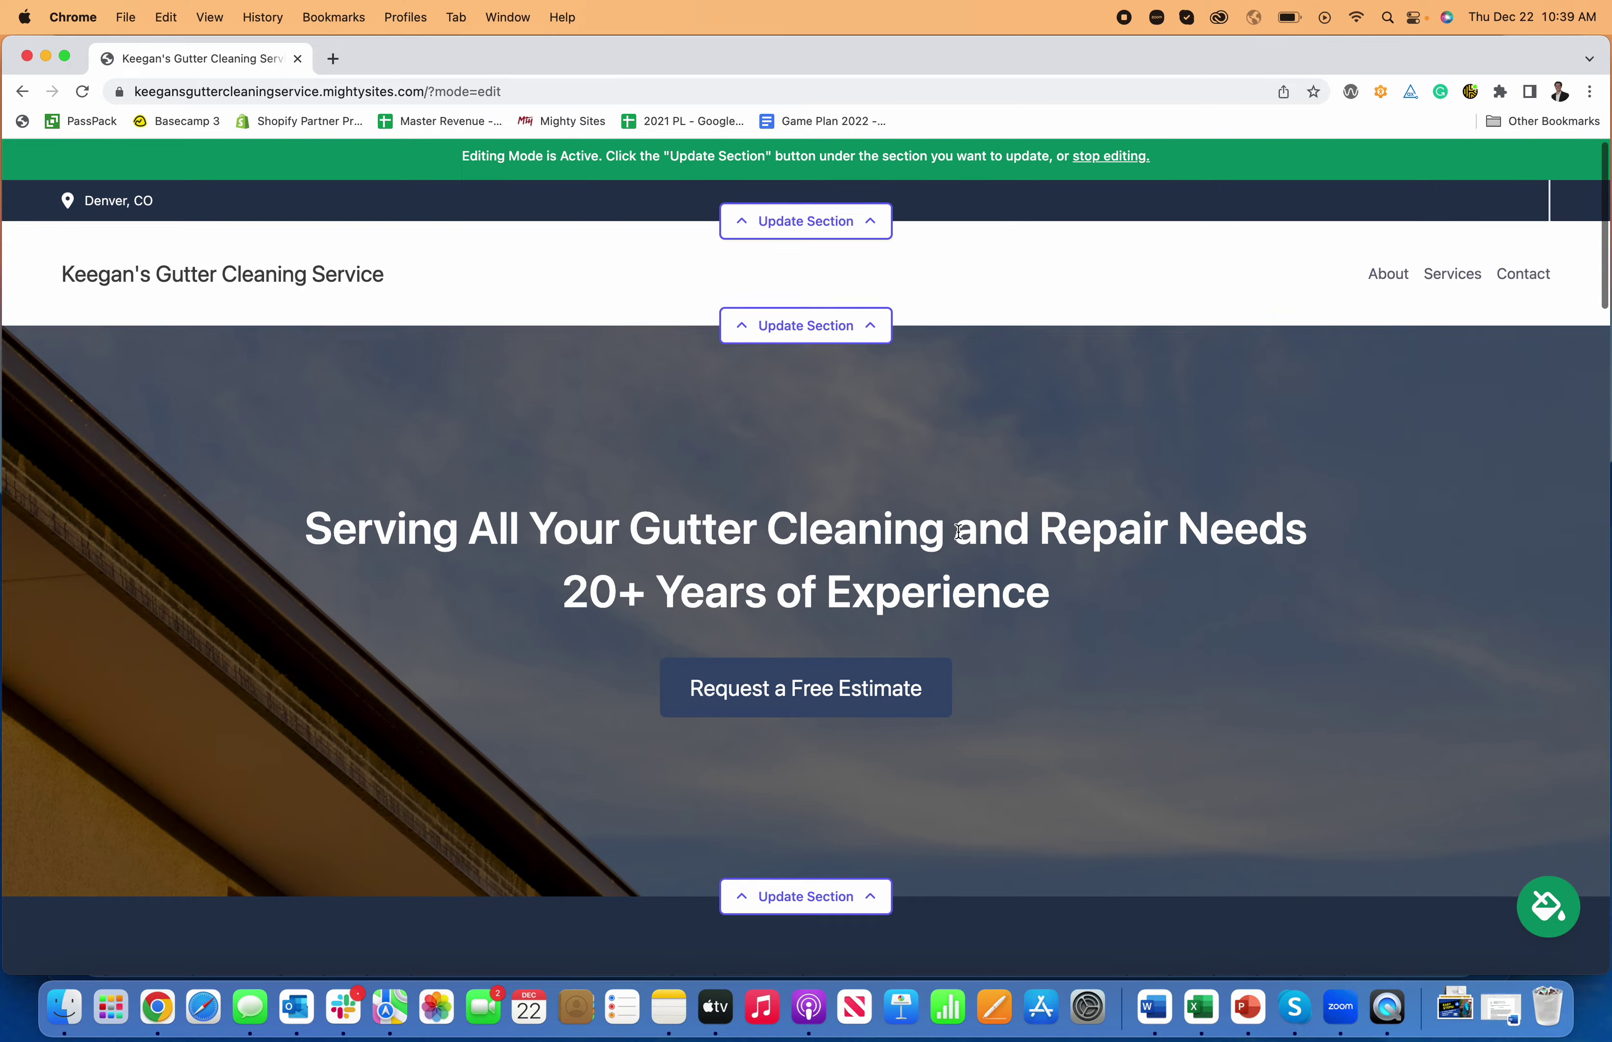
scroll(963, 525, down, 12)
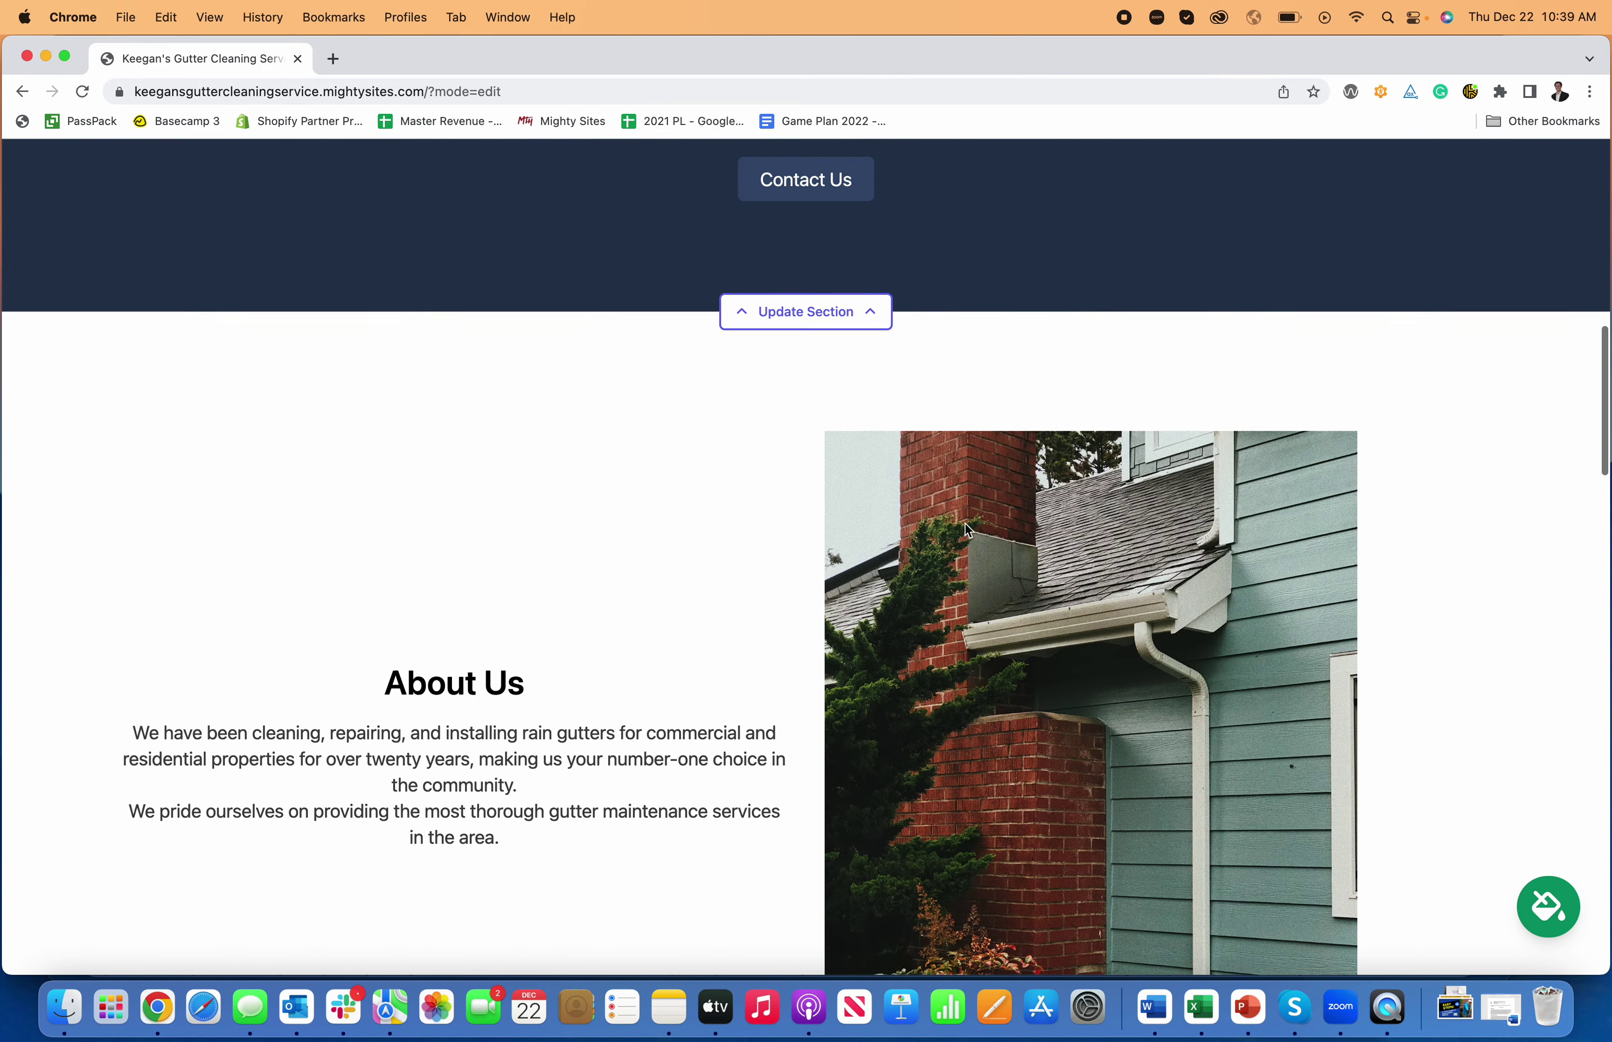
scroll(968, 530, down, 15)
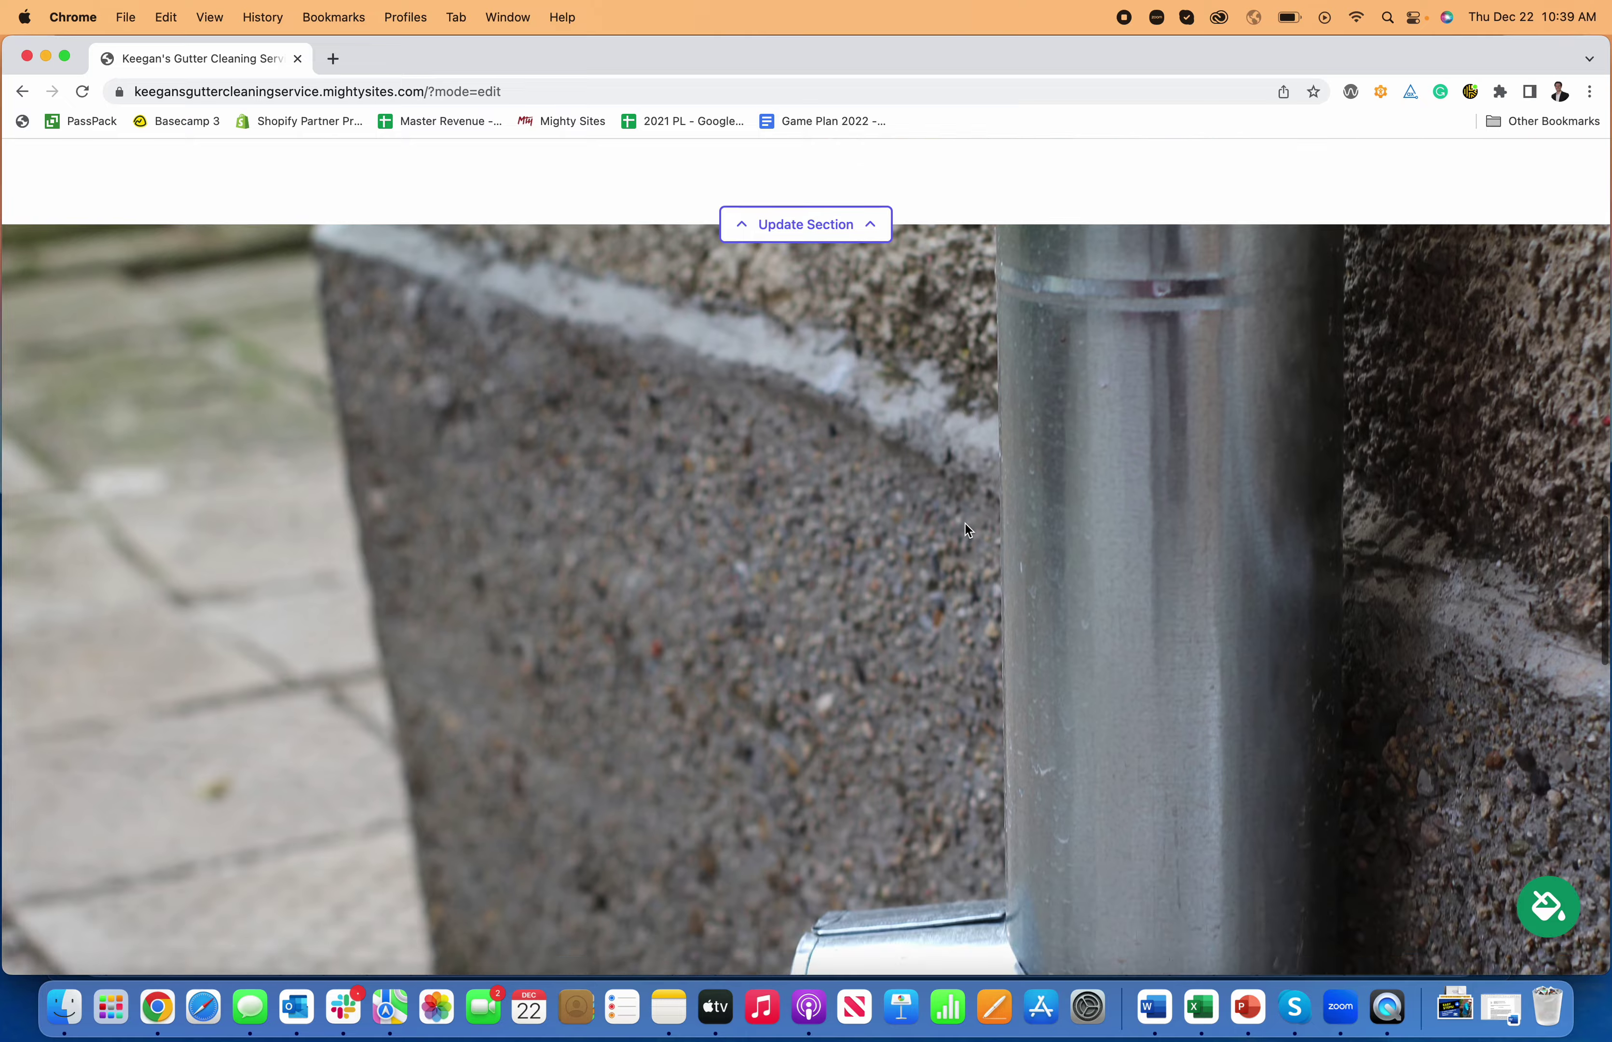
scroll(967, 530, down, 15)
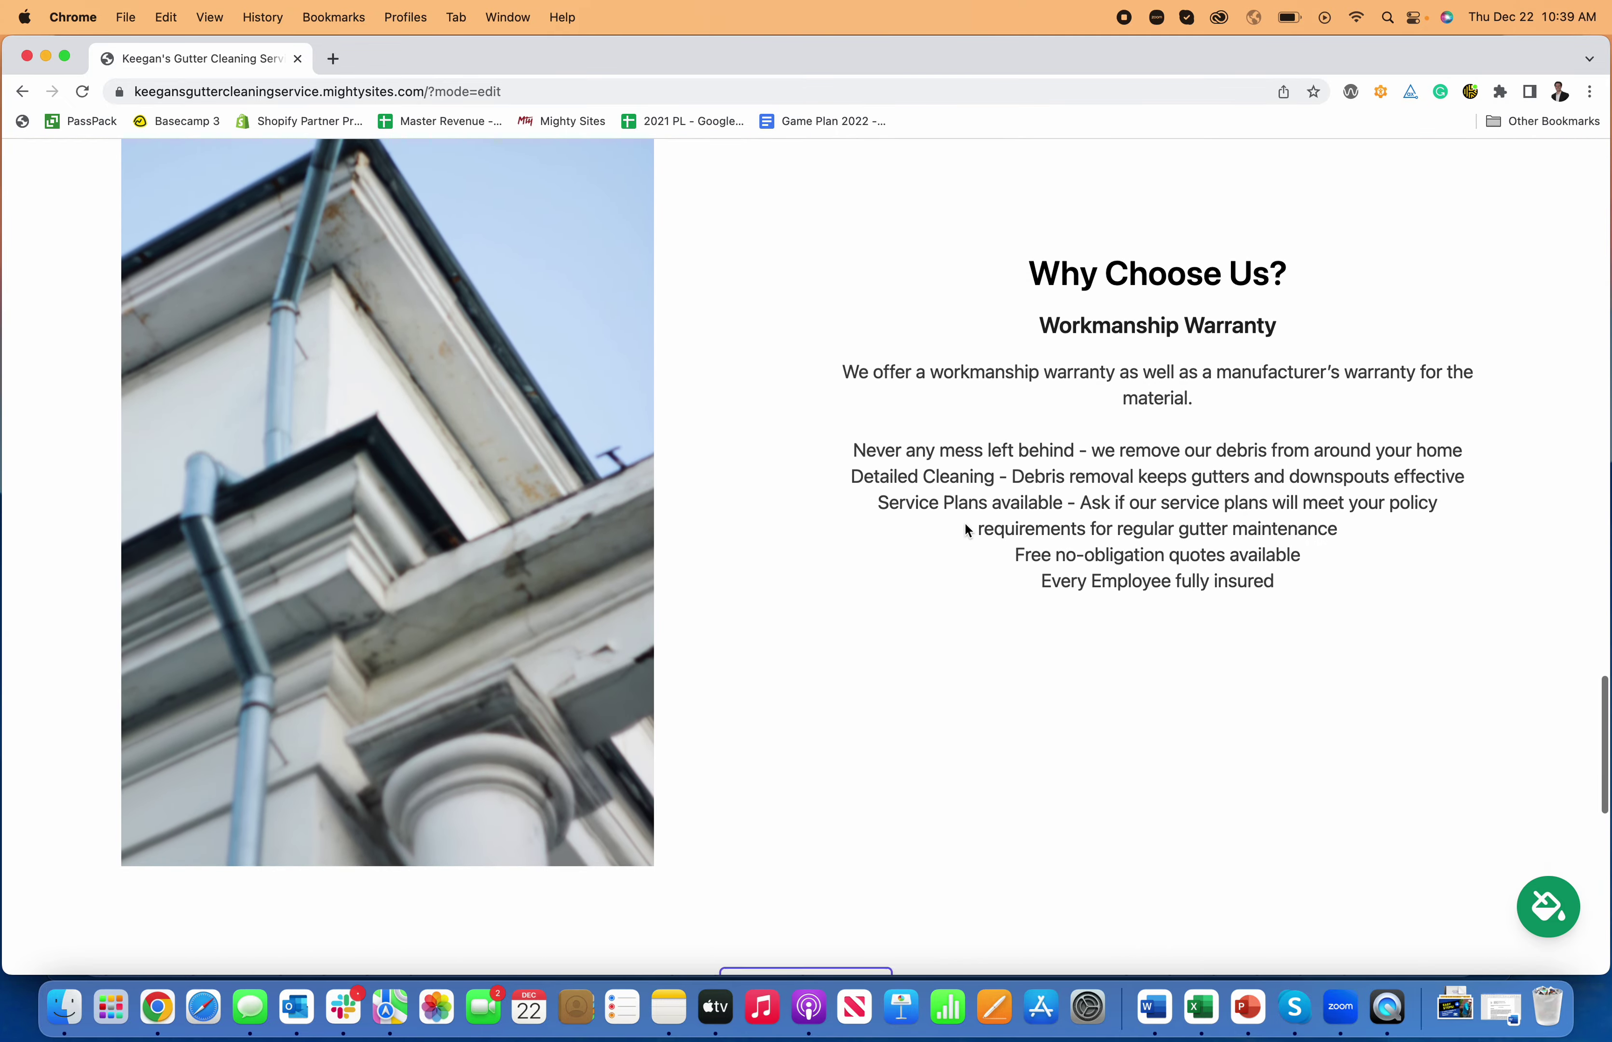
scroll(967, 530, down, 8)
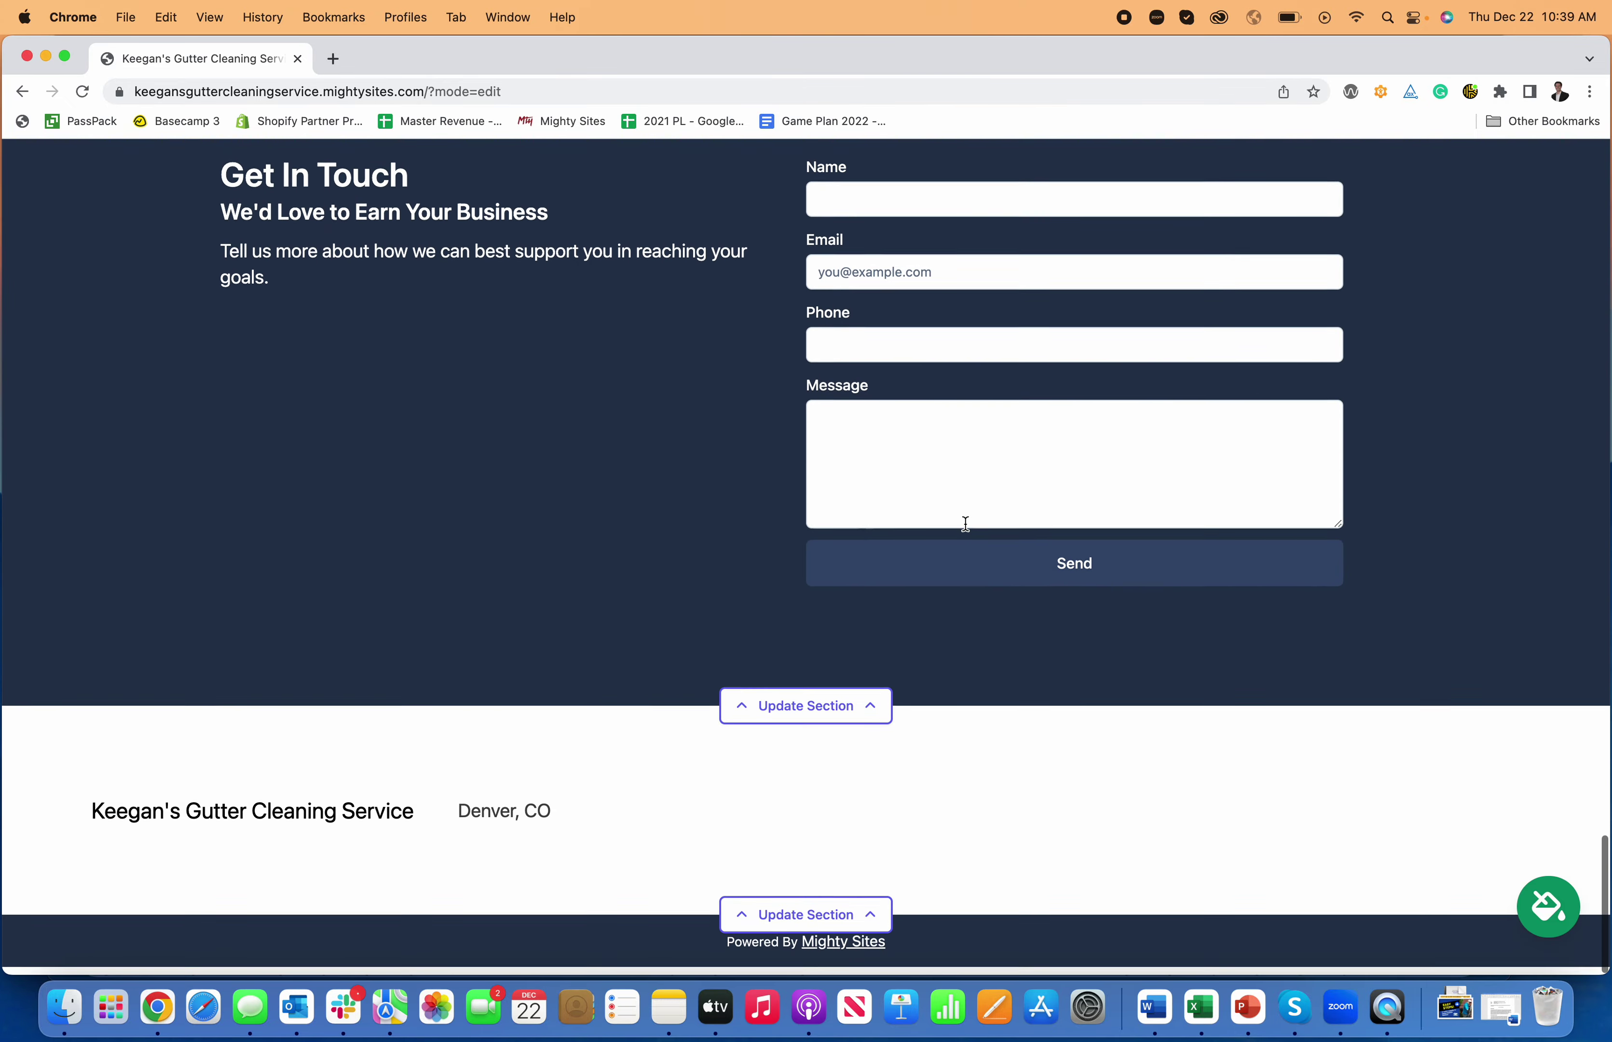
scroll(968, 530, up, 15)
scroll(967, 530, up, 15)
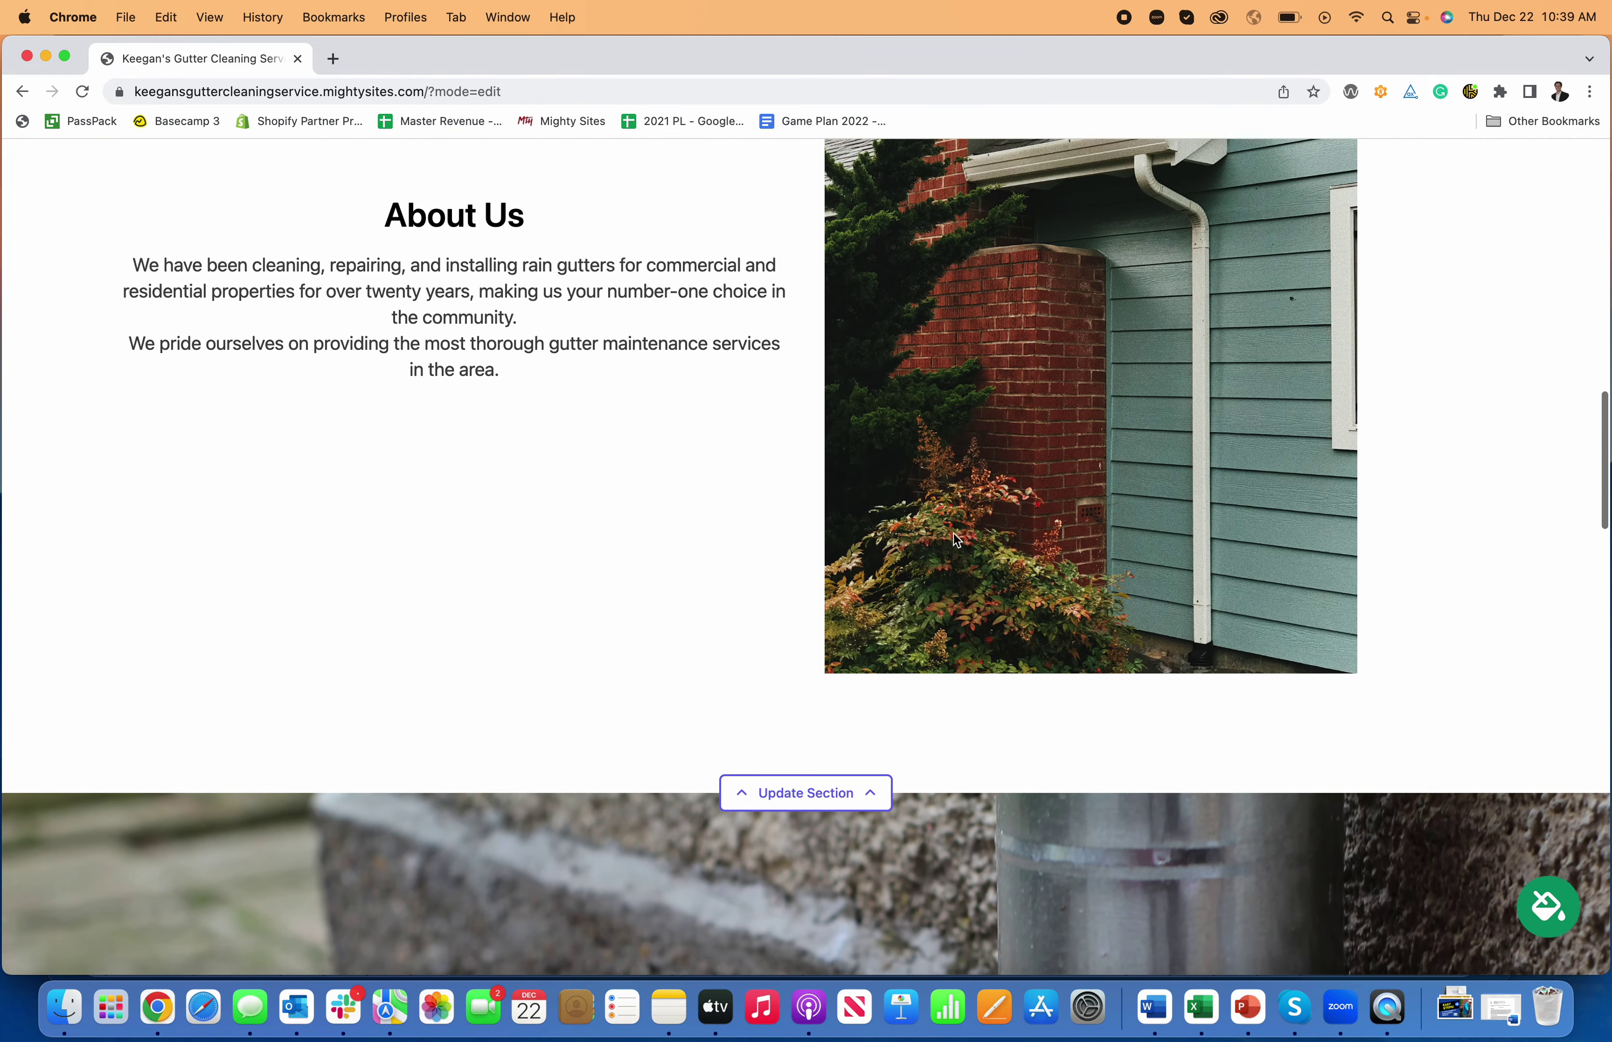
scroll(953, 541, up, 15)
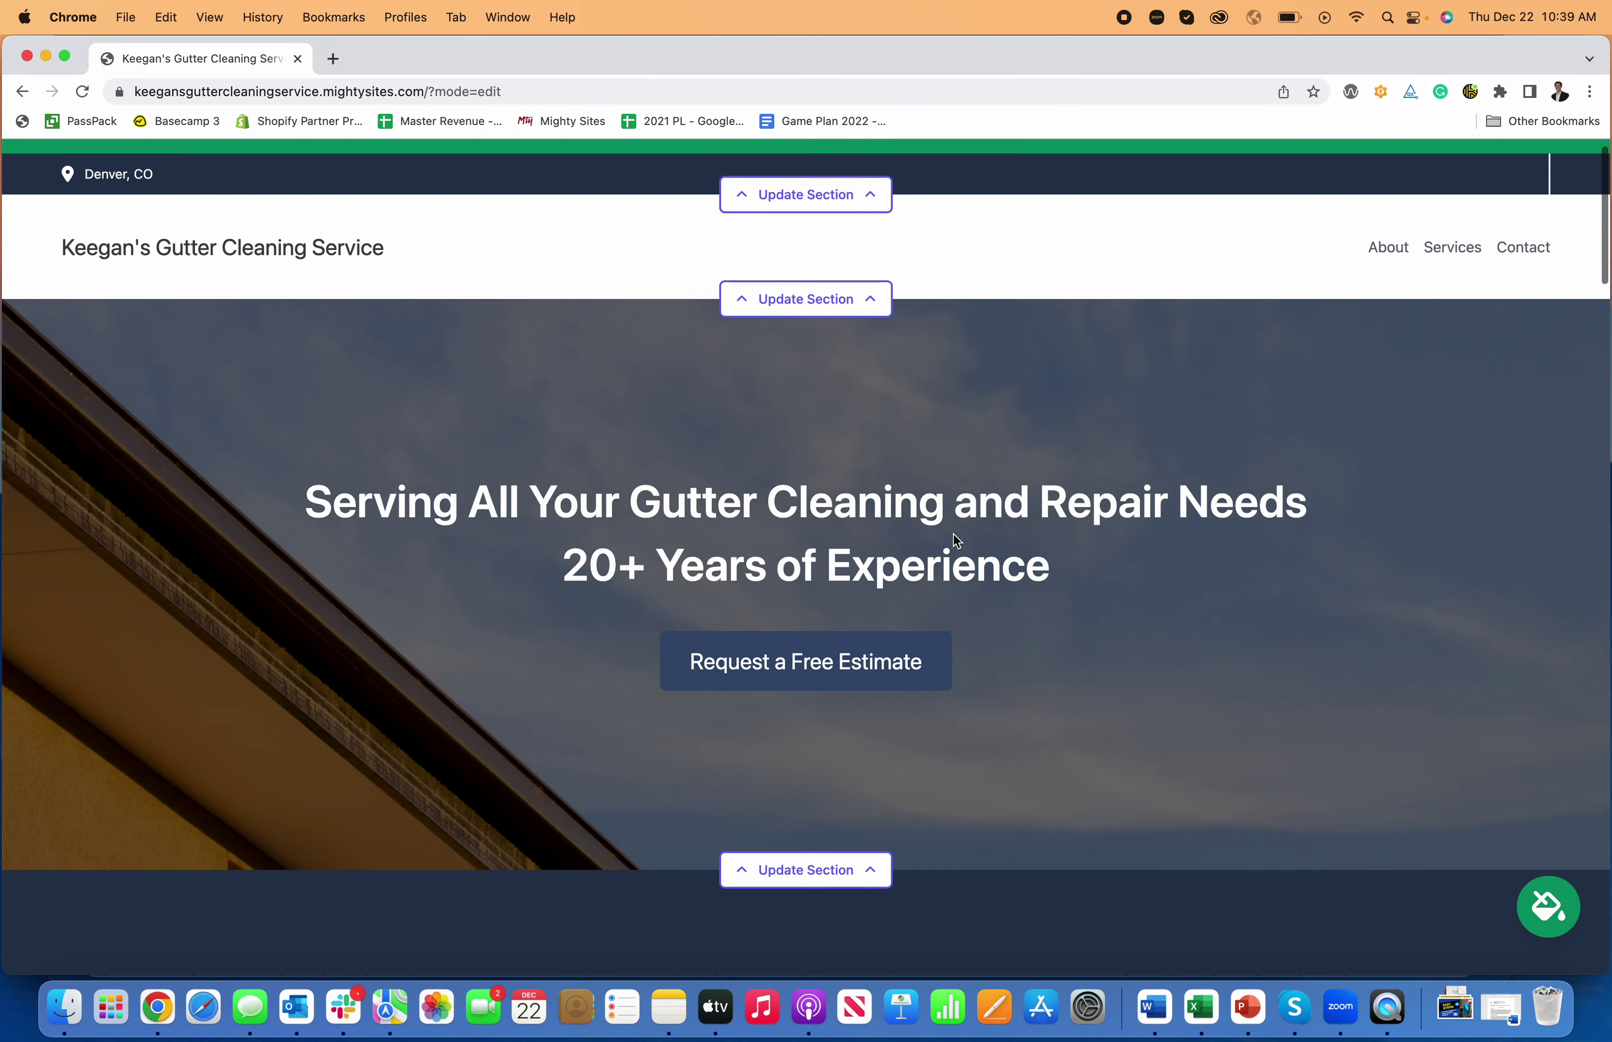
scroll(954, 535, down, 4)
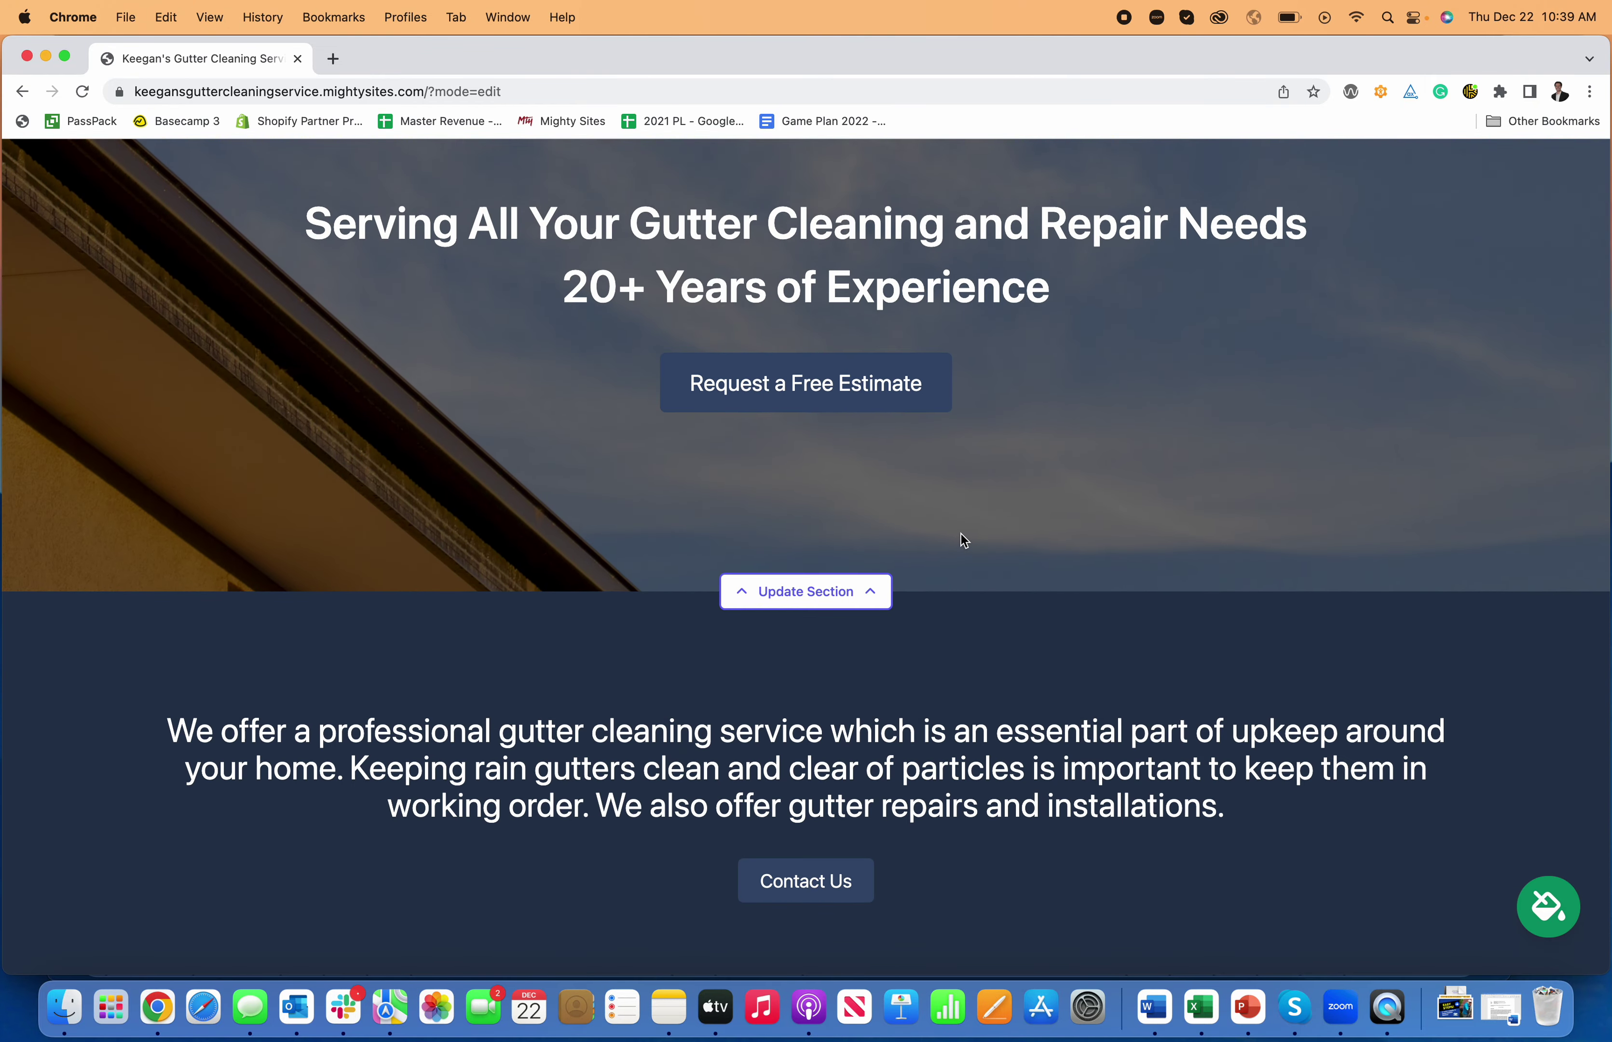
scroll(954, 535, up, 5)
scroll(954, 535, down, 4)
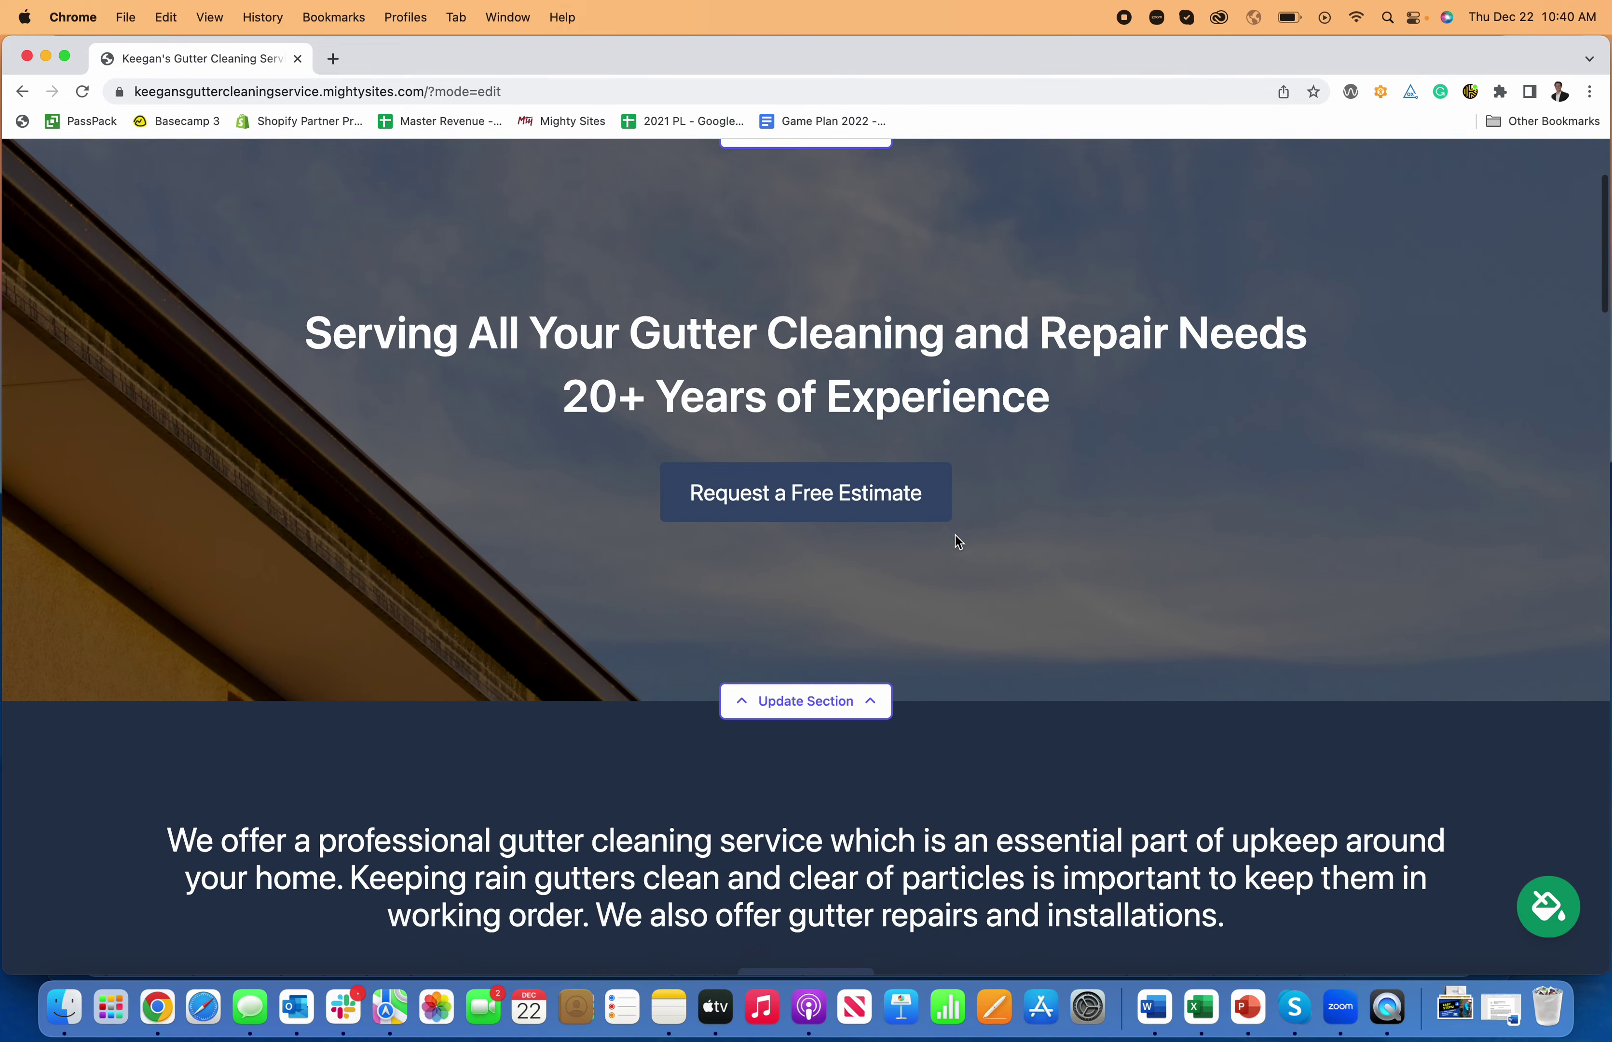
- Open the hero section's Update Image options and cancel browsing for a local file
click(848, 688)
scroll(847, 692, down, 4)
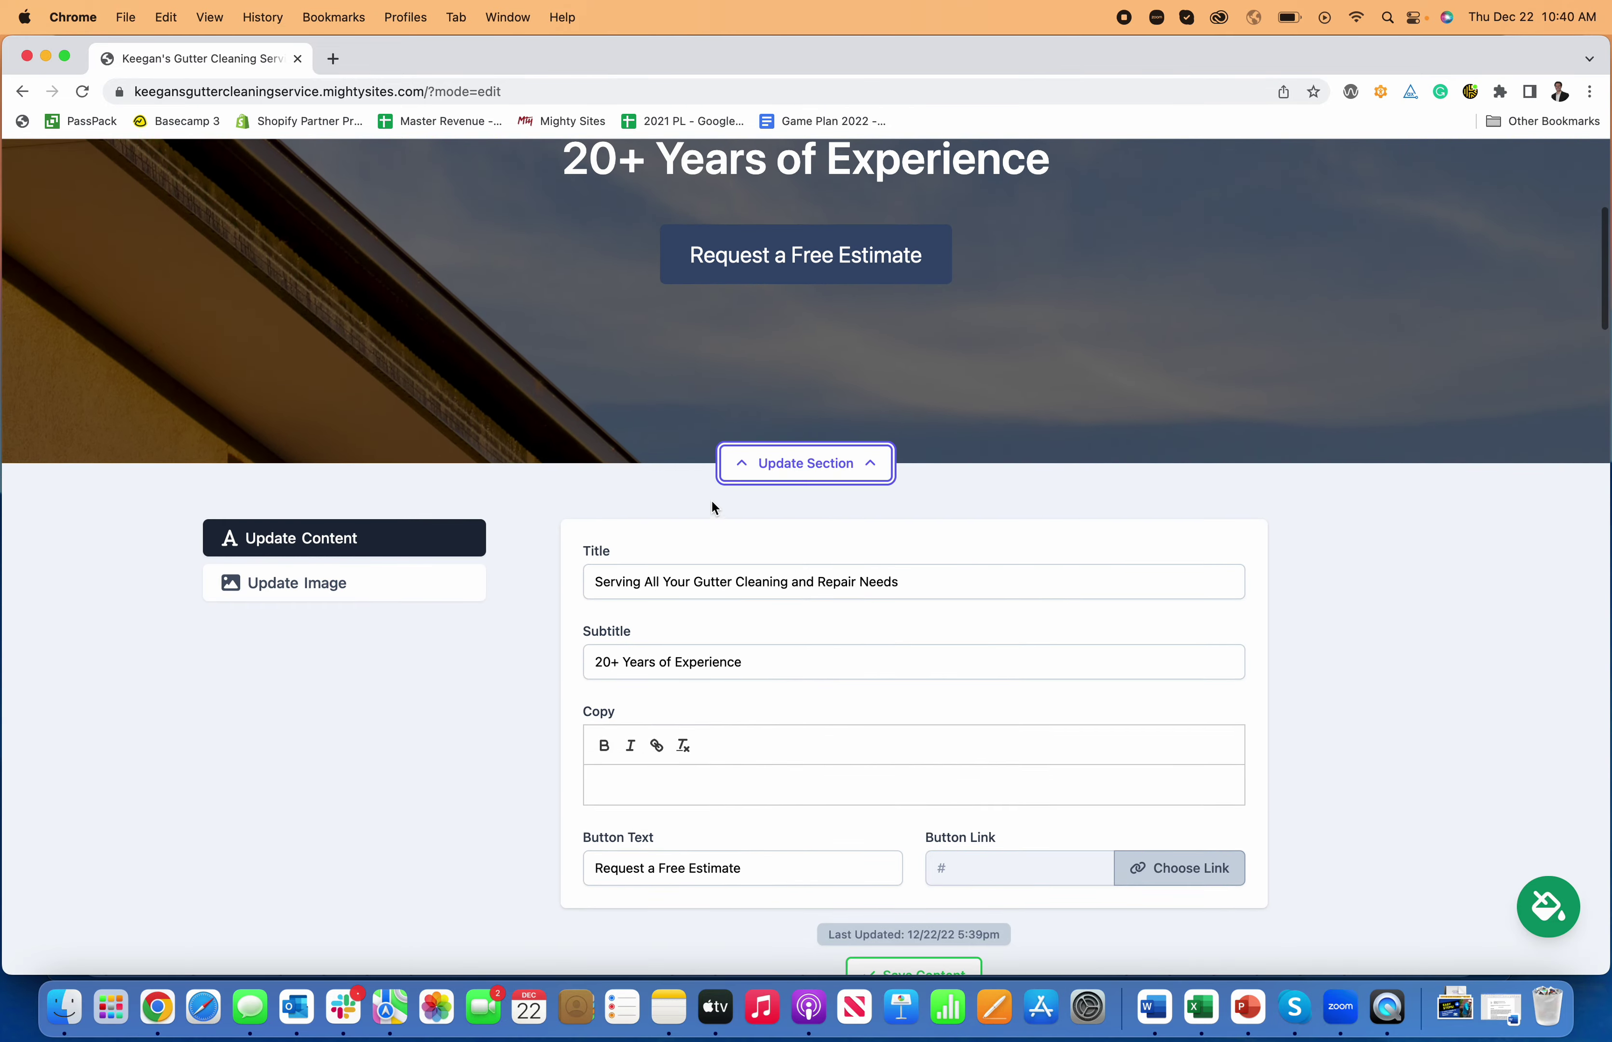
scroll(712, 507, up, 4)
scroll(806, 626, down, 4)
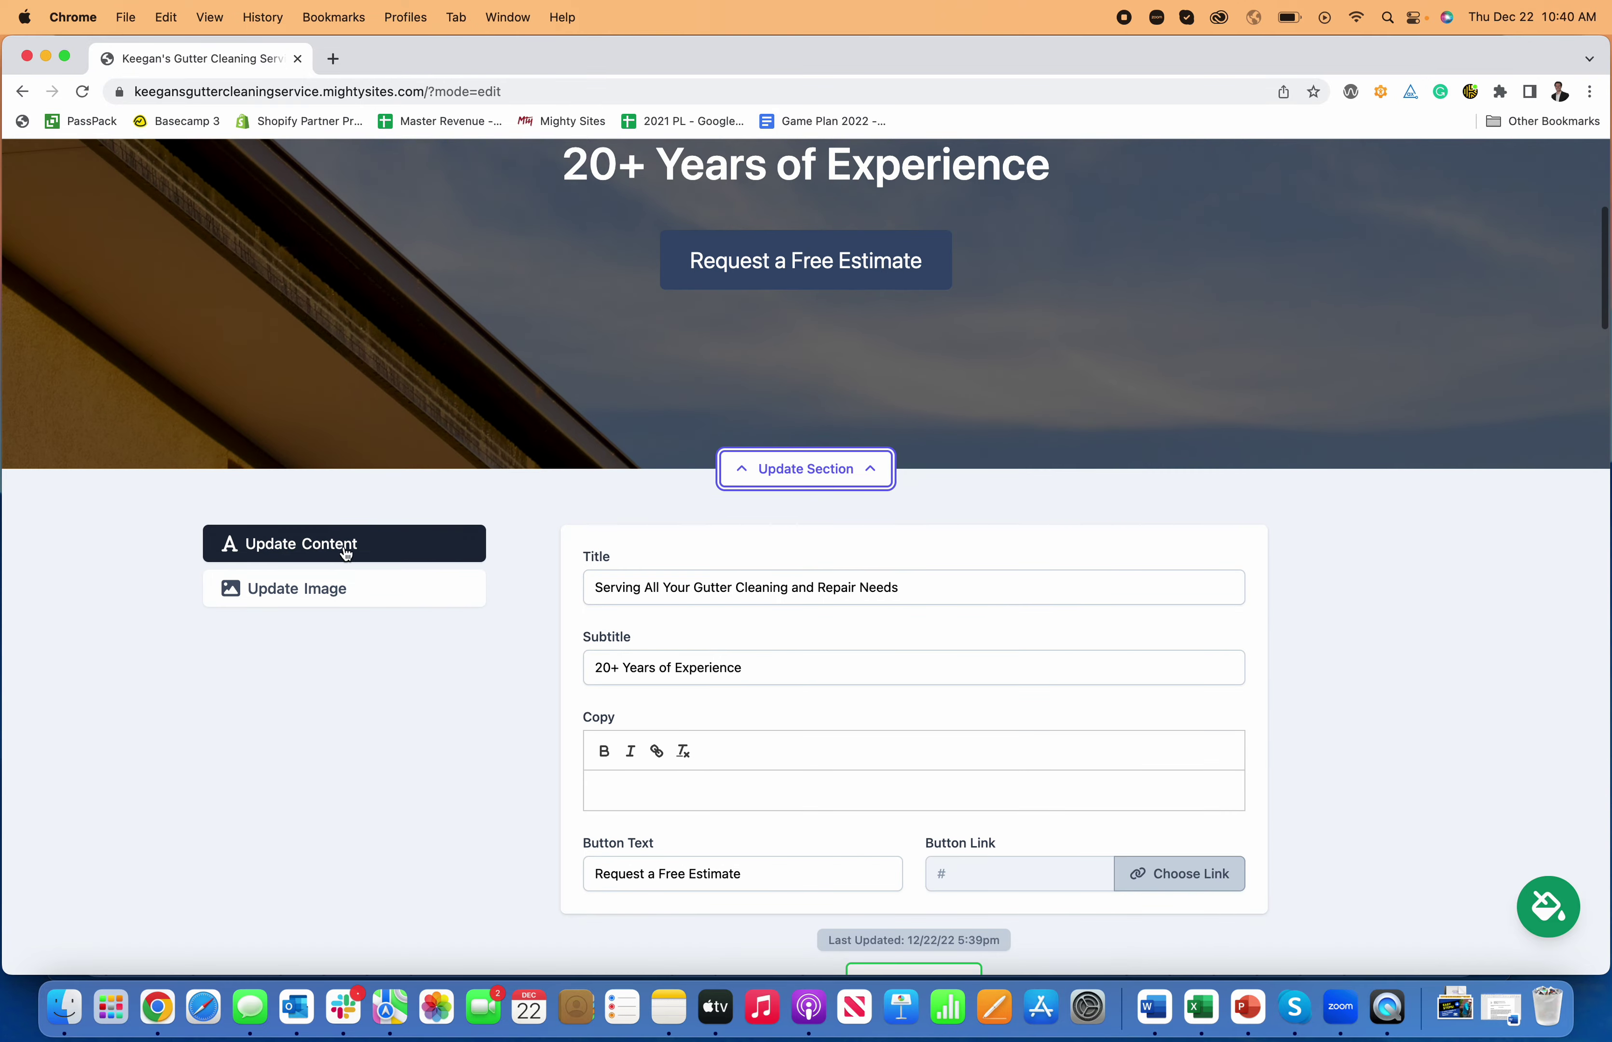
click(366, 589)
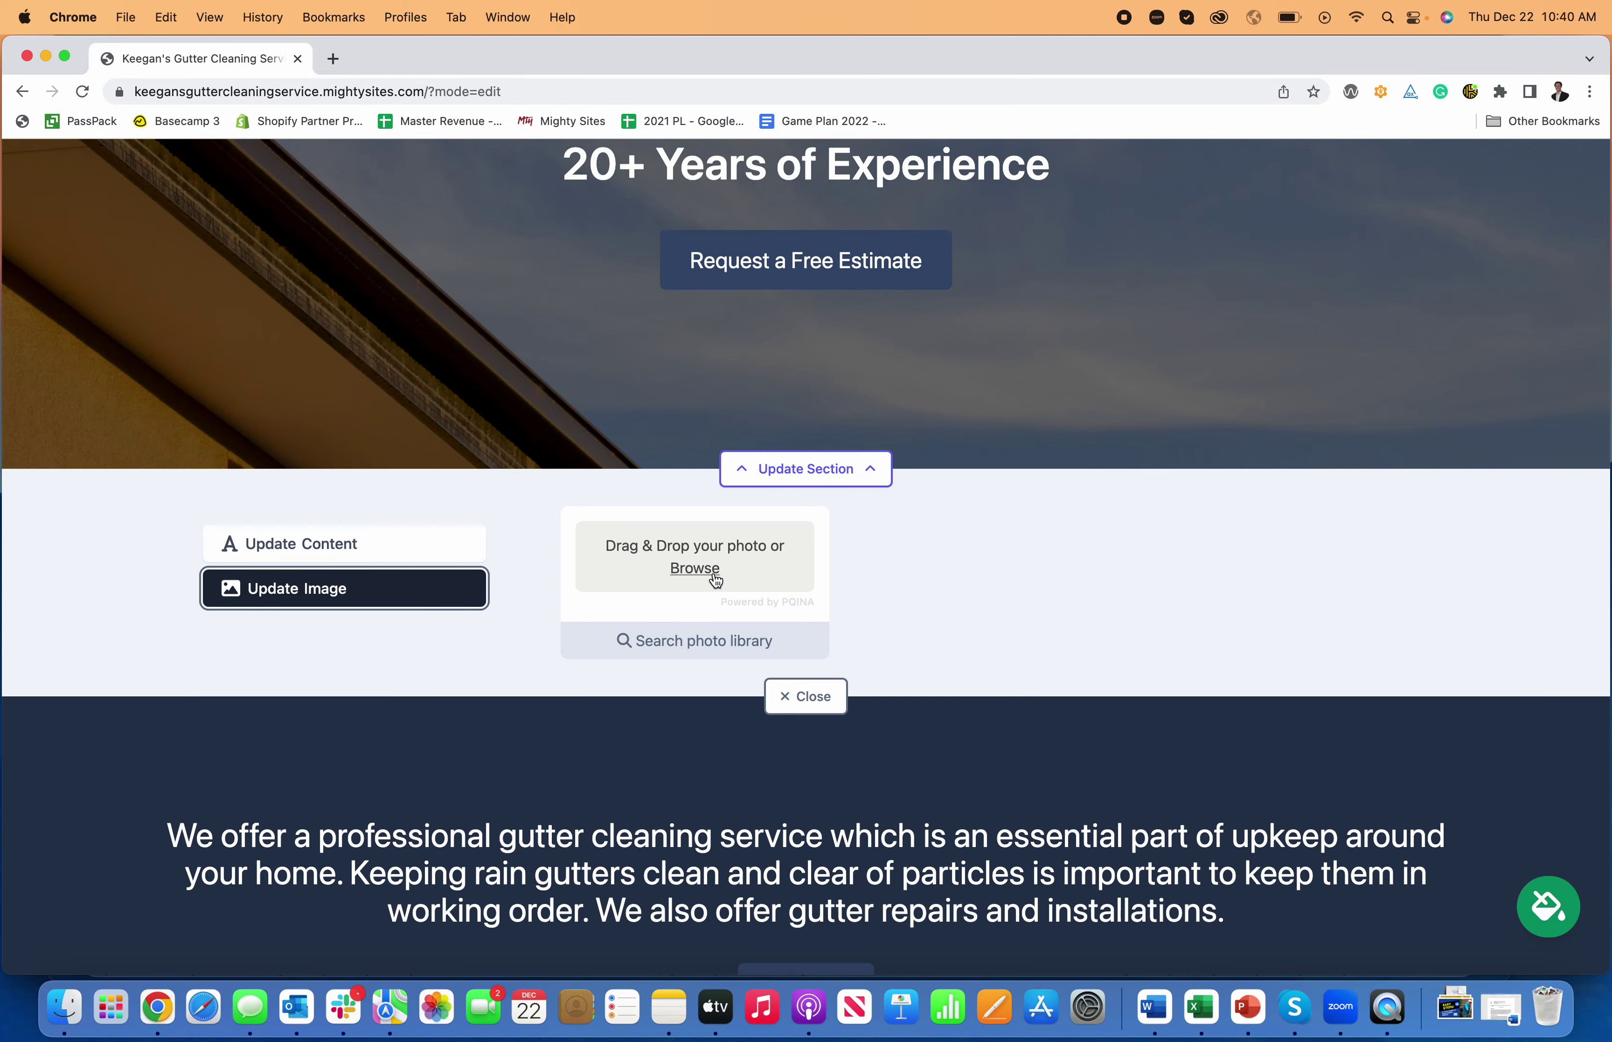
click(713, 574)
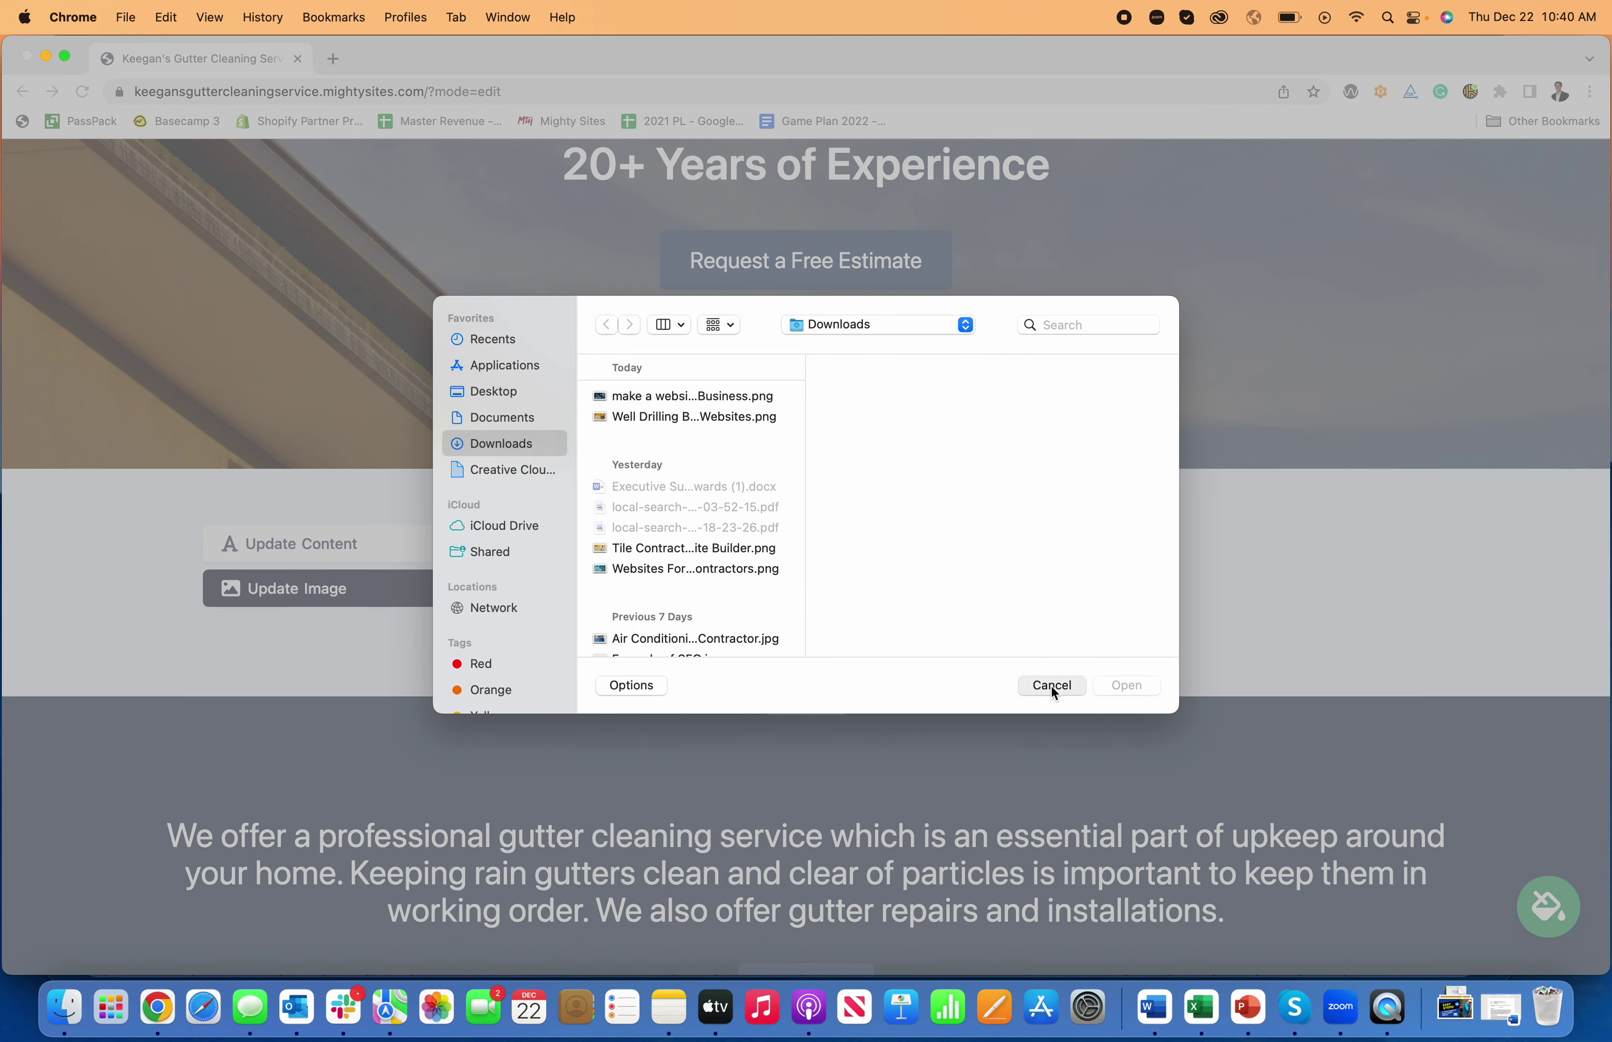
click(1053, 688)
scroll(874, 640, up, 3)
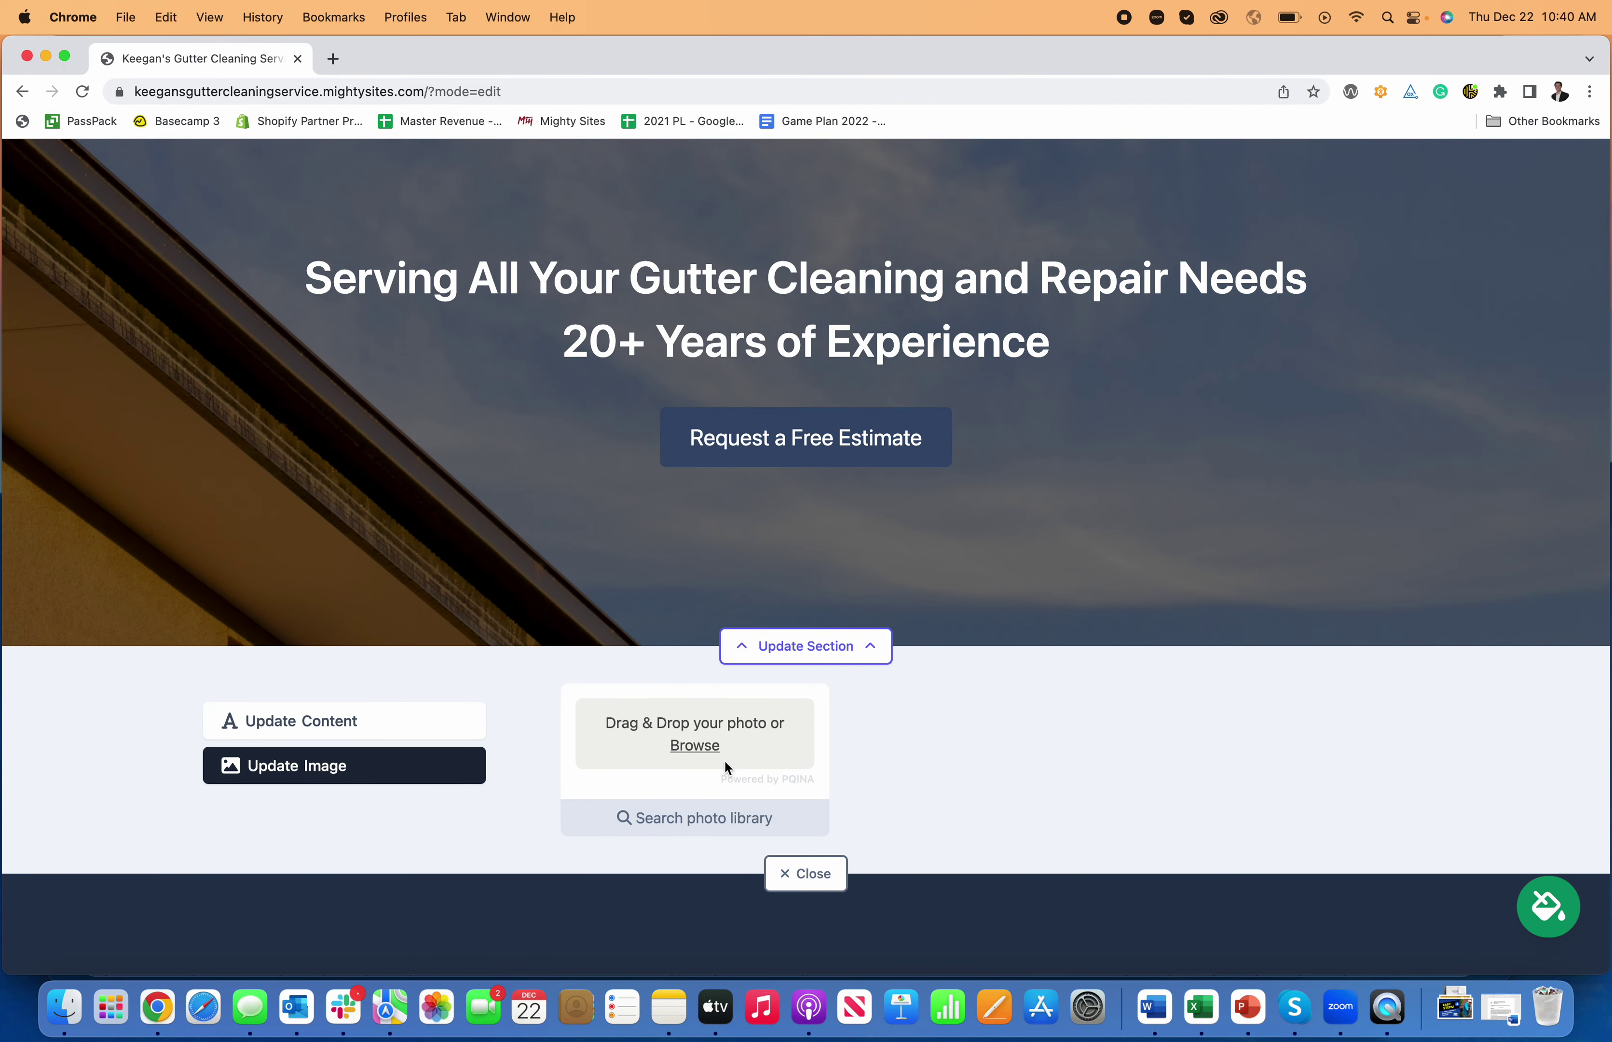
- Search the stock photo library and trim the search phrase down to 'Gutter'
click(716, 820)
scroll(755, 793, down, 3)
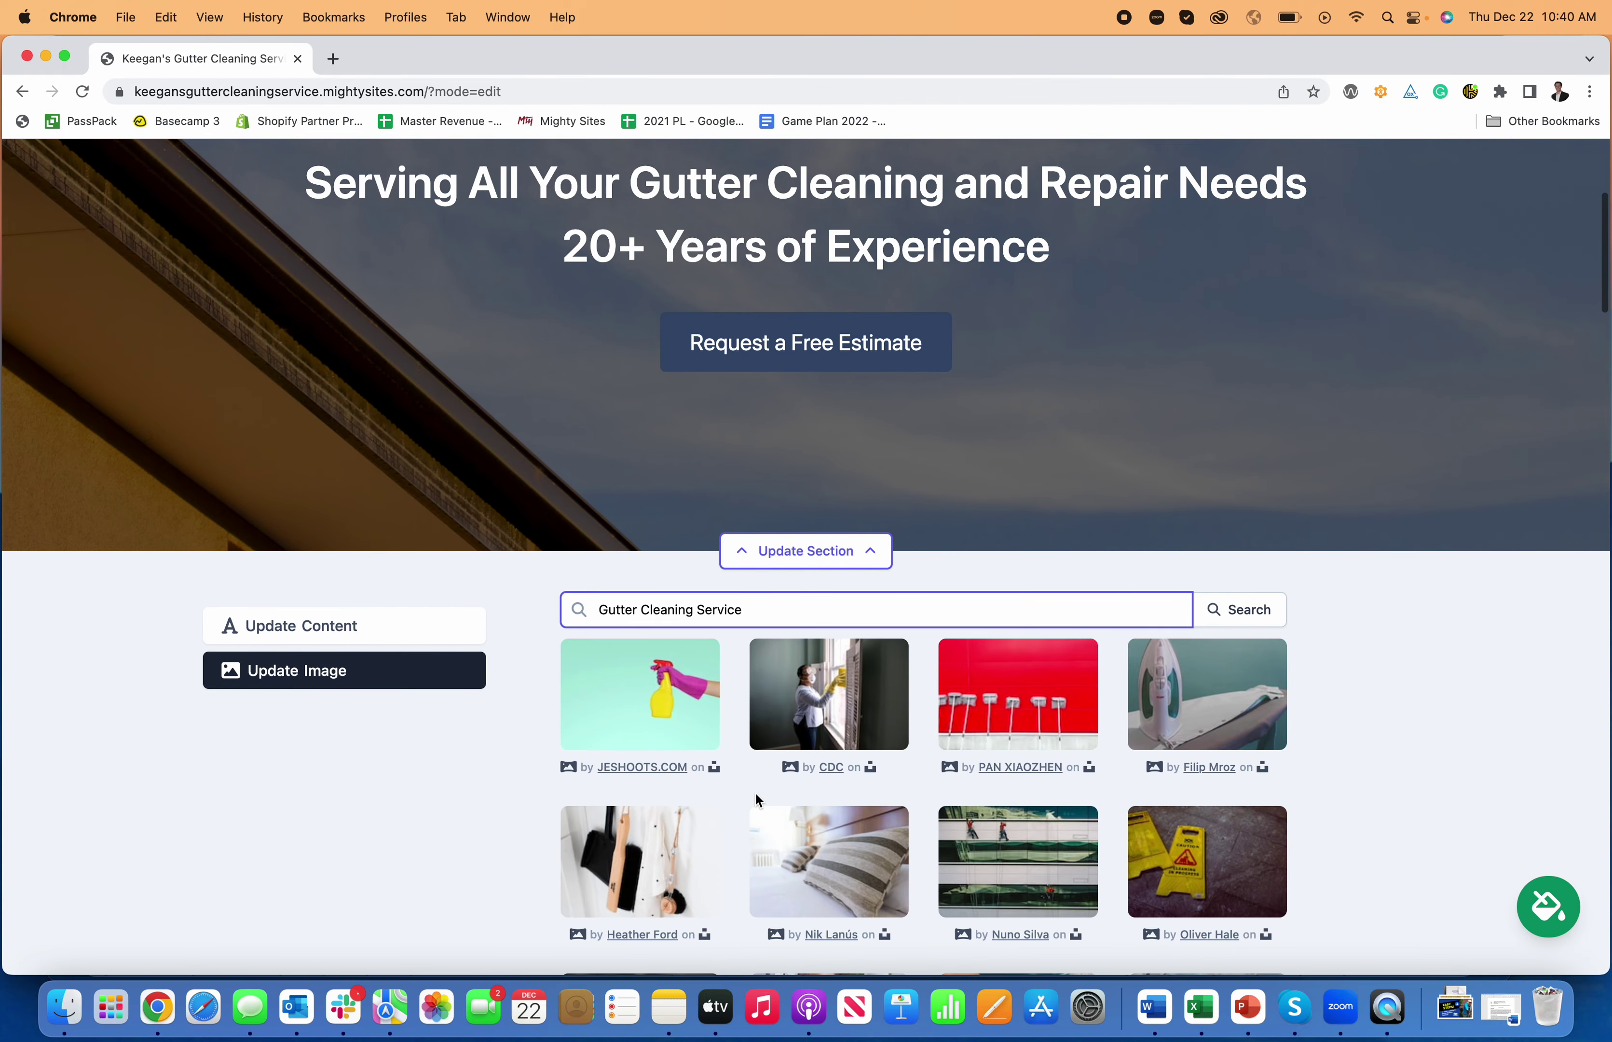
scroll(754, 793, down, 2)
drag(777, 528, 654, 527)
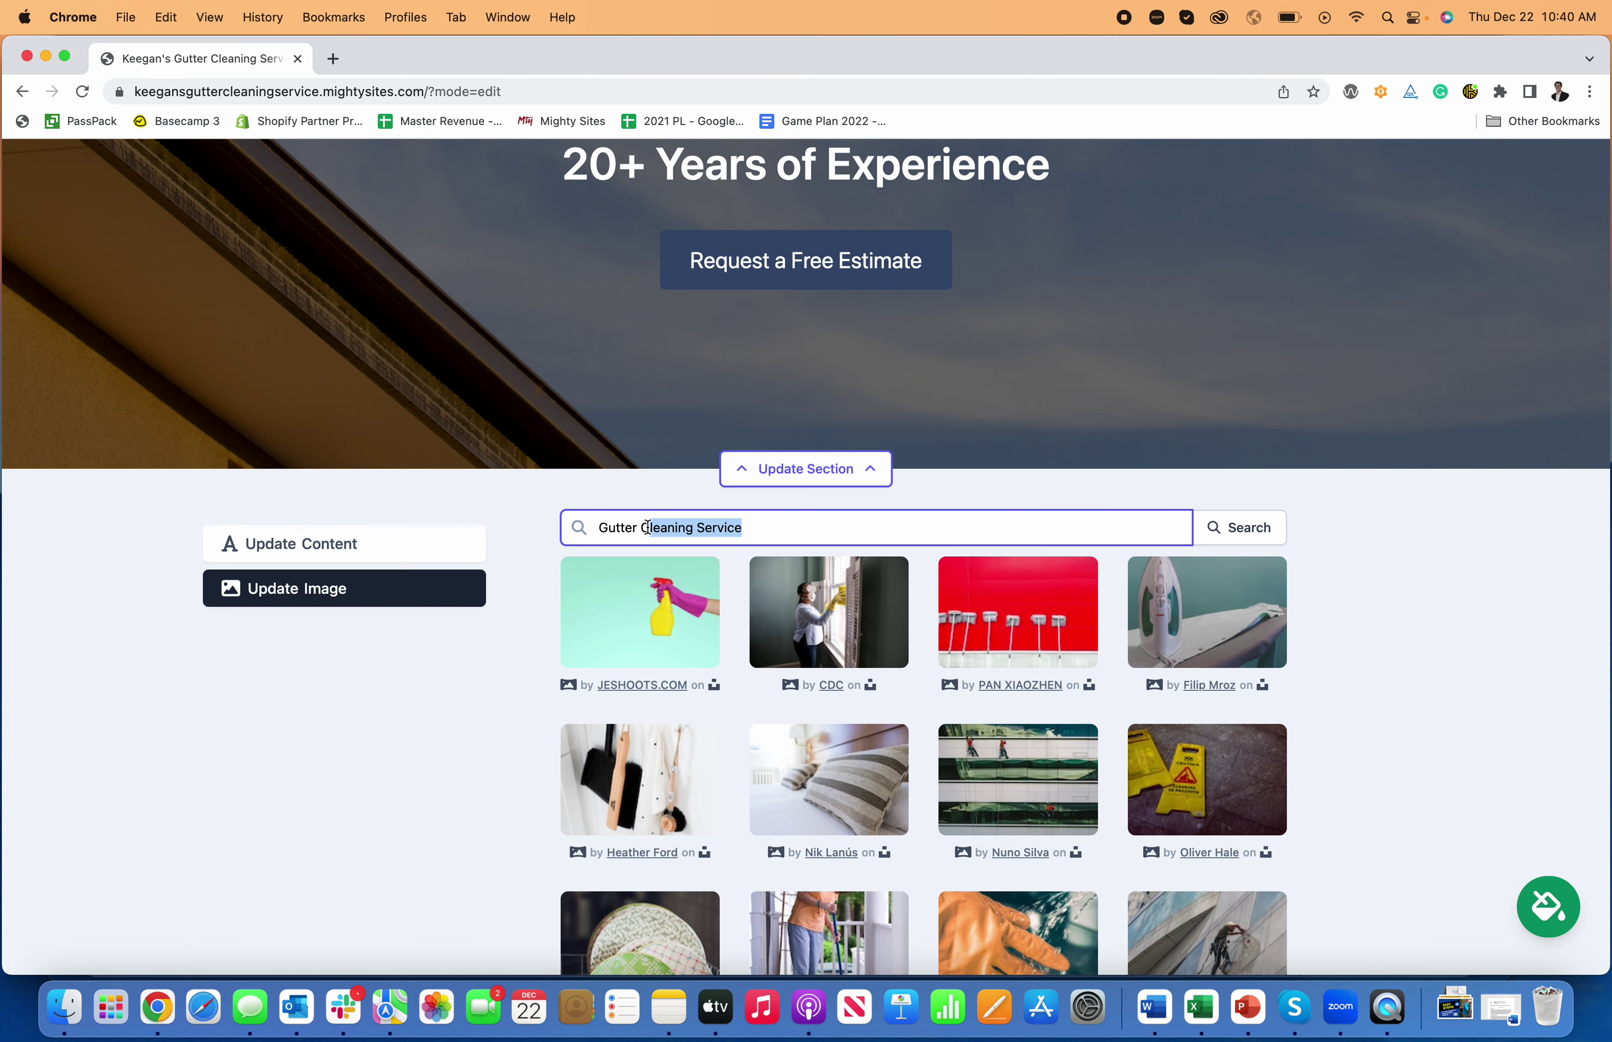
key(BackSpace)
key(BackSpace)
key(BackSpace)
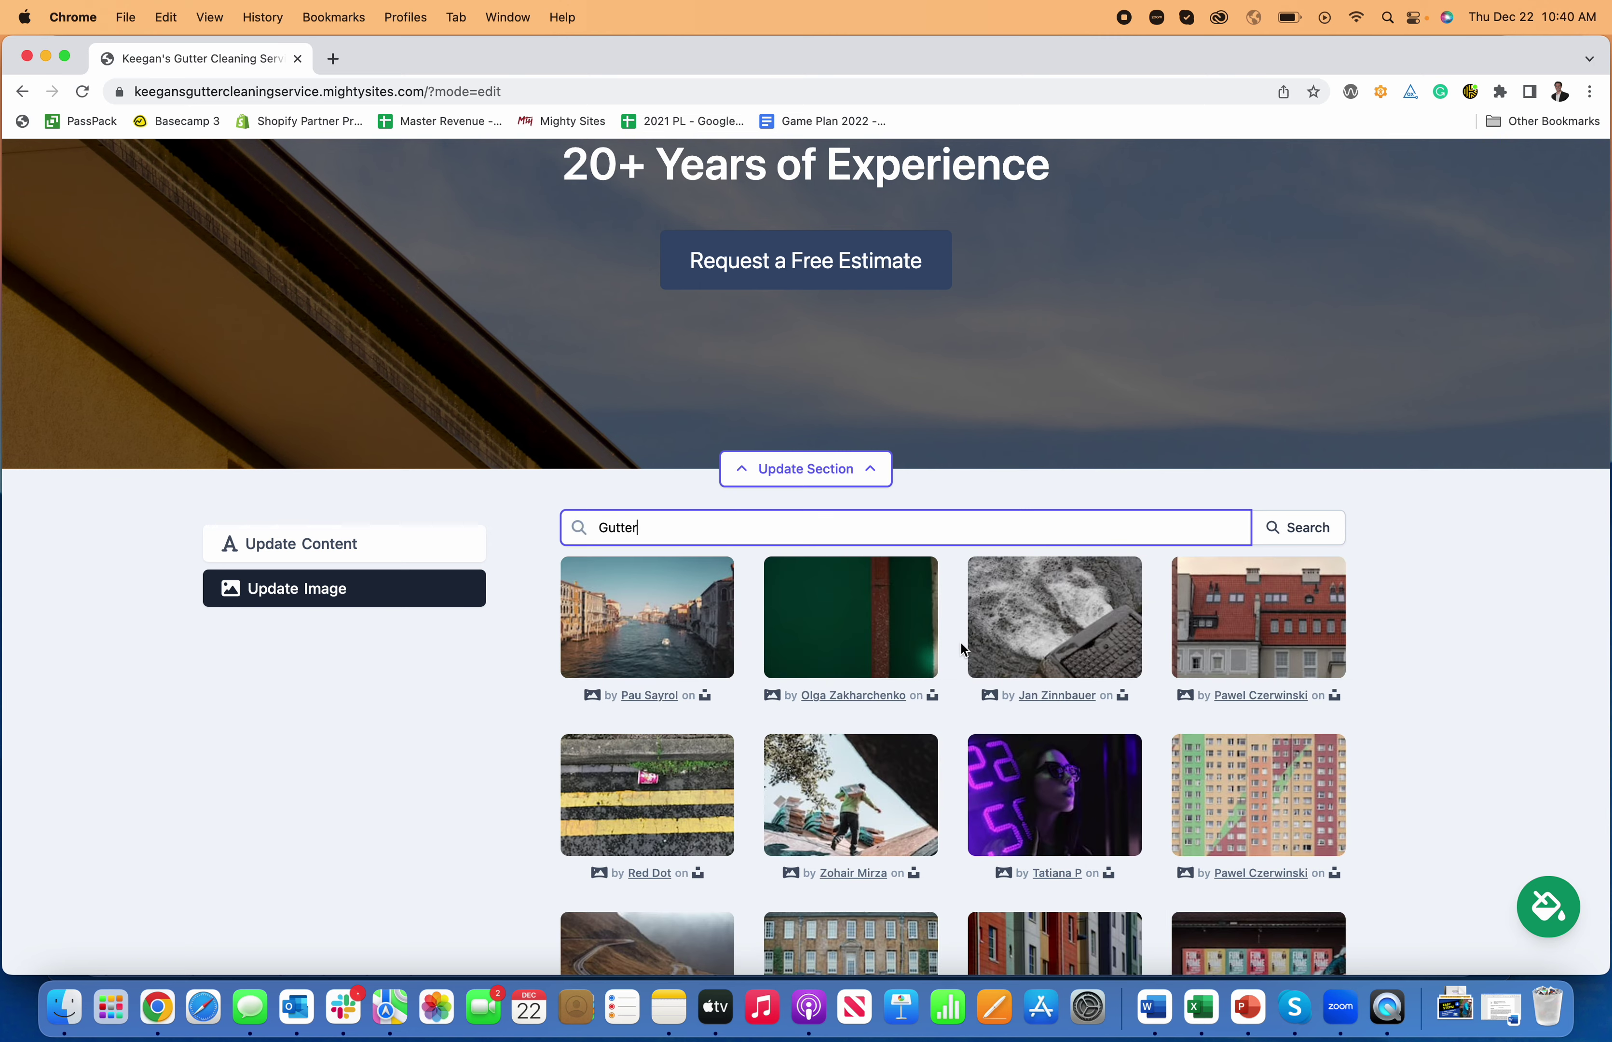
scroll(684, 656, down, 2)
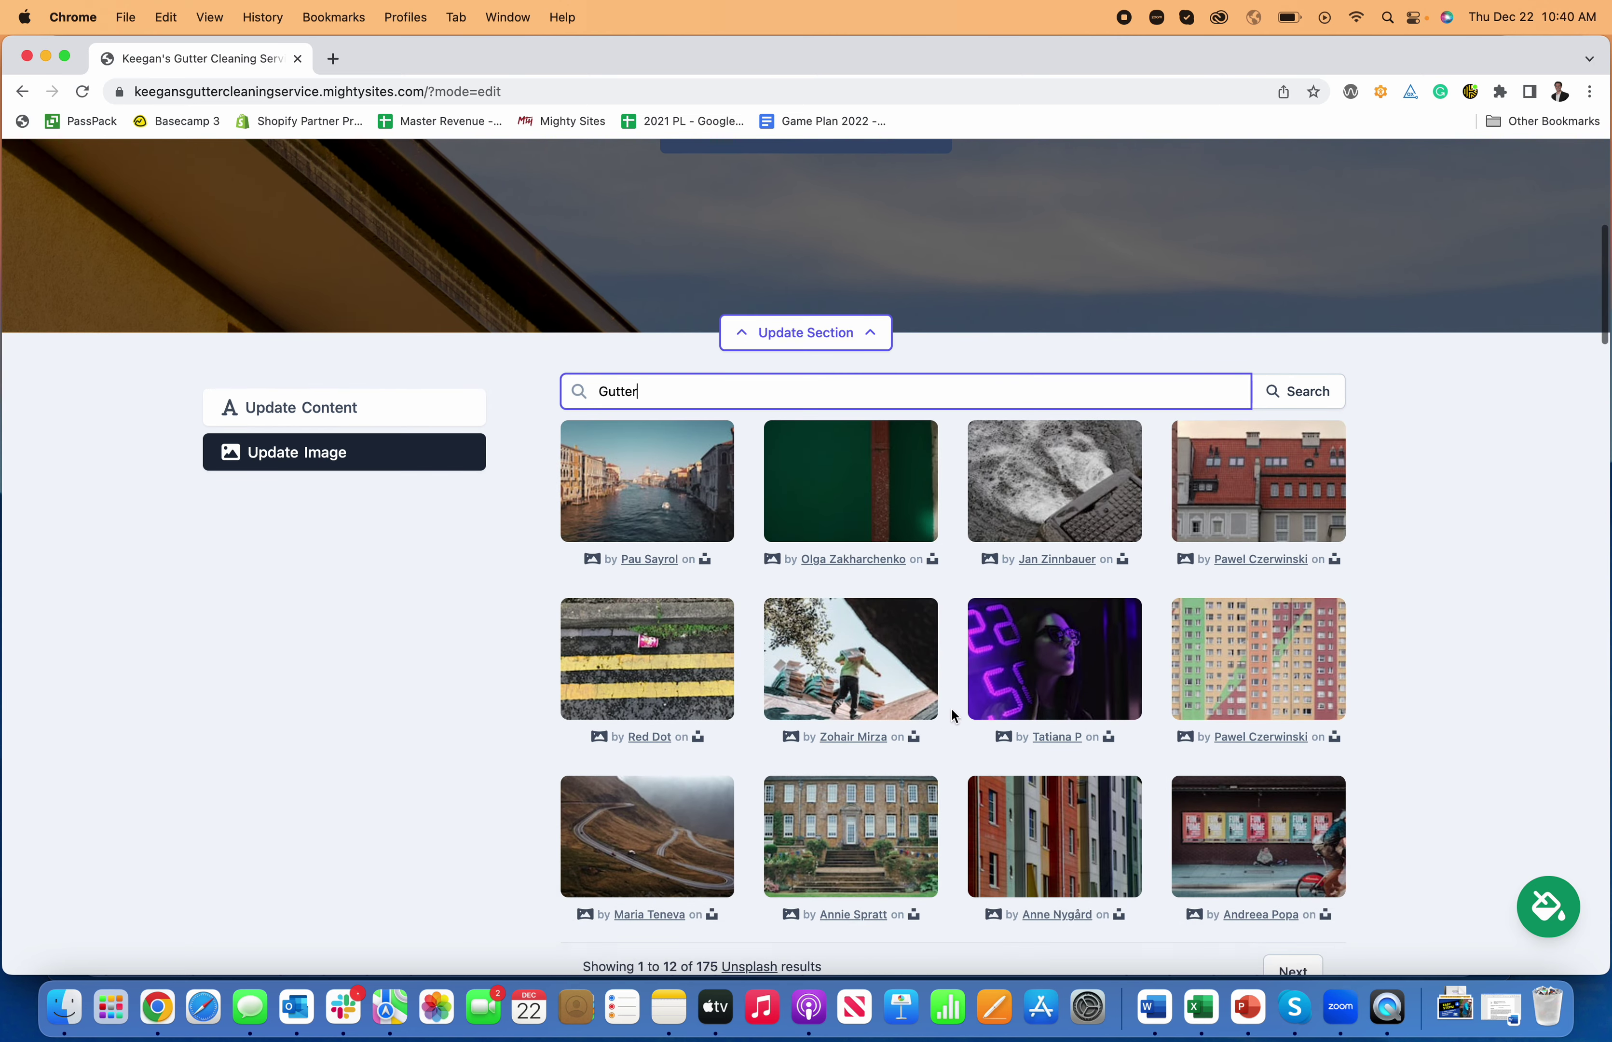
scroll(951, 707, up, 3)
- Replace the photo search with 'contractor' and browse the 73 results
double_click(677, 517)
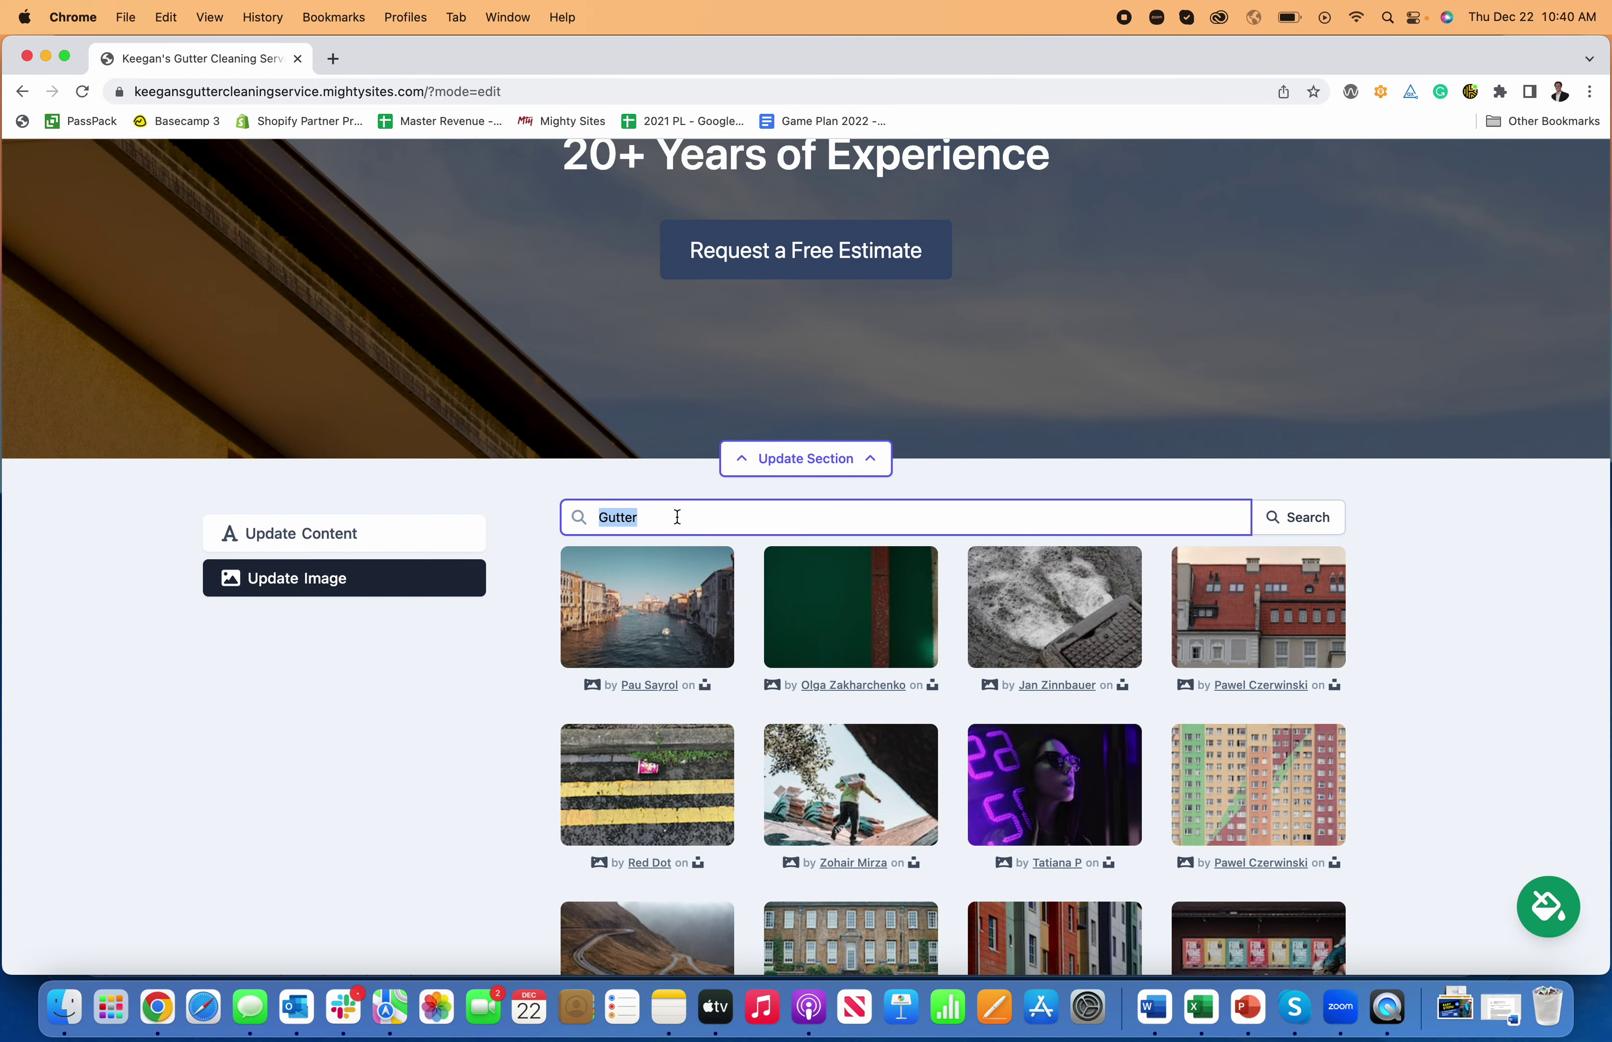
text(cl)
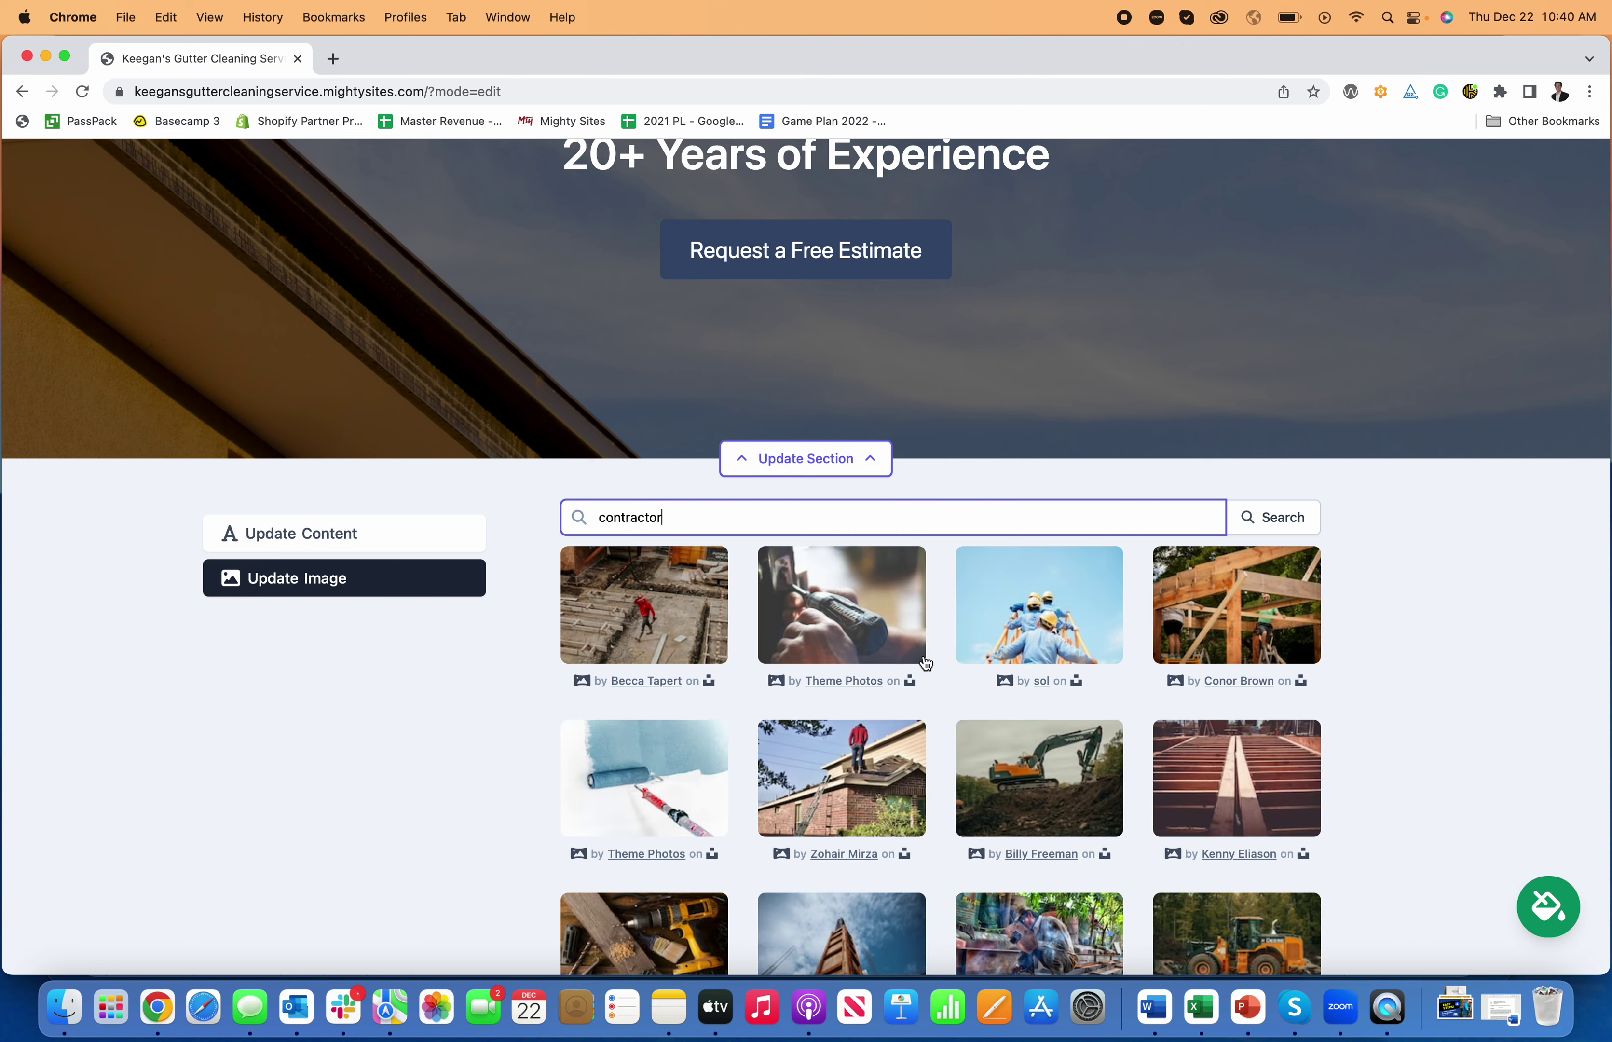
scroll(910, 640, down, 2)
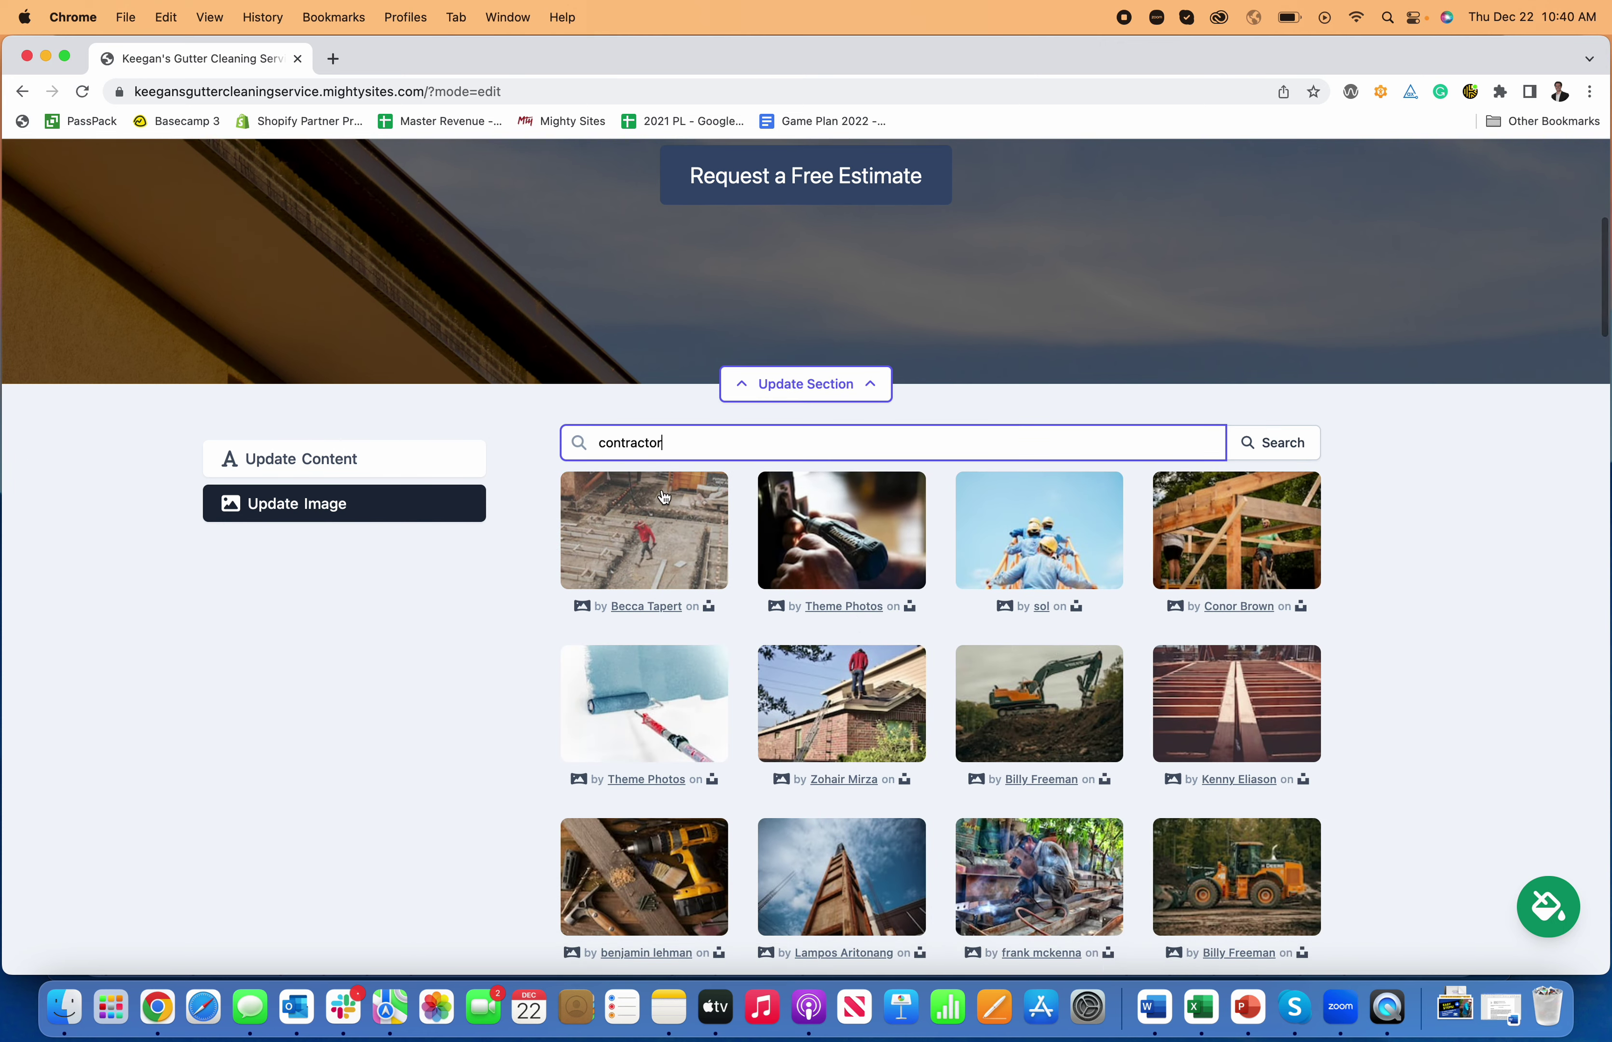
scroll(823, 566, down, 2)
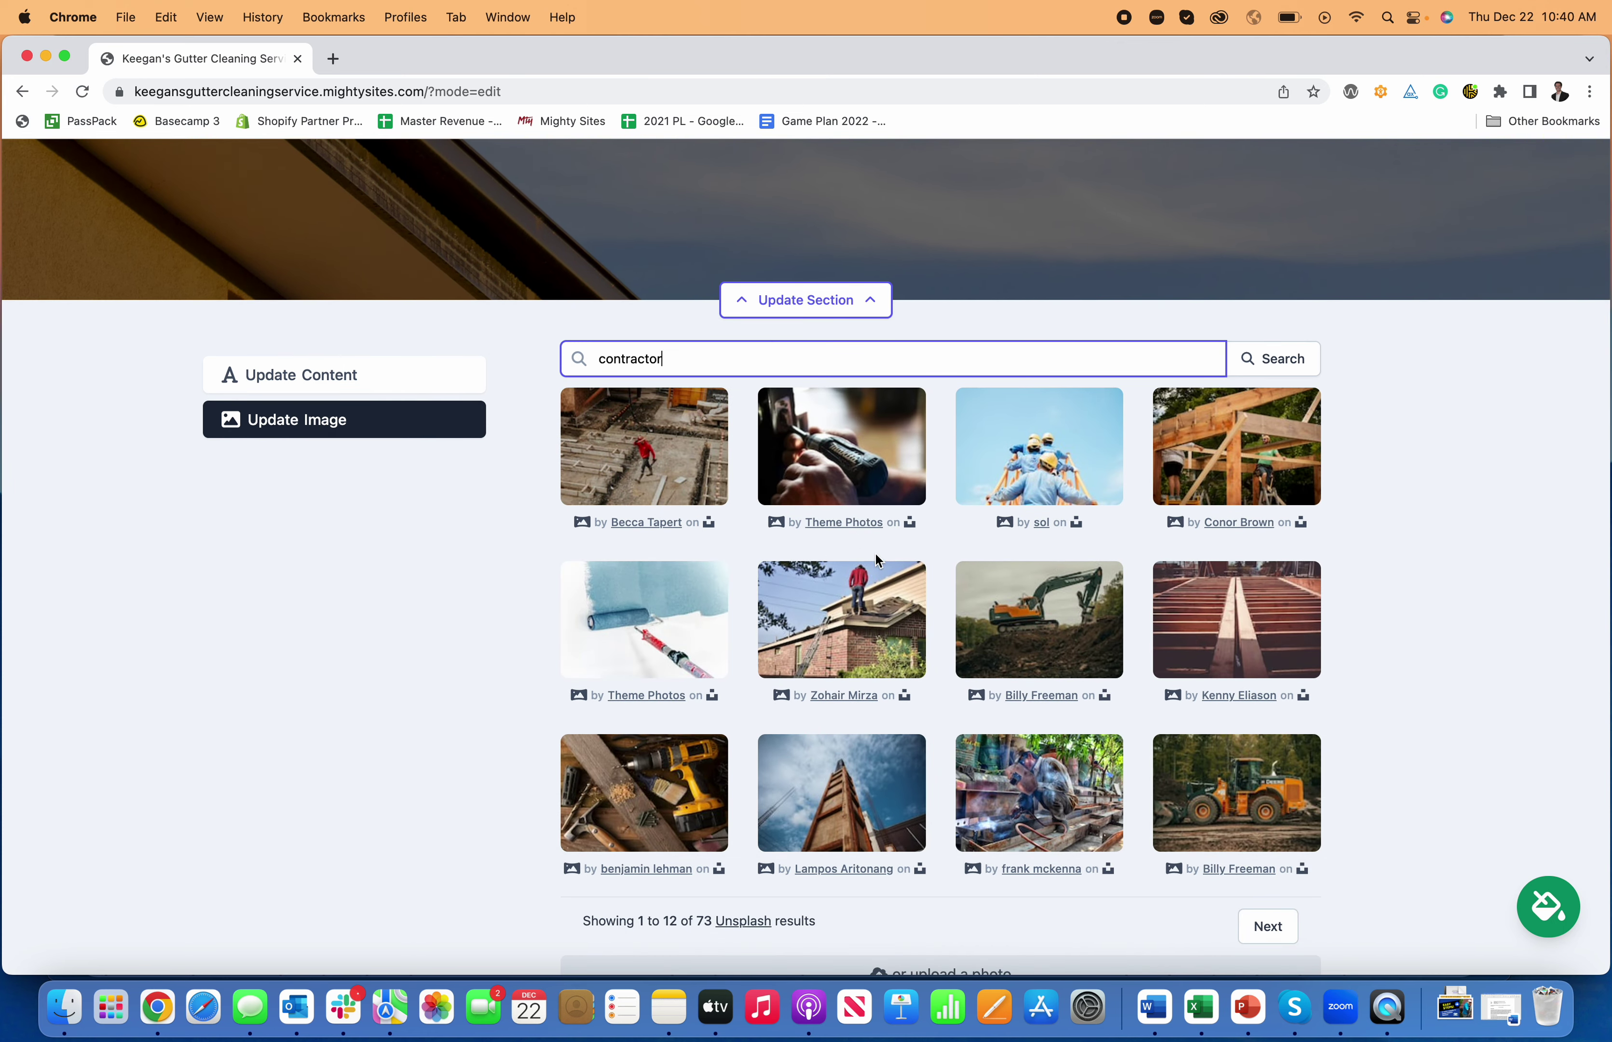
scroll(820, 569, down, 2)
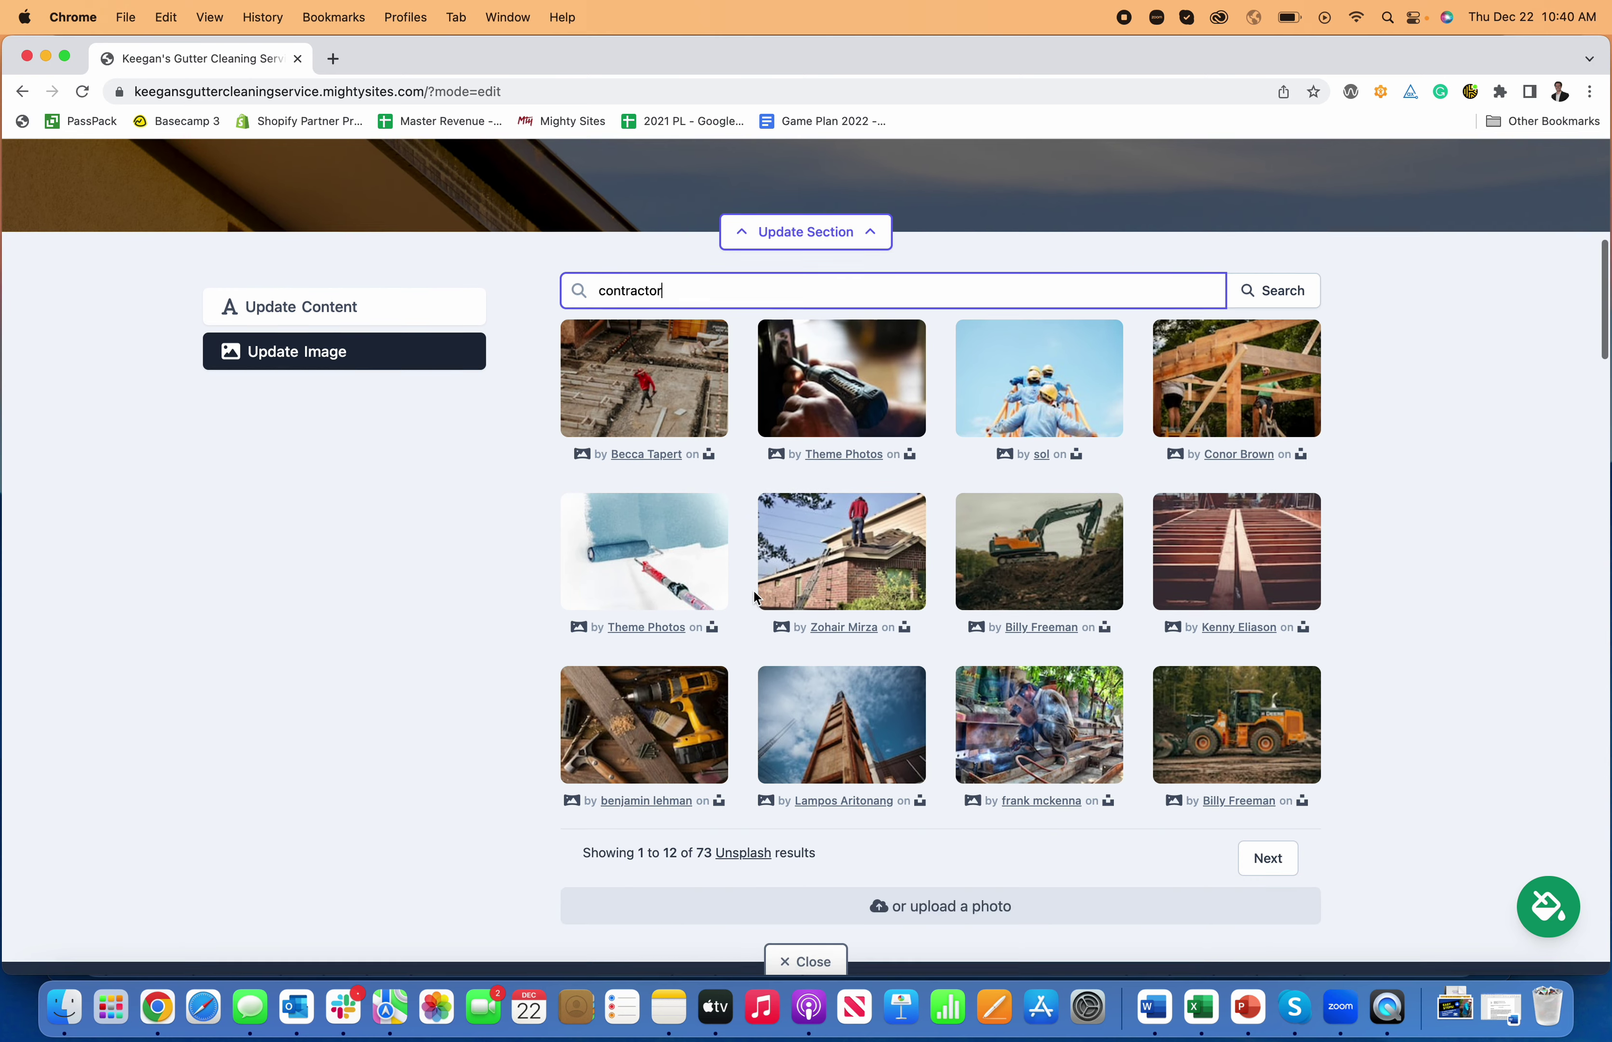
scroll(718, 549, up, 4)
scroll(672, 463, up, 12)
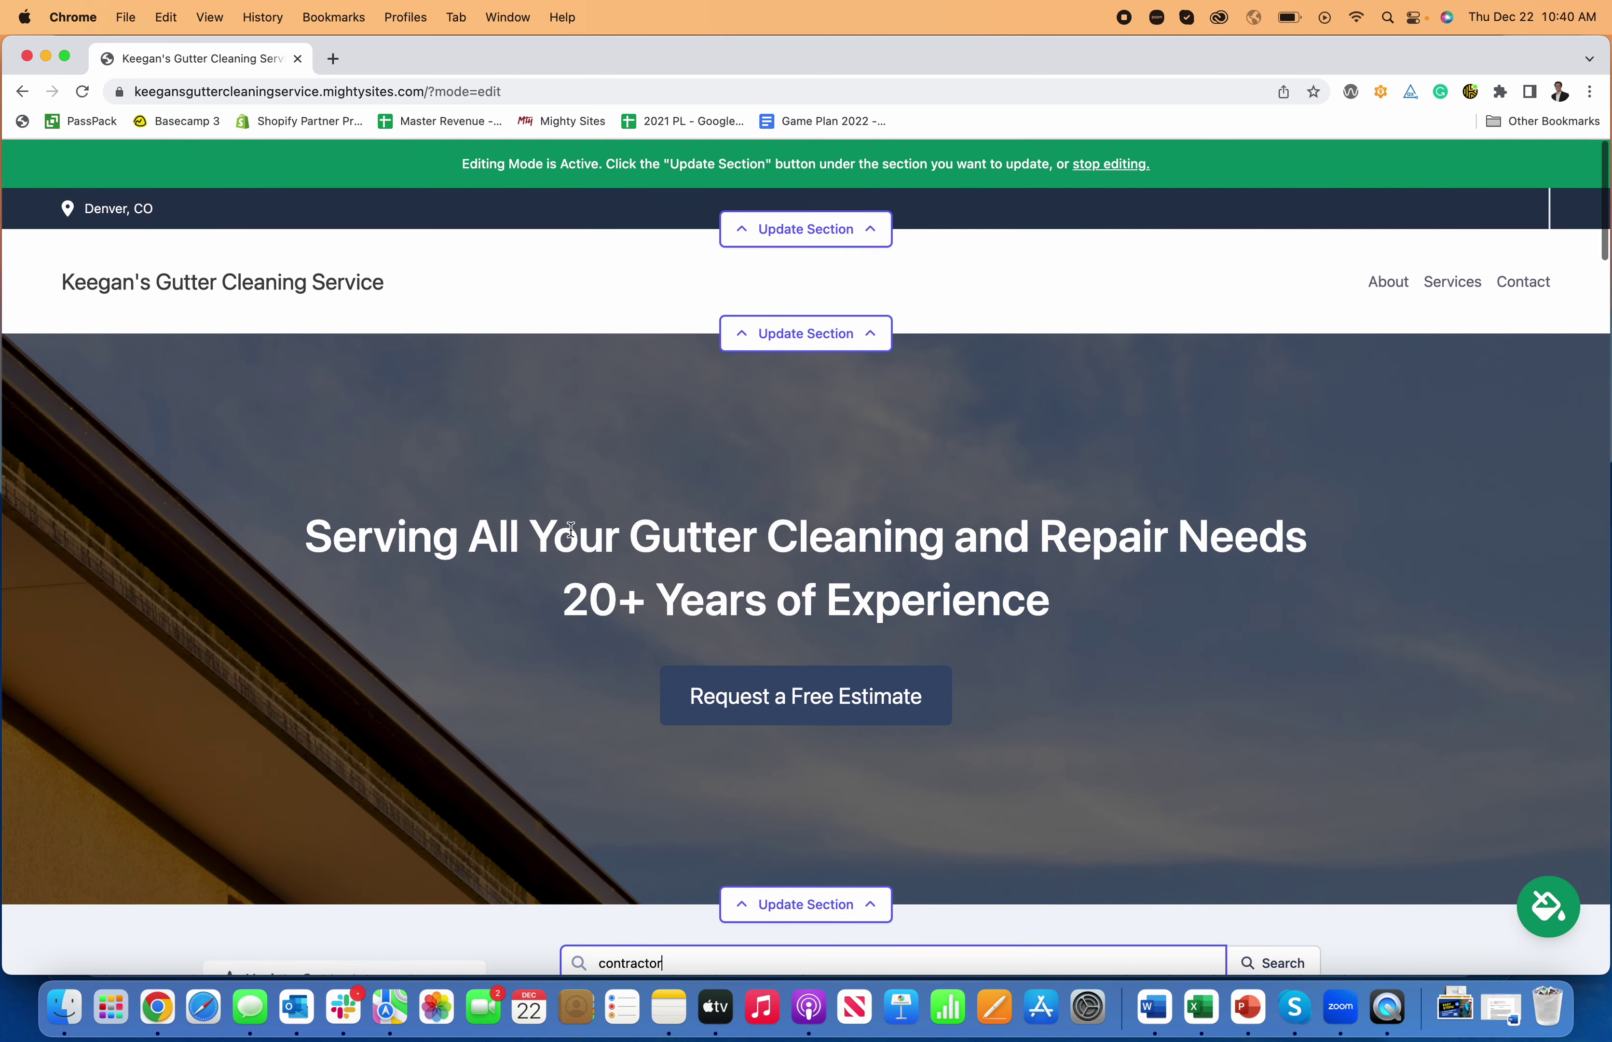
scroll(673, 468, down, 14)
- Clear the photo search box, leaving the hero's original photo in place
double_click(699, 391)
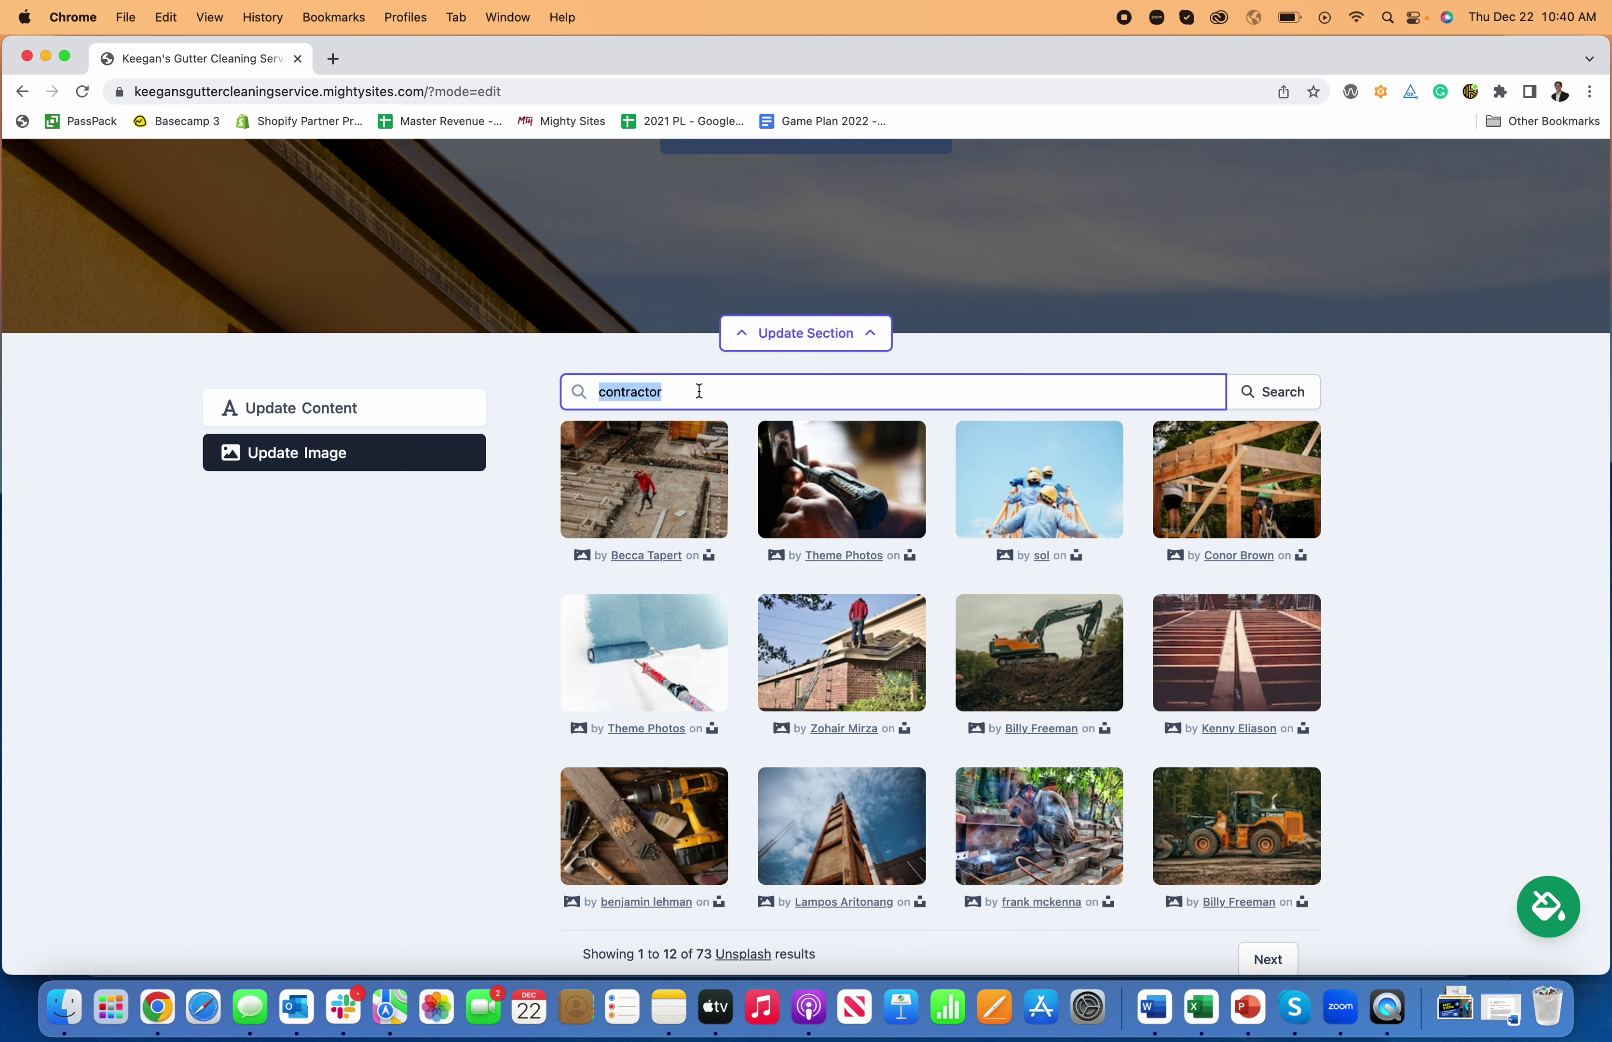
key(BackSpace)
click(296, 425)
click(290, 453)
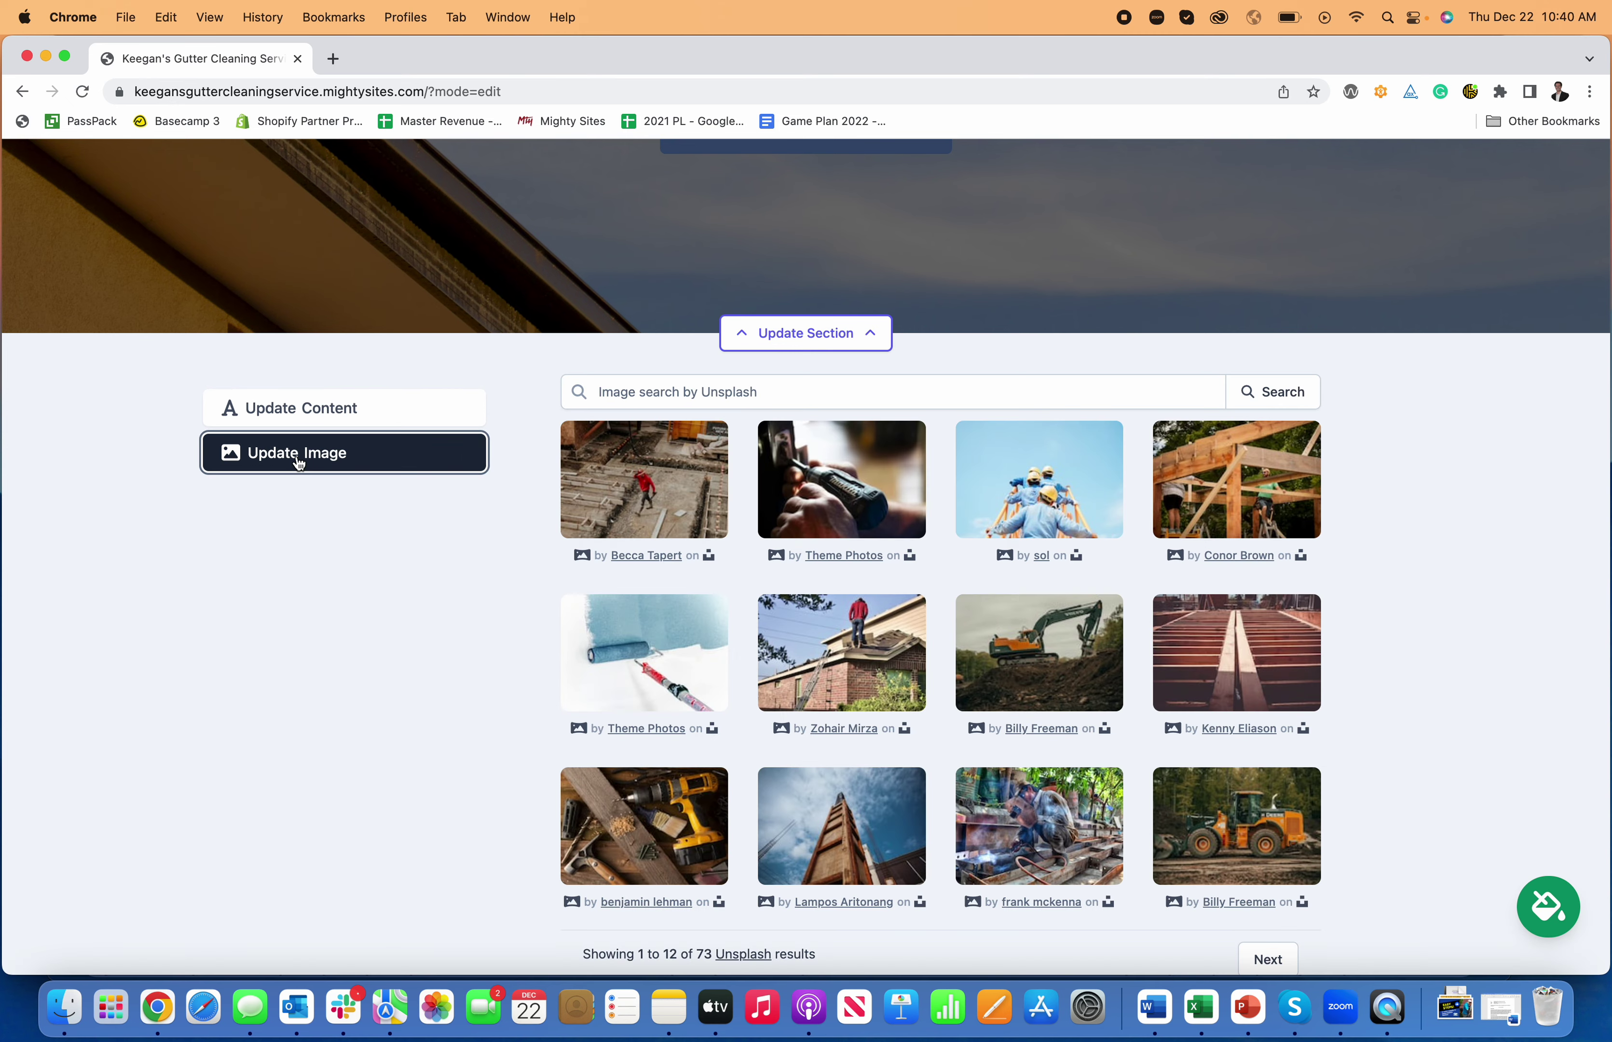
- Go to canva.com in a new tab and start a blank Facebook Cover design
click(332, 58)
text(g)
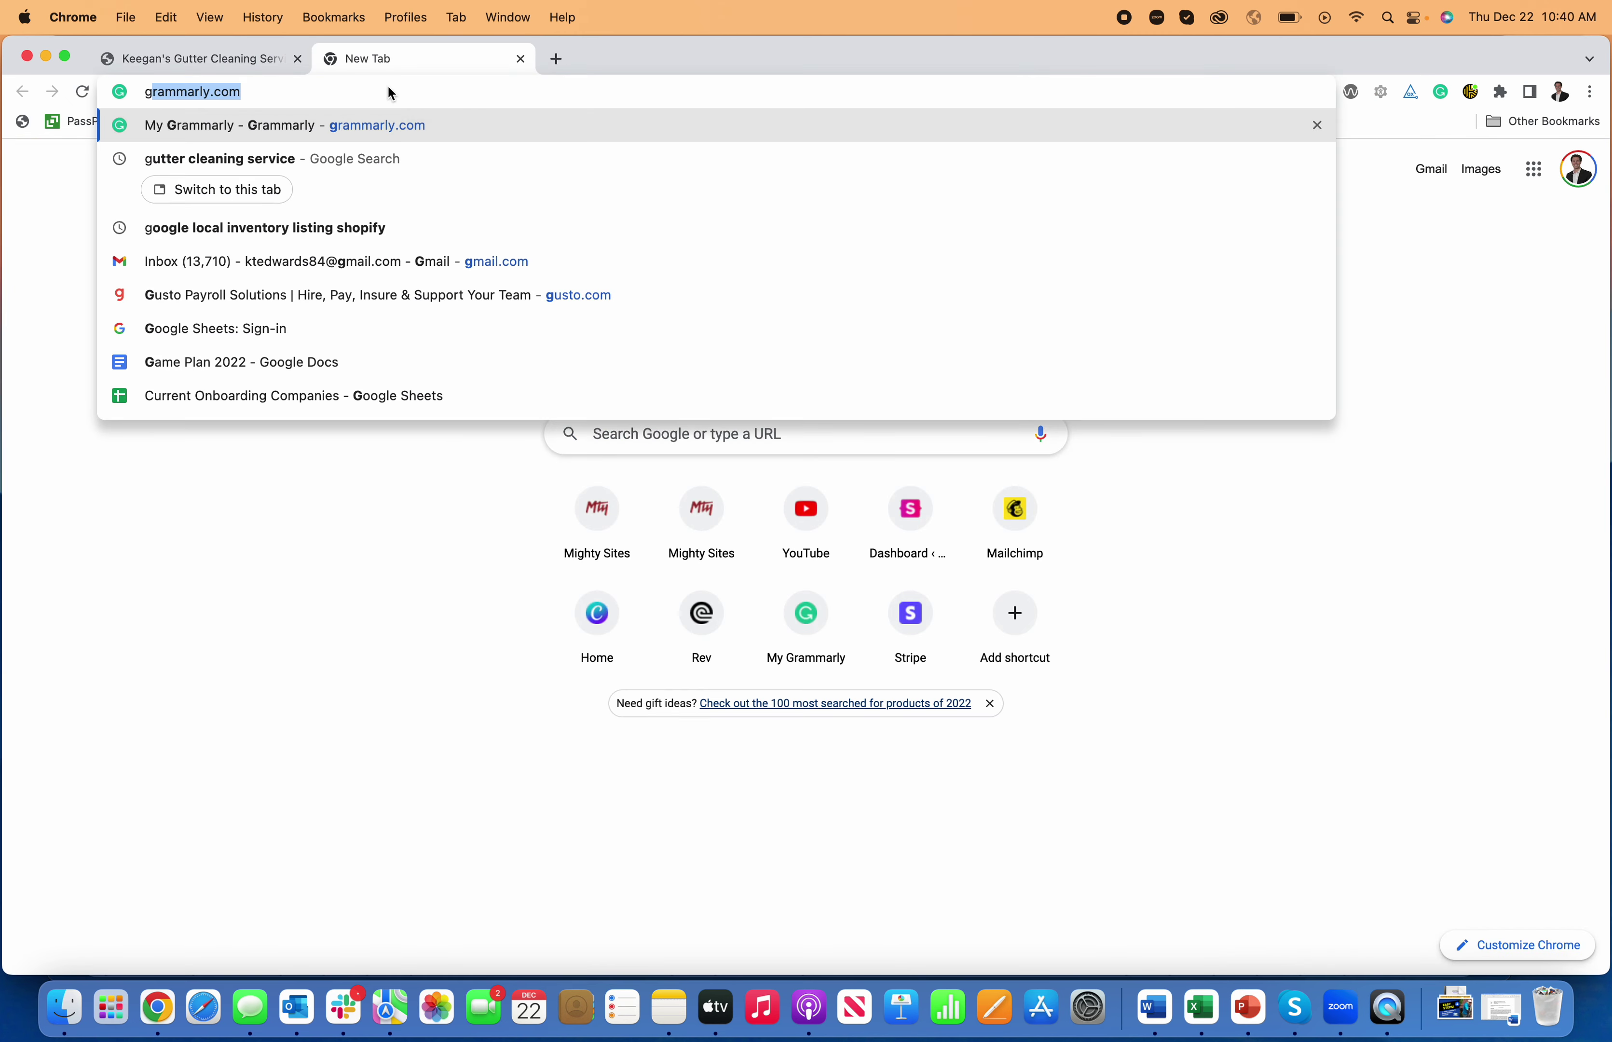
key(BackSpace)
key(BackSpace)
text(canva.com)
key(Return)
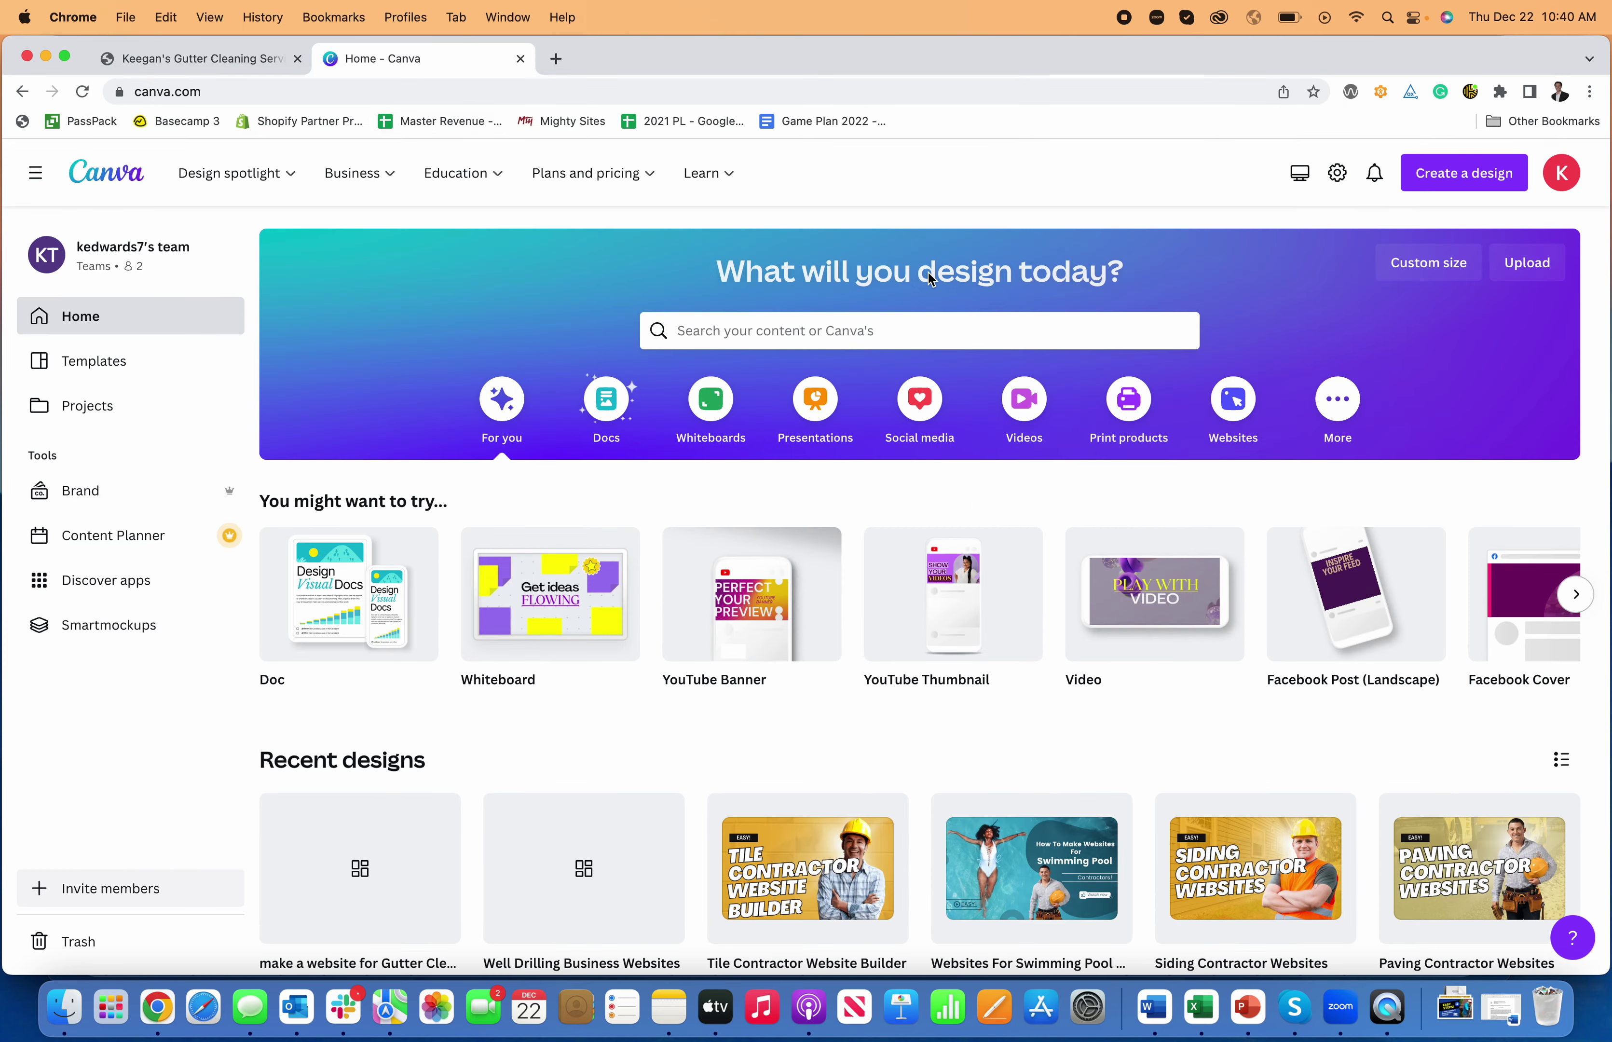
click(1439, 183)
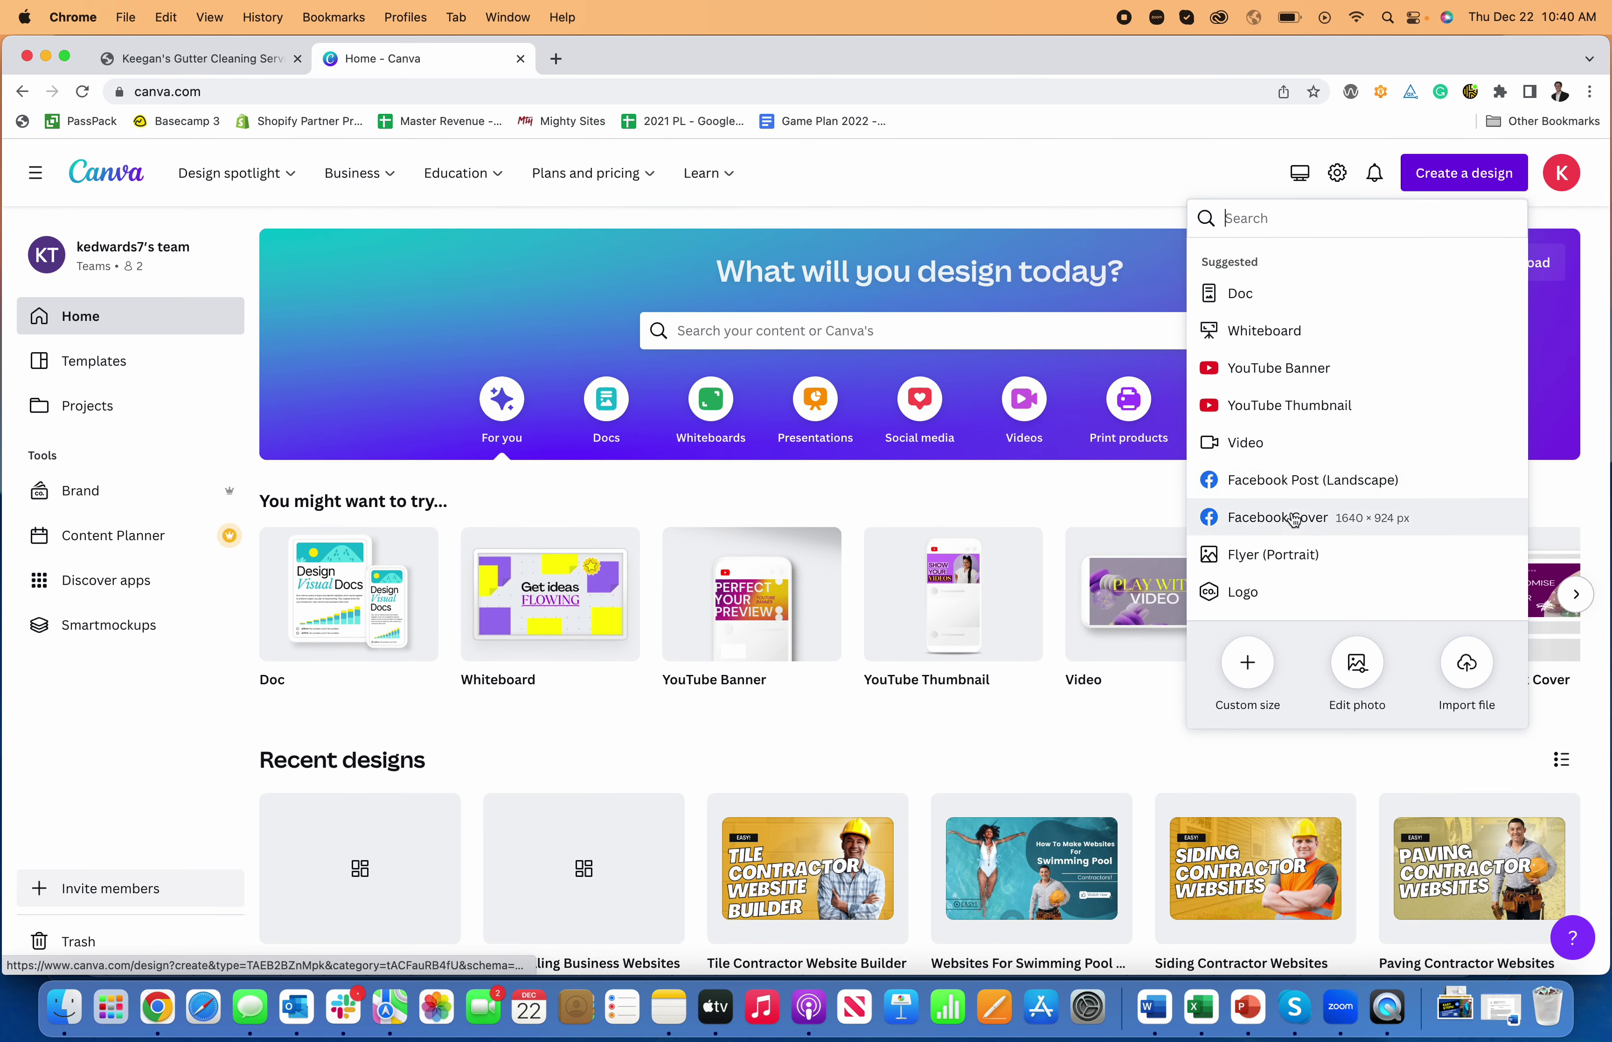
click(1294, 515)
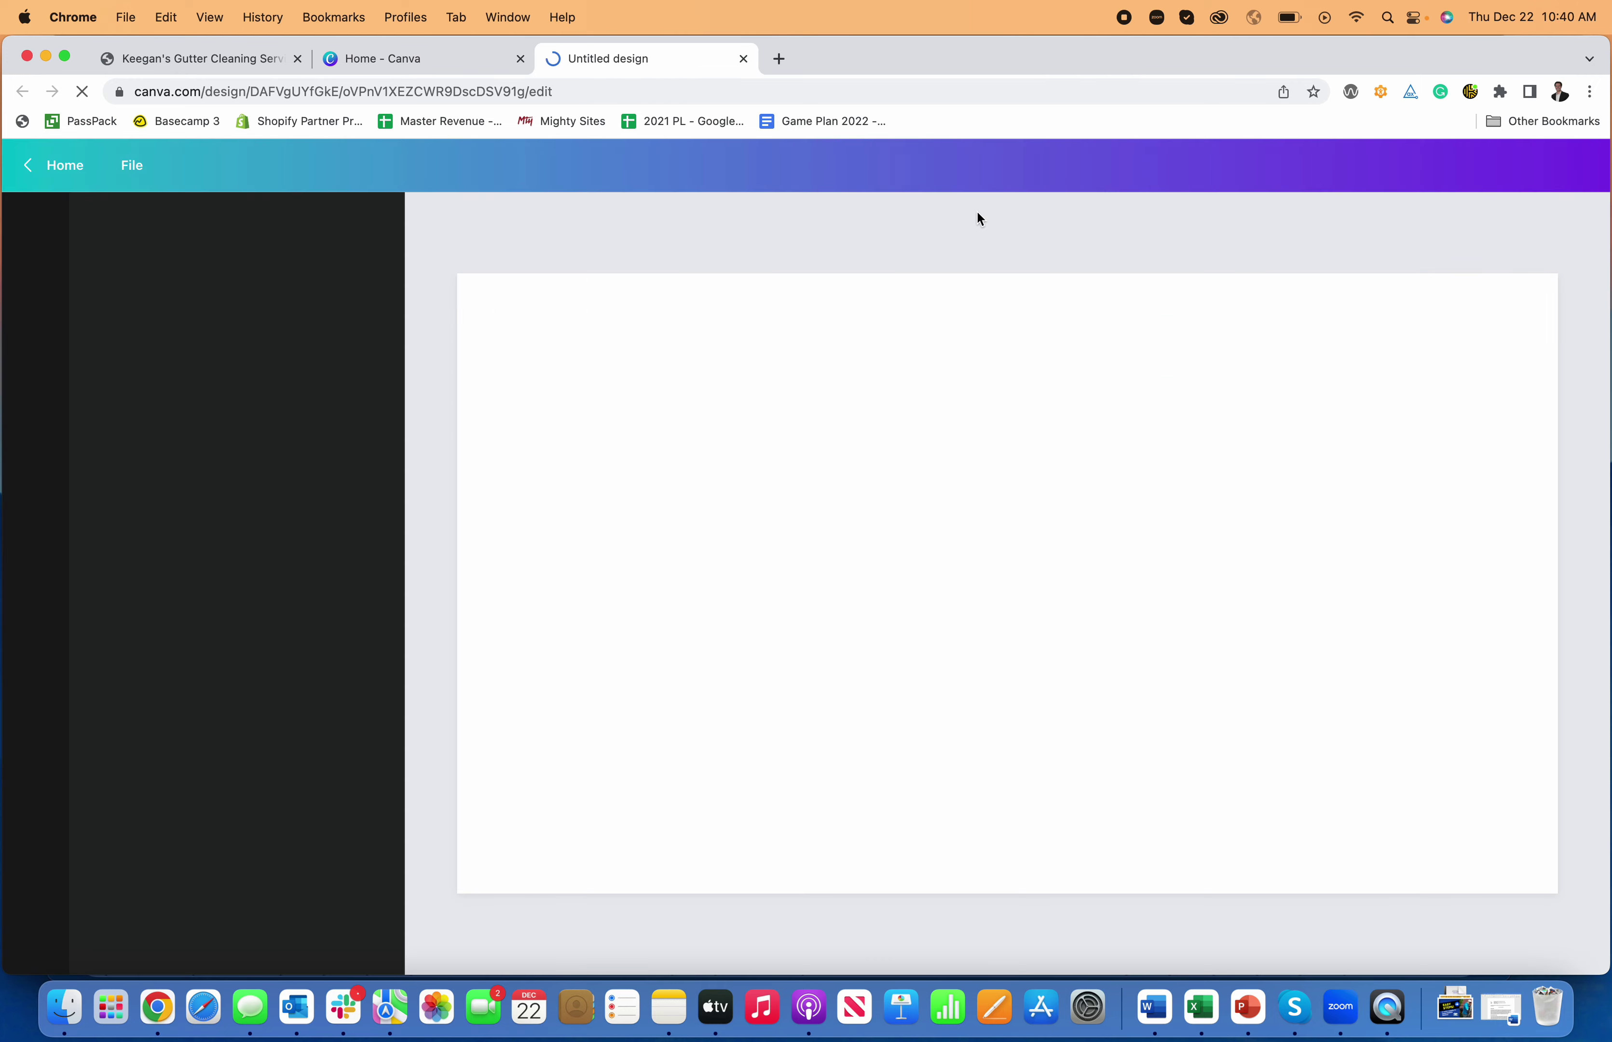
- Search Elements photos for 'gutter cleaning' and add the pressure-washing photo to the page
click(42, 296)
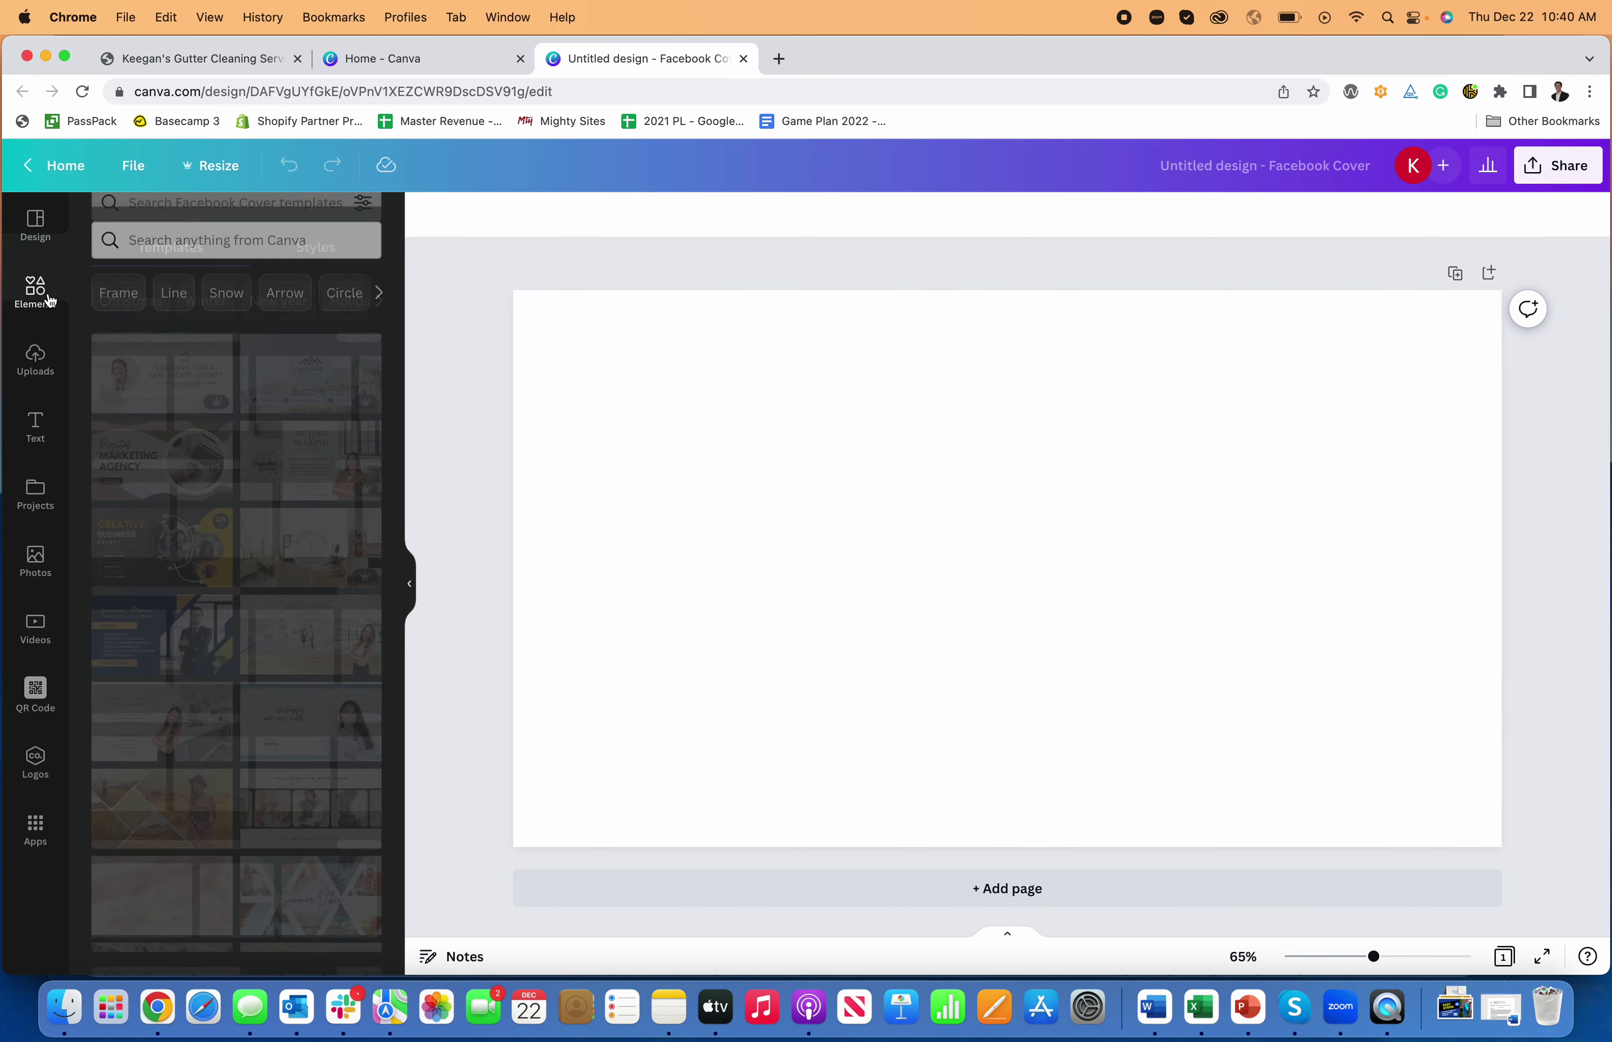
click(207, 229)
text(gutter)
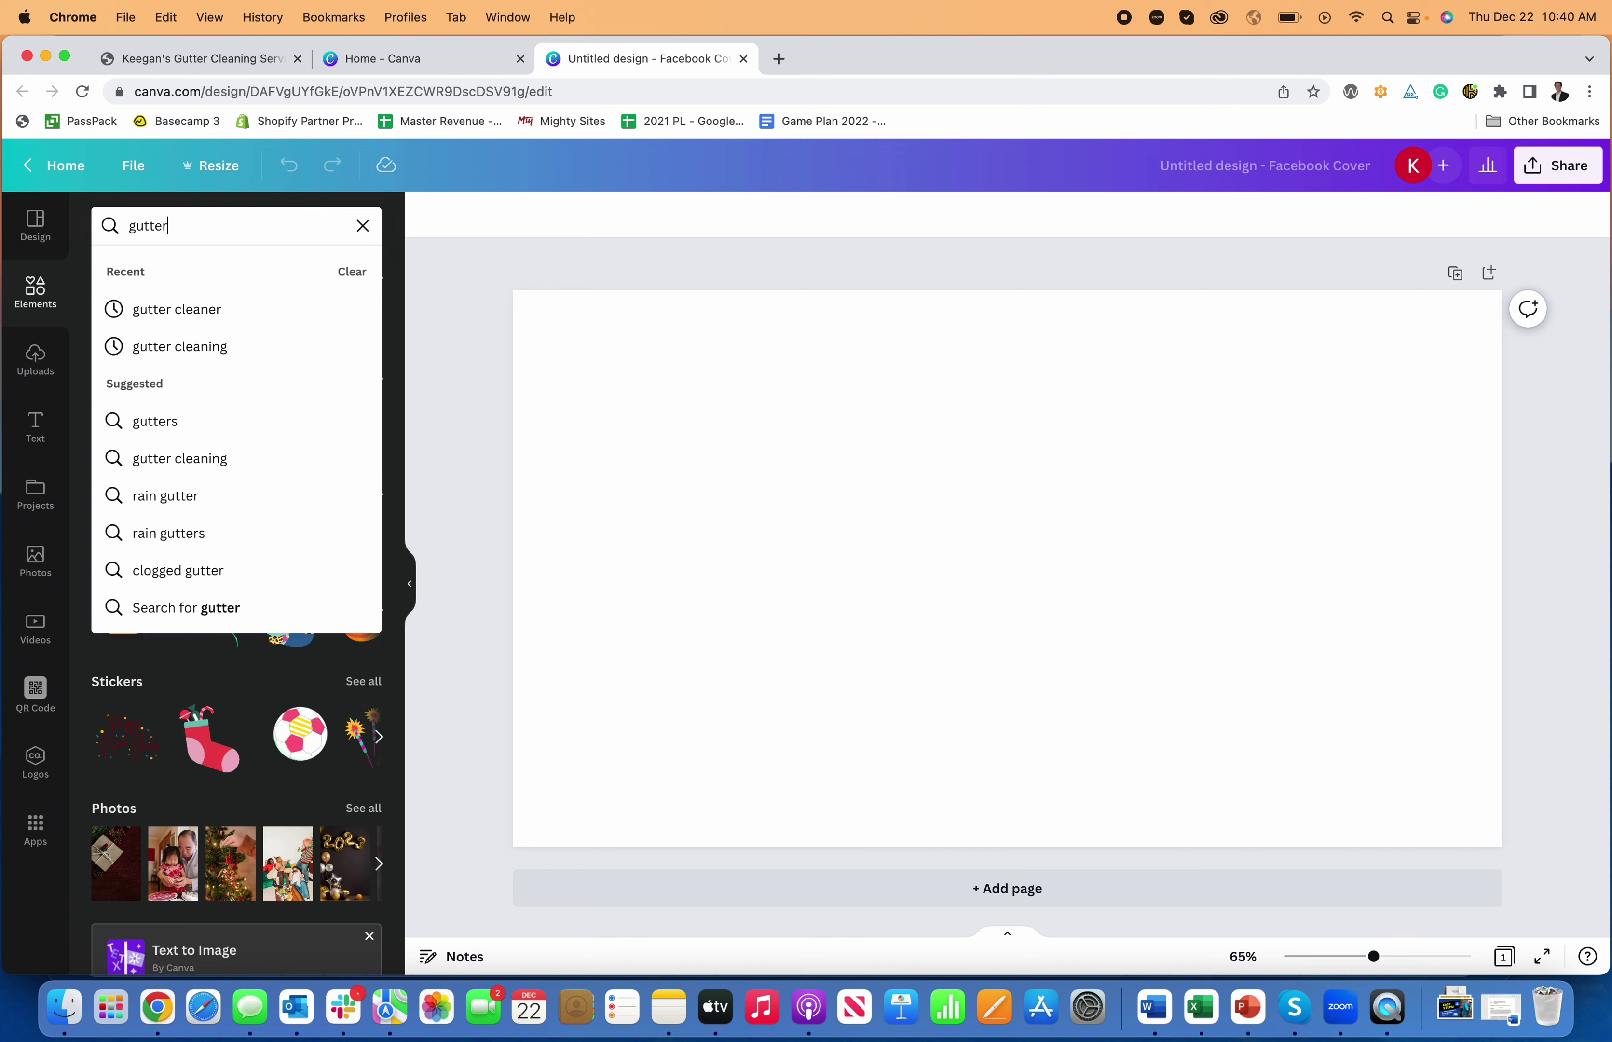
key(Return)
click(219, 227)
text(c)
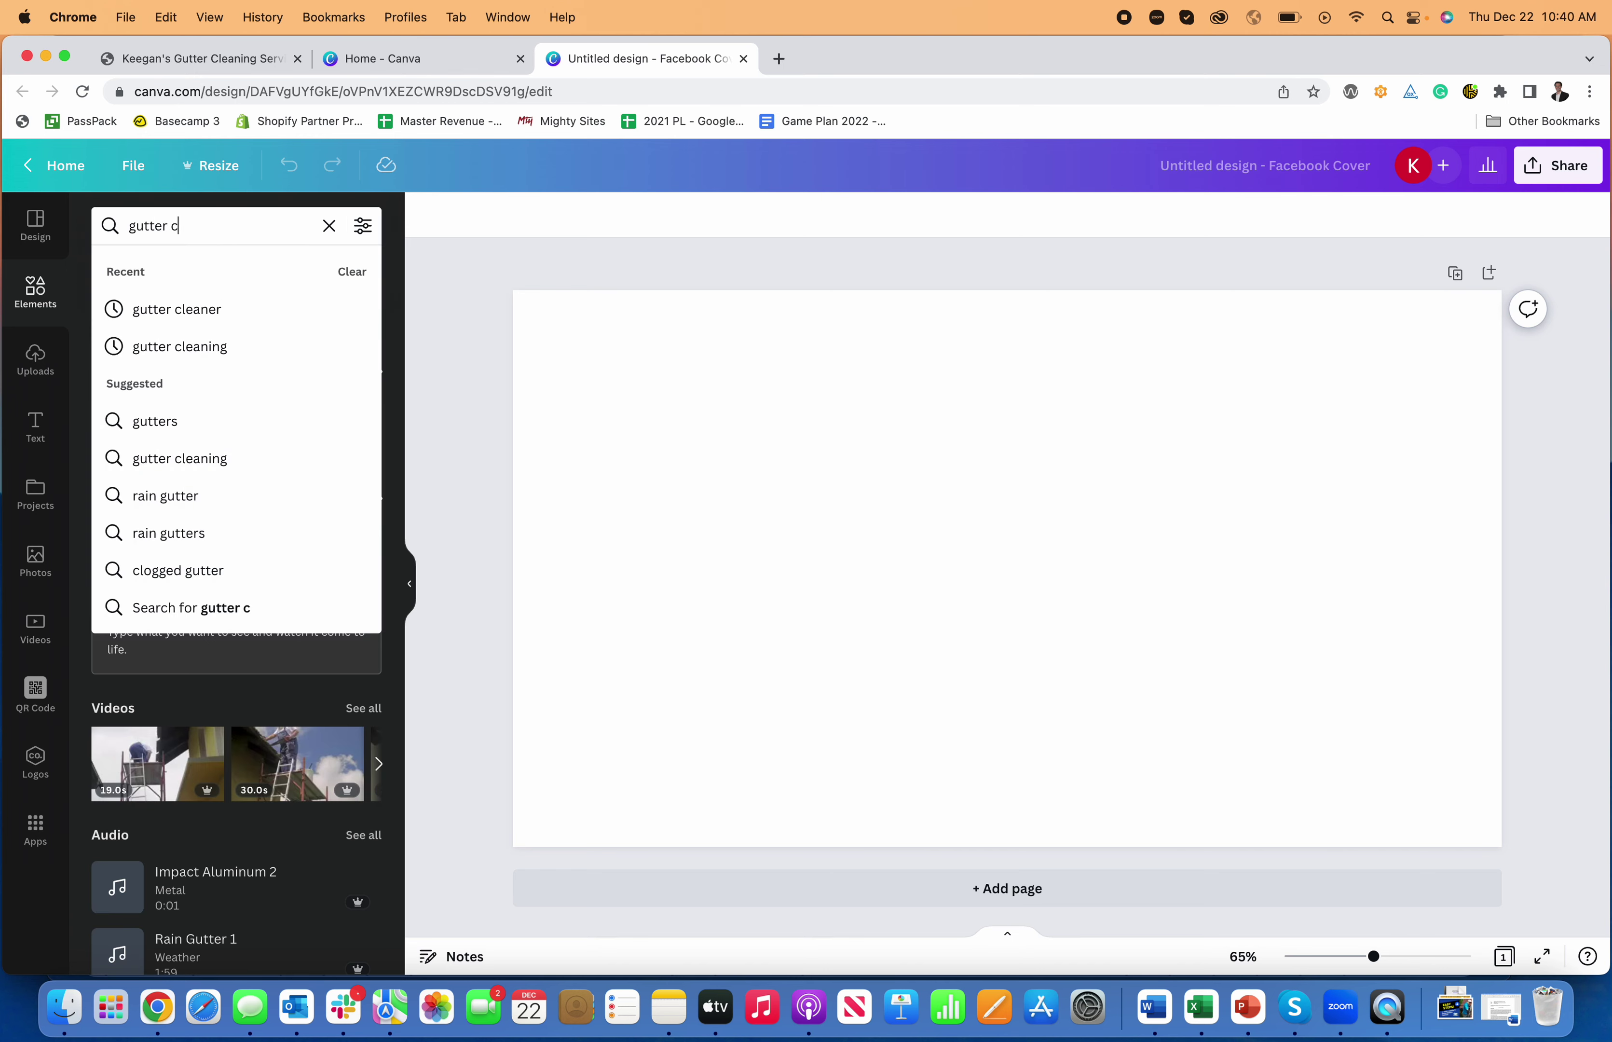
text(leaning)
key(Return)
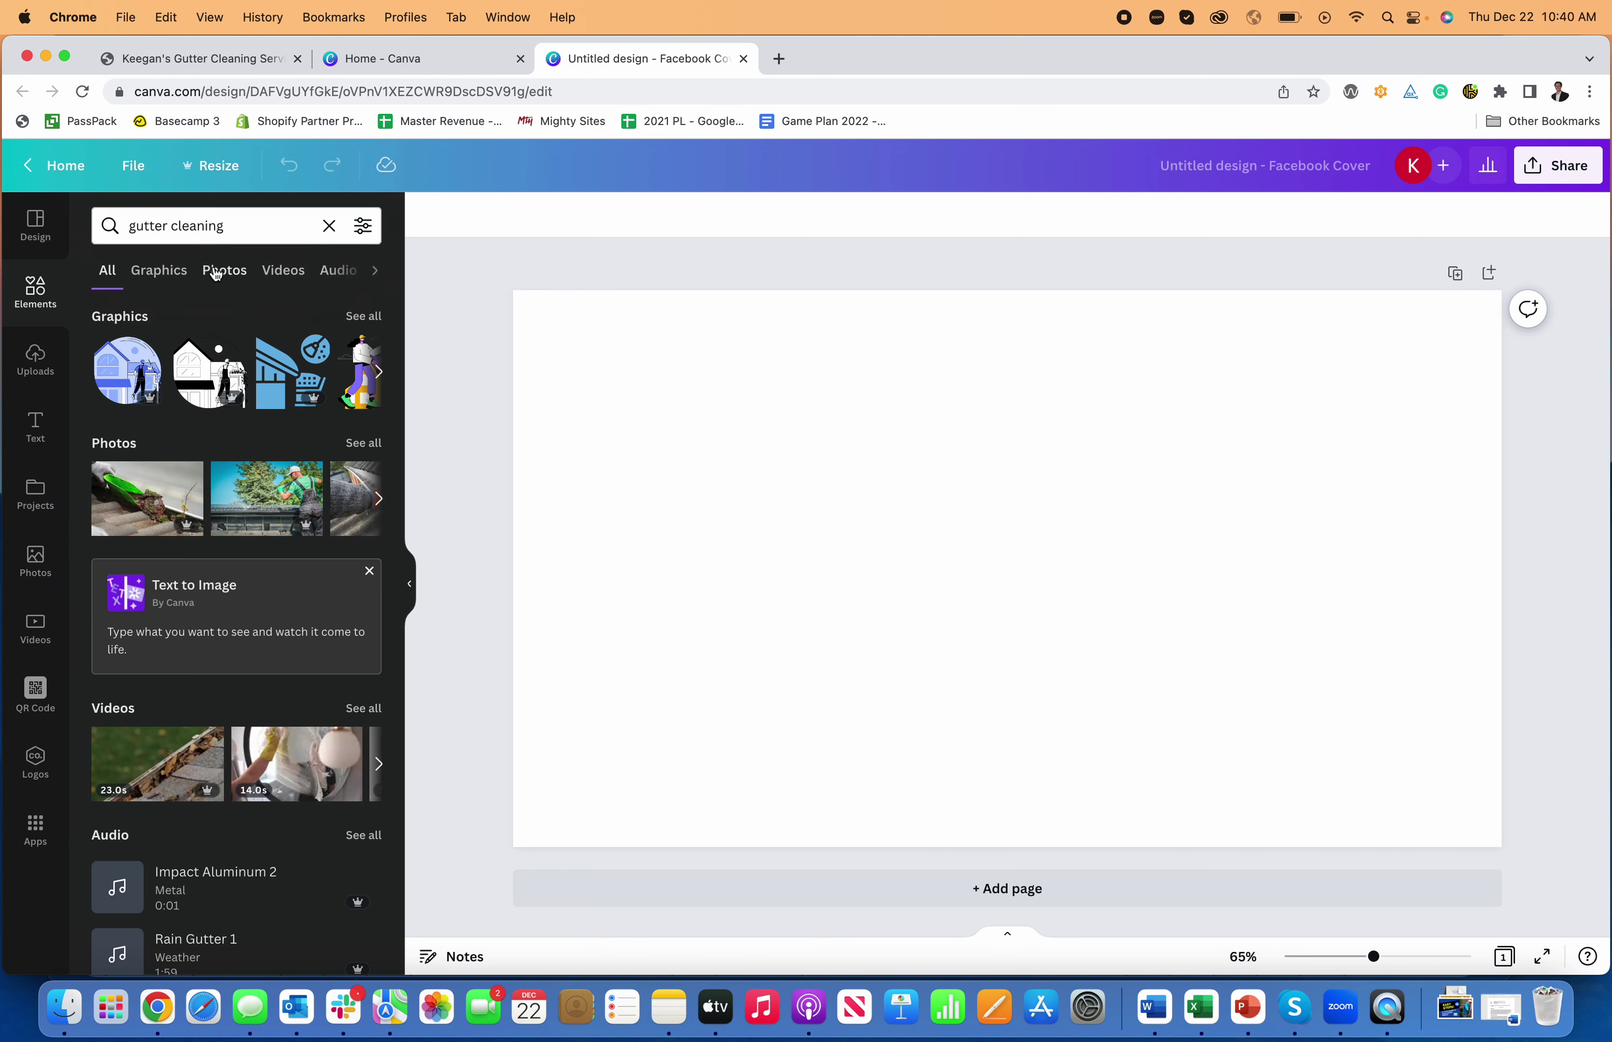
click(215, 271)
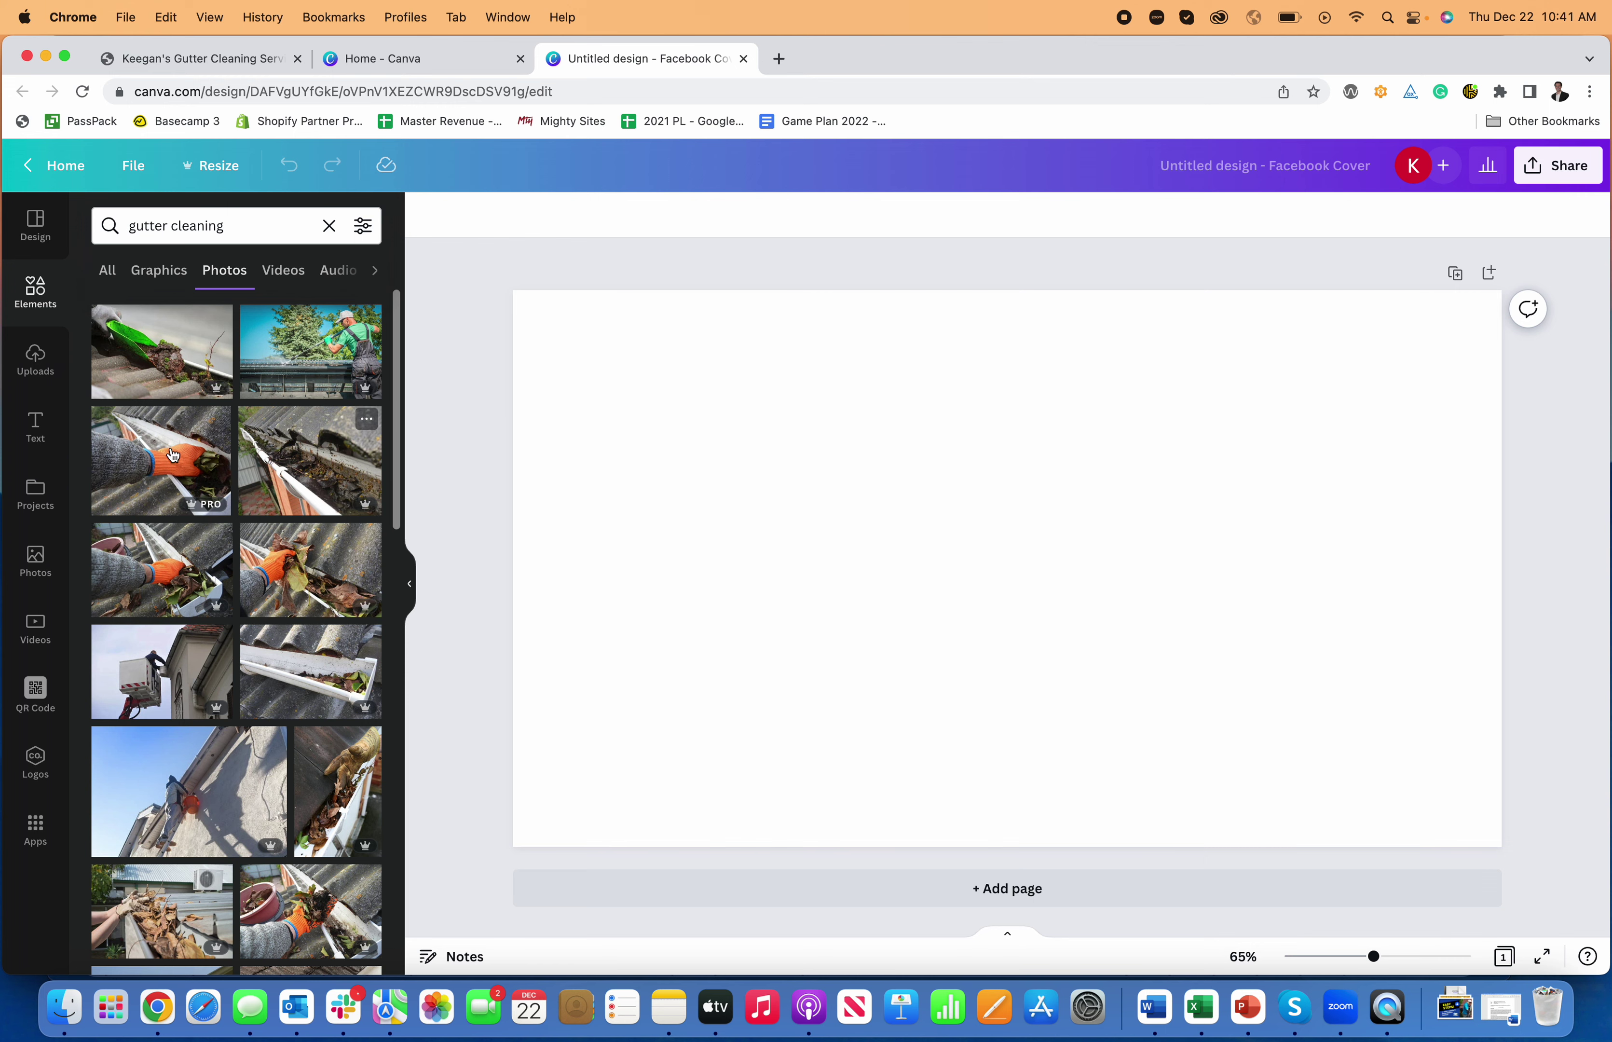
click(286, 361)
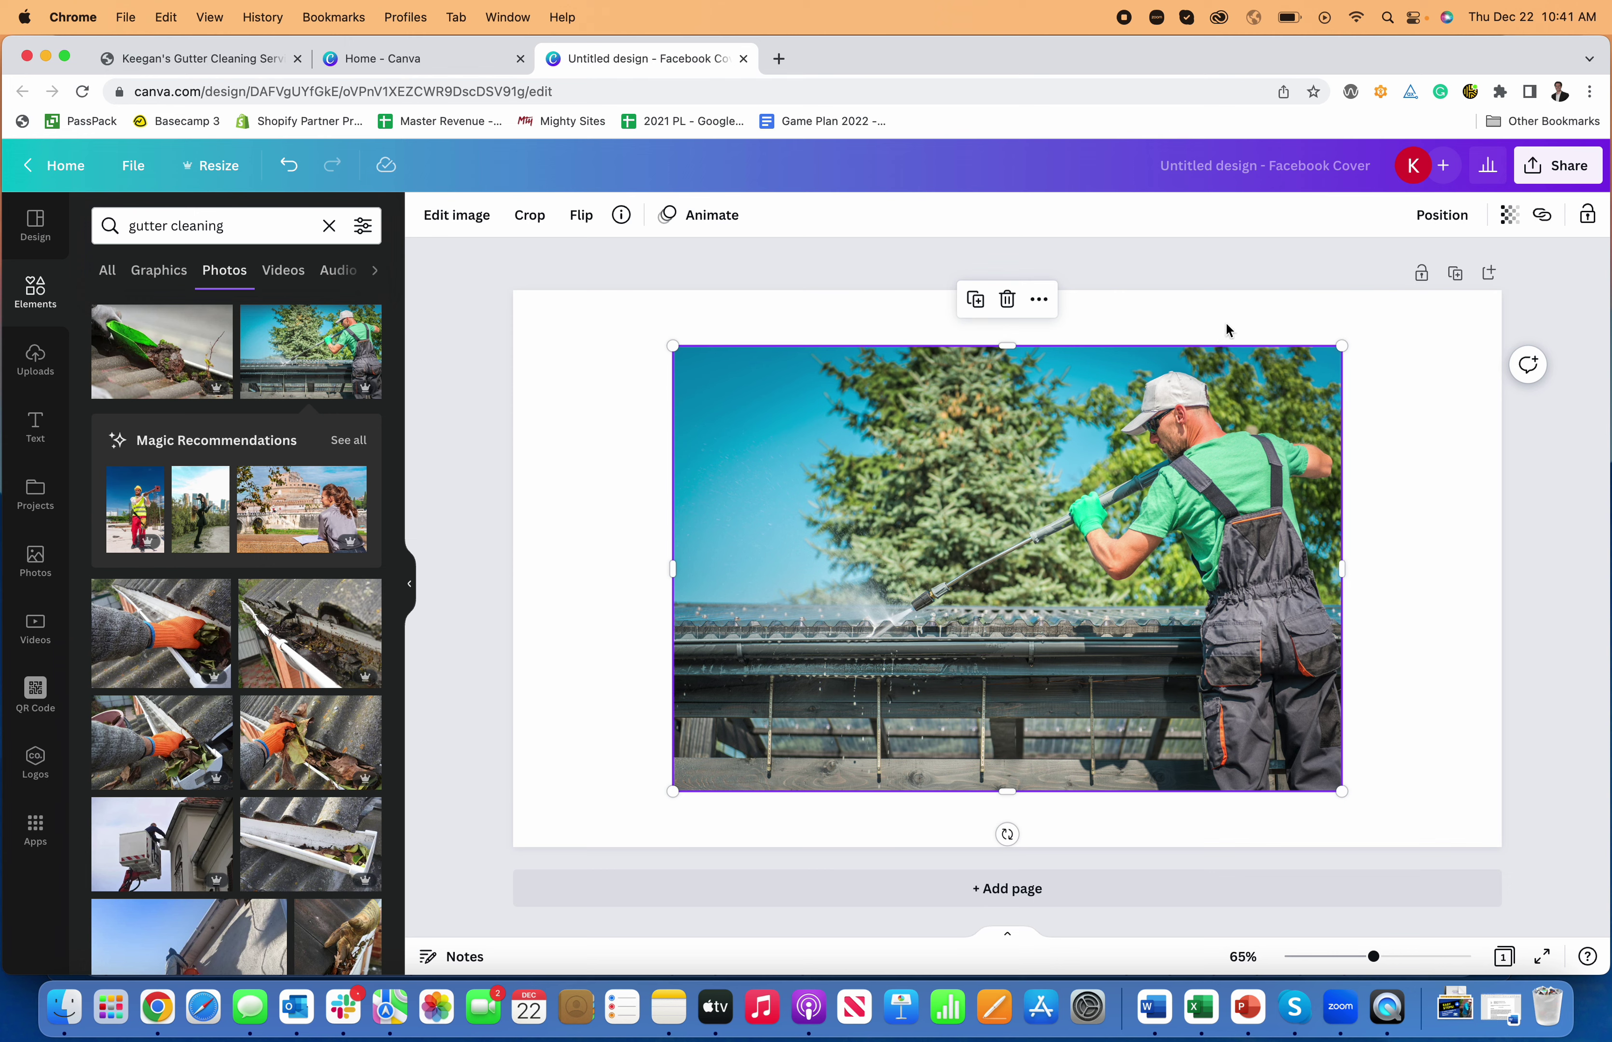
- Resize and center the photo so it covers the whole Facebook Cover page
drag(673, 345, 479, 318)
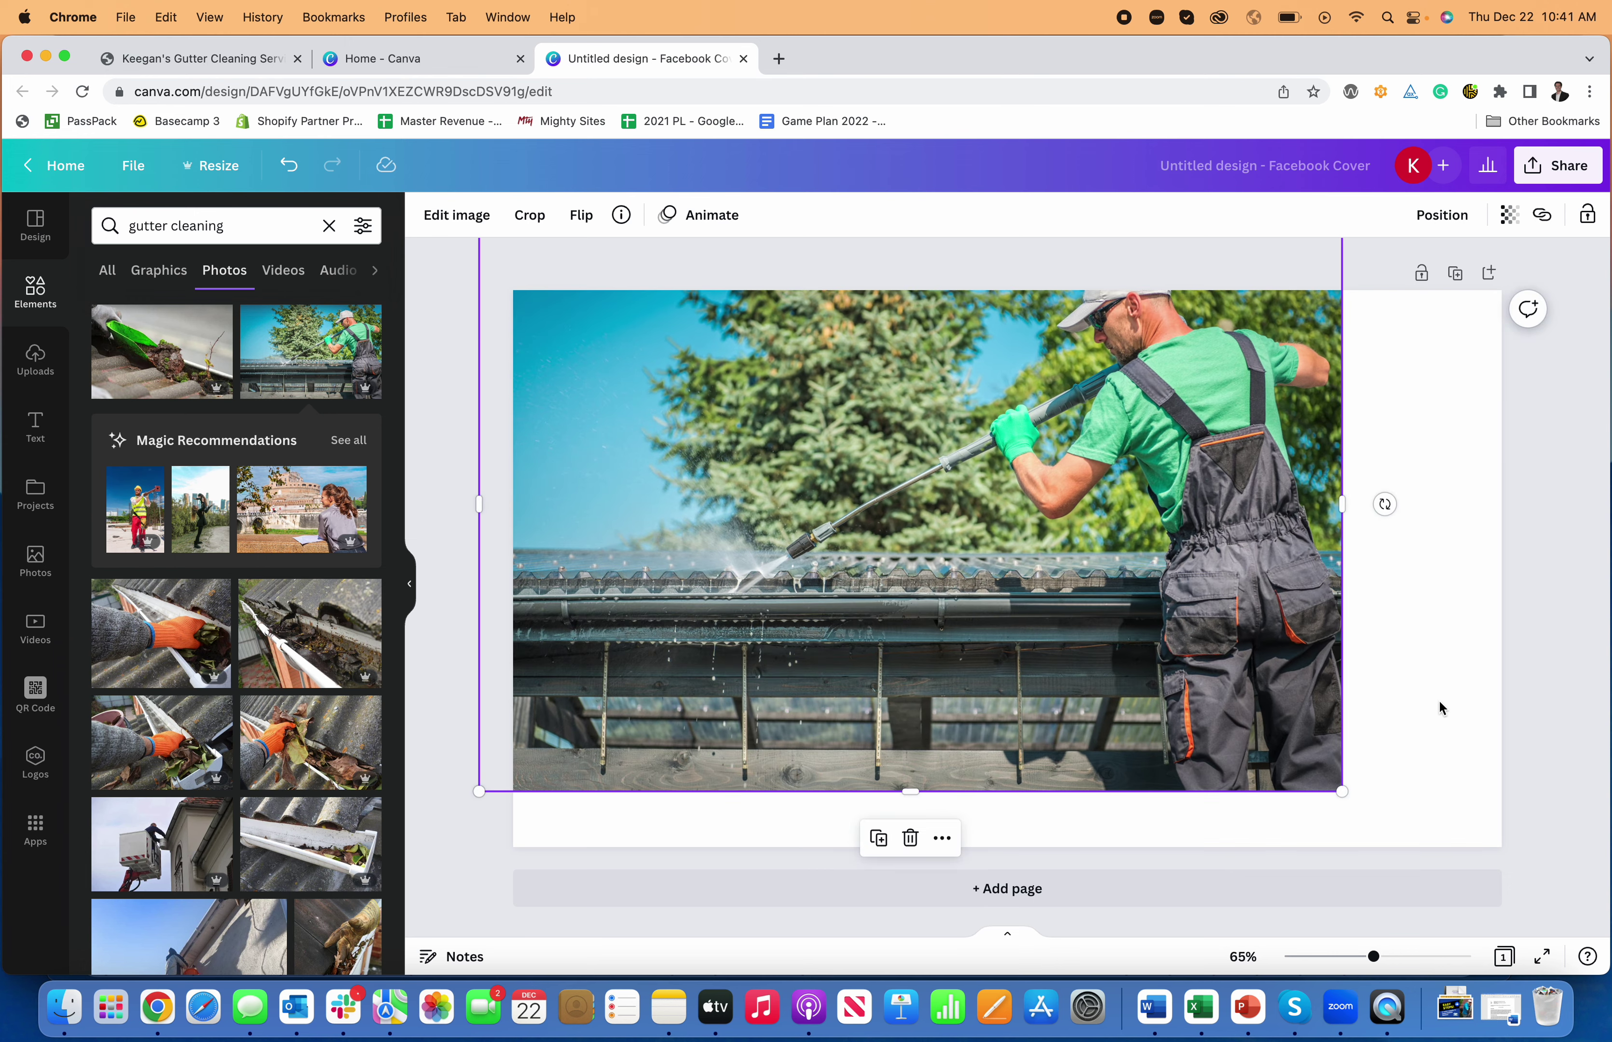
drag(1328, 784, 1533, 849)
drag(1235, 652, 1225, 698)
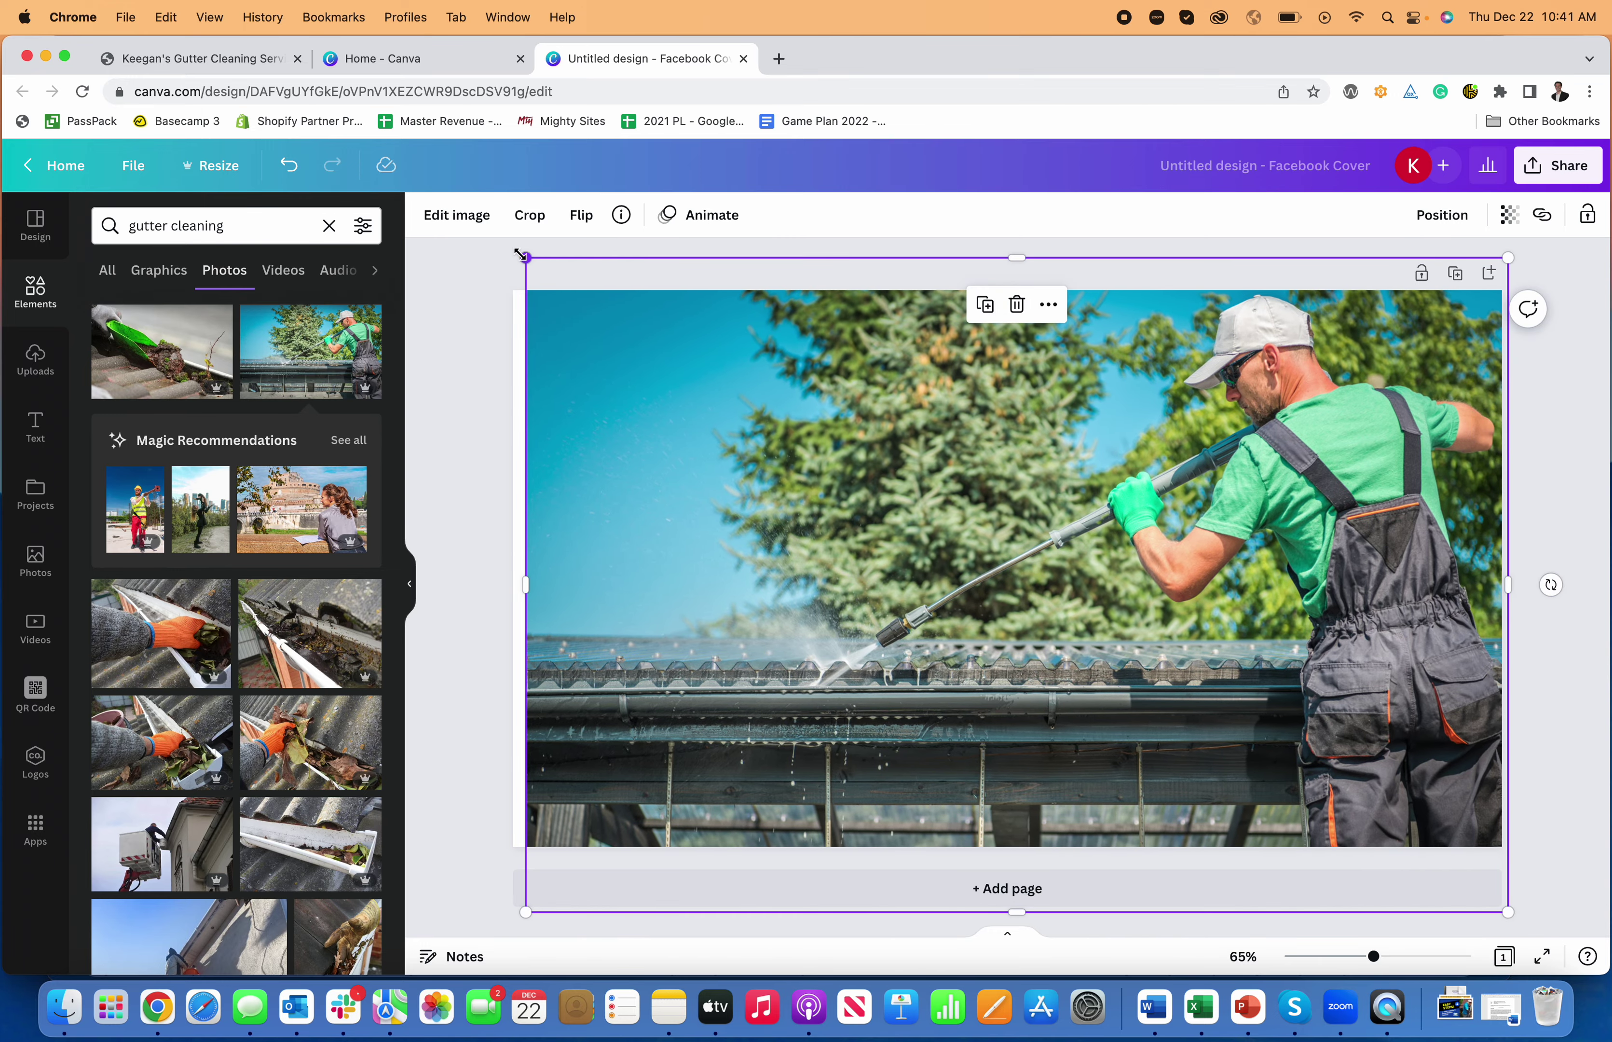
drag(520, 254, 491, 235)
drag(1053, 479, 1058, 531)
- Rename the Canva design to 'Gutter cleaning'
click(471, 522)
click(1307, 178)
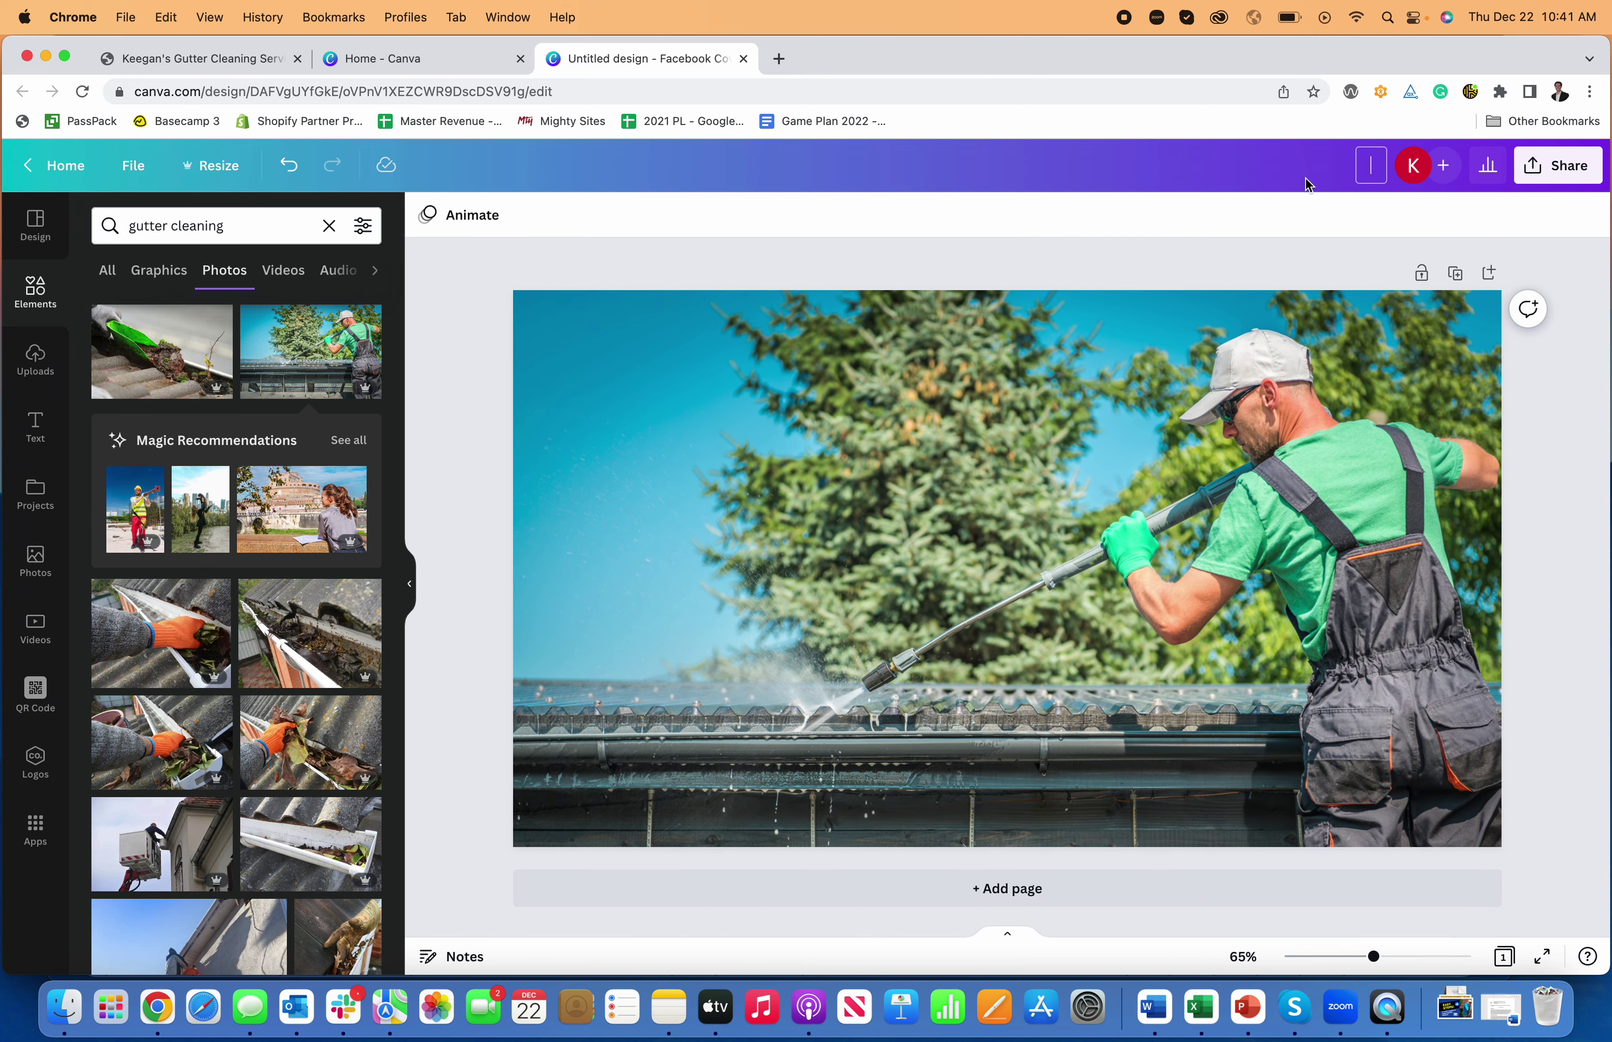
text(Gutter cleaning)
key(Return)
- Download the design as a JPG file
click(1558, 166)
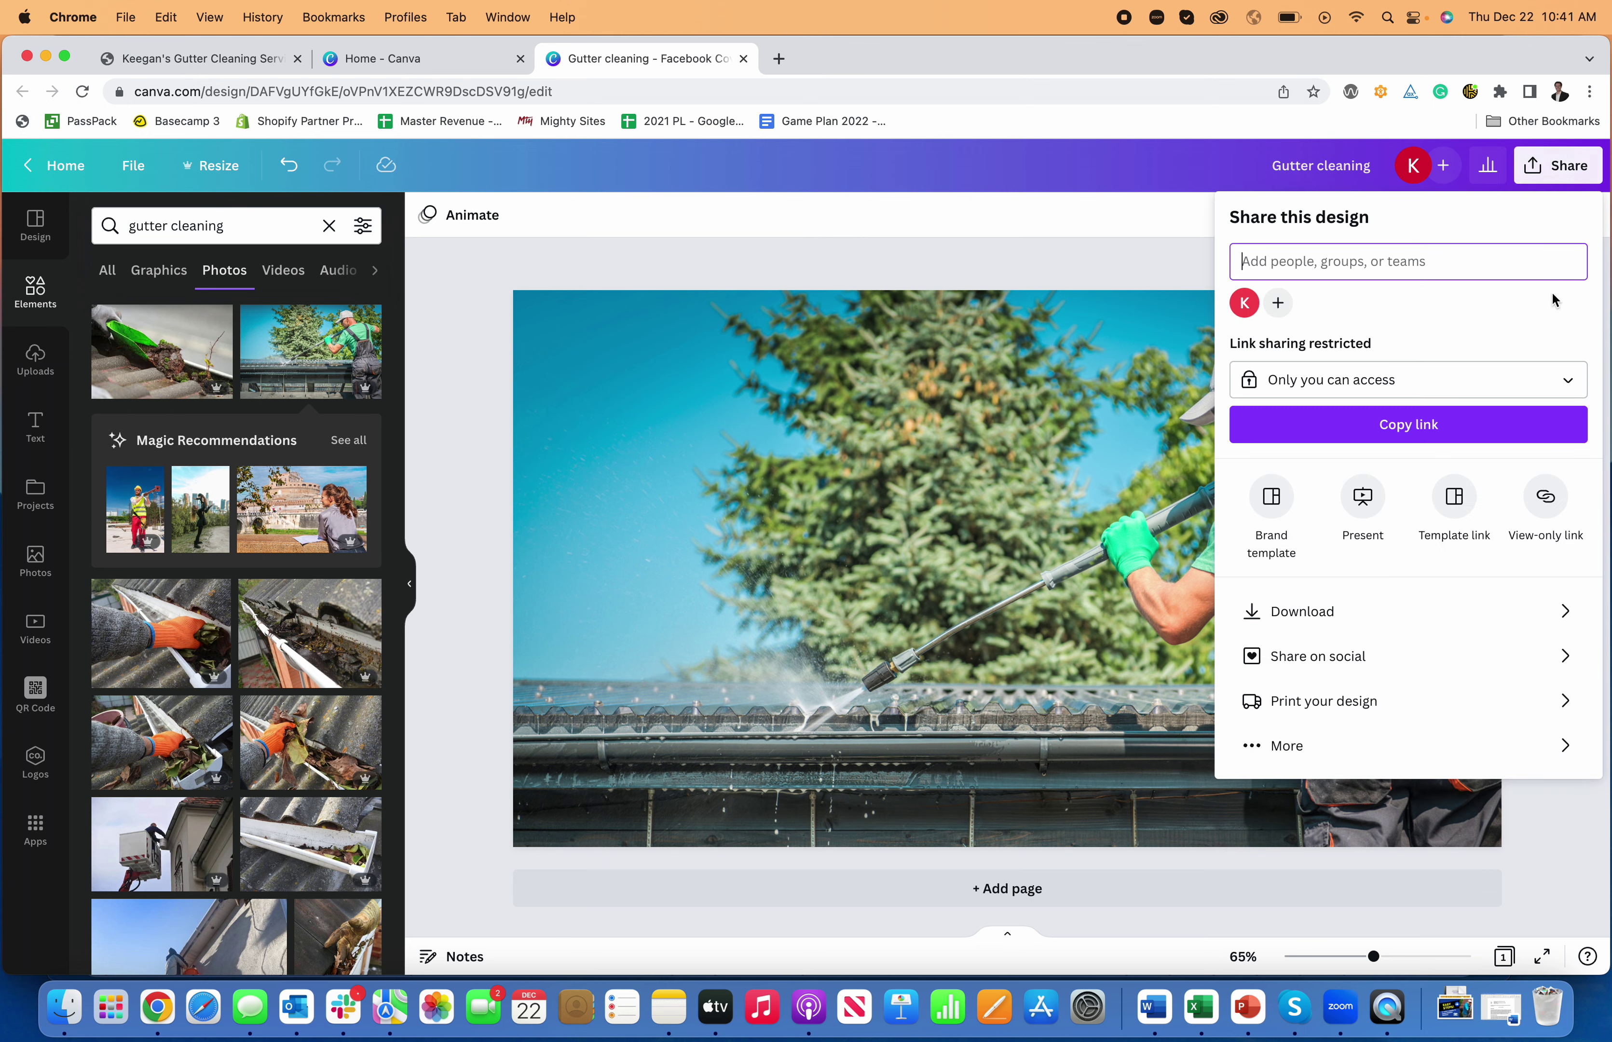
click(1423, 618)
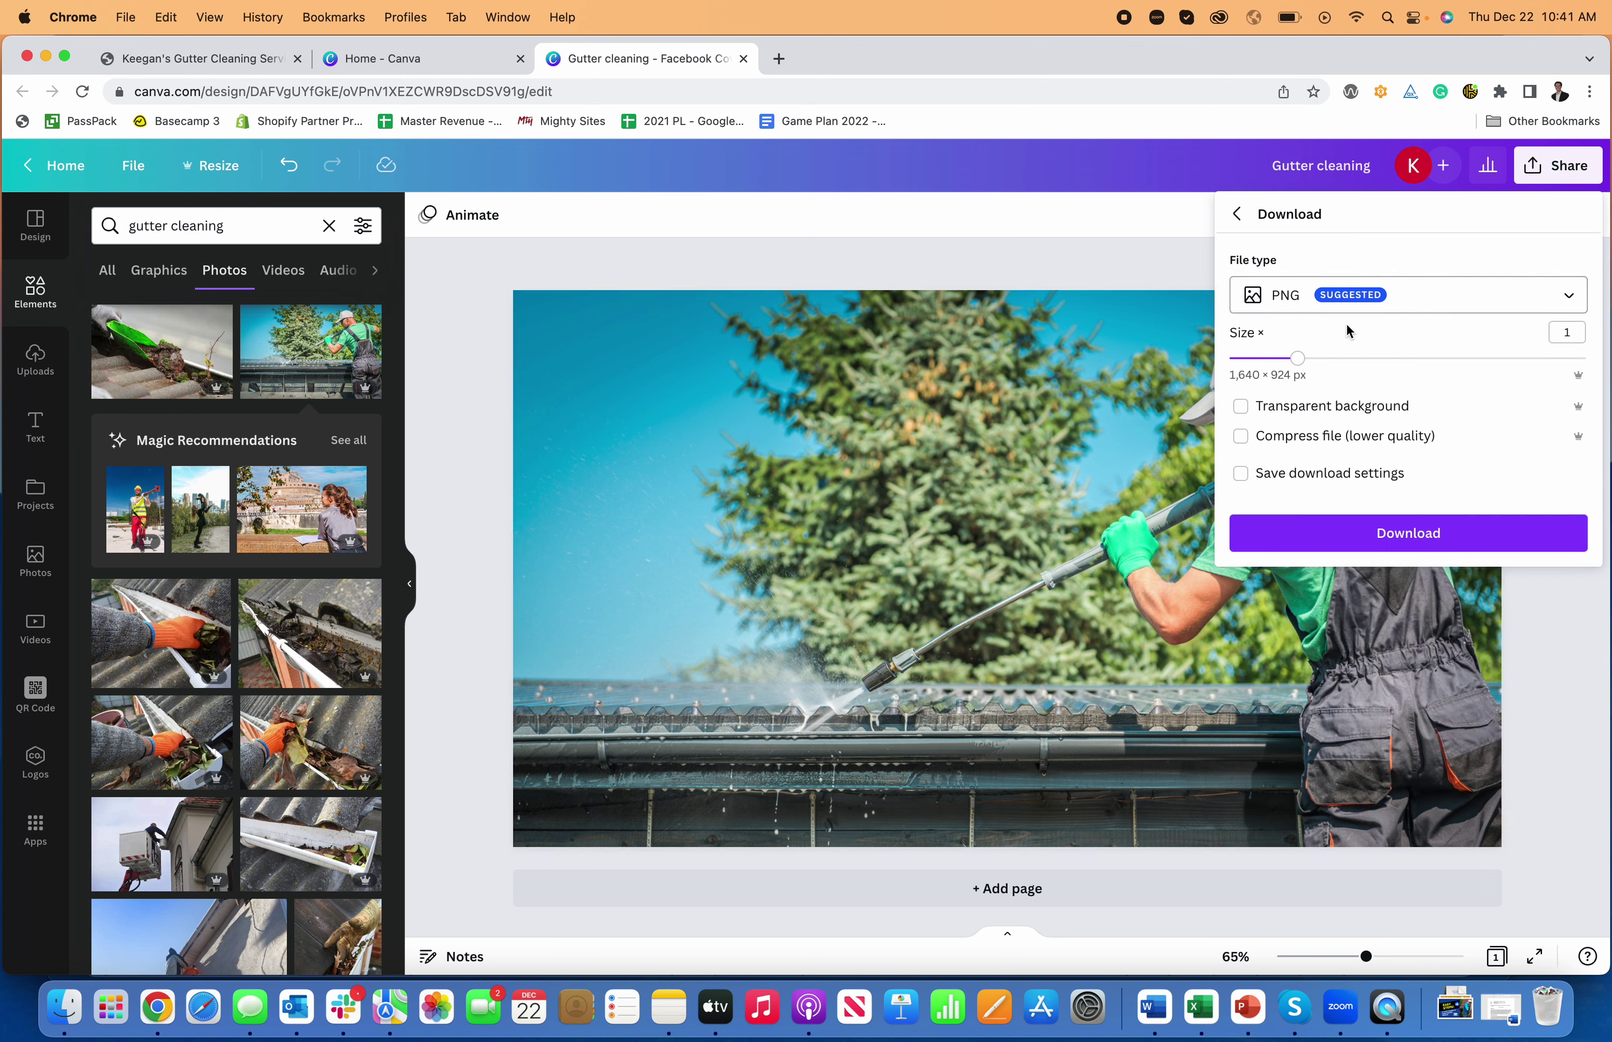
click(1339, 308)
click(1339, 349)
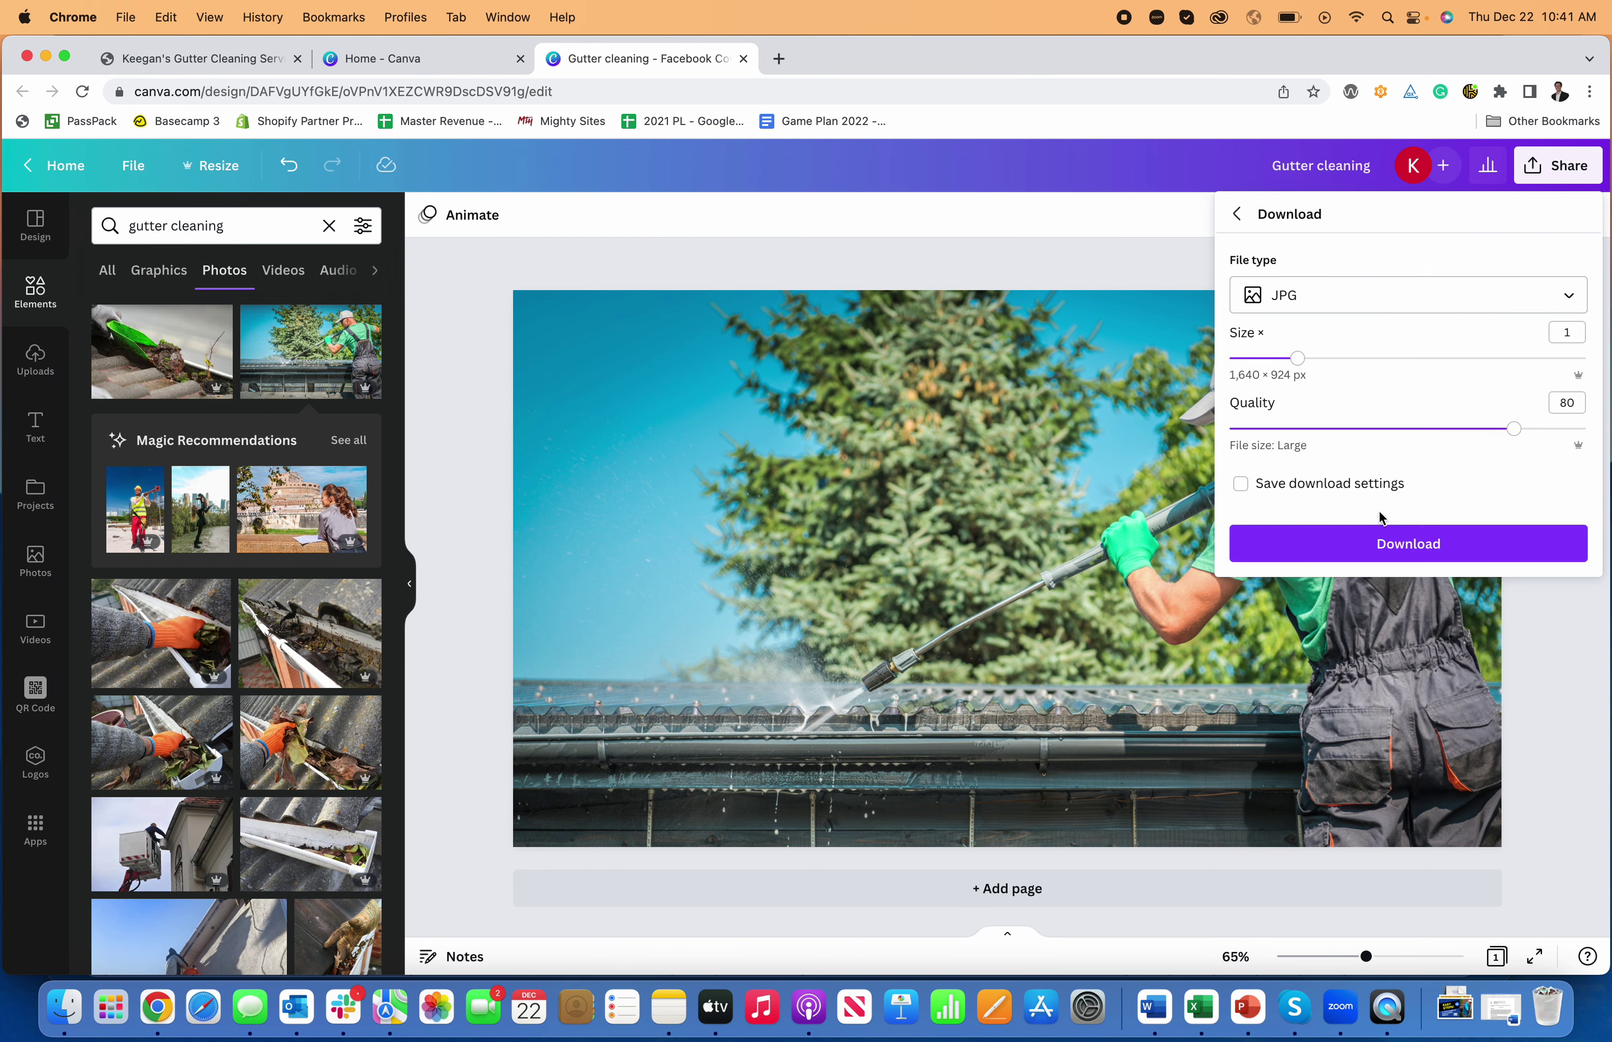
click(1383, 546)
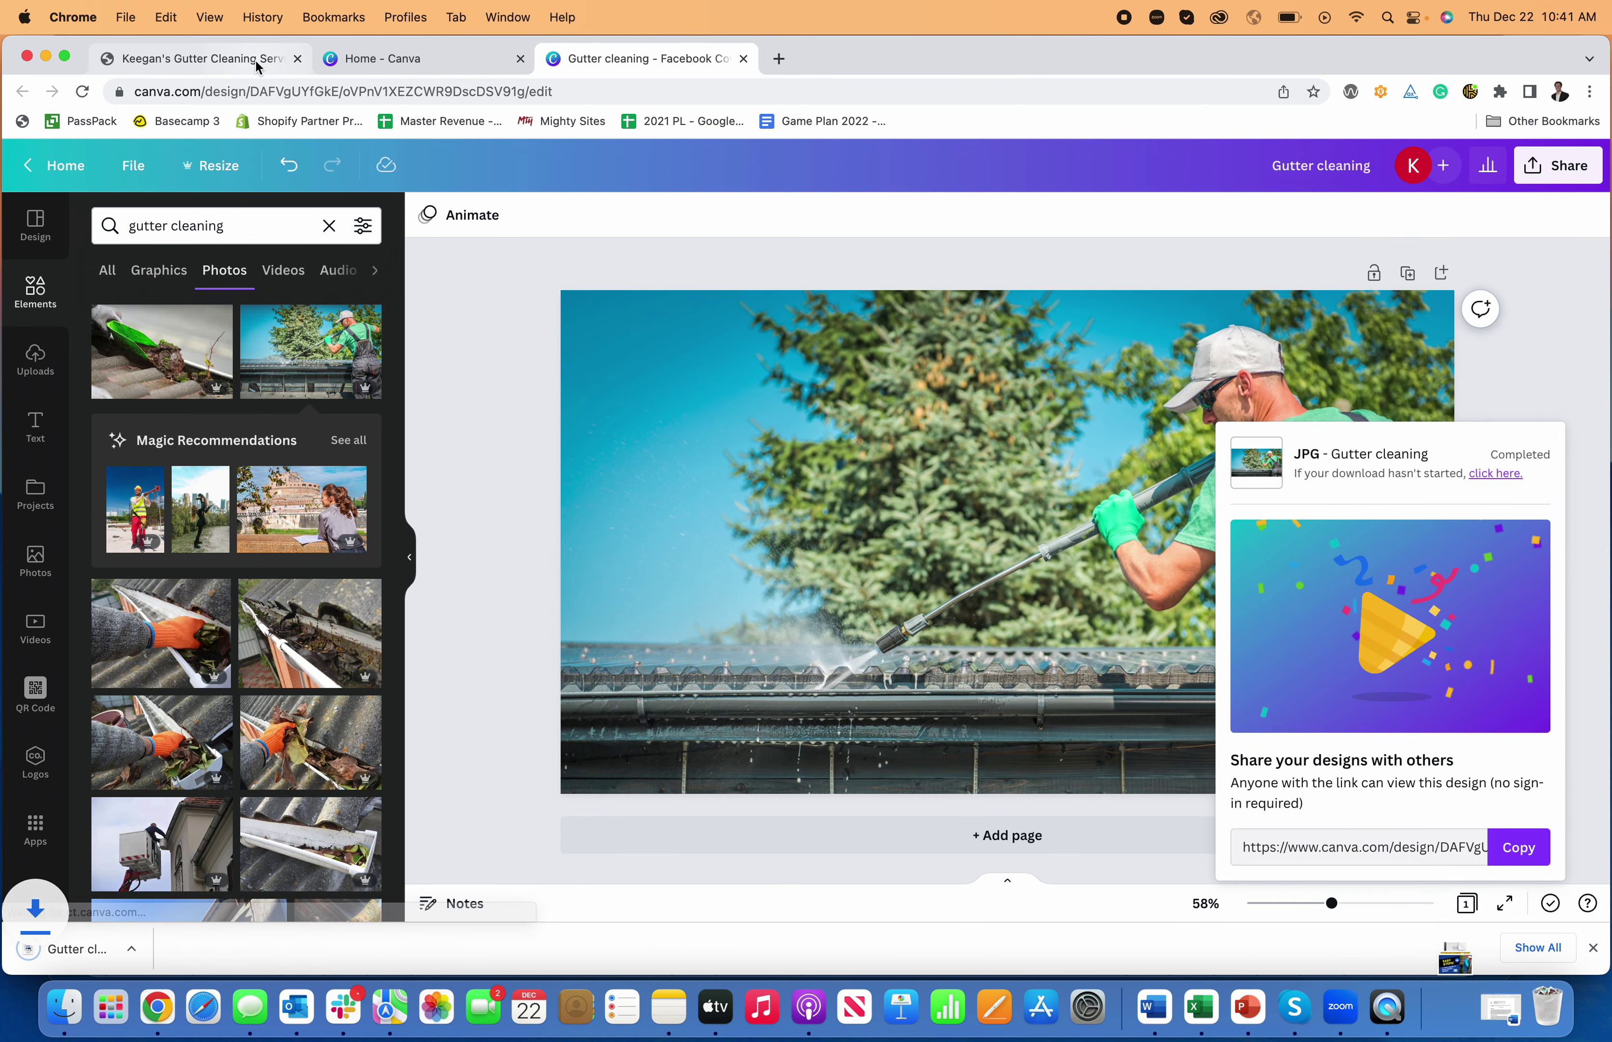
- Return to the site tab and switch the hero's image options to uploading a photo
click(255, 60)
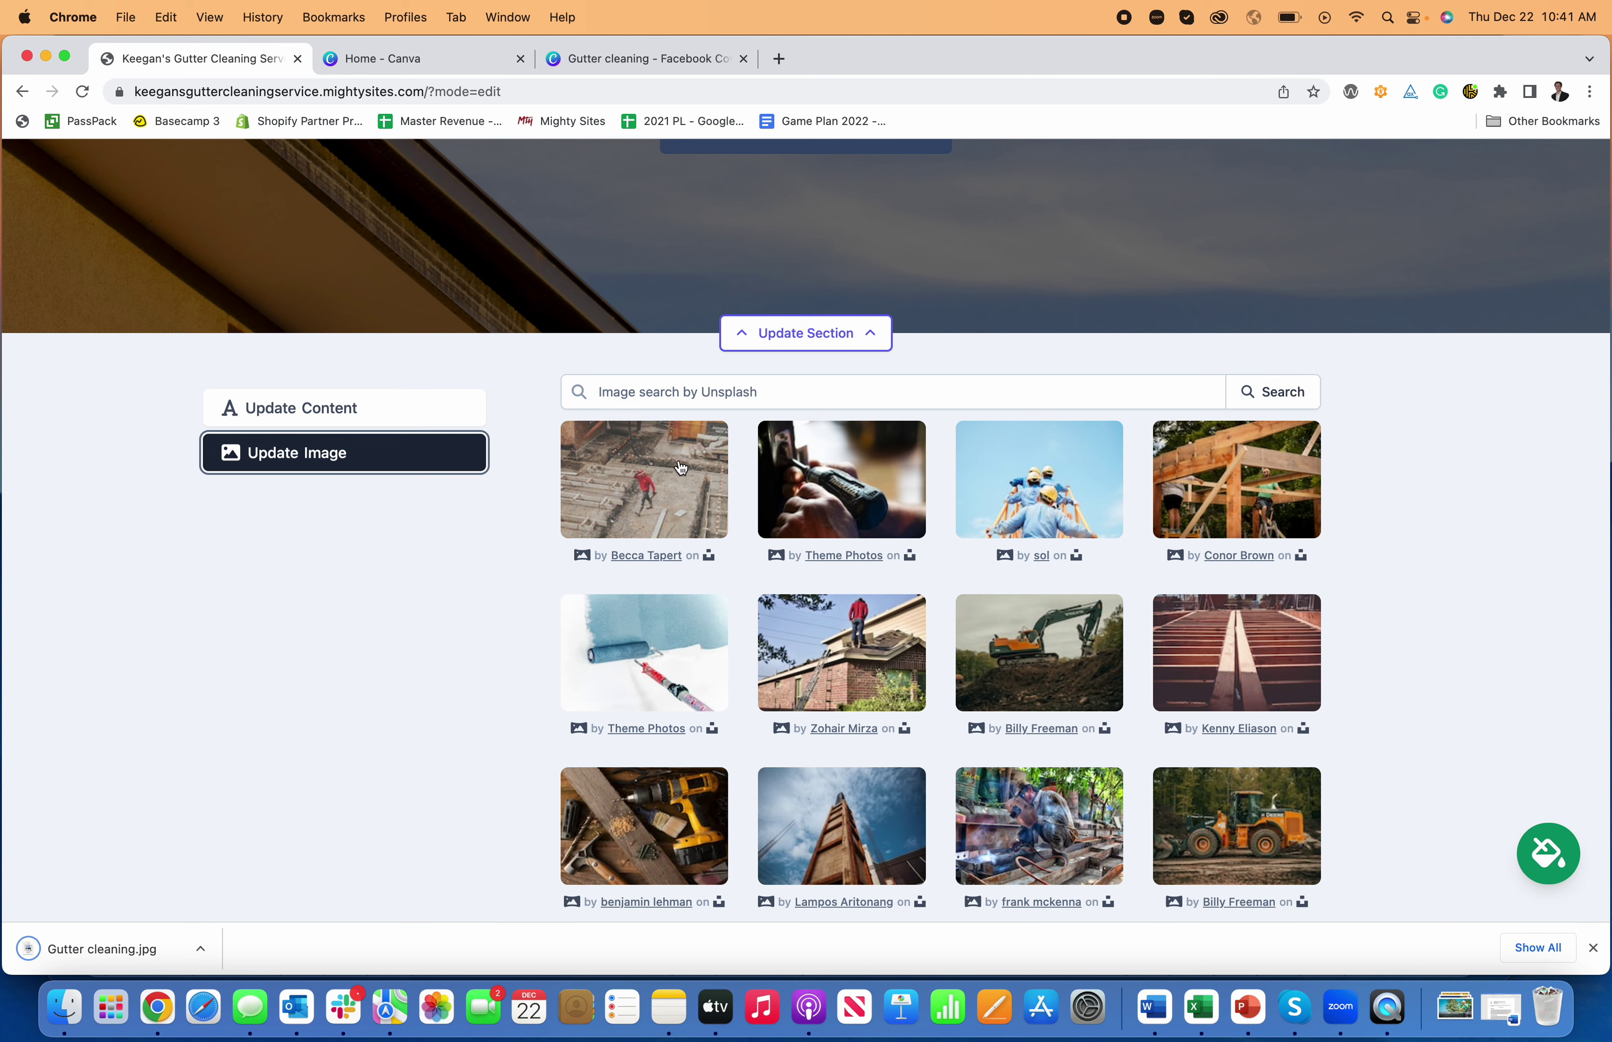
click(374, 411)
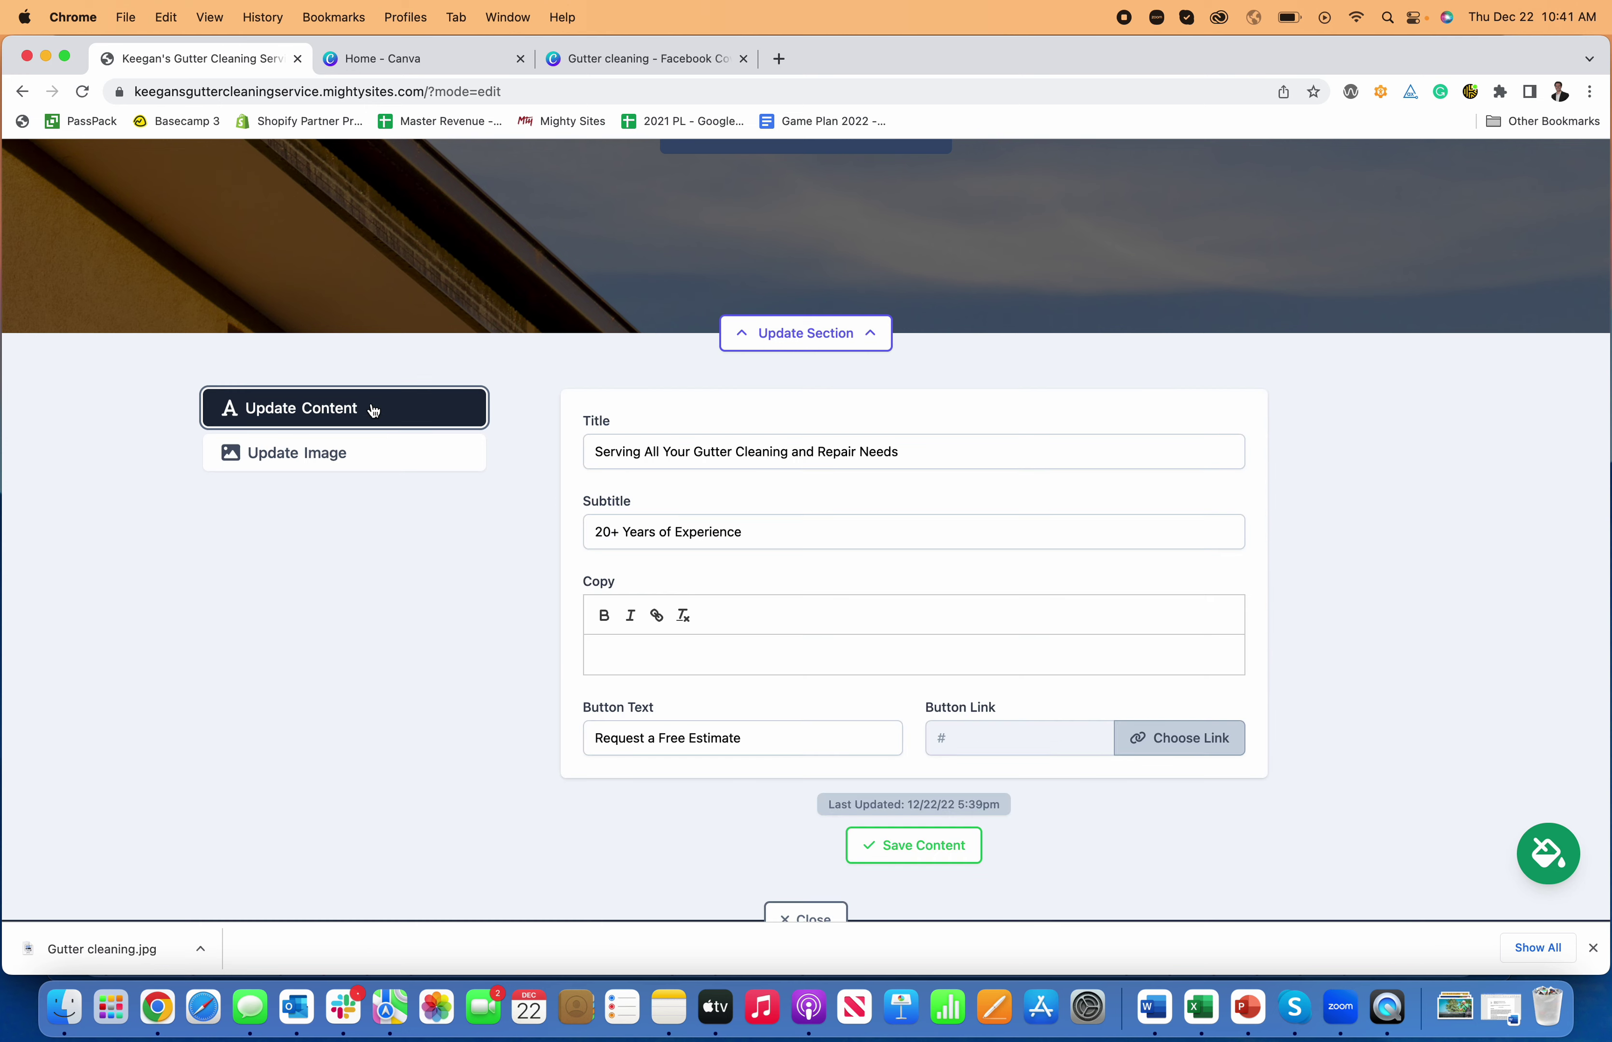
click(380, 452)
scroll(988, 656, down, 5)
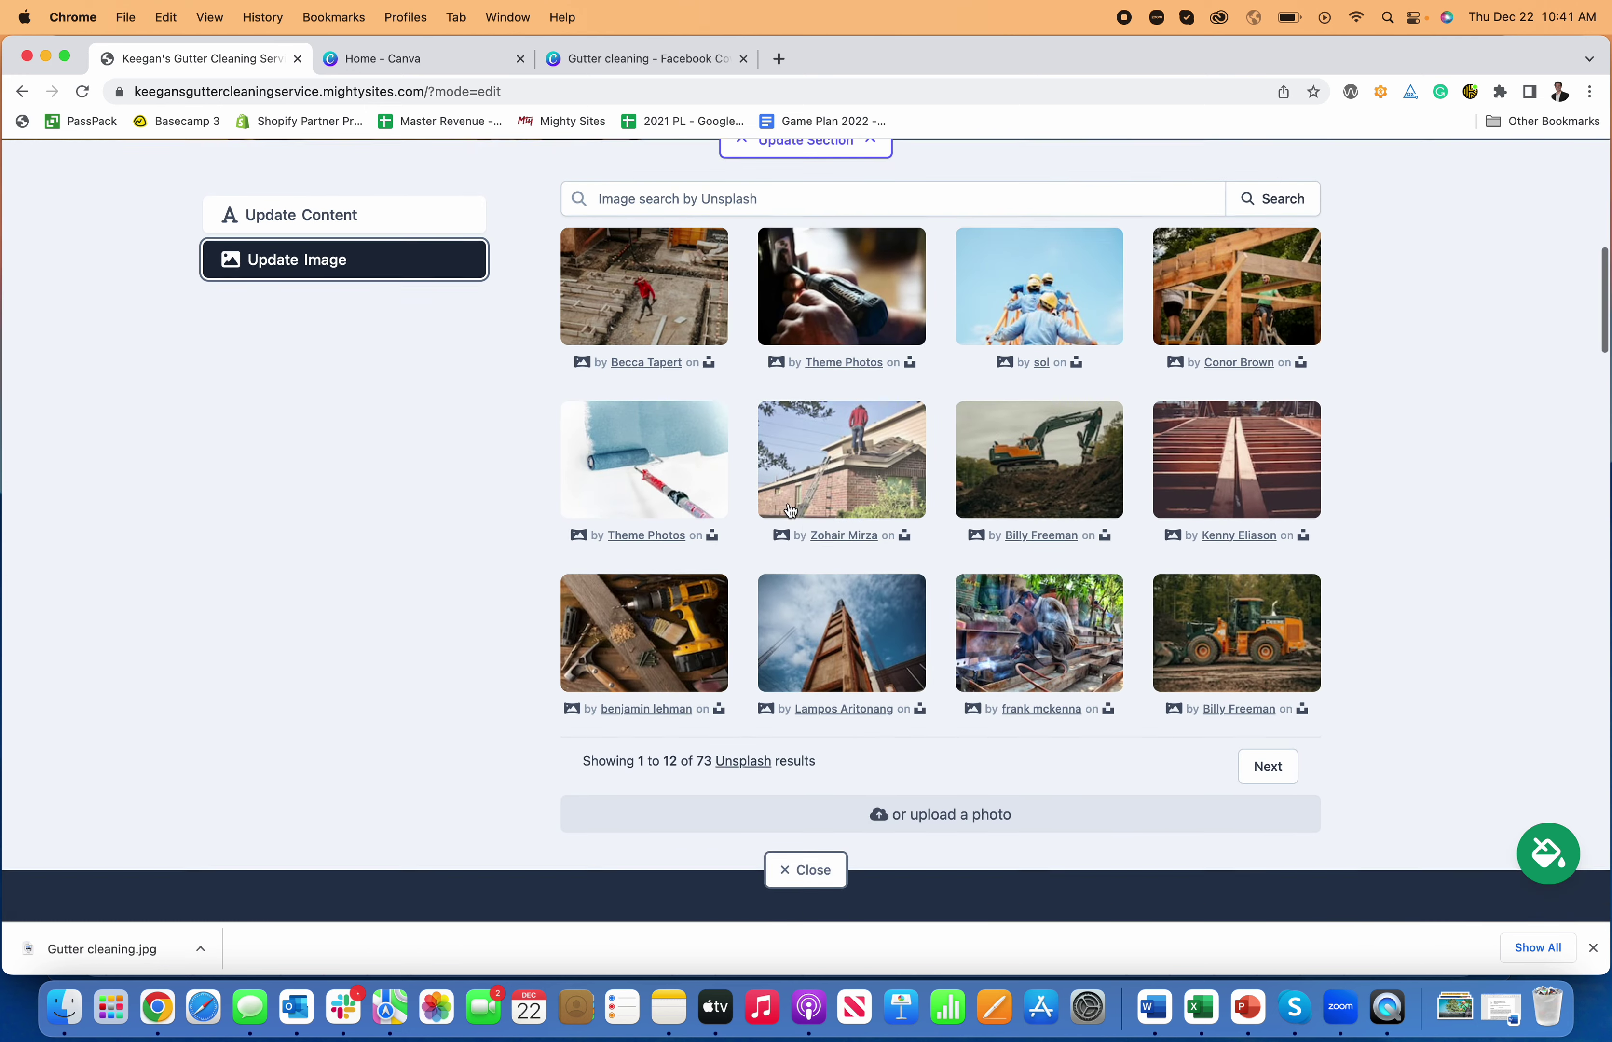
click(981, 632)
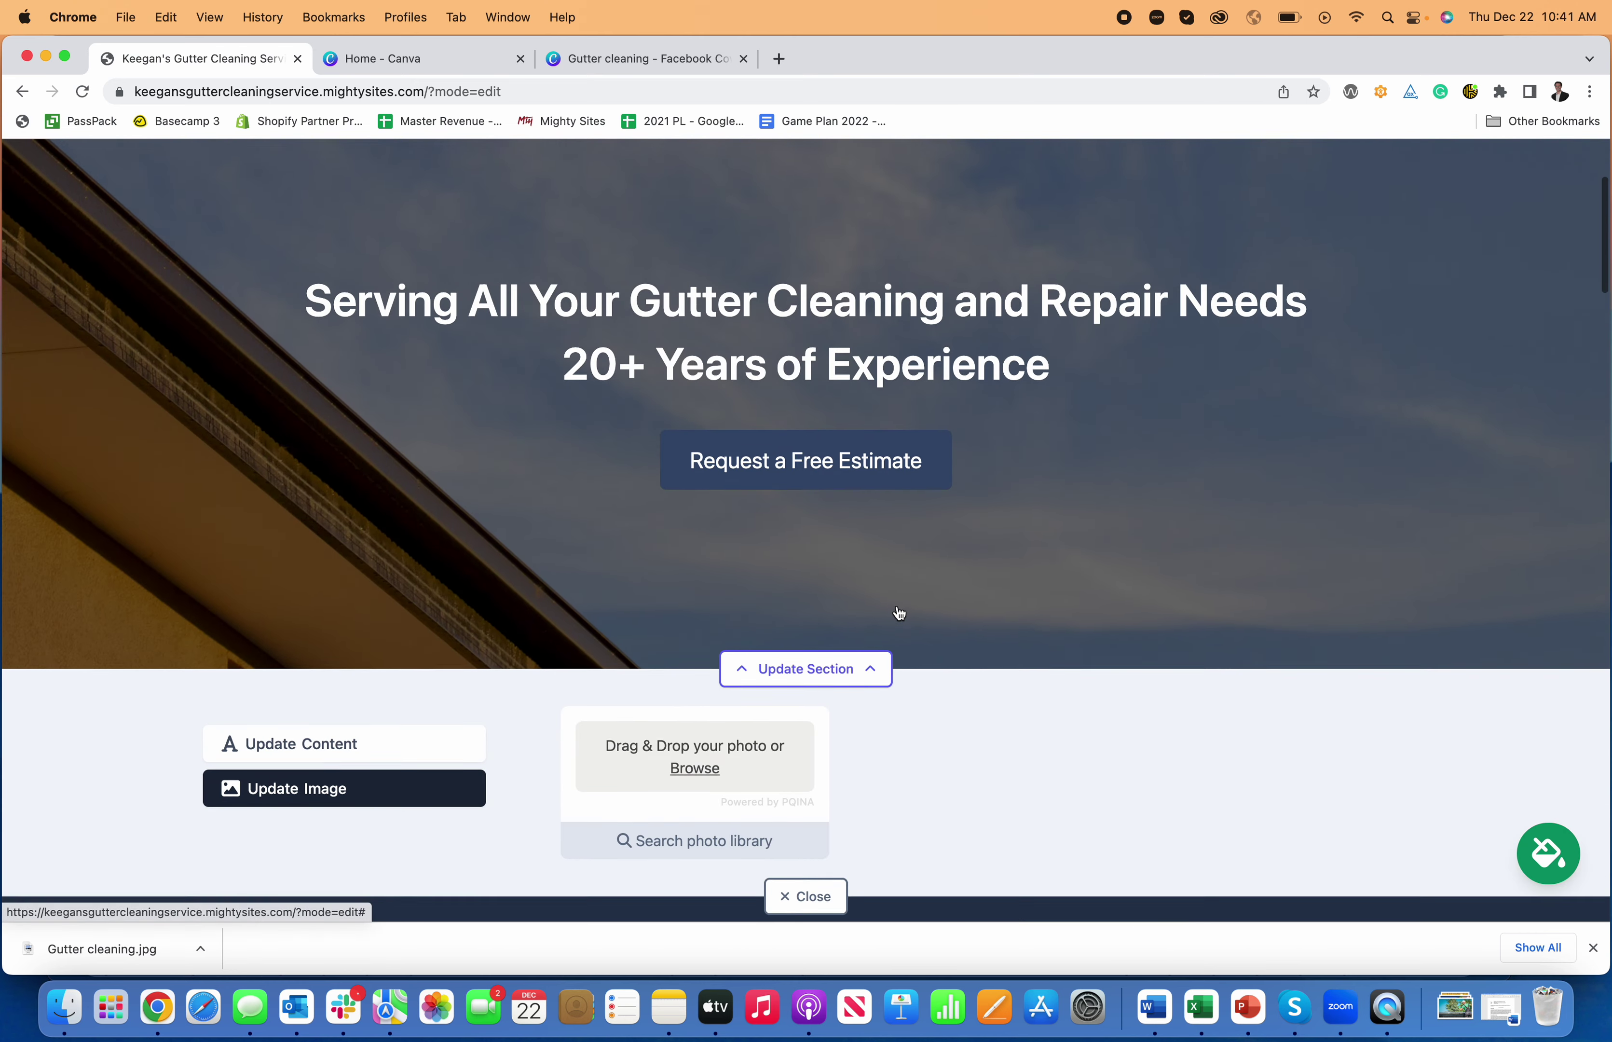
- Upload Gutter cleaning.jpg and save it as the hero background image
click(716, 764)
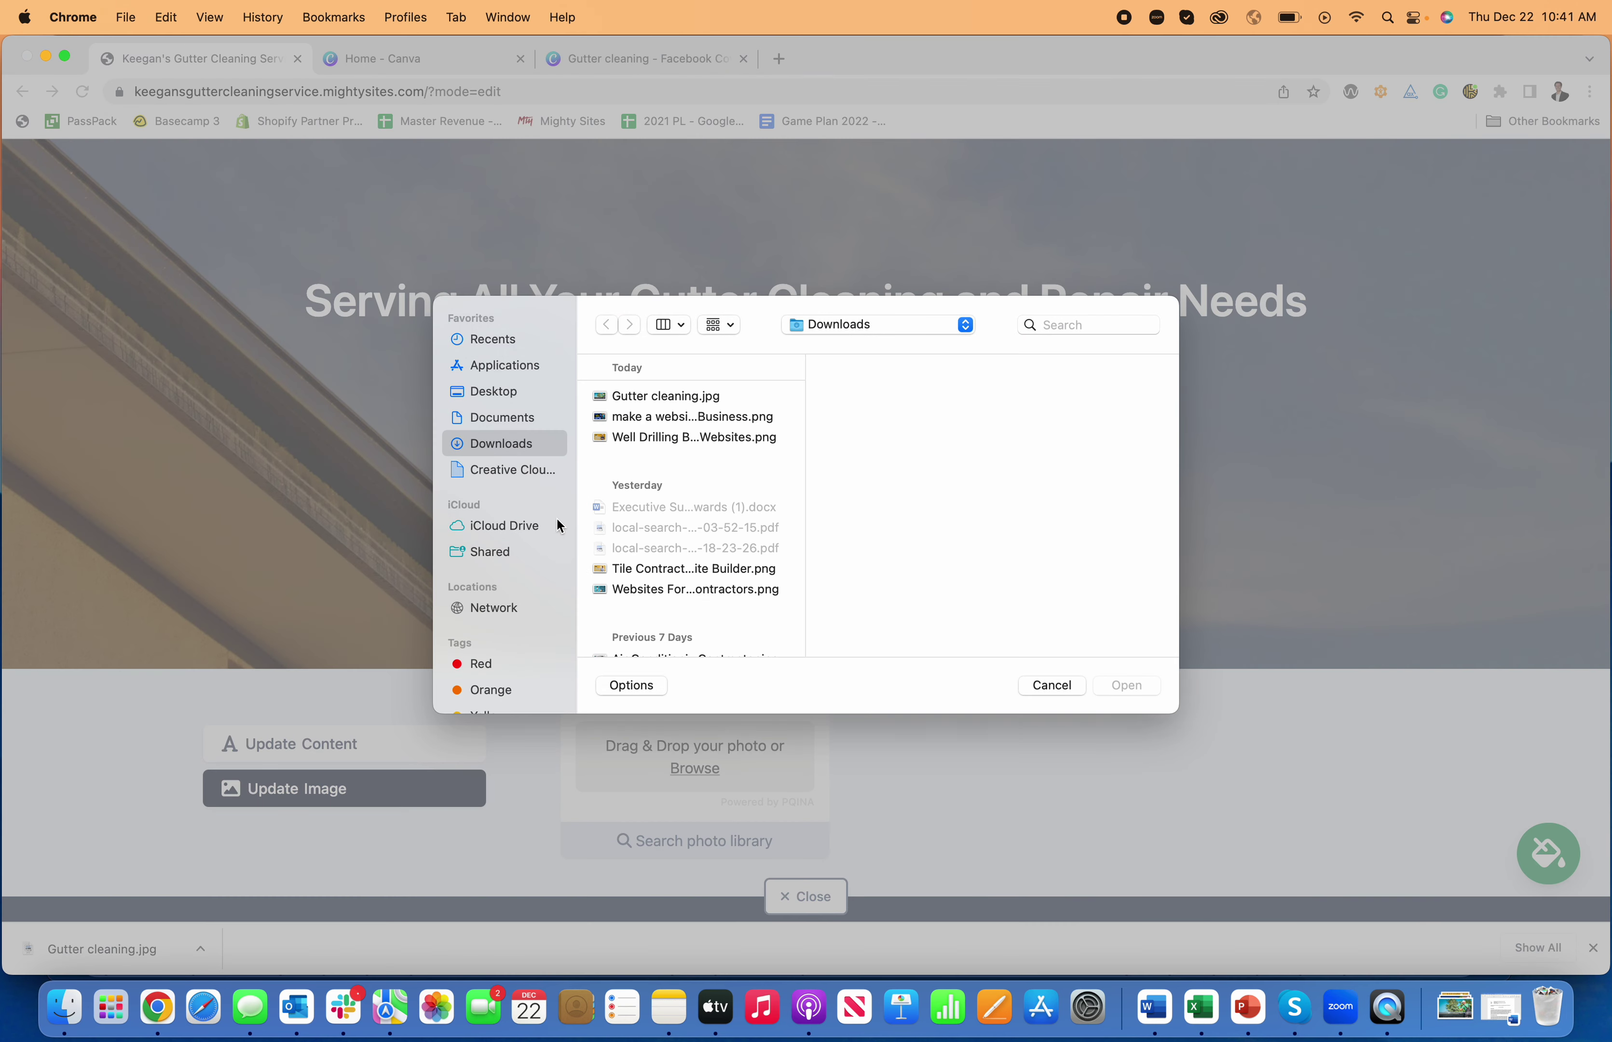
click(648, 399)
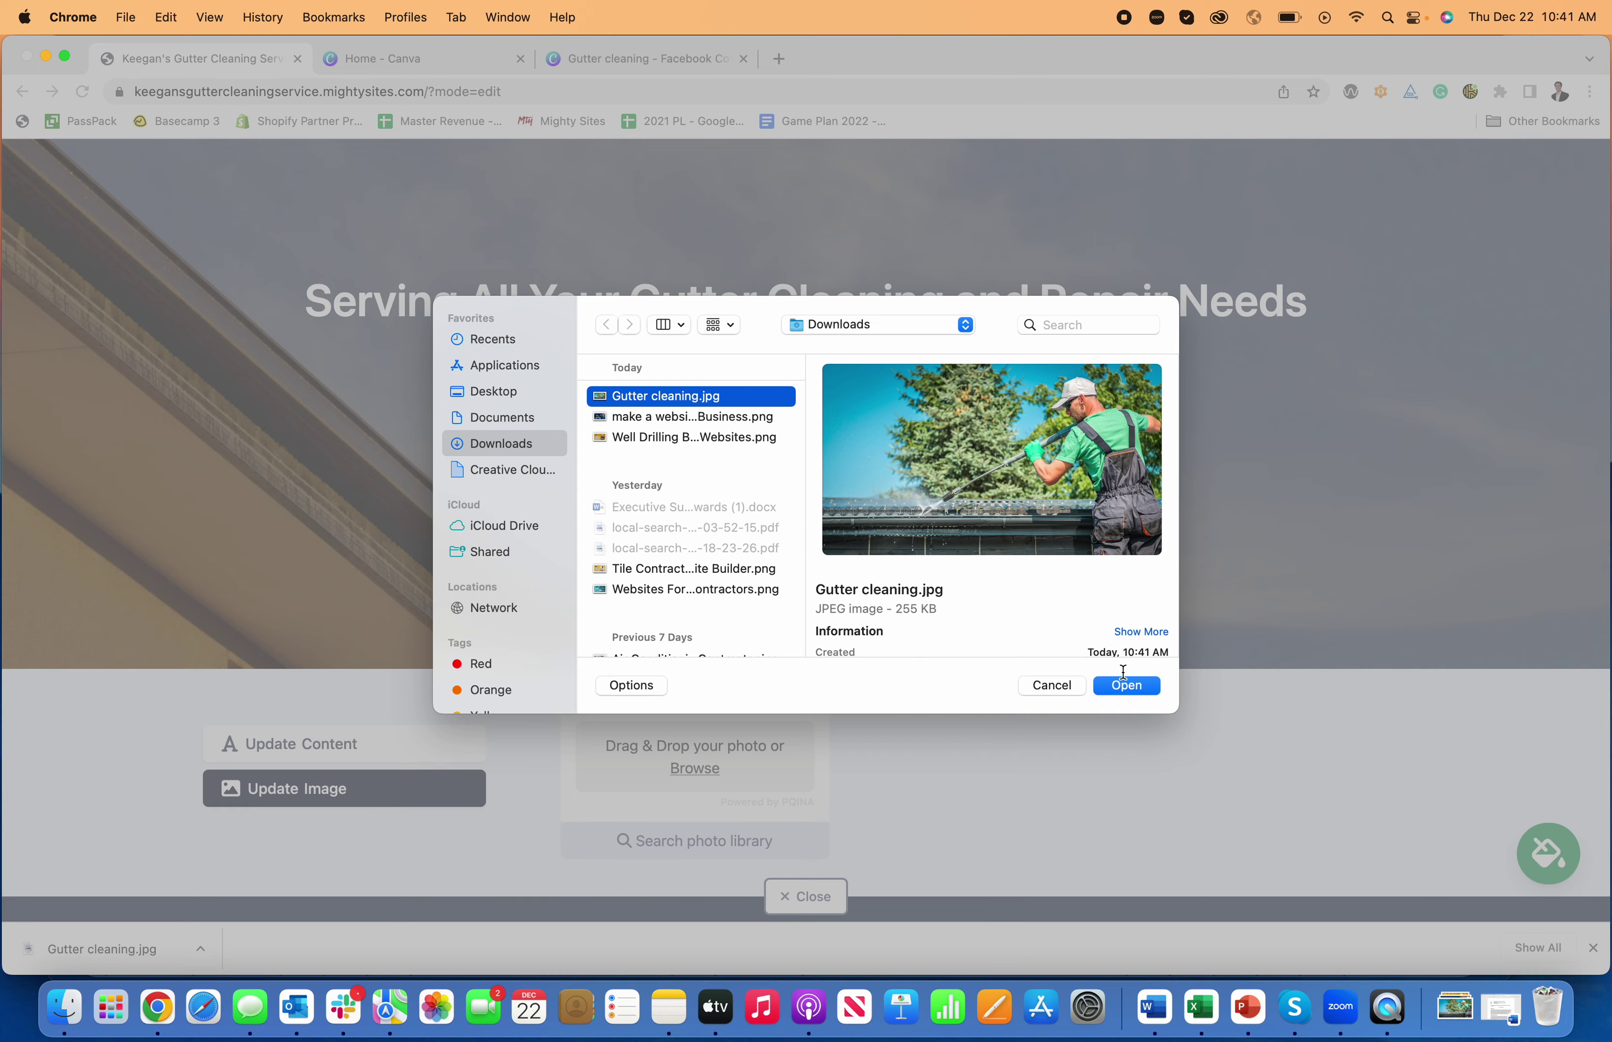
click(1127, 687)
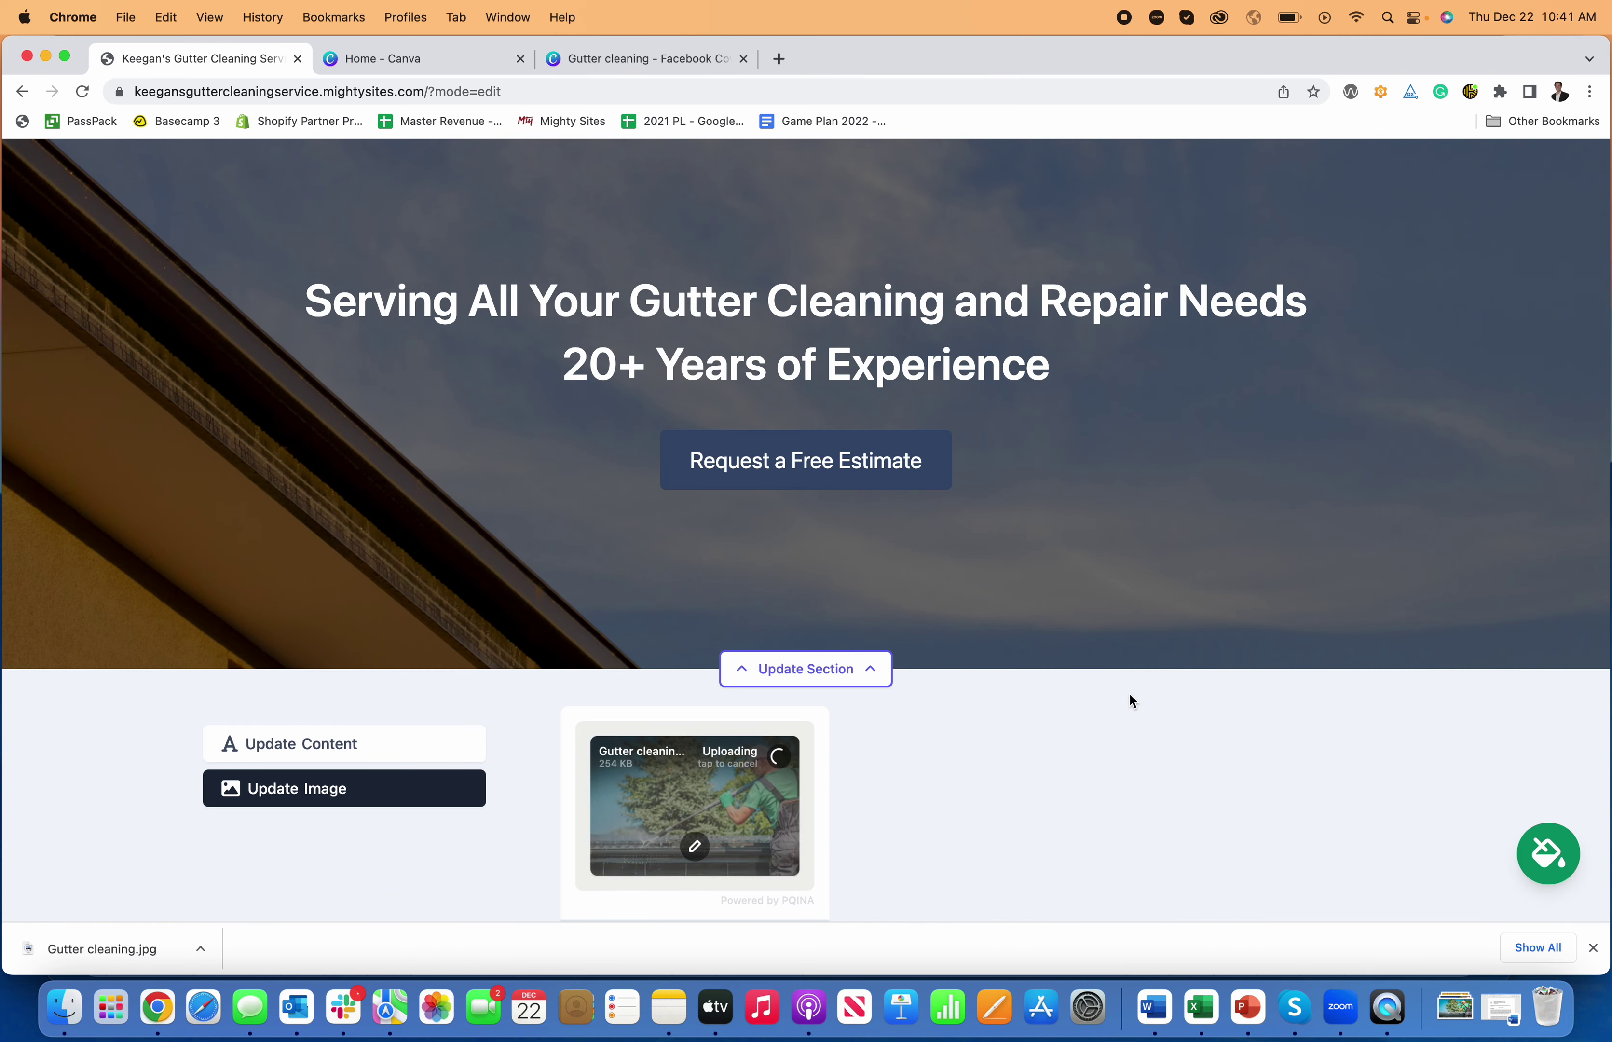
scroll(1067, 757, down, 2)
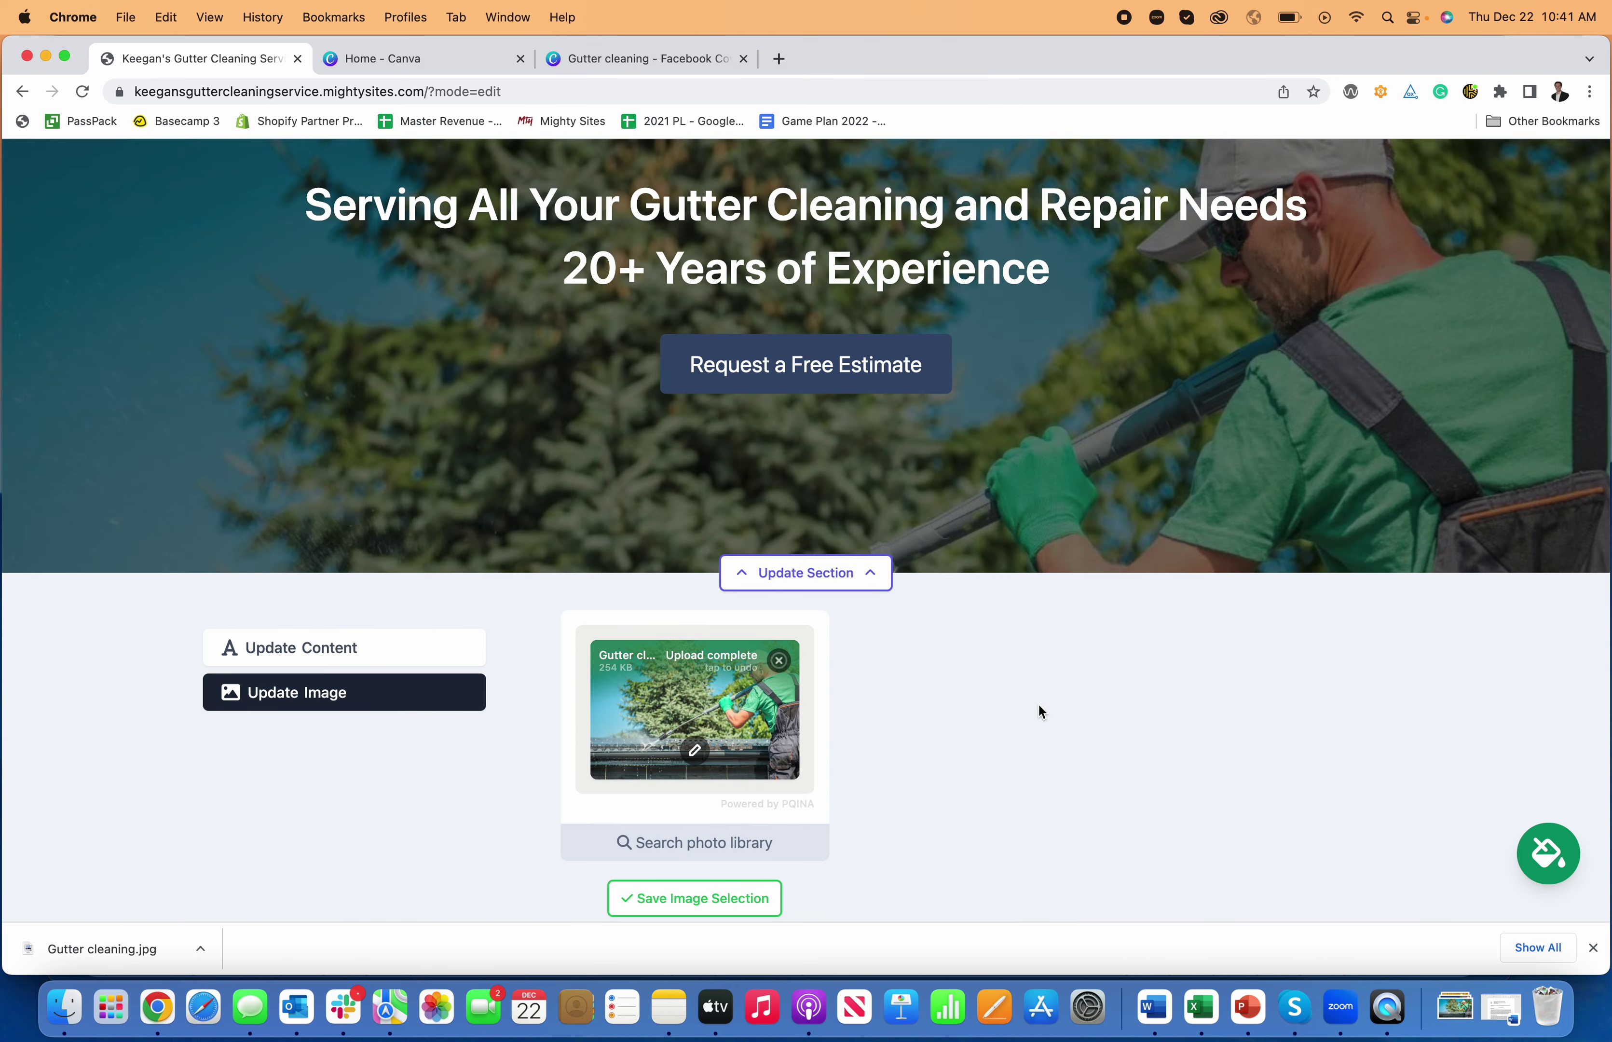
scroll(914, 789, down, 5)
click(752, 659)
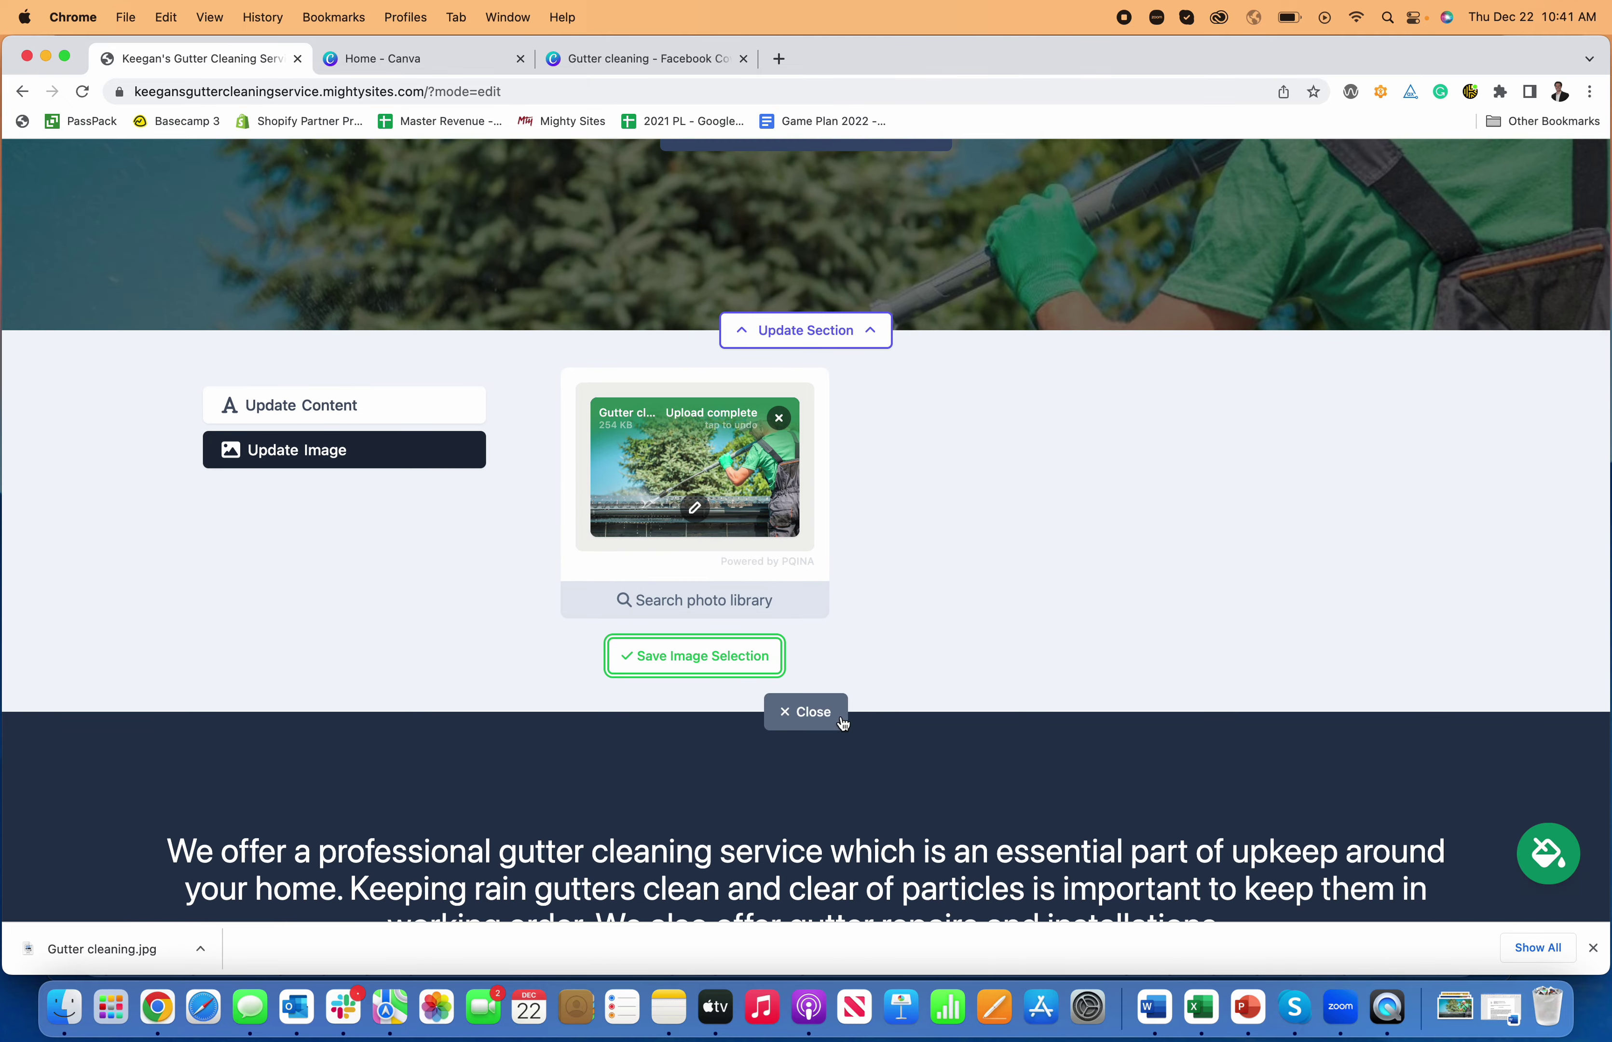
click(820, 670)
scroll(870, 699, up, 6)
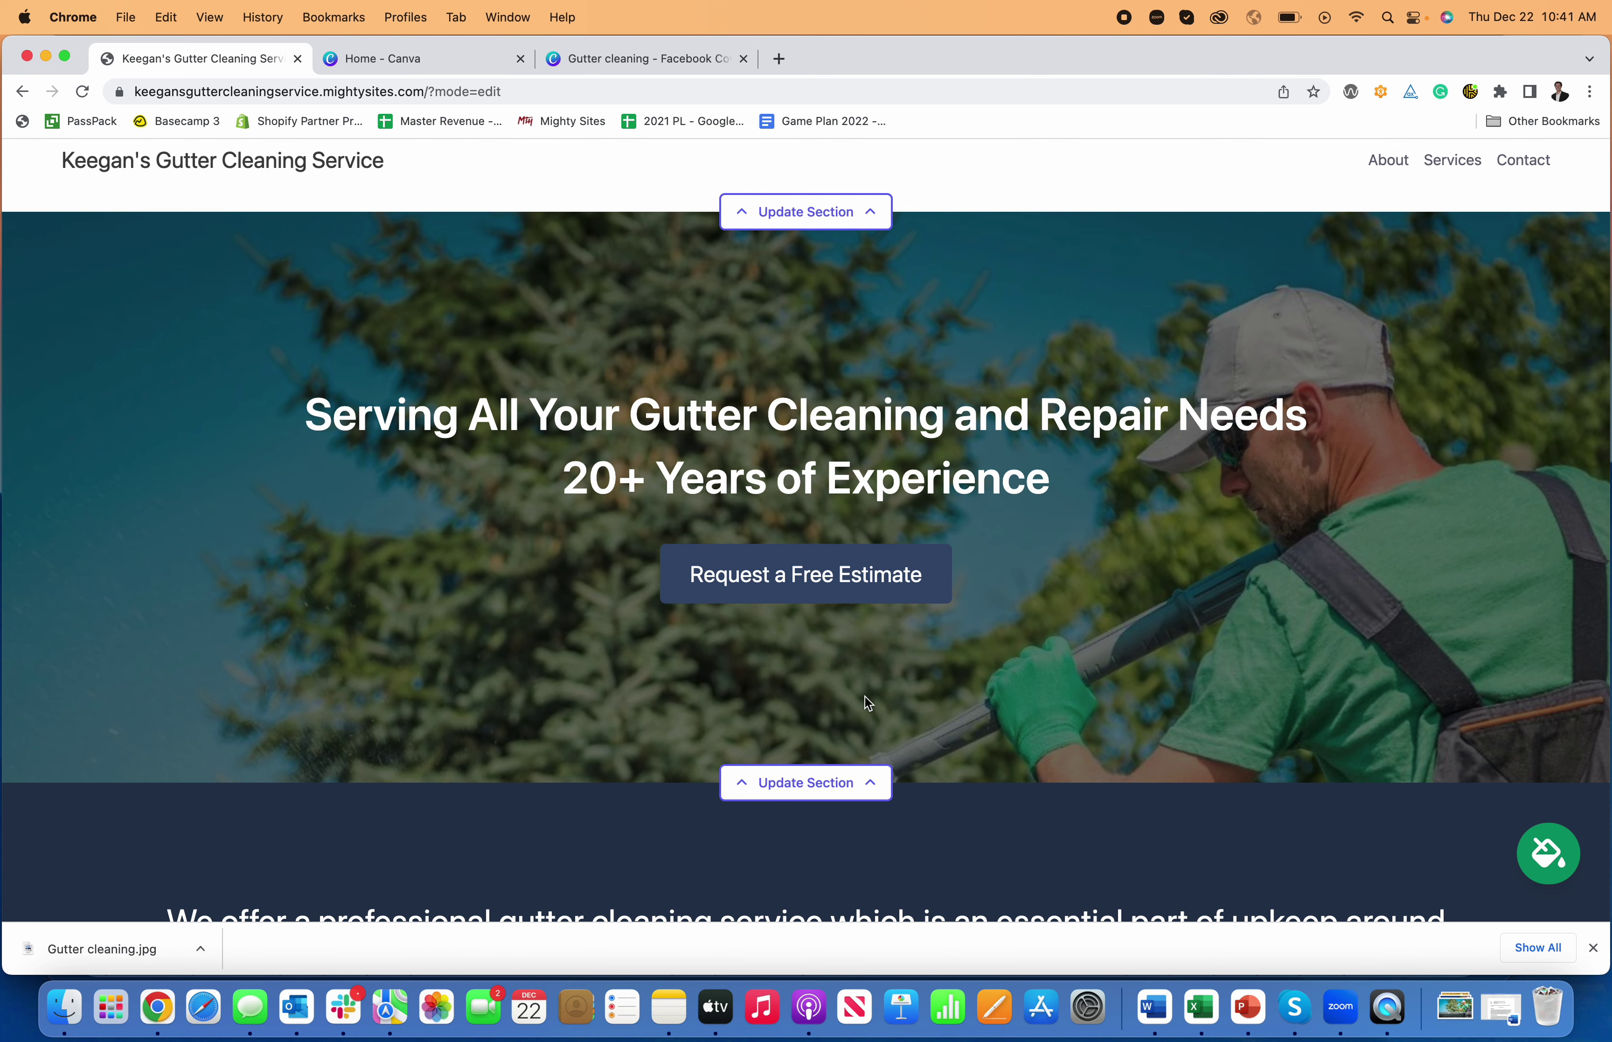
- Change the hero title to 'Professional Gutter Cleaning and Repair Service'
click(840, 786)
scroll(407, 759, down, 2)
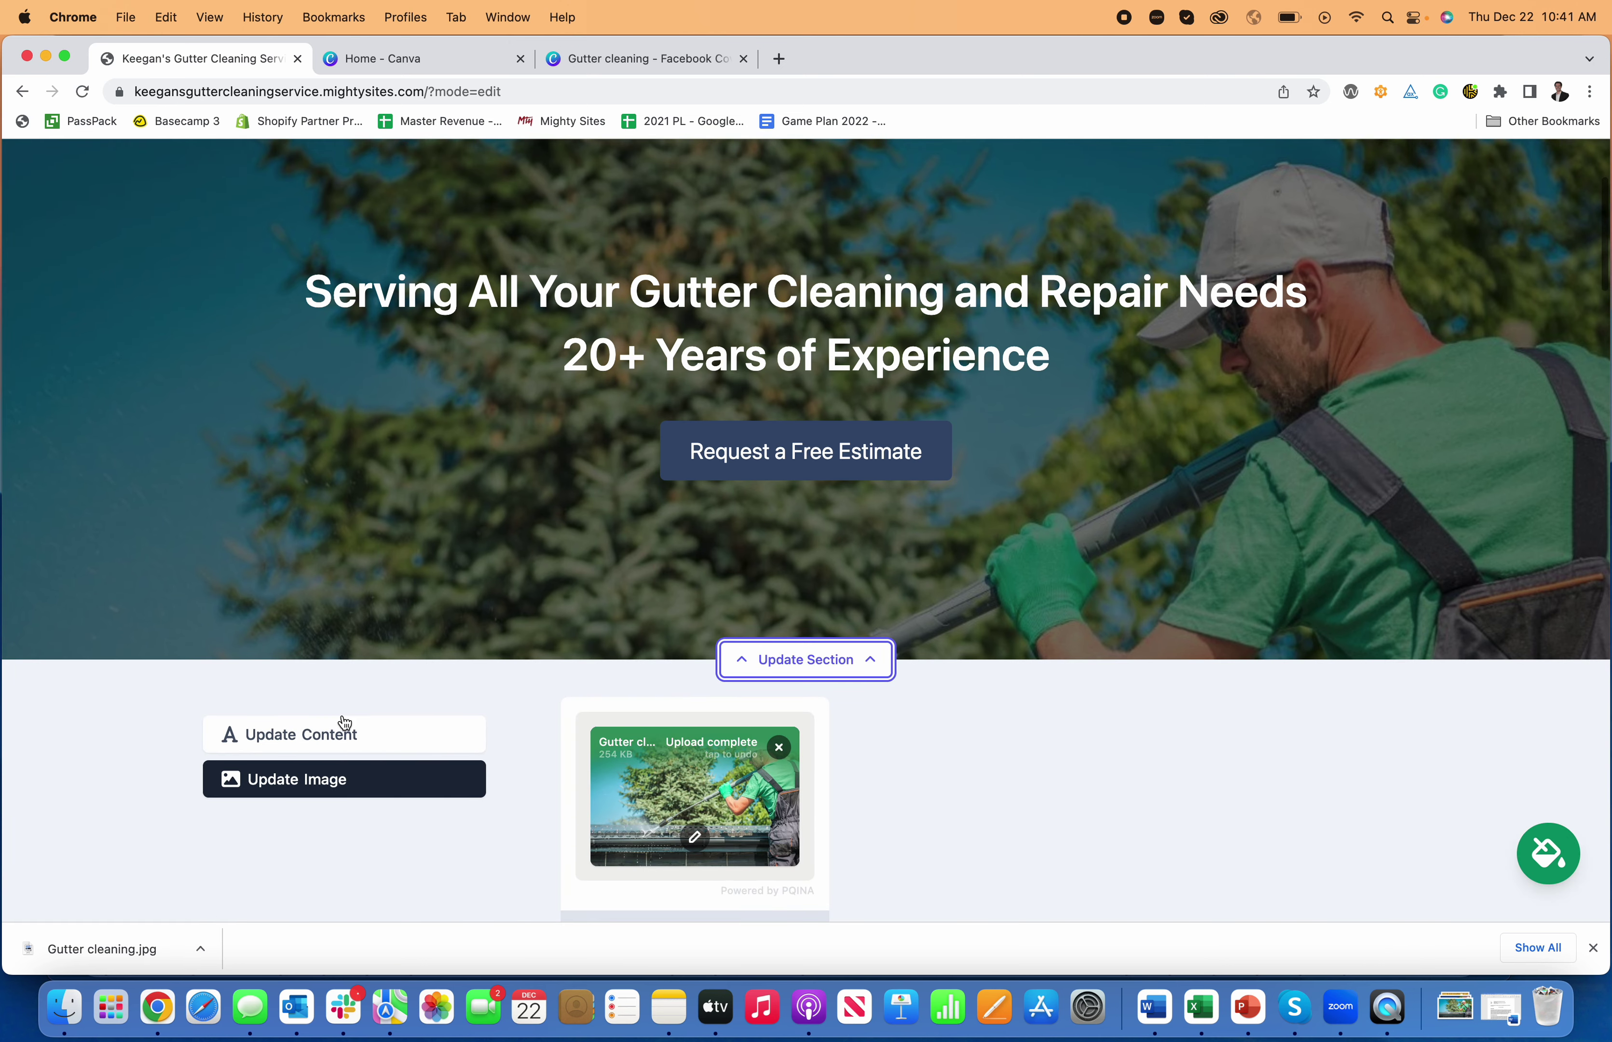
click(342, 727)
scroll(684, 807, down, 2)
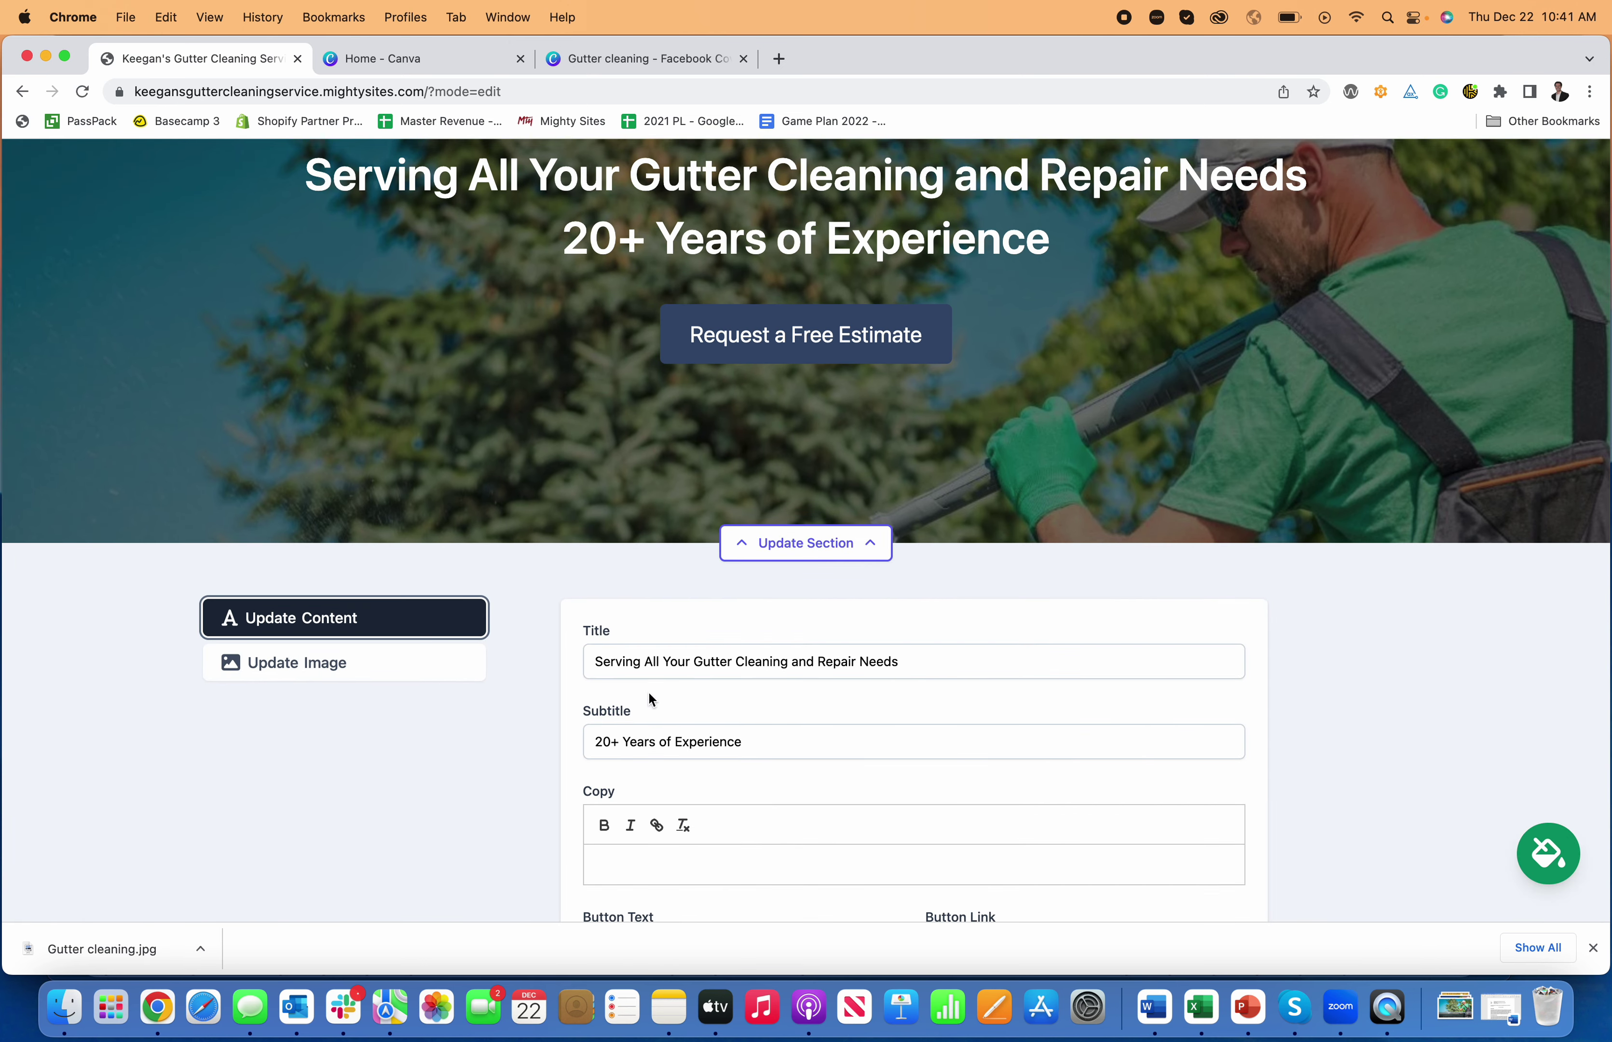
click(632, 659)
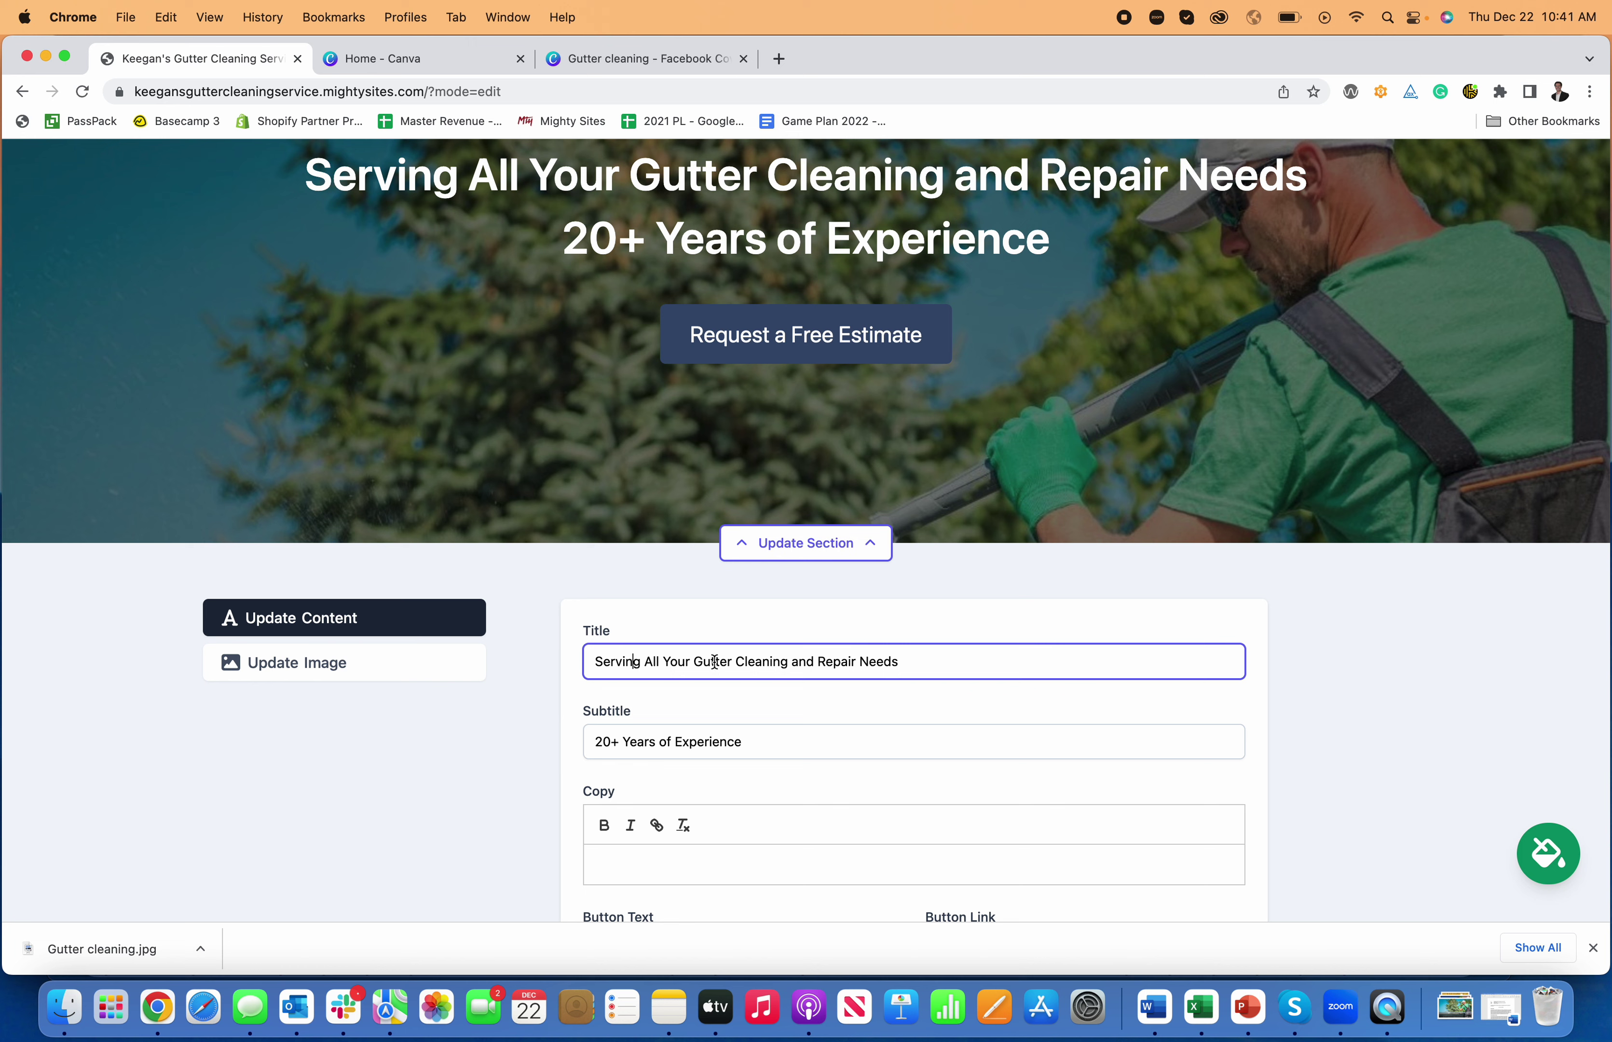
drag(692, 660, 562, 662)
text(P)
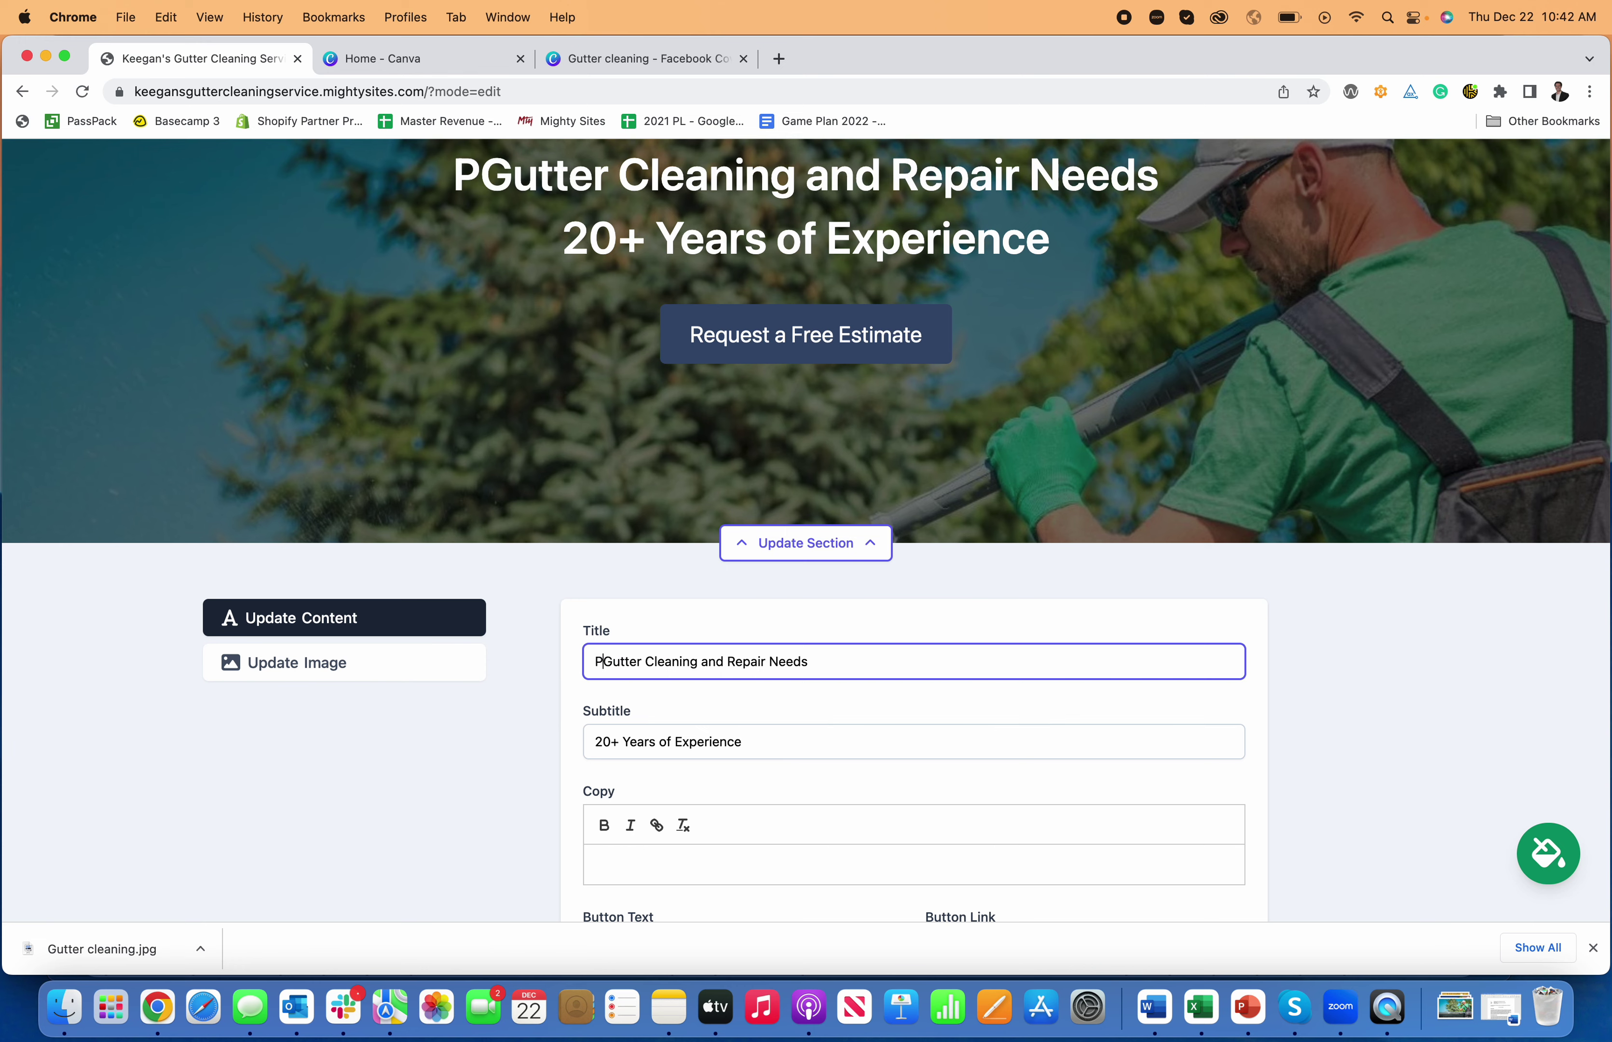
text(rofessiona)
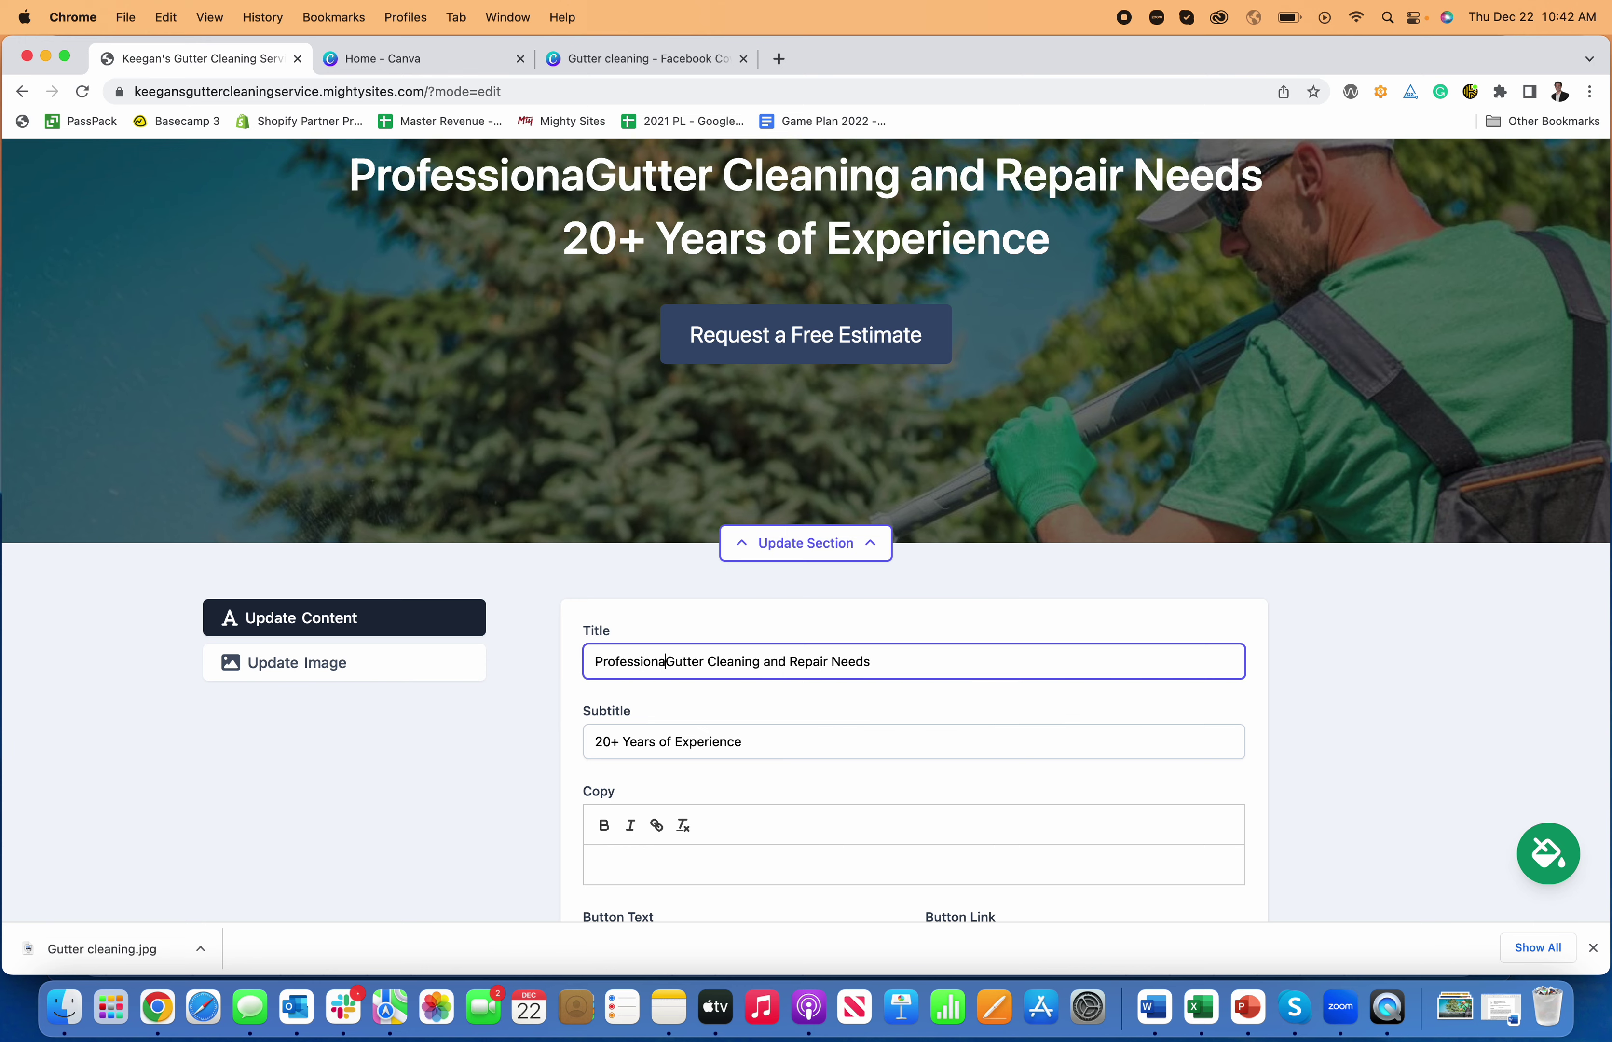
text(l)
scroll(780, 662, down, 2)
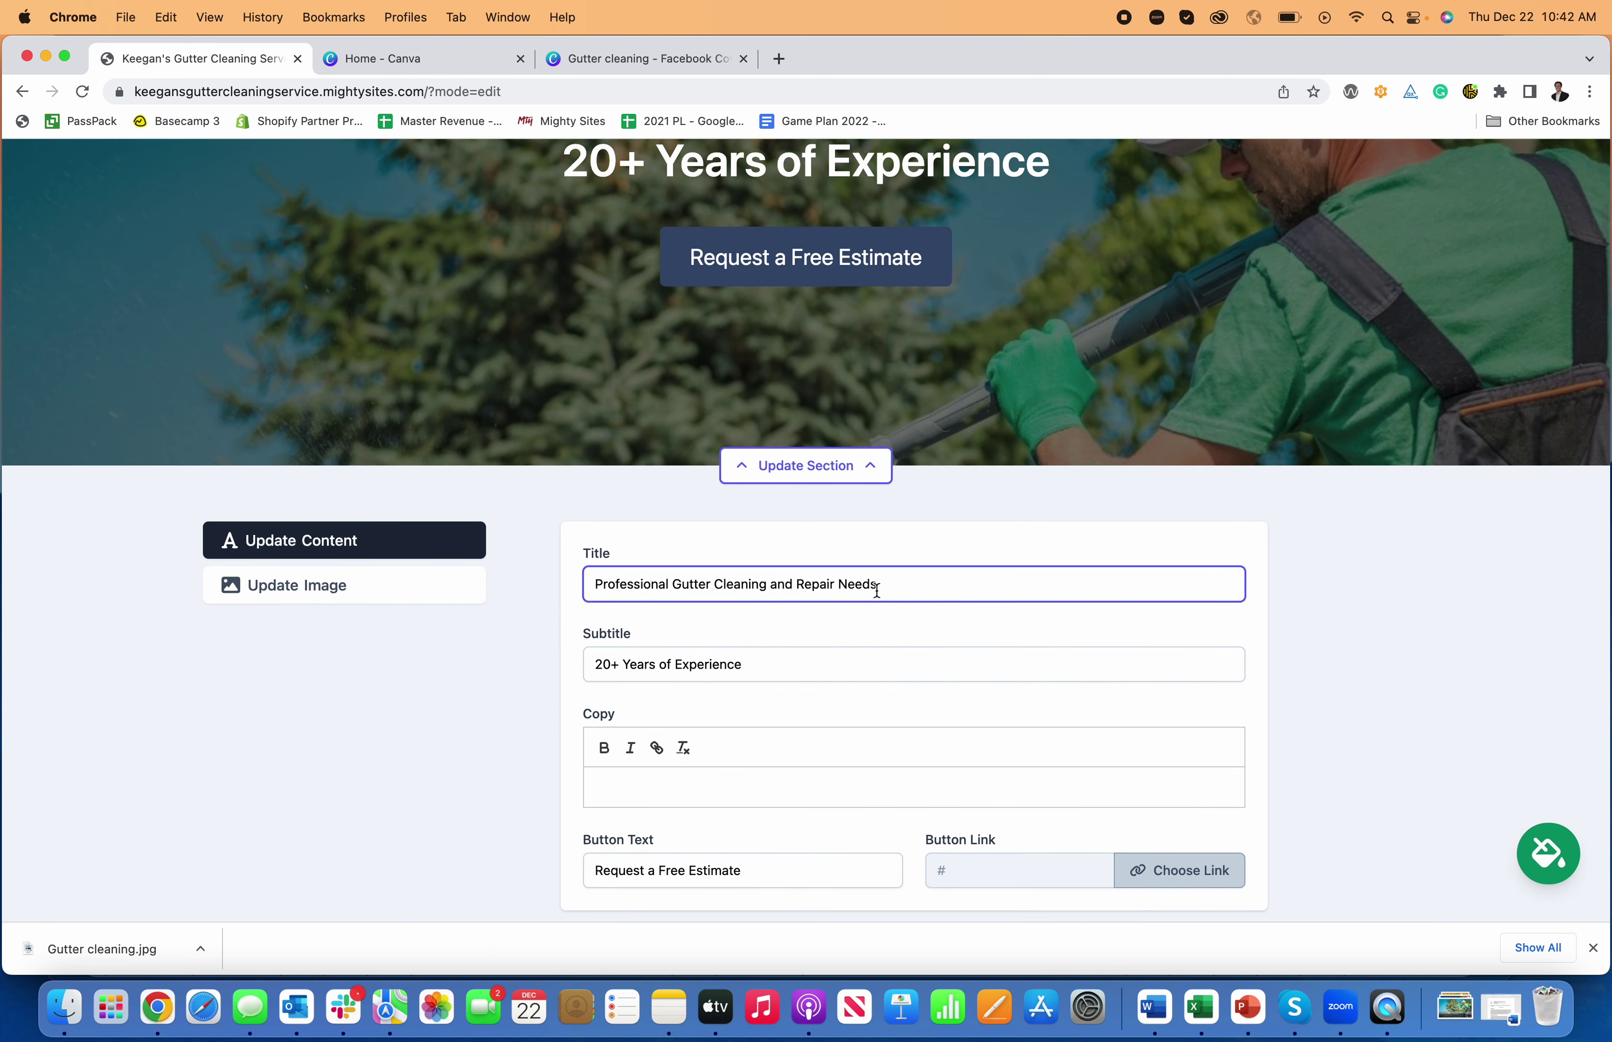
text(Servic)
scroll(1314, 539, up, 3)
scroll(1003, 588, down, 3)
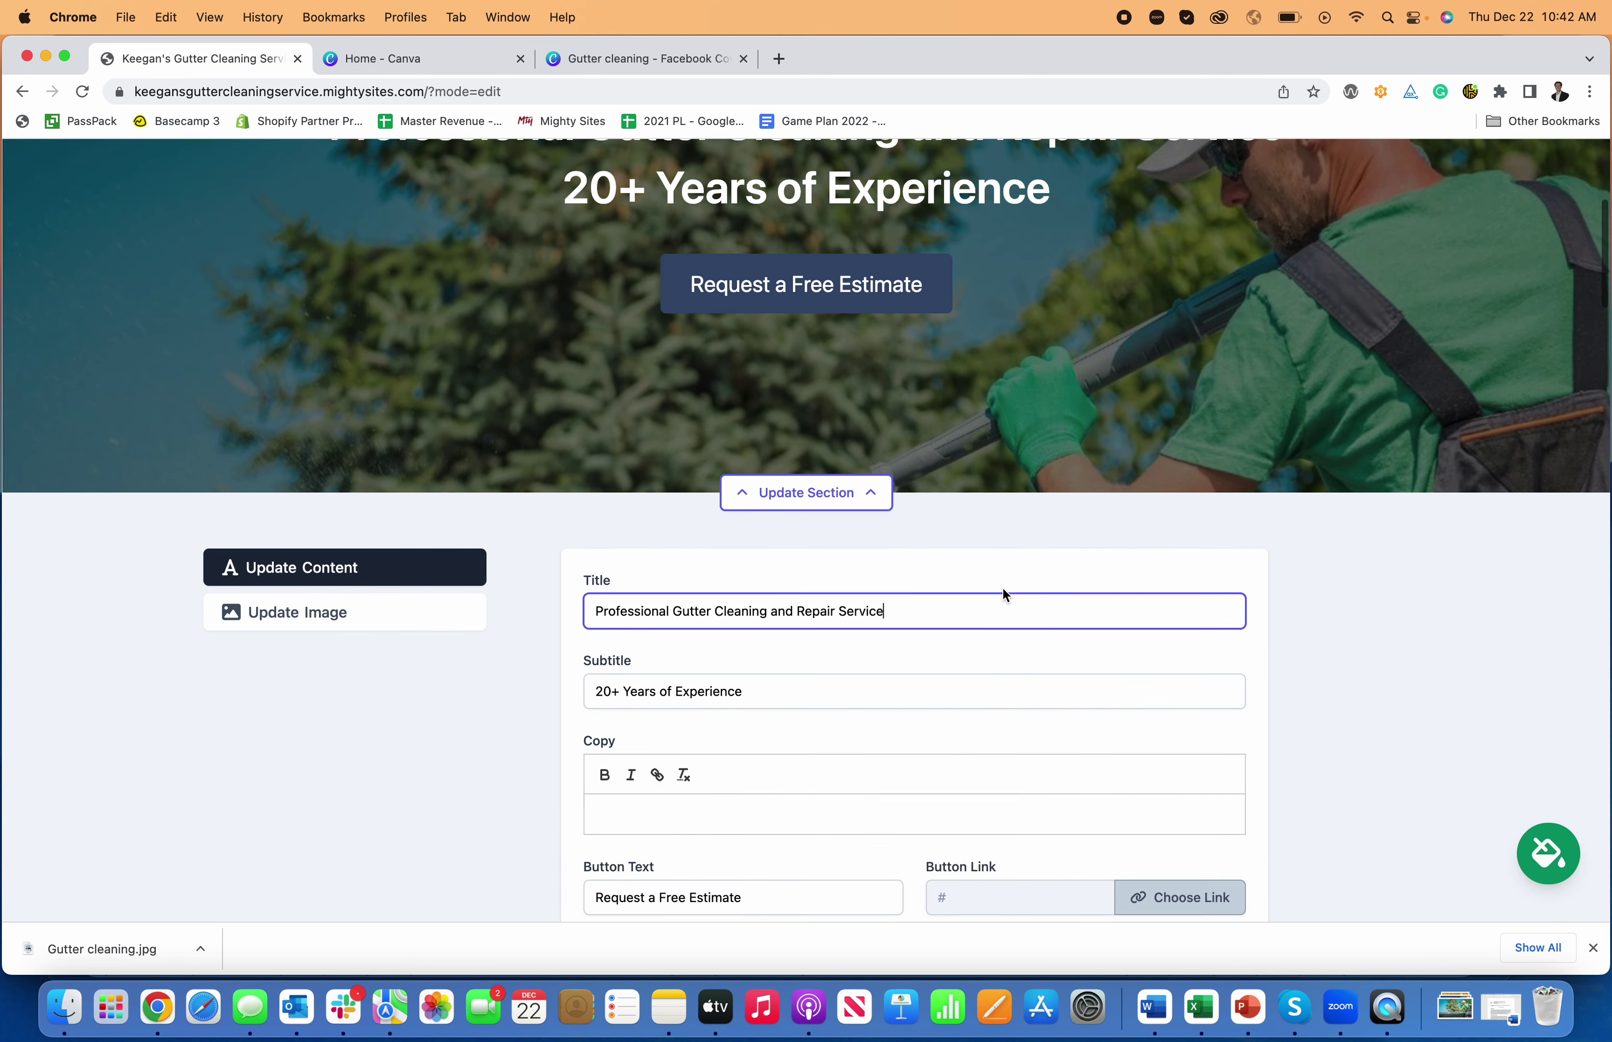
scroll(860, 643, down, 1)
- Write the hero copy about serving the community and experienced, affordable gutter cleaning services
click(746, 780)
scroll(752, 766, down, 1)
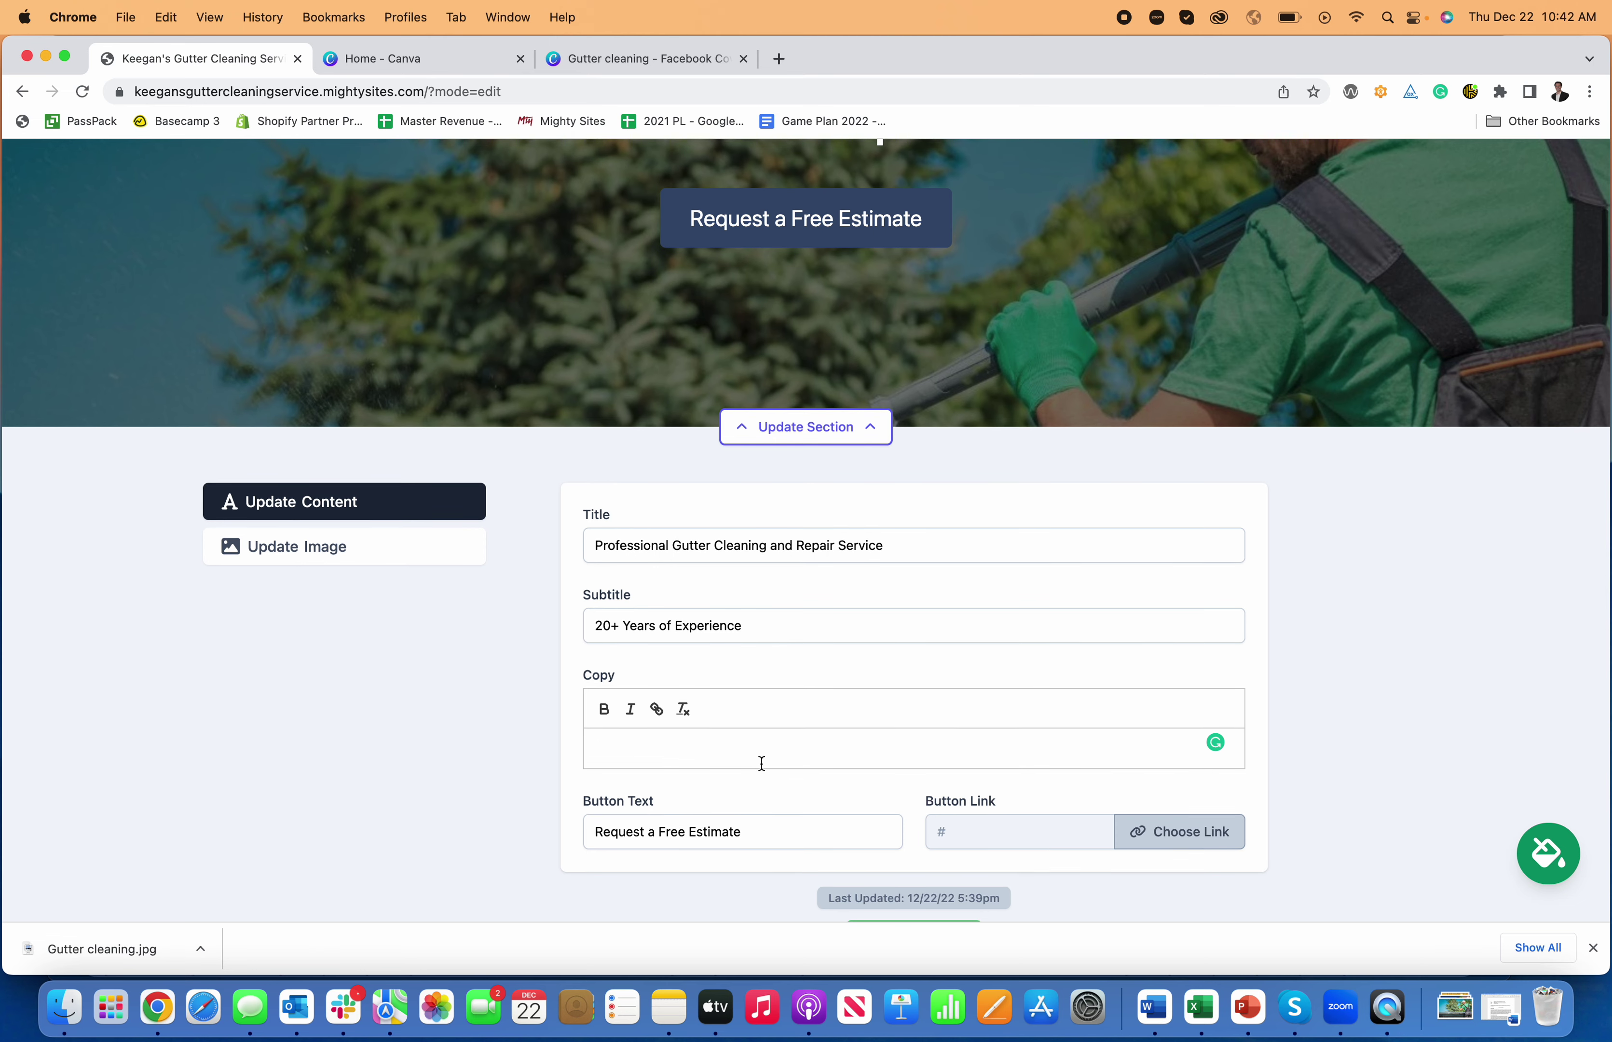
click(1594, 946)
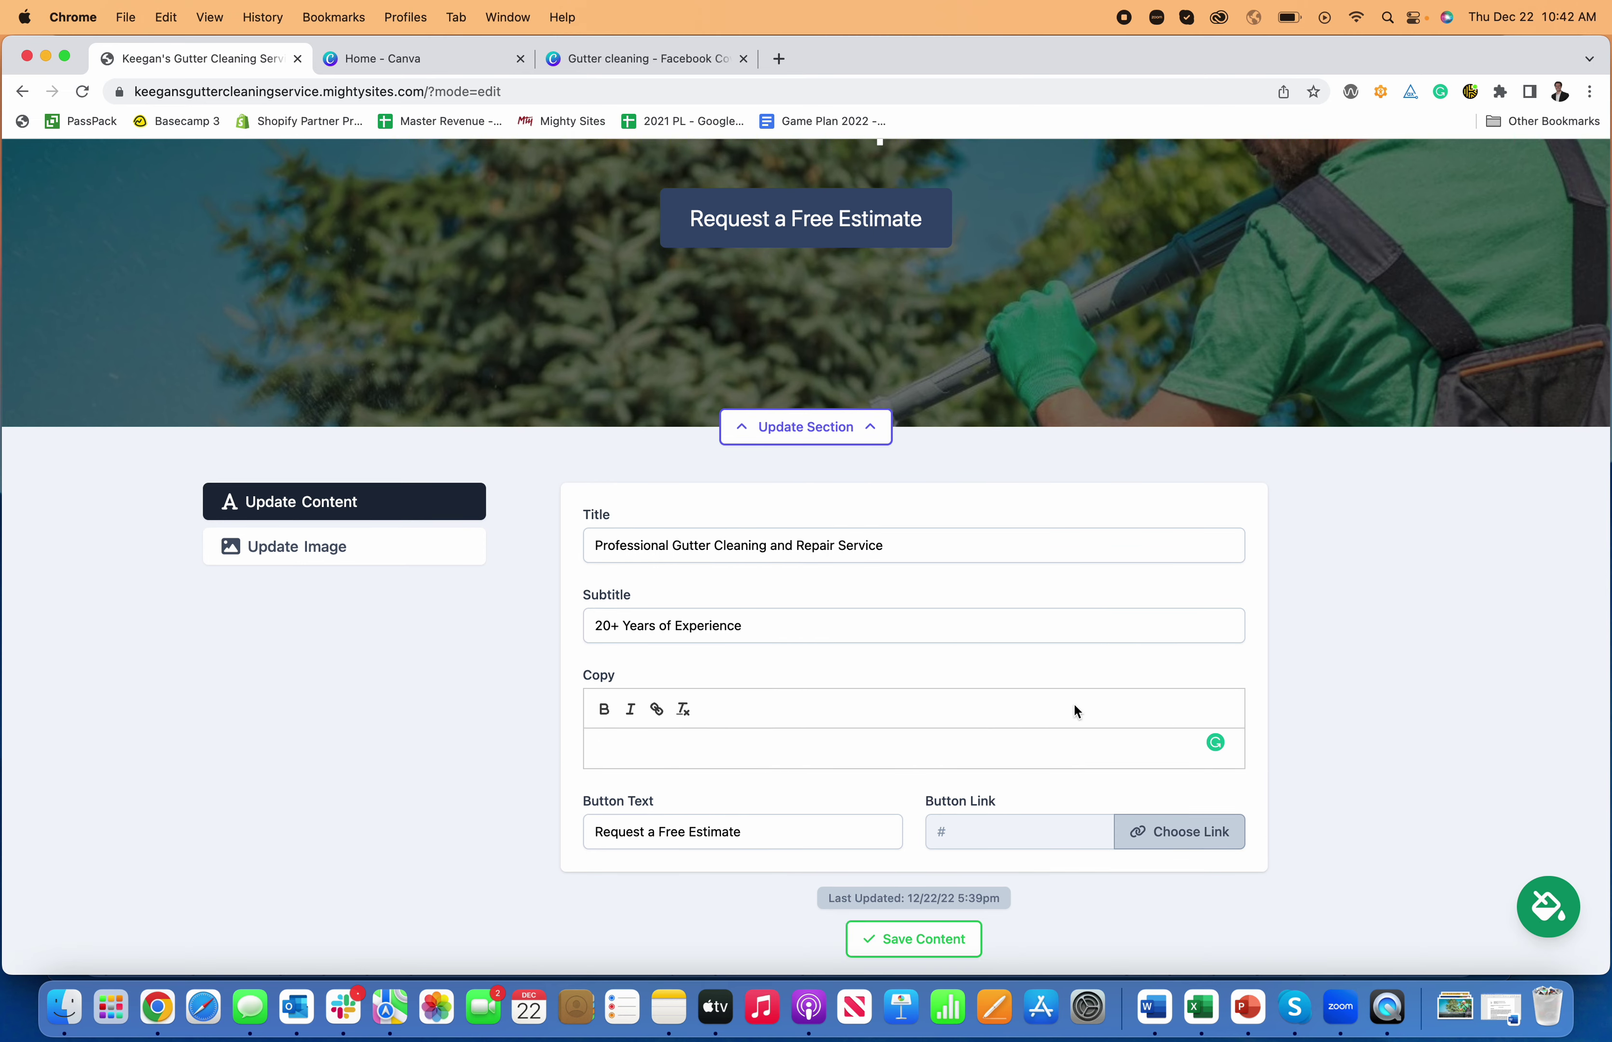
text(Ser)
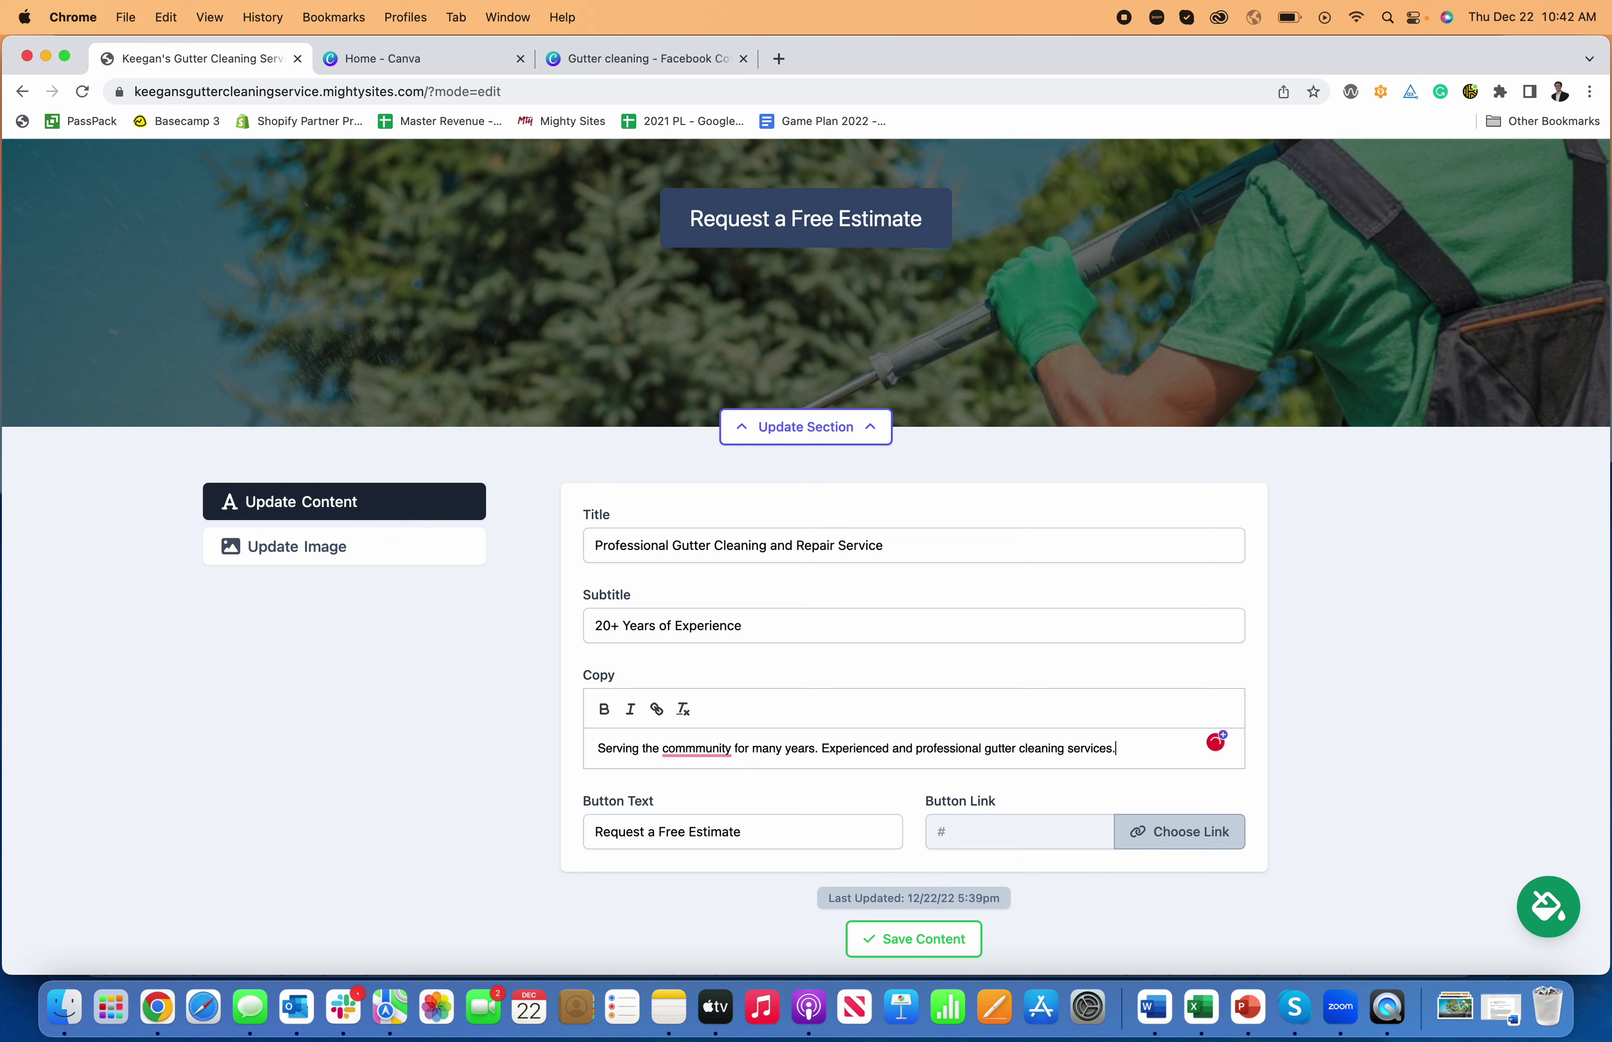
drag(986, 749, 934, 748)
text(affordable)
mouse_move(729, 747)
click(721, 795)
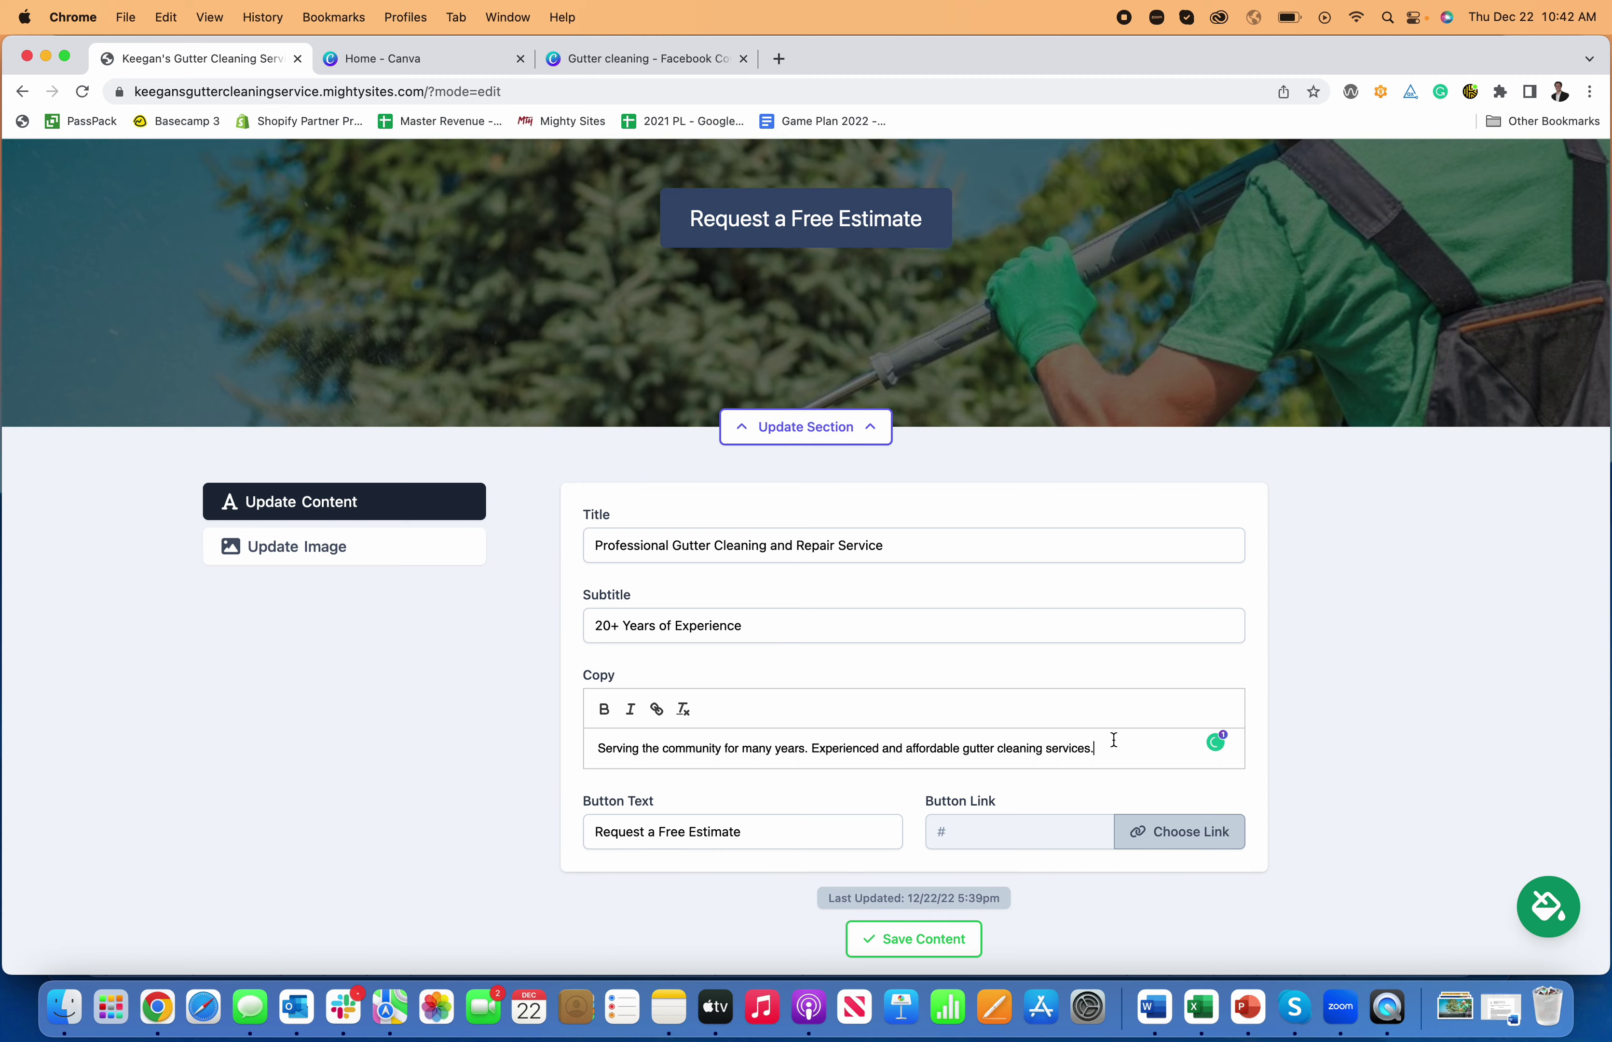
- Put the second sentence on its own line and save the hero content
scroll(1114, 739, up, 4)
scroll(903, 615, down, 5)
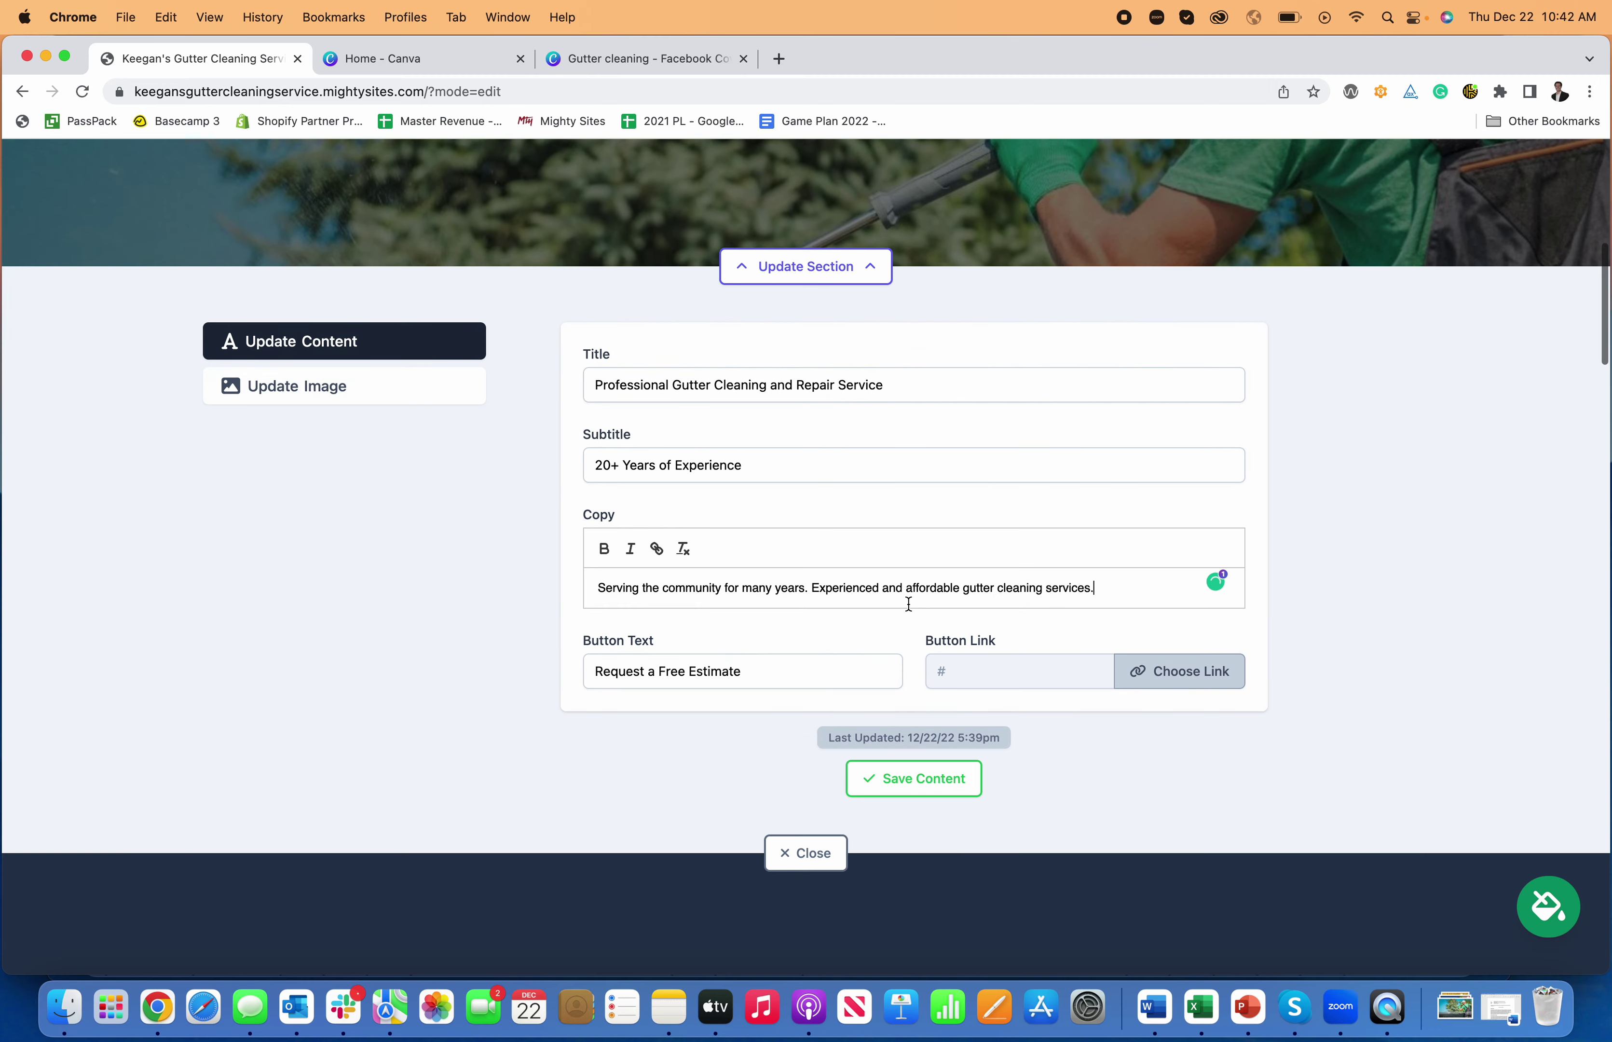
key(Return)
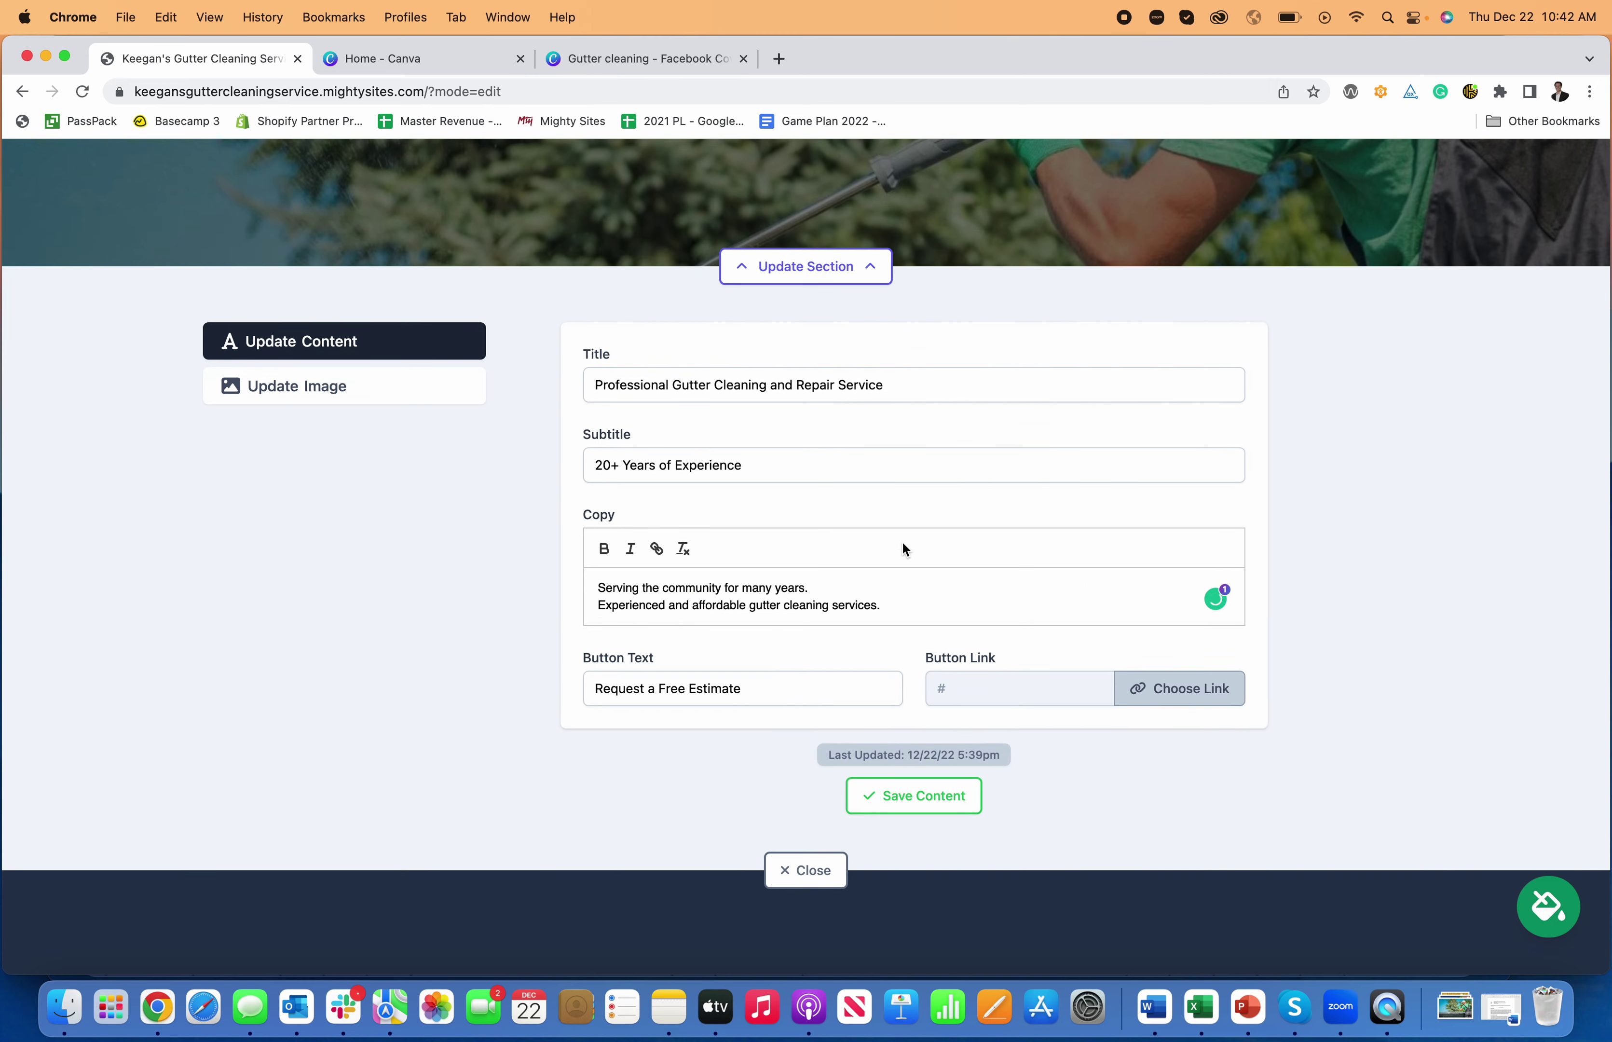
scroll(881, 528, up, 7)
scroll(1057, 623, down, 8)
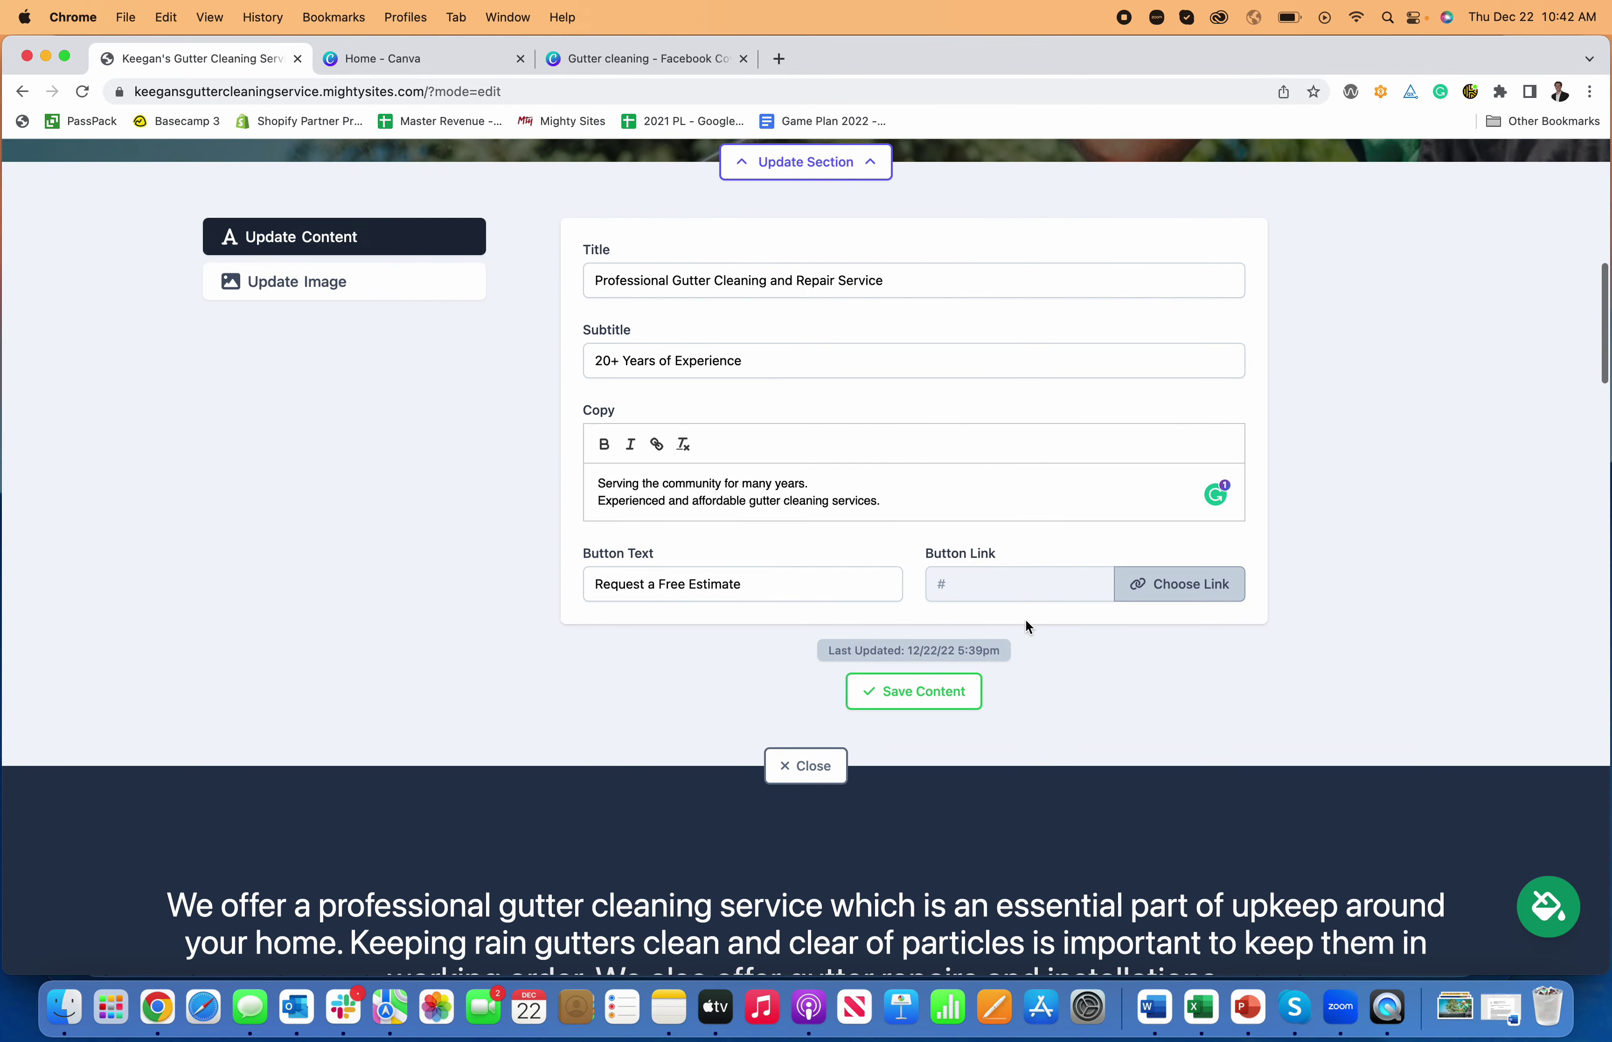
click(915, 702)
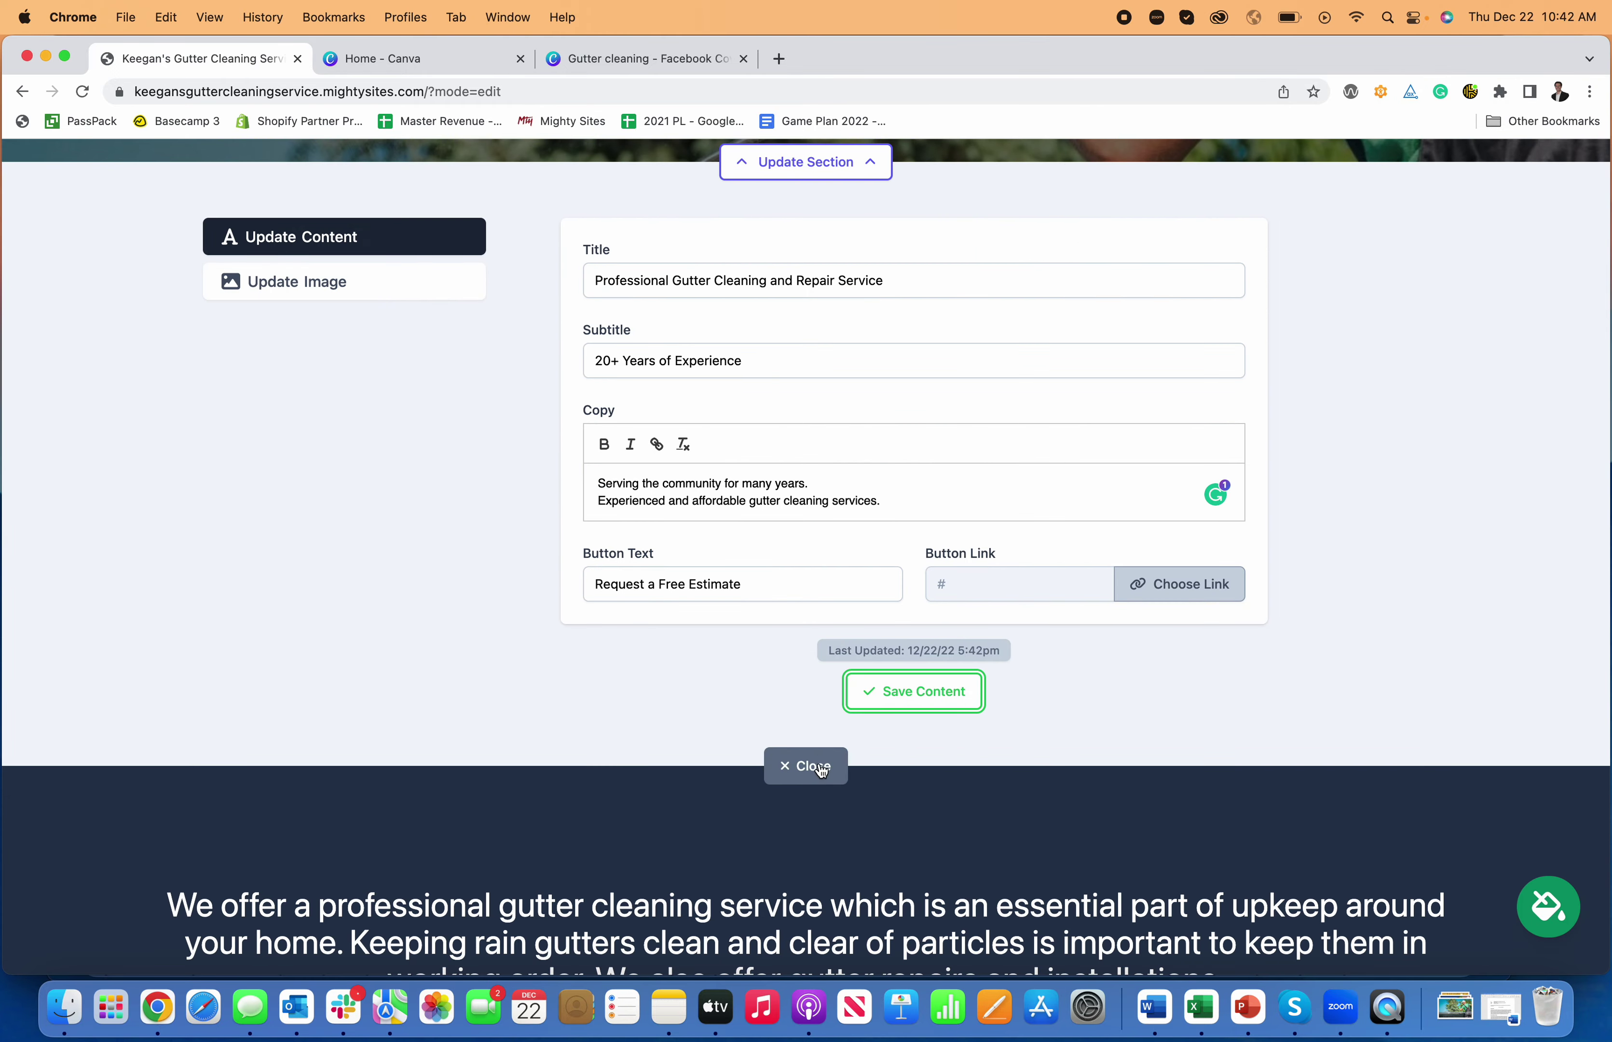
click(813, 765)
scroll(844, 603, up, 4)
click(830, 572)
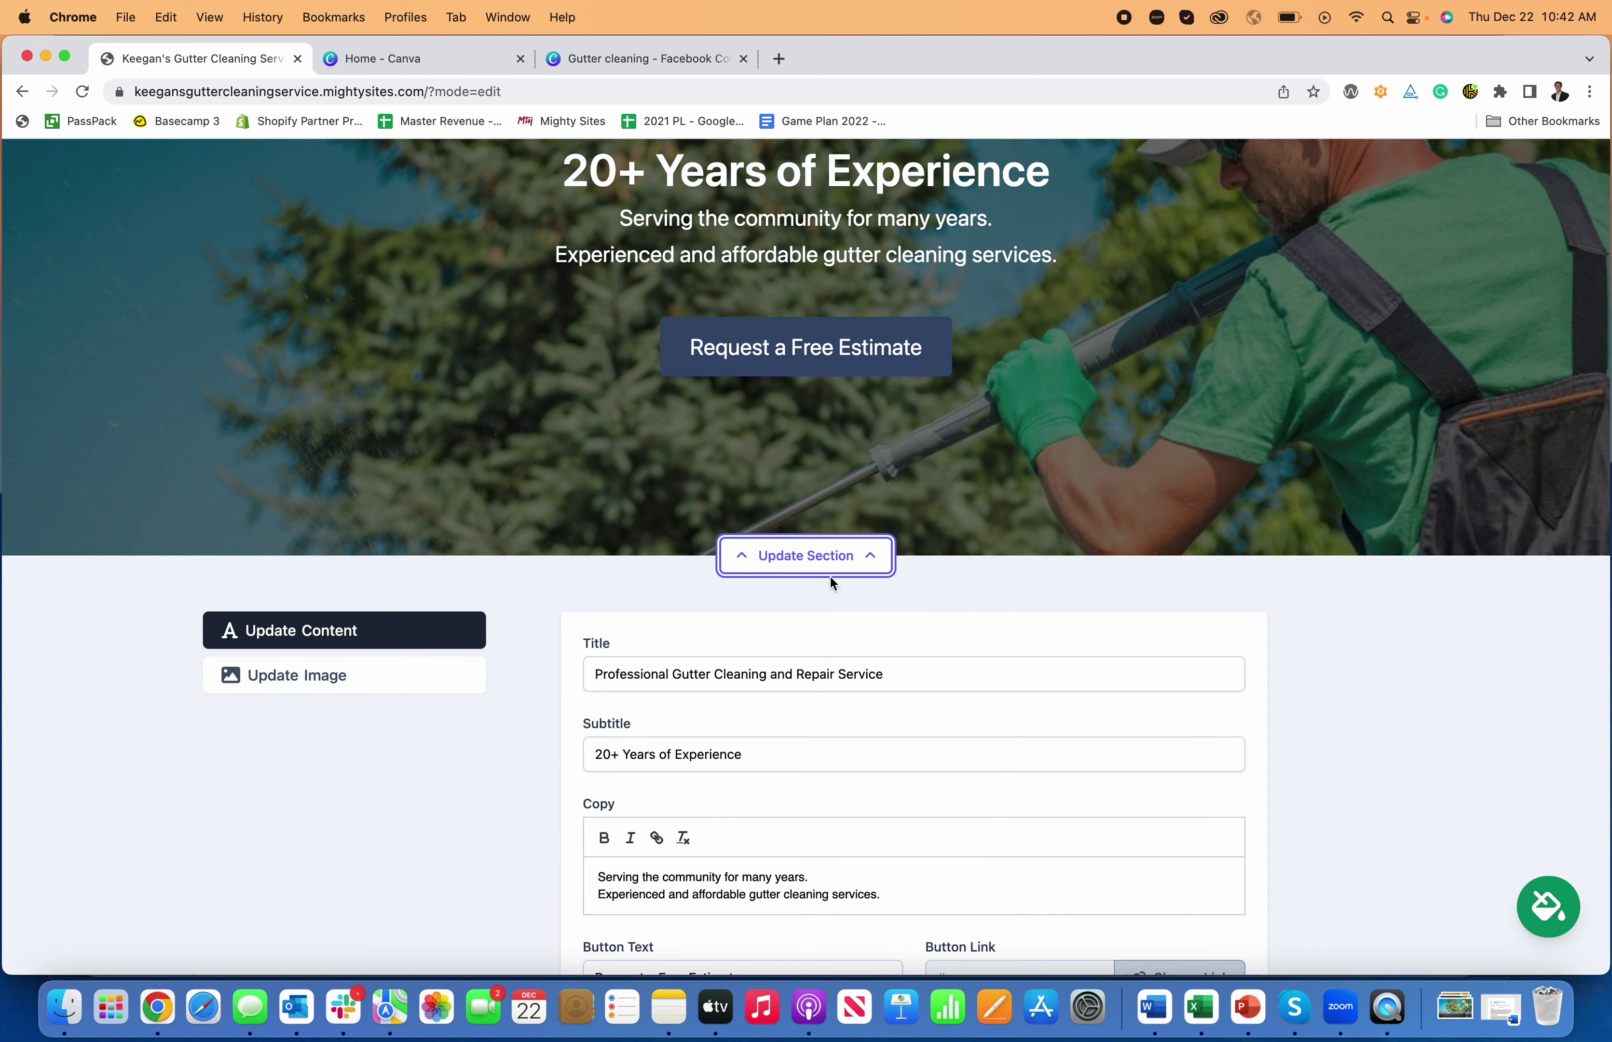
- Crop the hero photo tighter from the top-left in the image editor and save it as the background
click(468, 682)
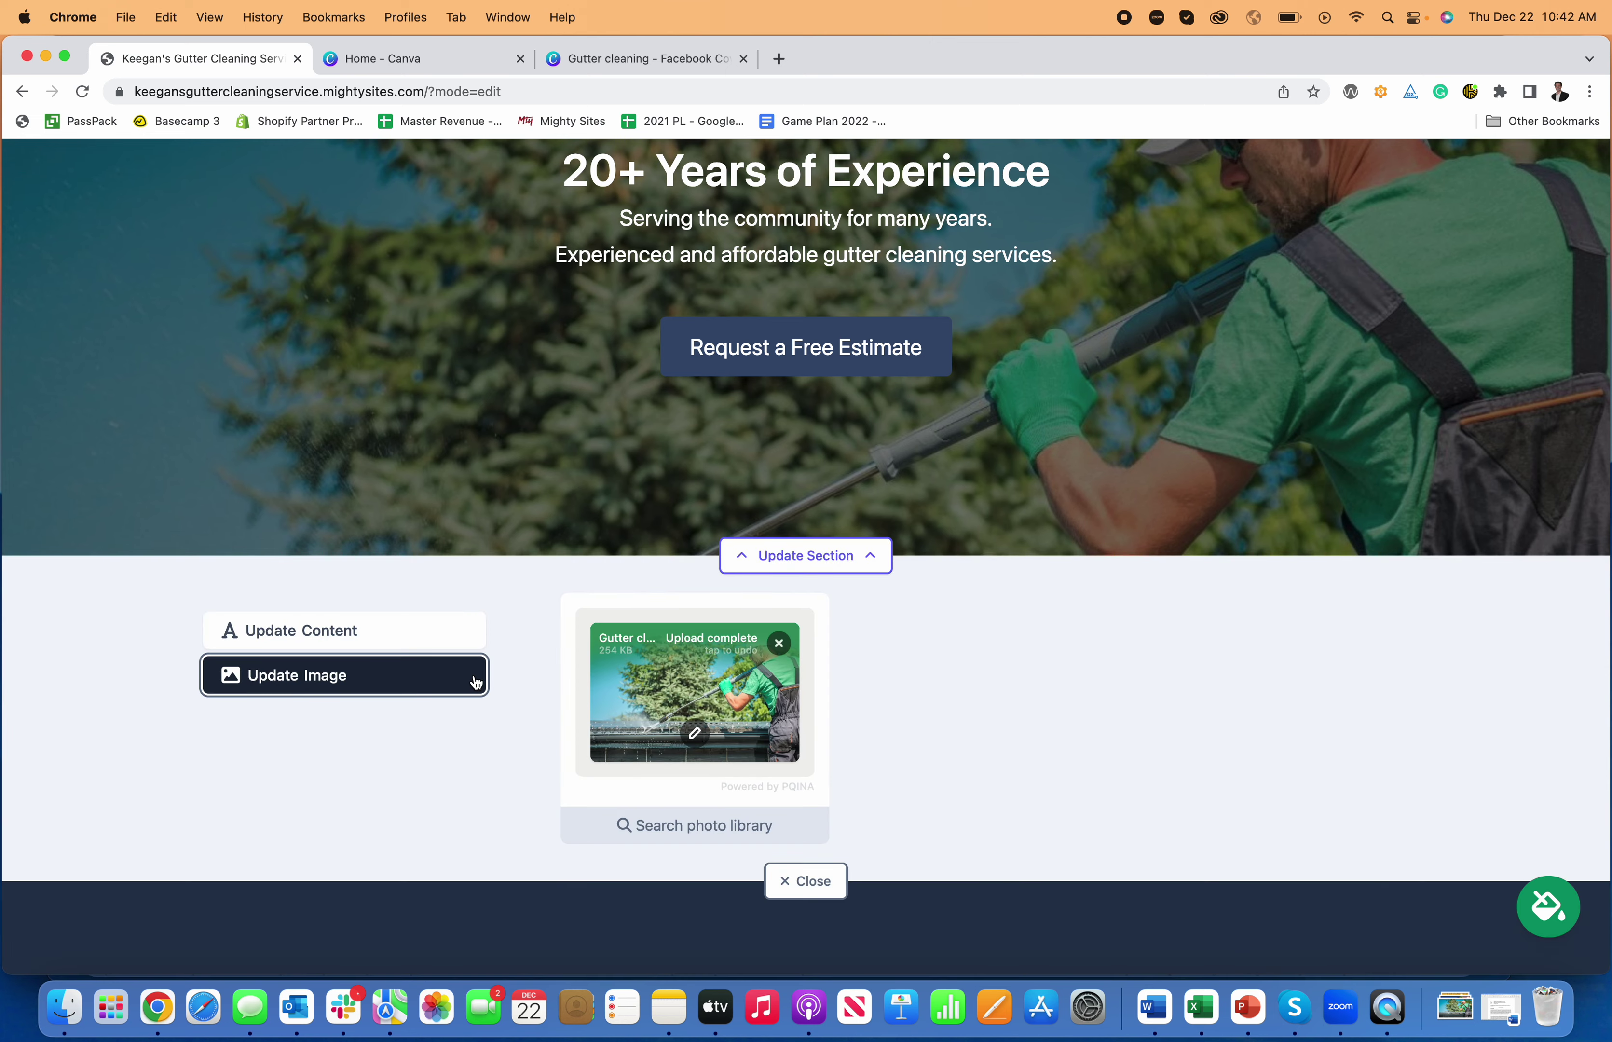
click(693, 734)
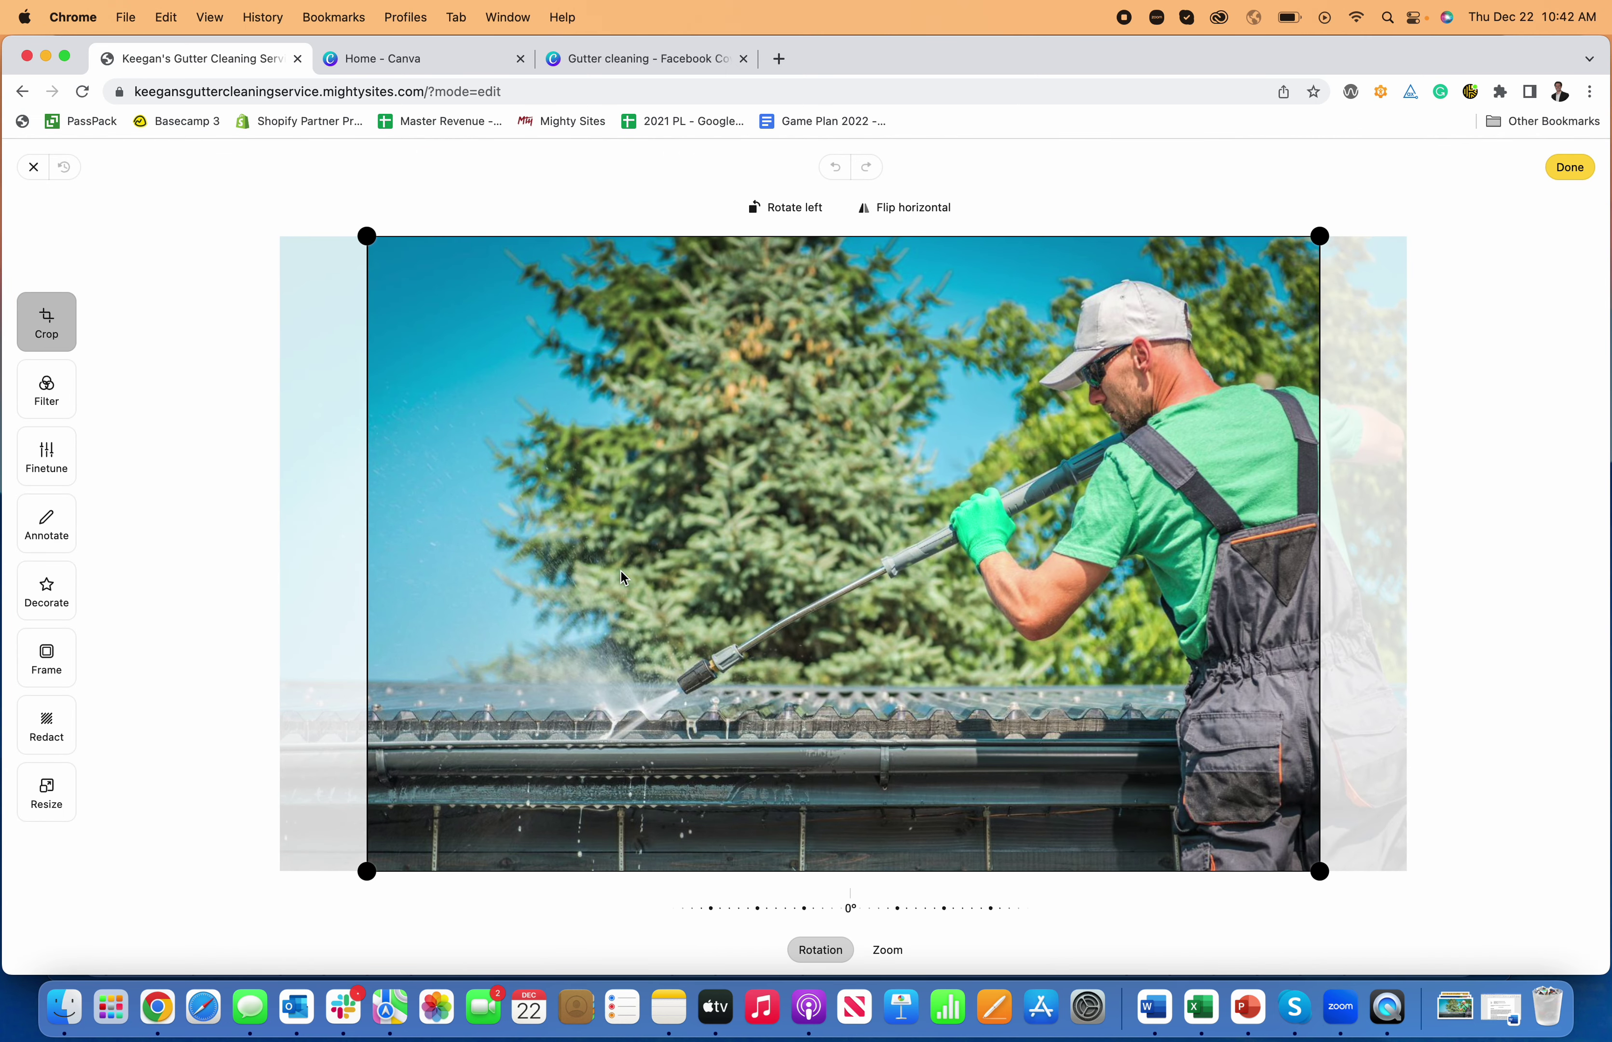
drag(359, 226, 384, 337)
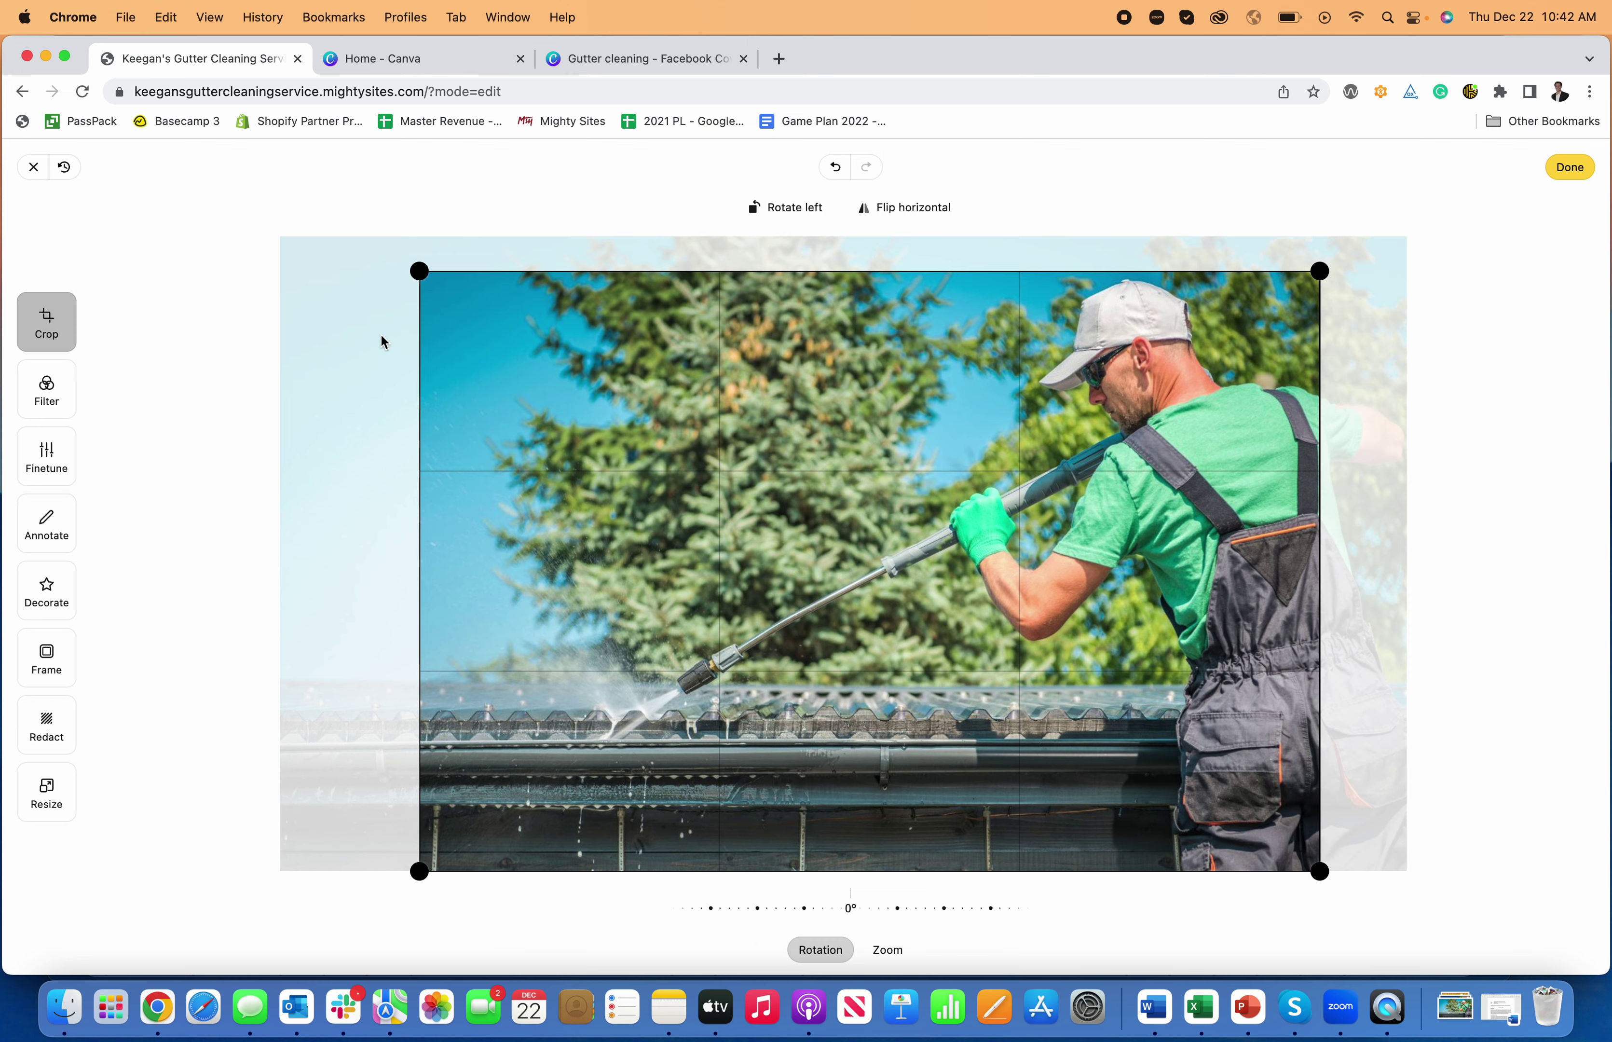
click(42, 403)
click(46, 457)
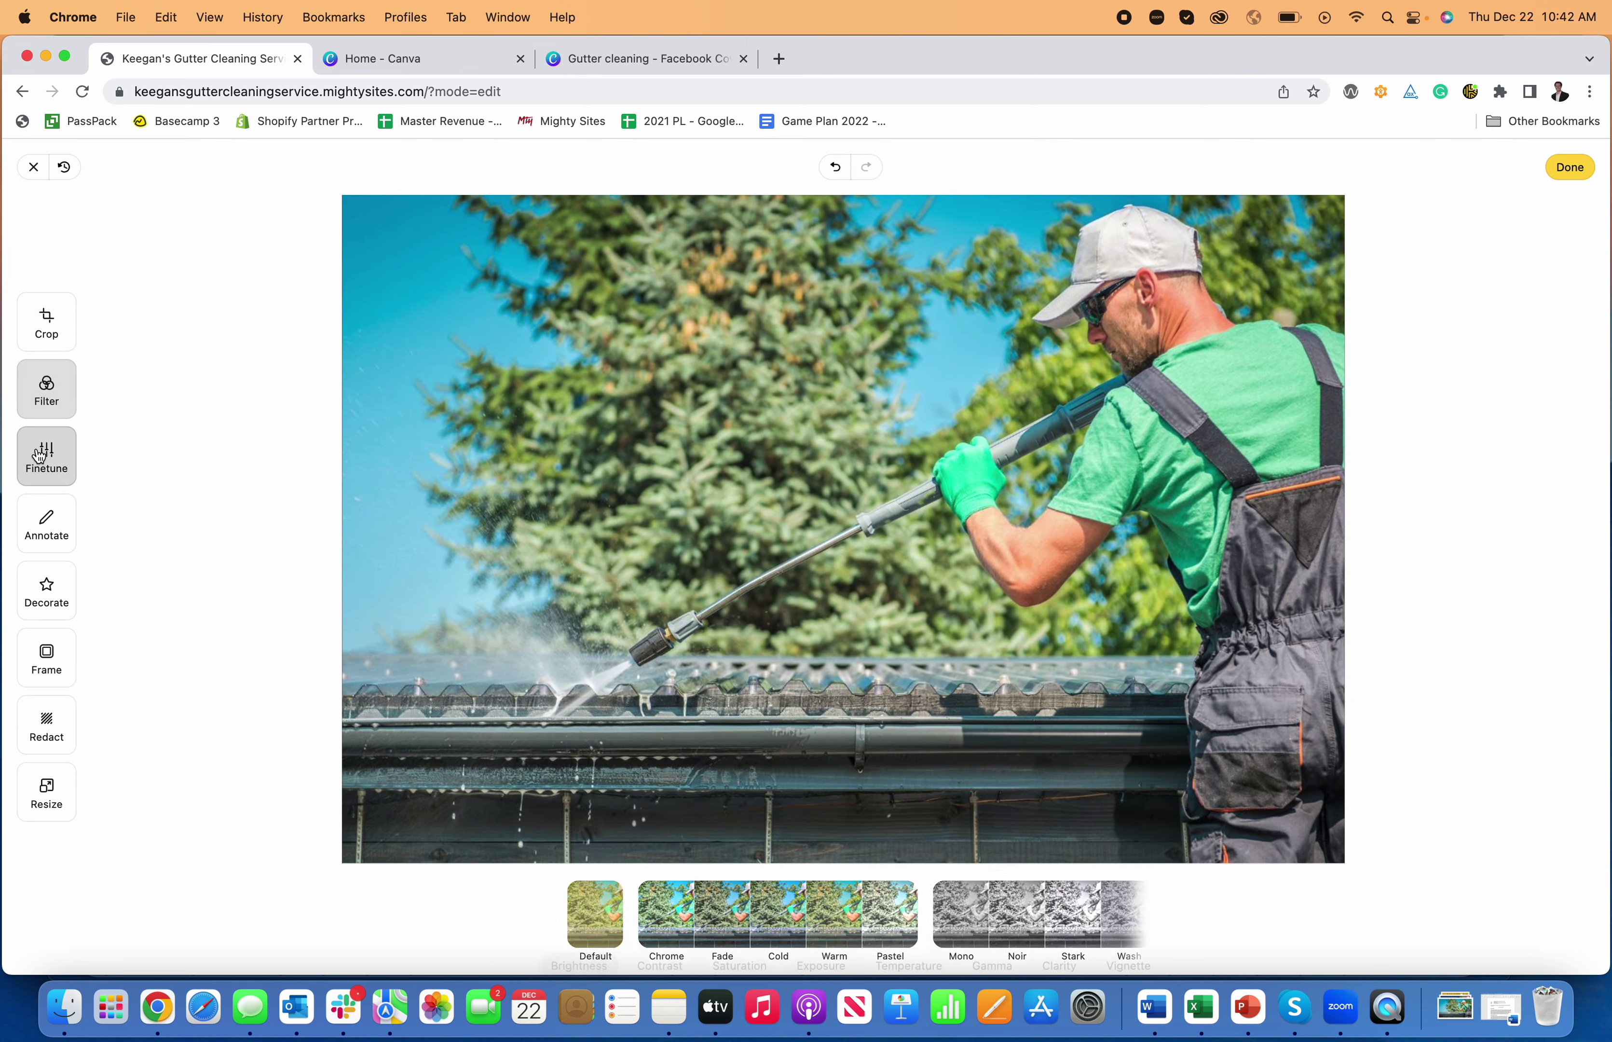
click(46, 654)
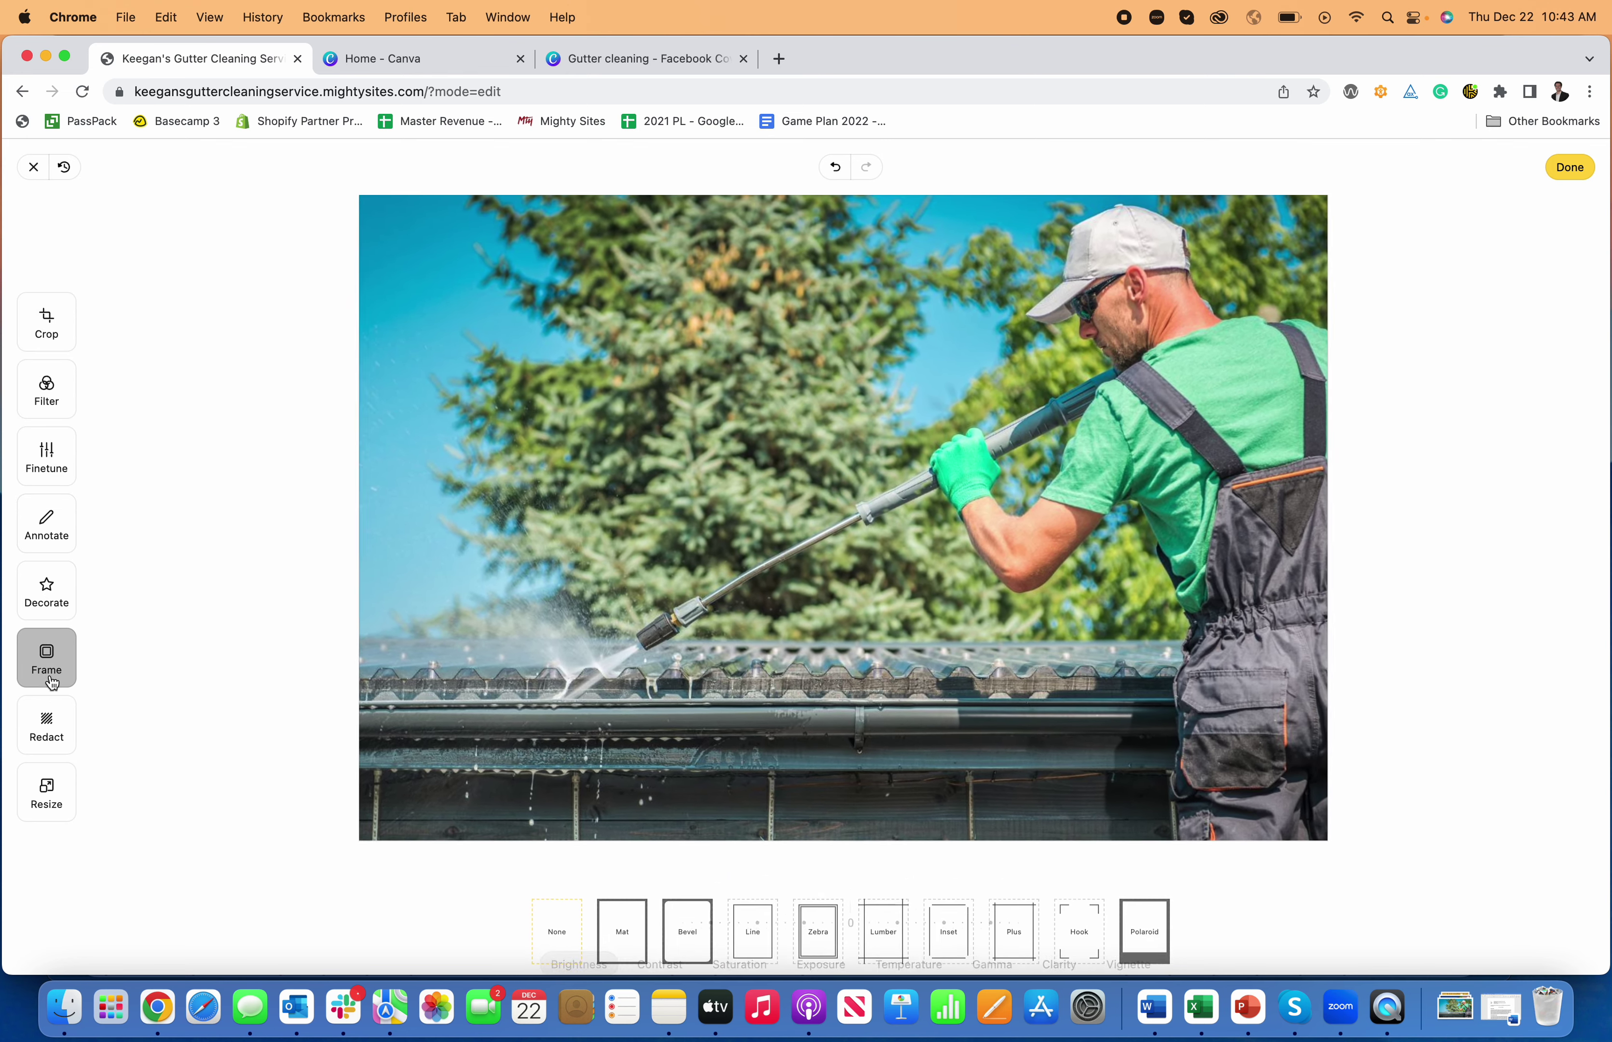
click(1576, 170)
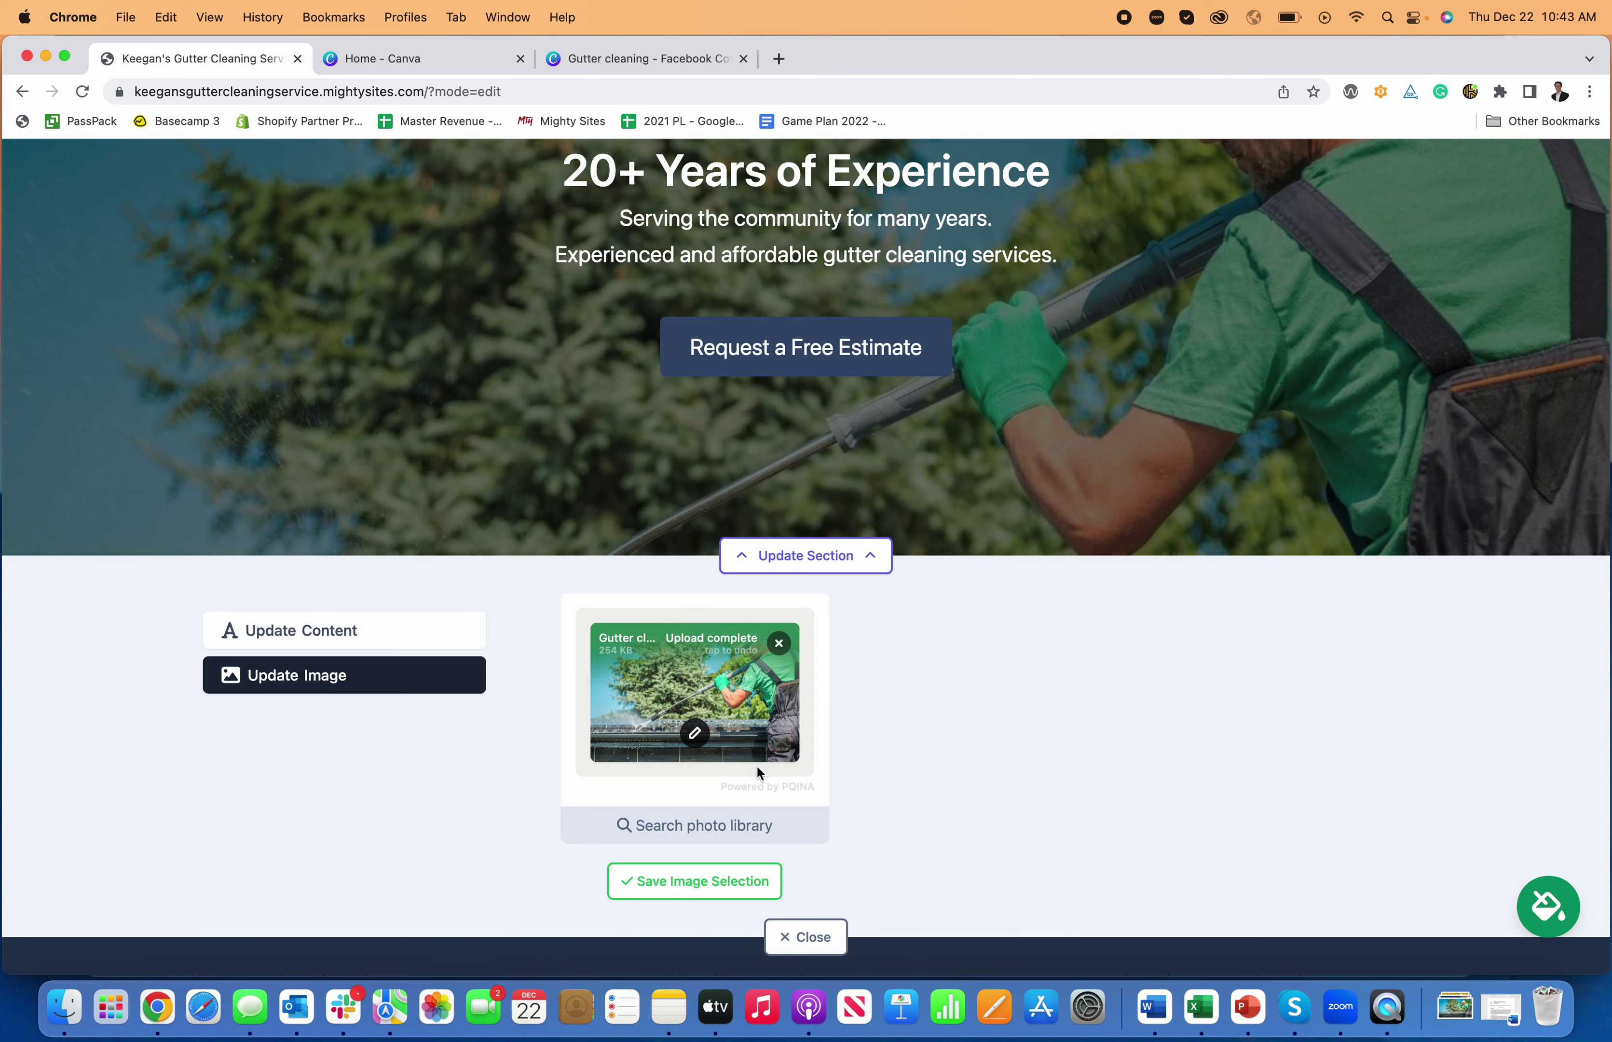
click(698, 881)
click(818, 882)
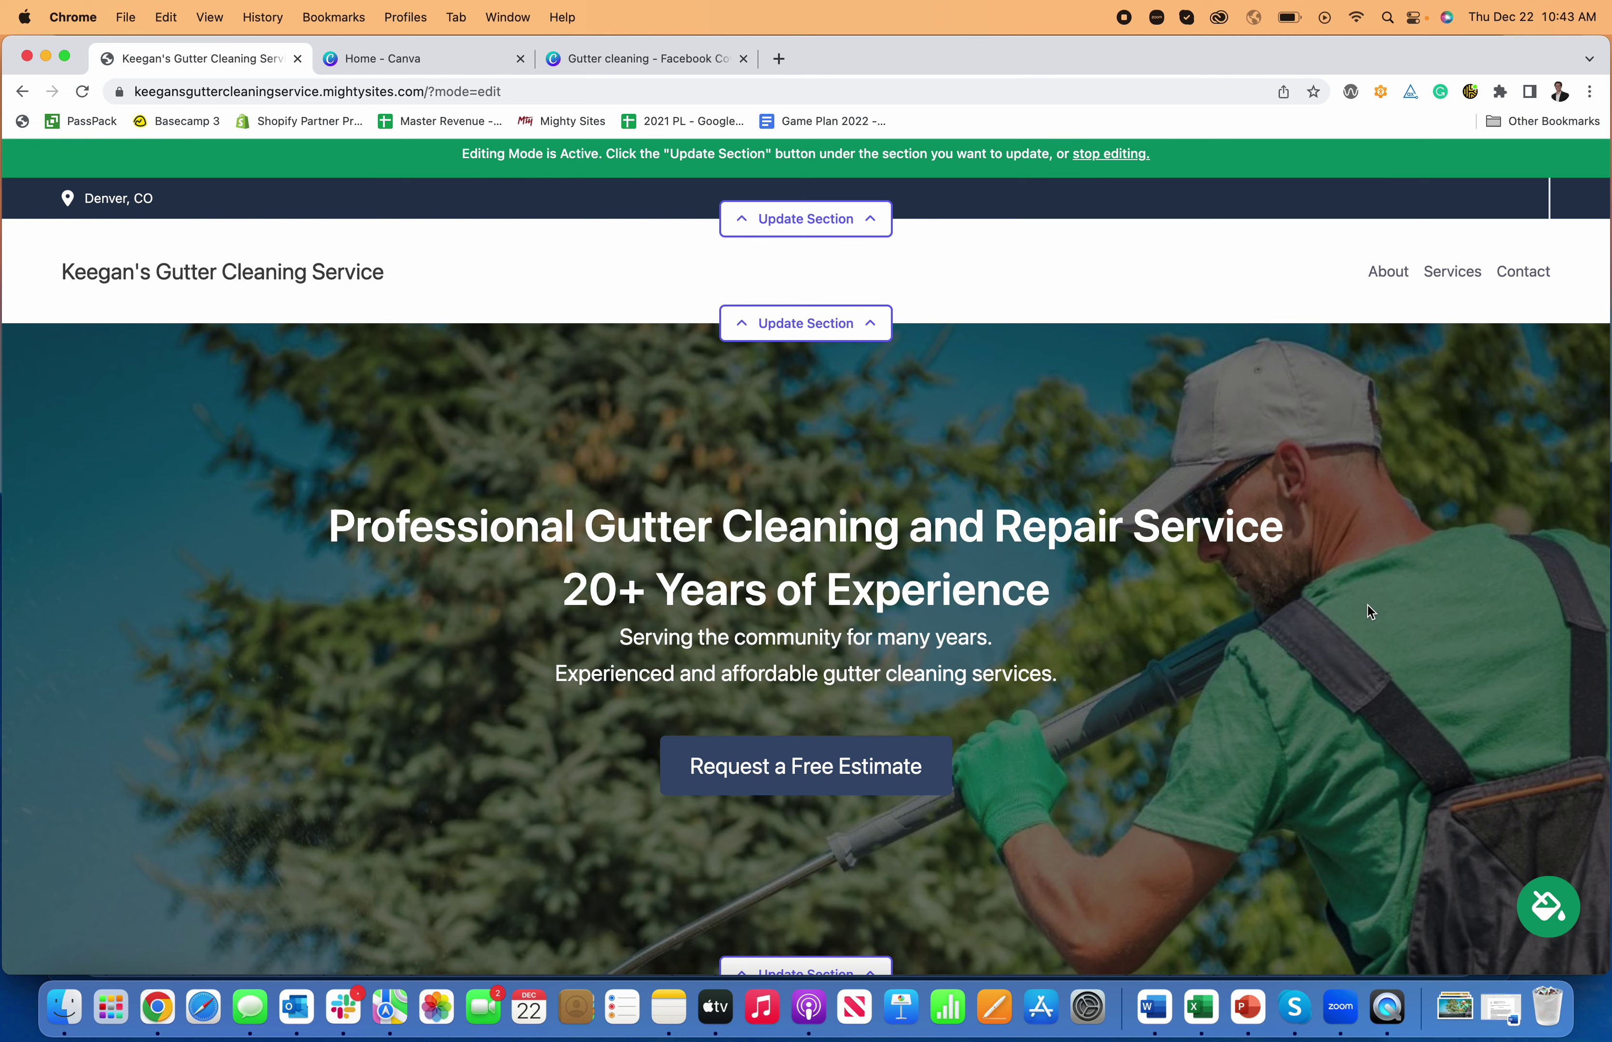
- Add the organization email, shown on site, and the business phone number to the location and save
click(870, 226)
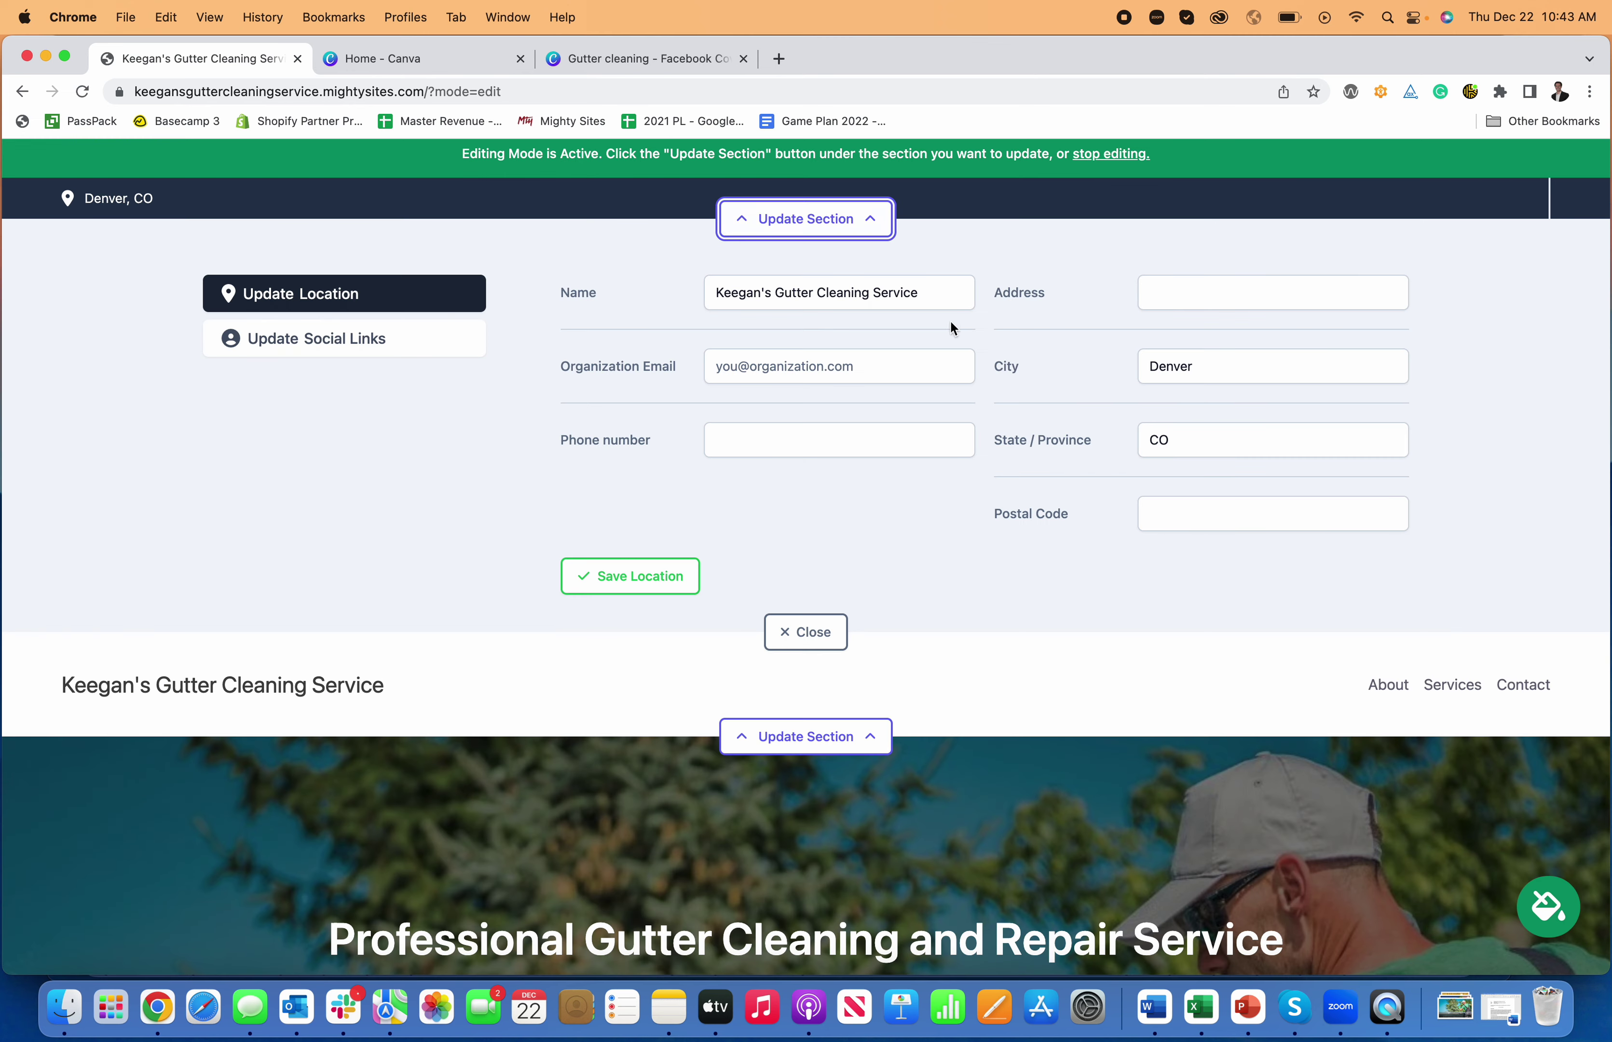
click(735, 376)
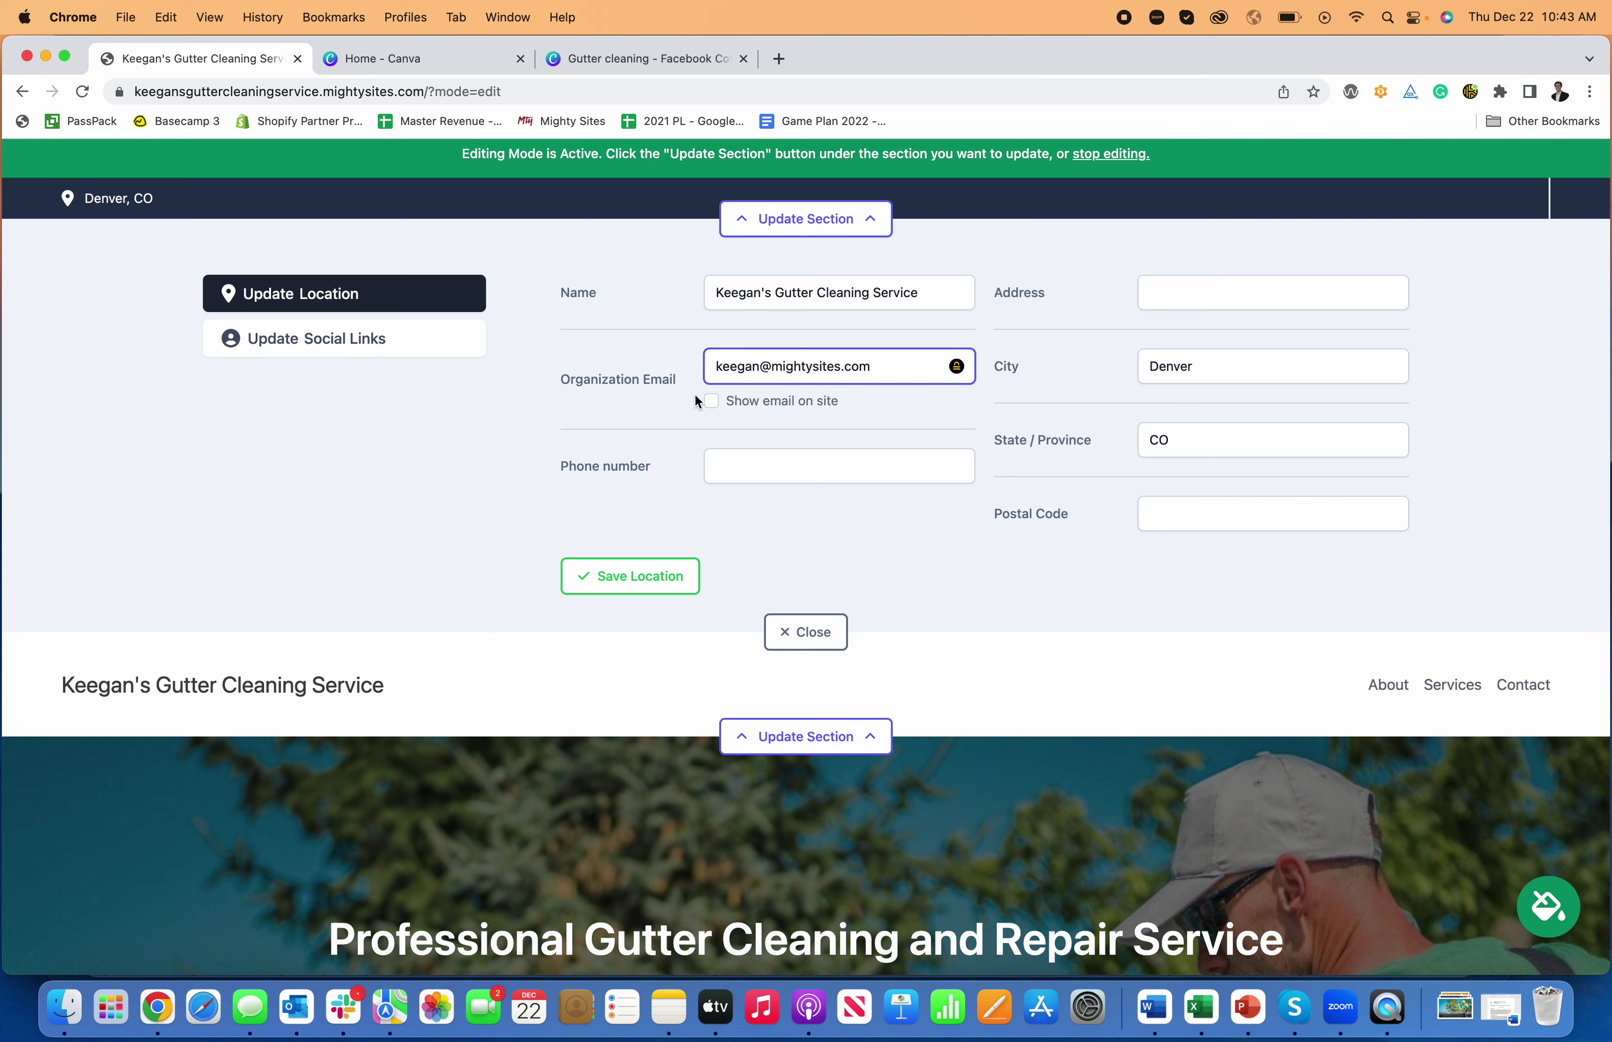
click(710, 402)
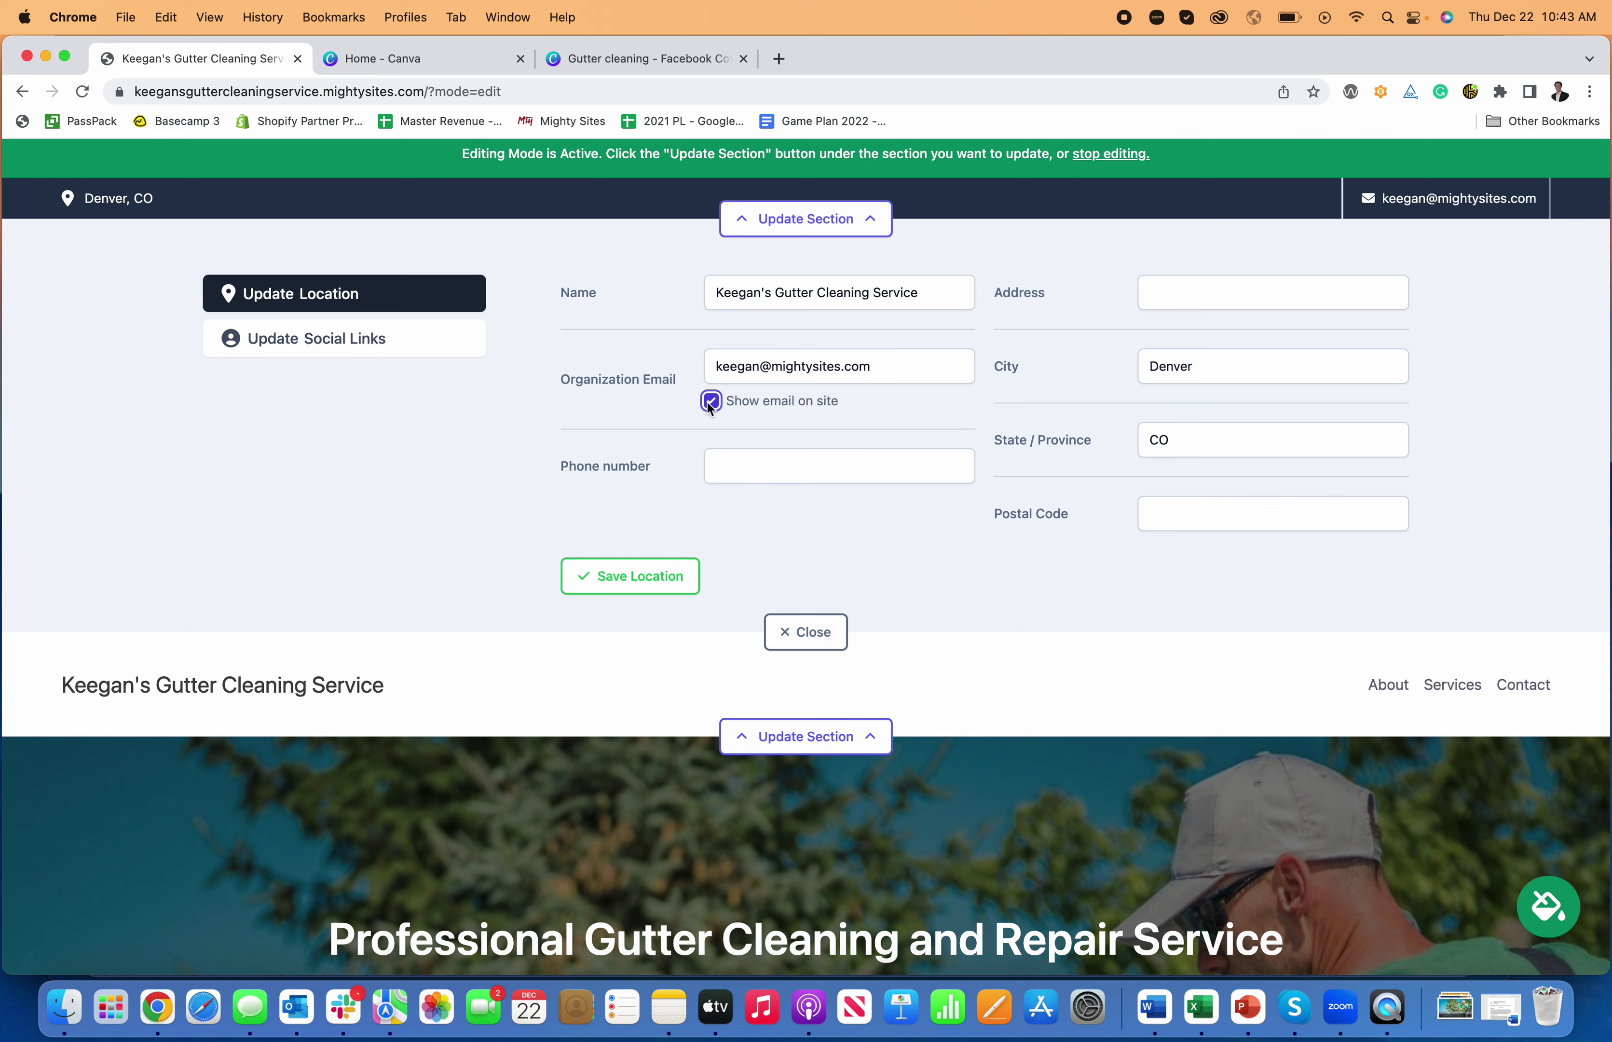
click(850, 482)
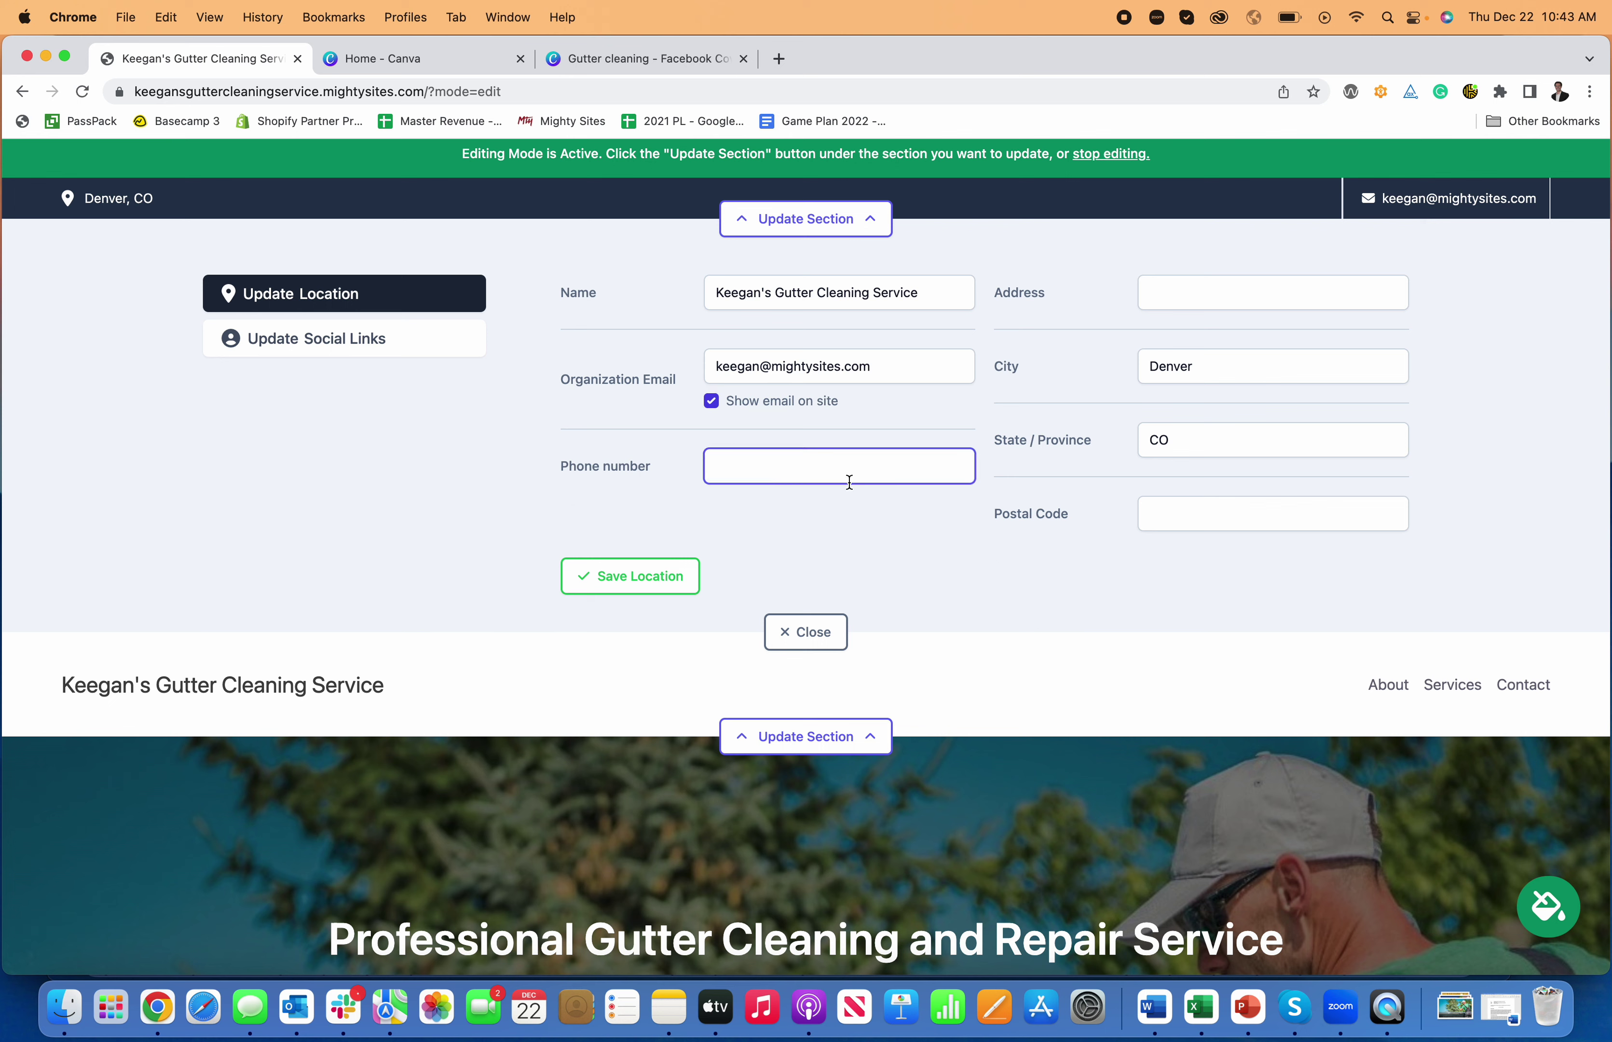
text(777-777-777)
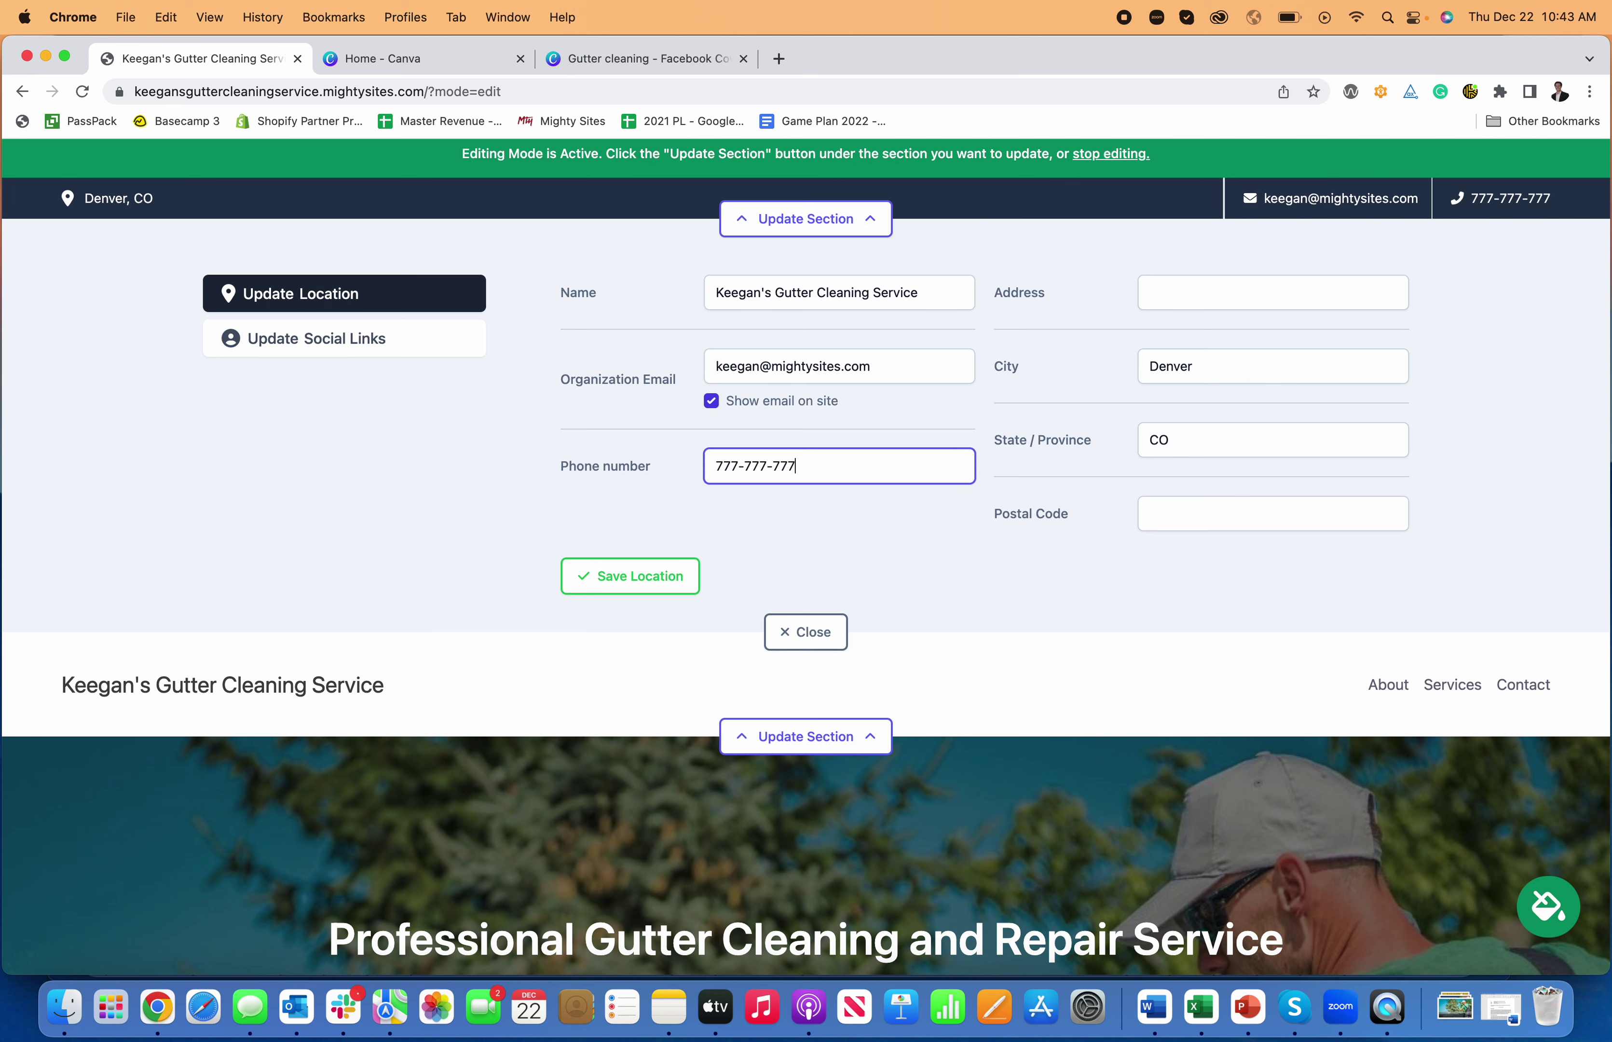
text(7)
click(645, 588)
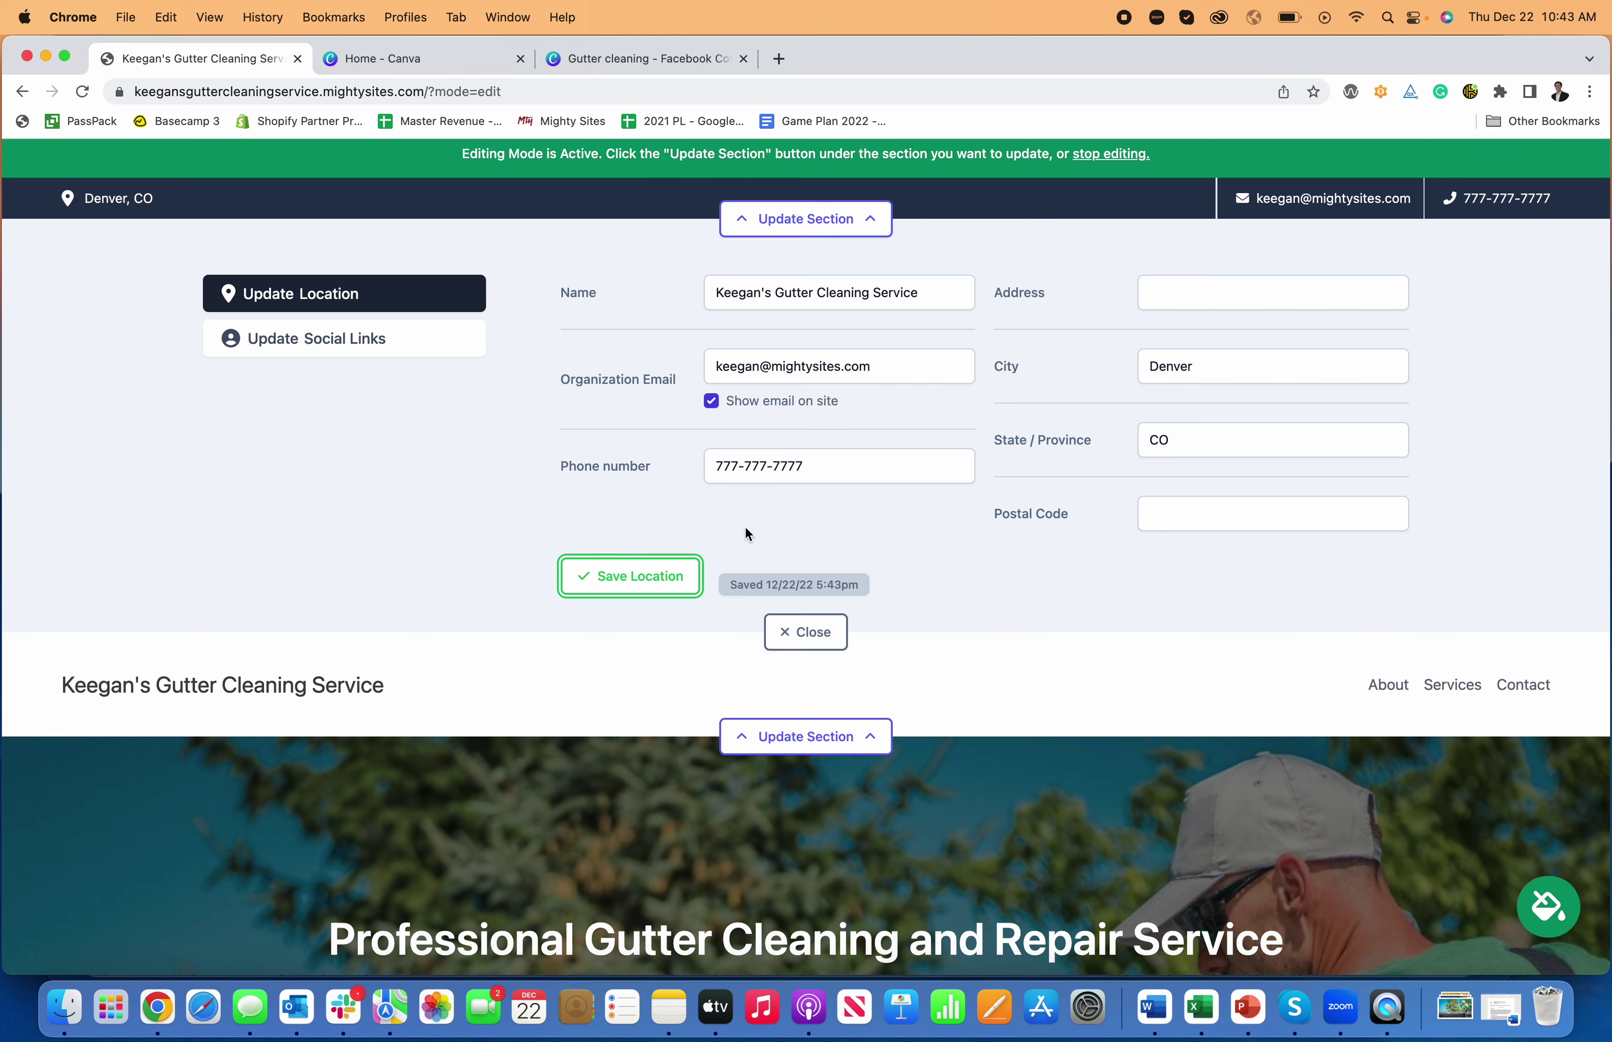
click(800, 633)
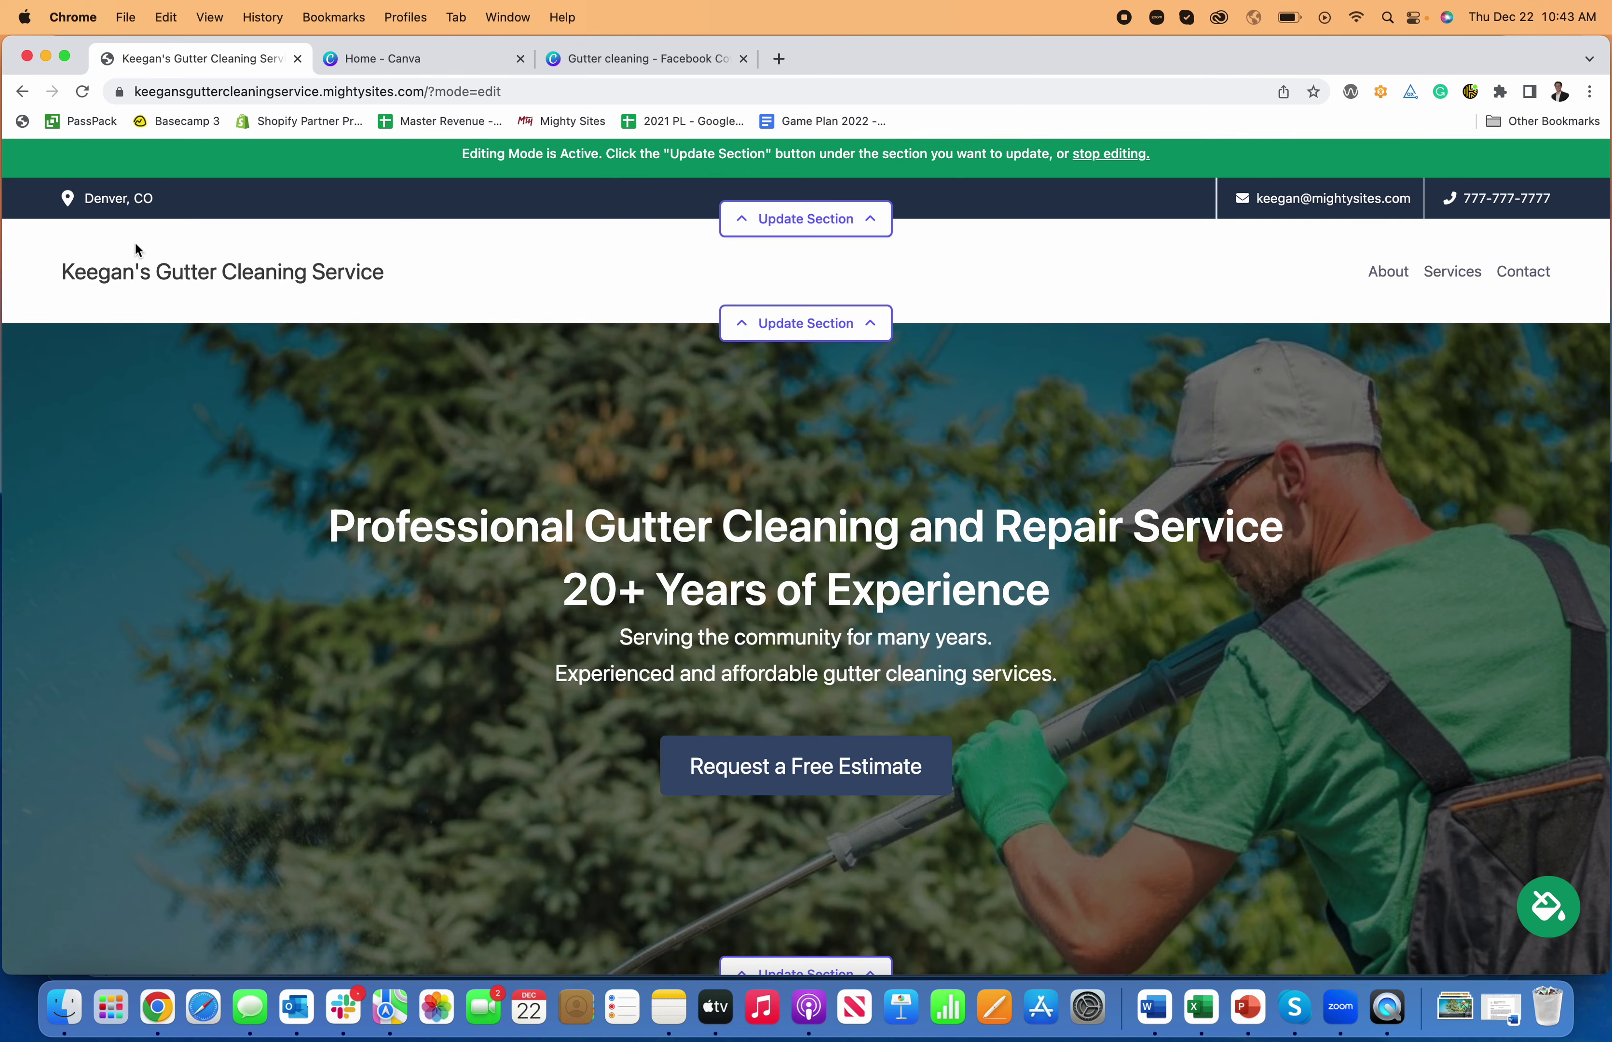
click(806, 218)
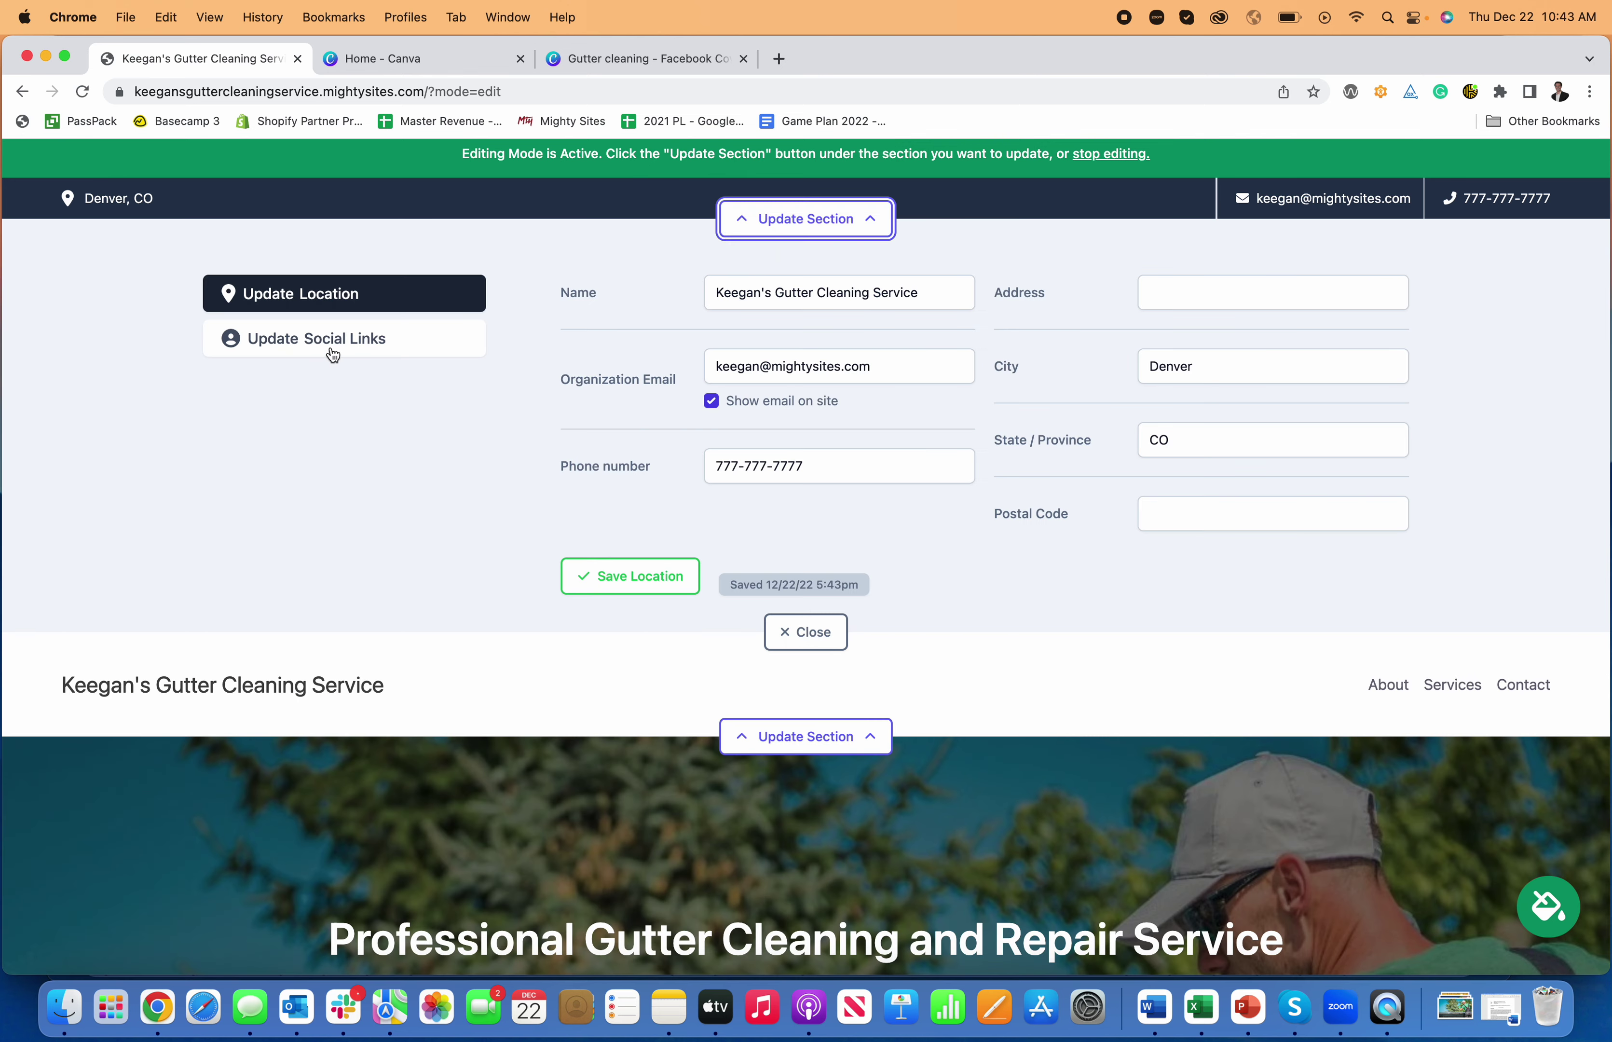
- Enter the business's Facebook and Instagram page links and save them so both icons appear in the top bar
click(332, 340)
click(1092, 359)
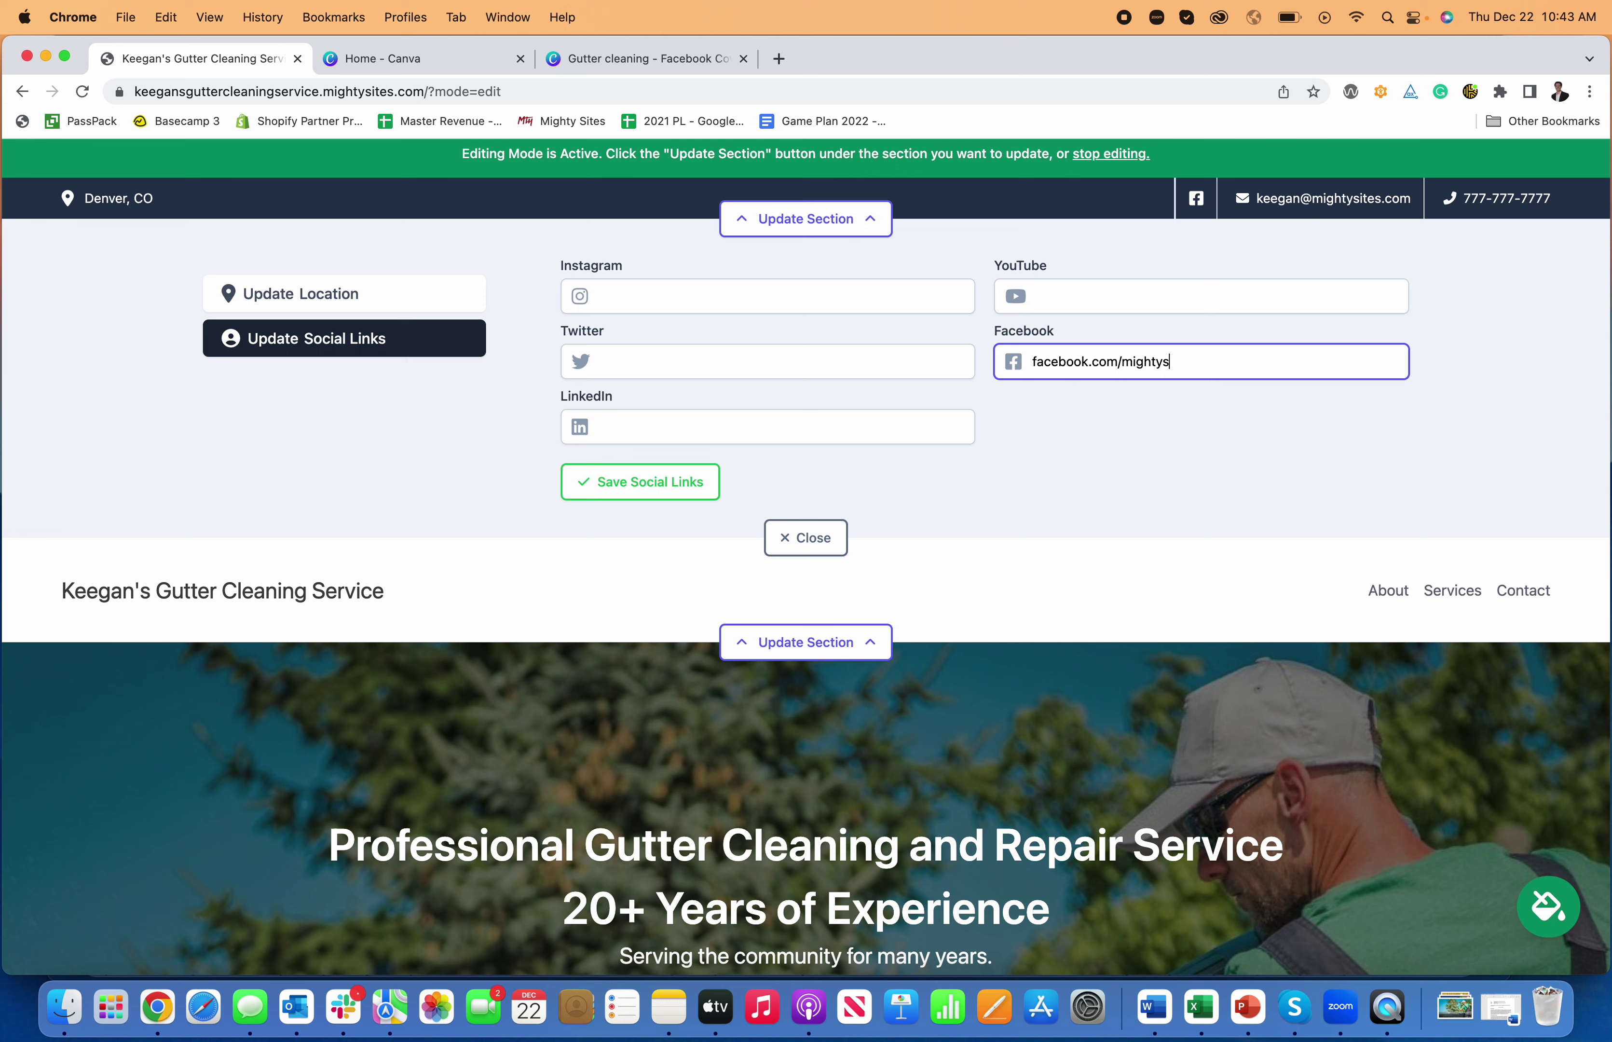
click(758, 283)
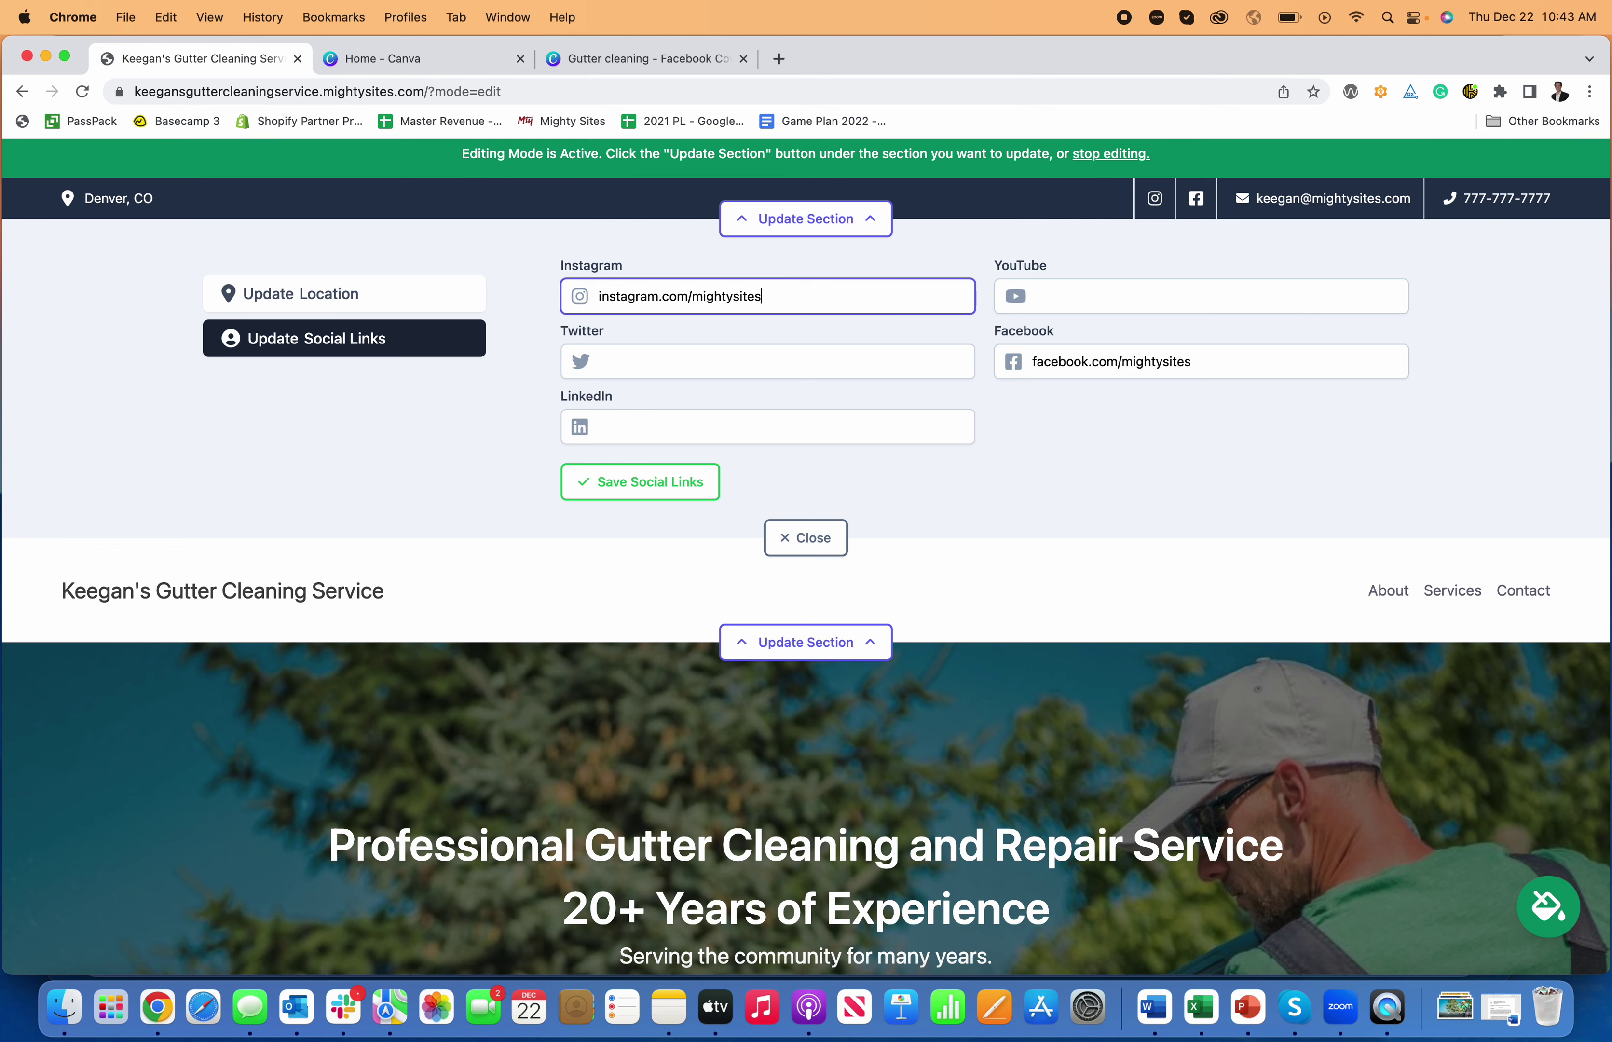
click(643, 482)
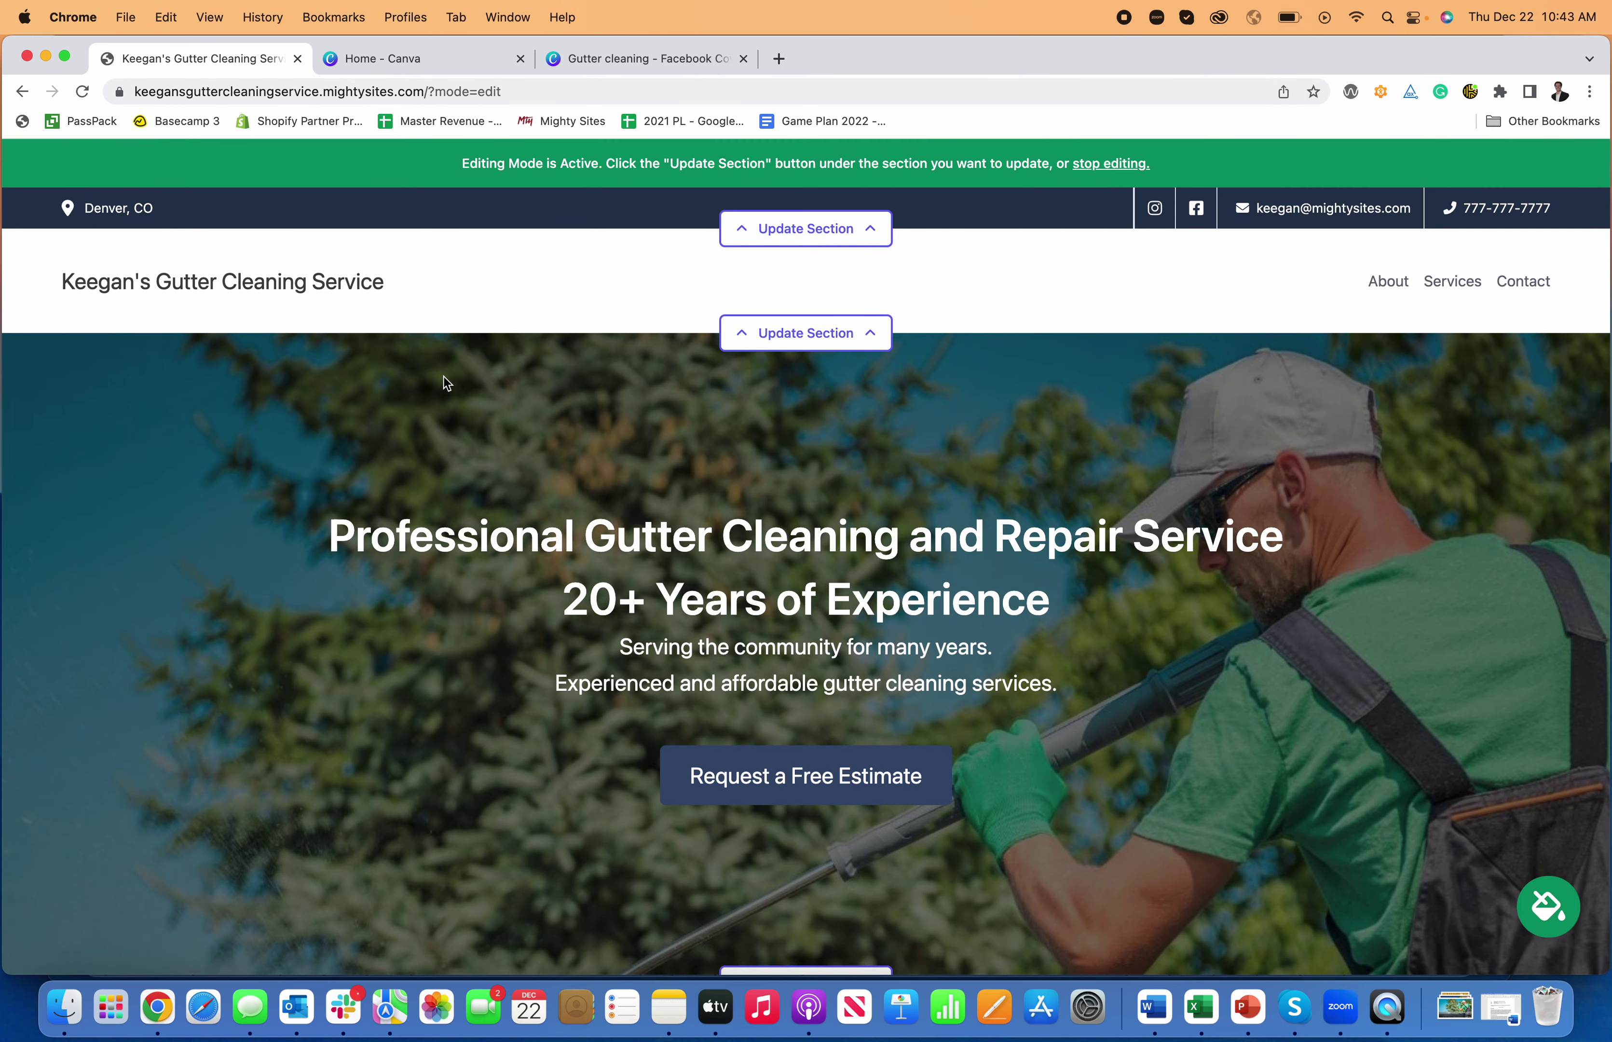
click(807, 333)
- Add a 'New Nav Item' menu entry linked to the Home: About section and save the menu
click(352, 406)
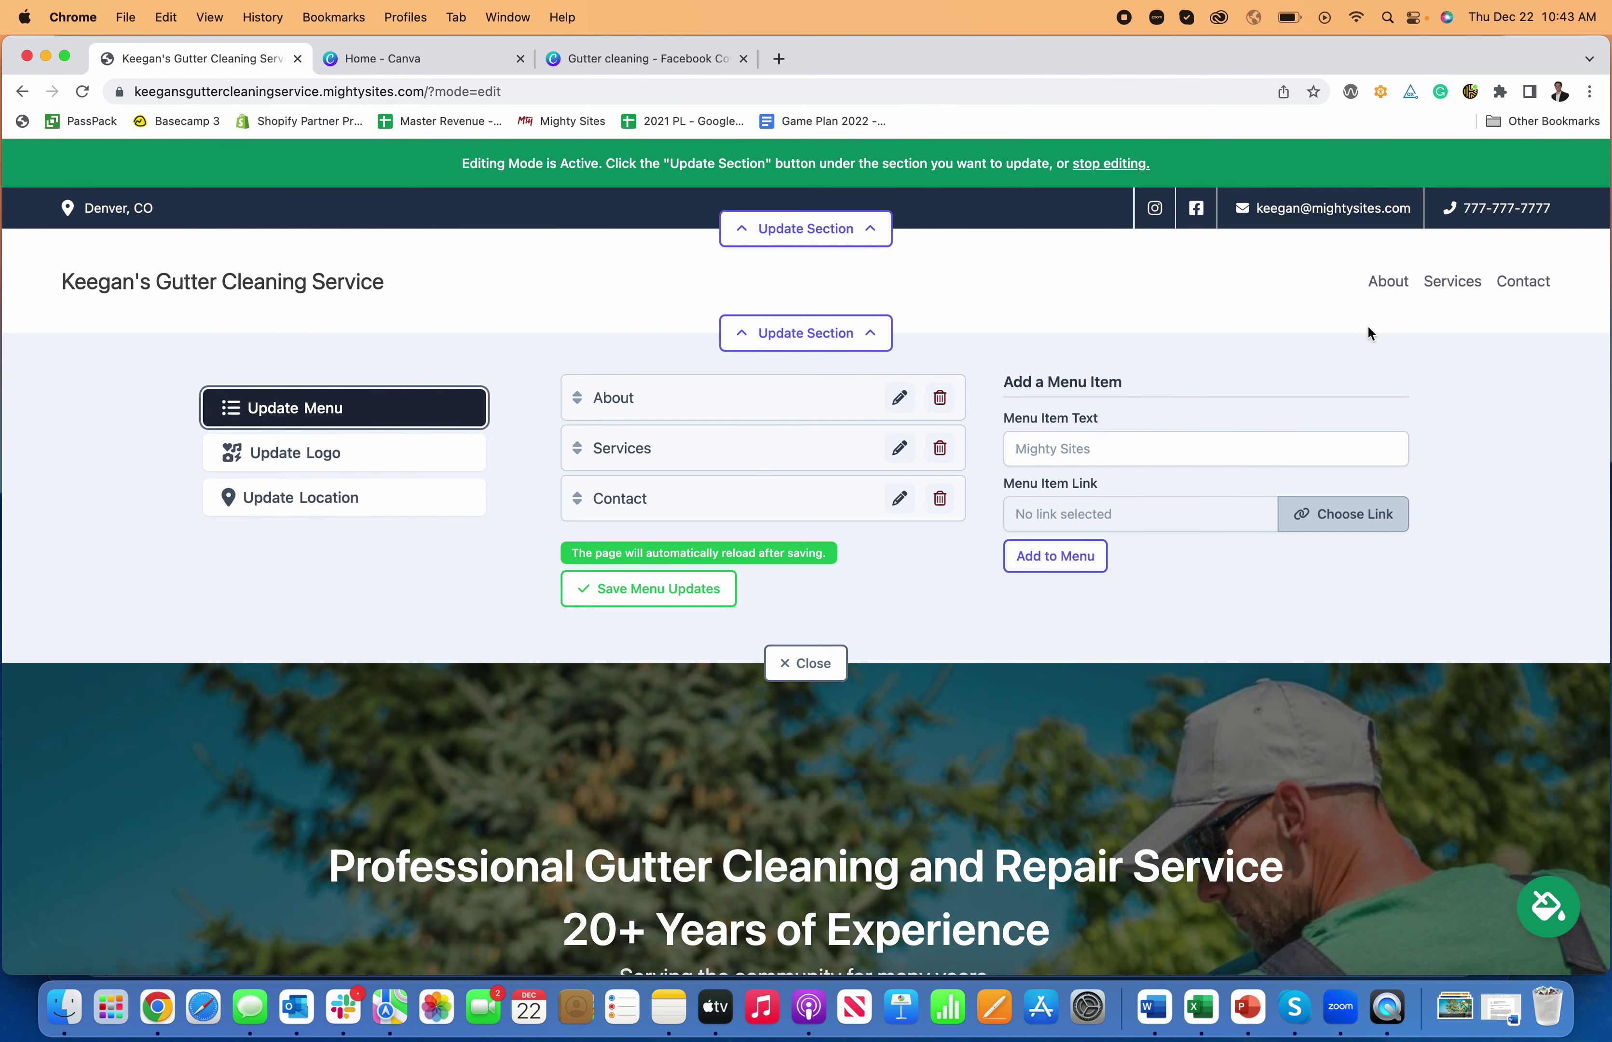
click(1212, 449)
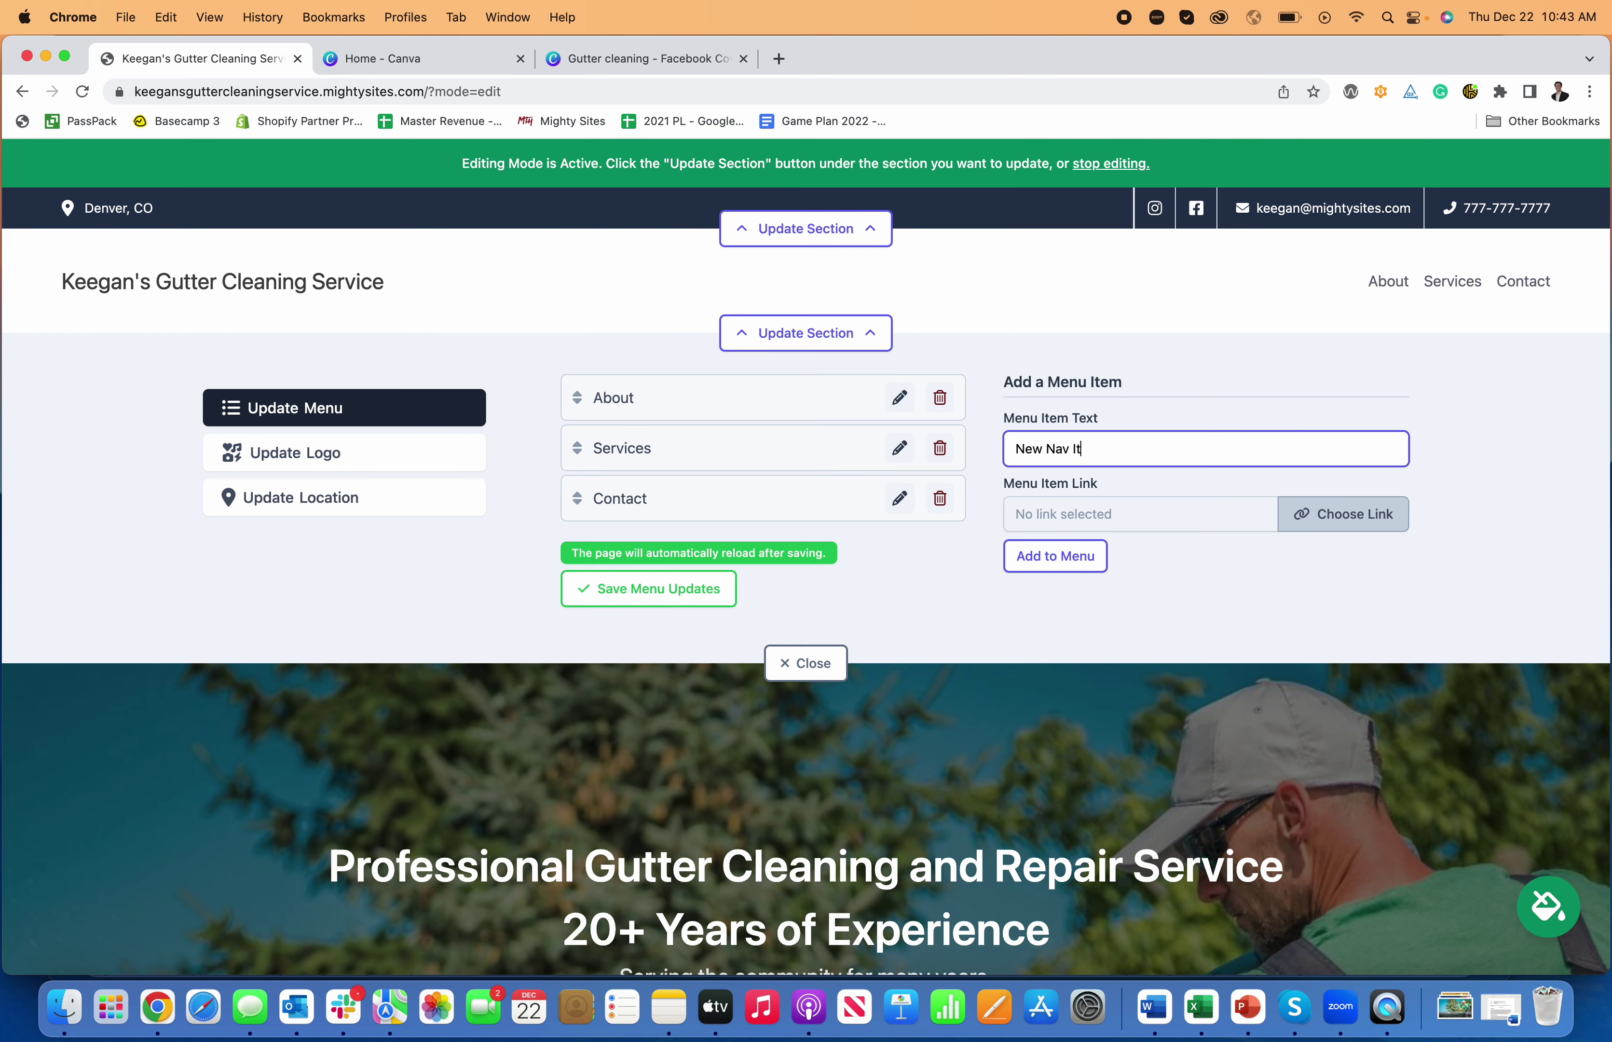
click(1363, 530)
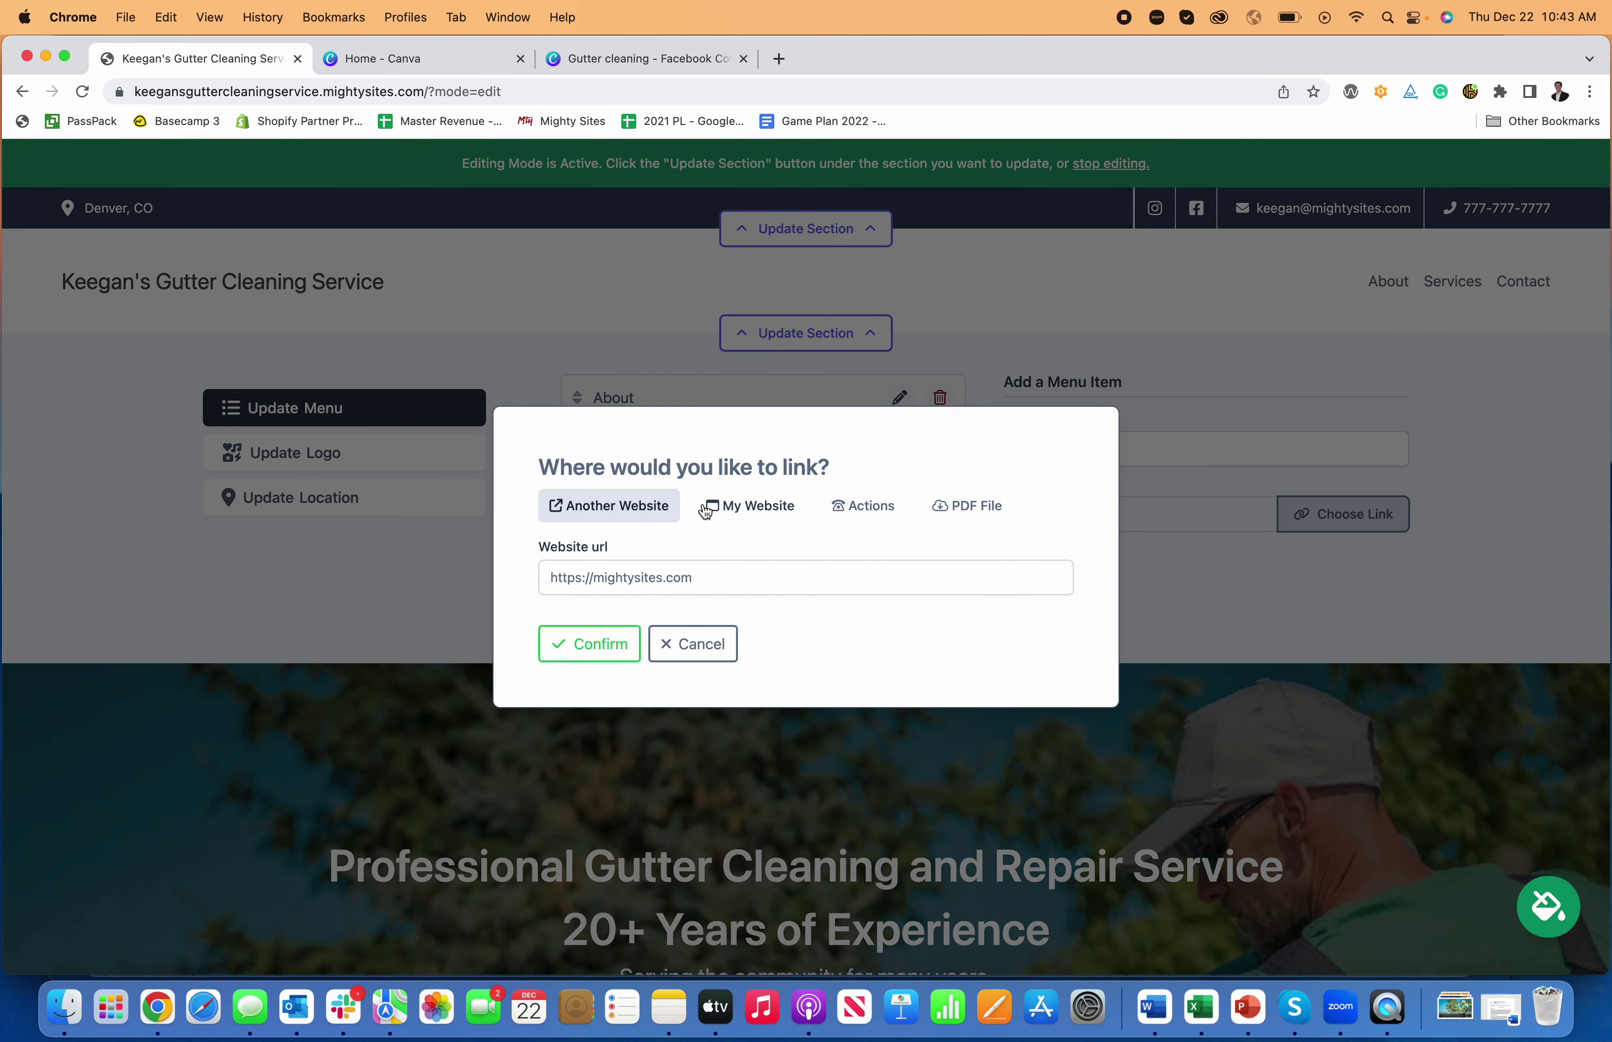
click(746, 514)
click(770, 575)
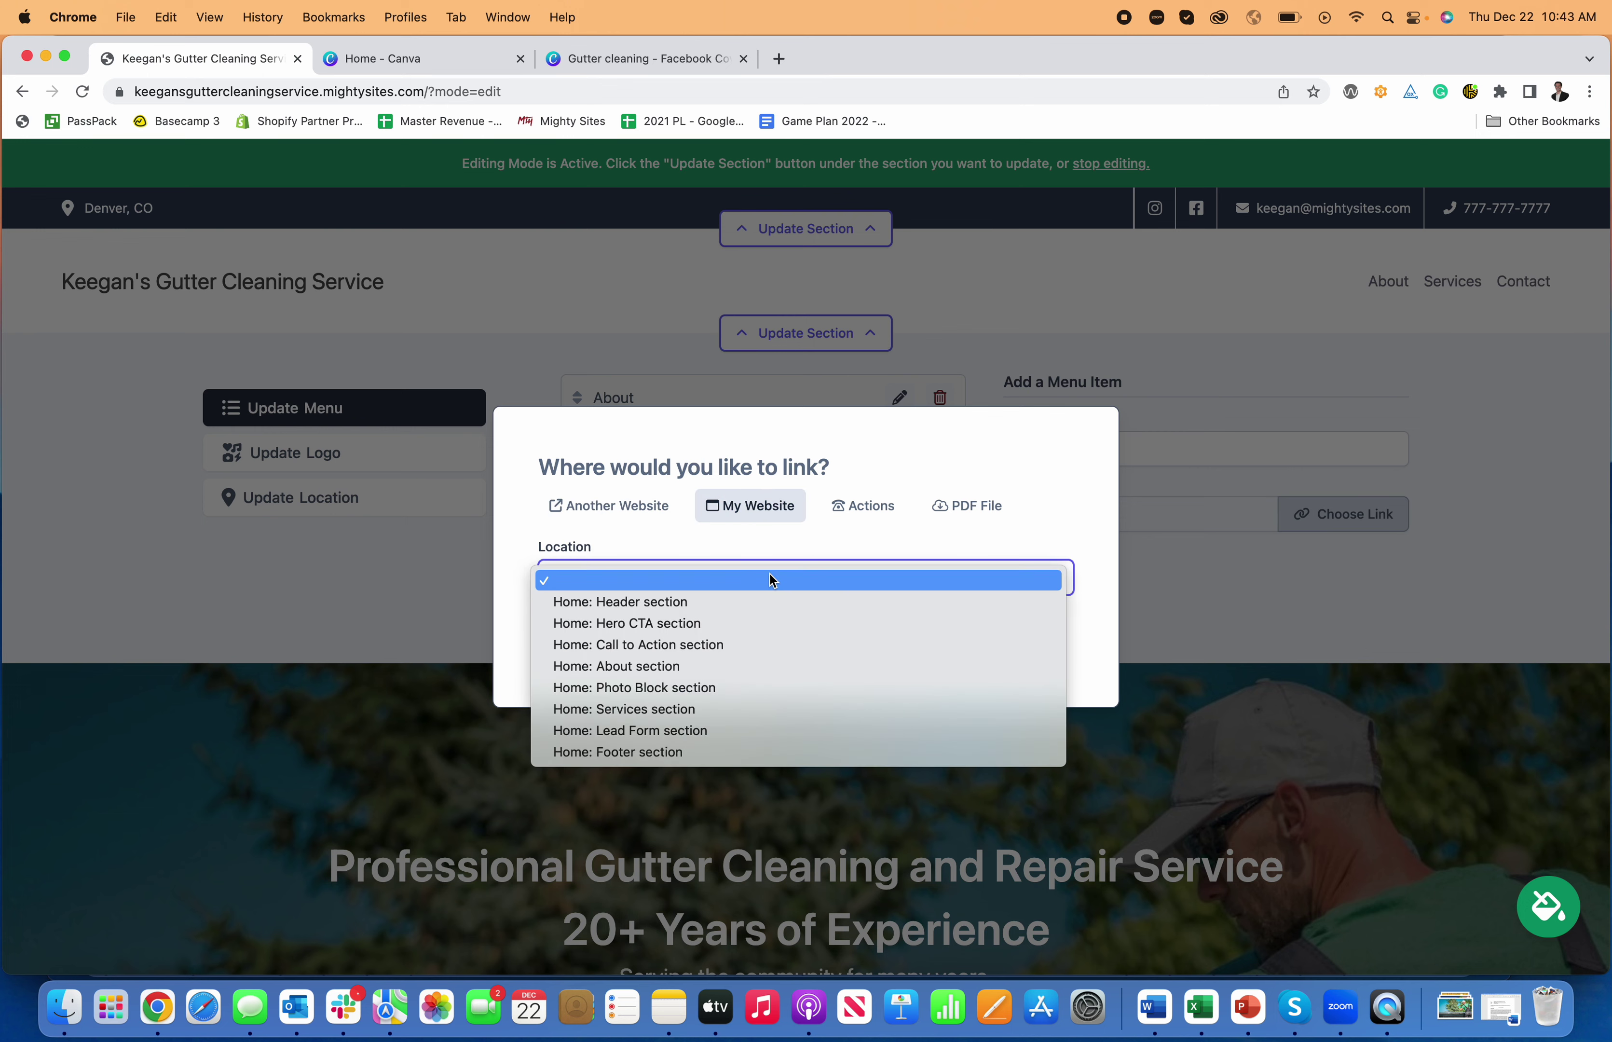
click(729, 667)
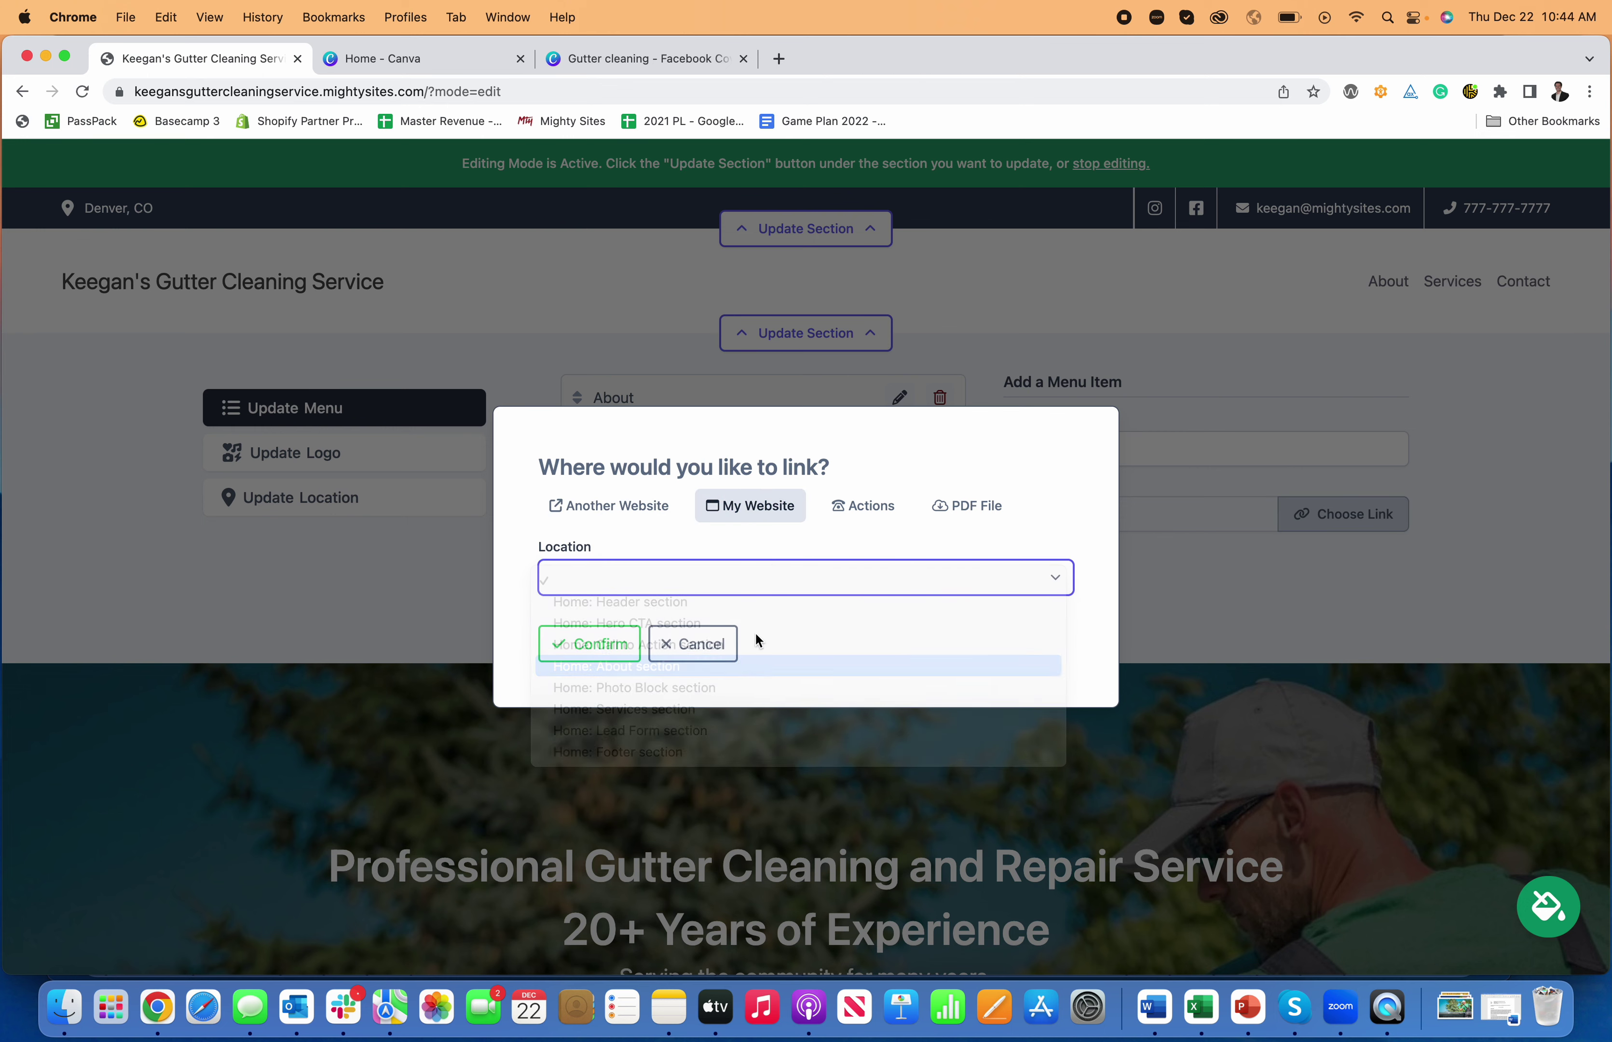
click(866, 507)
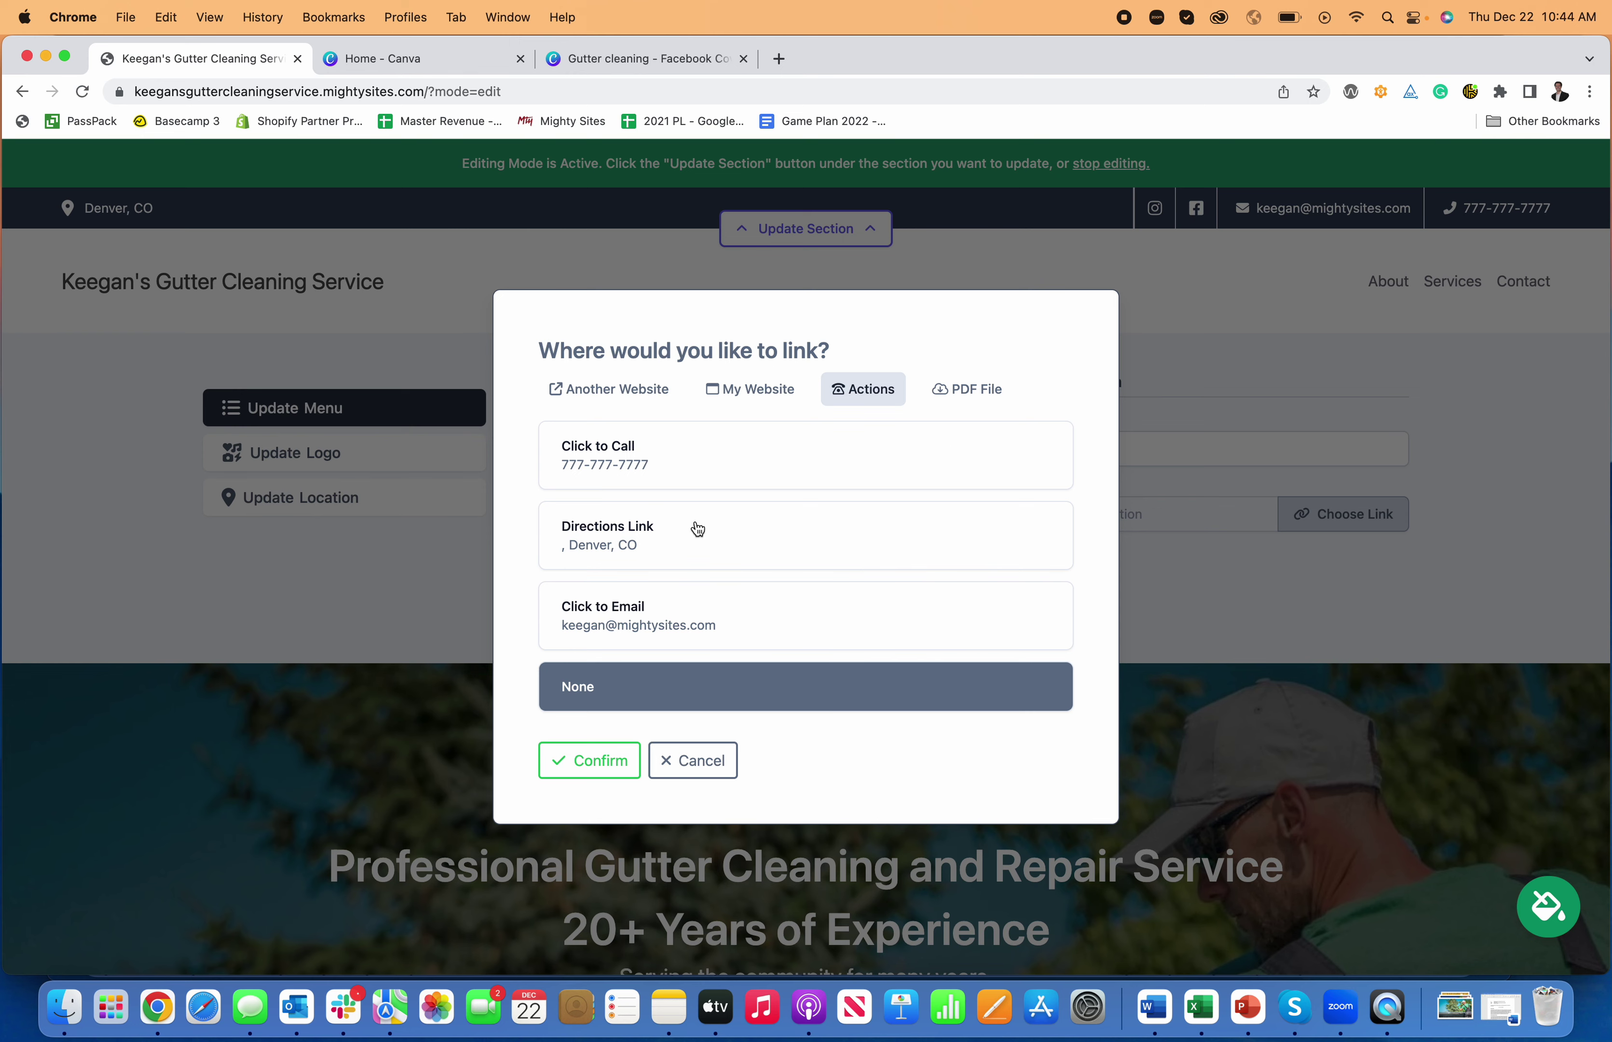
click(980, 400)
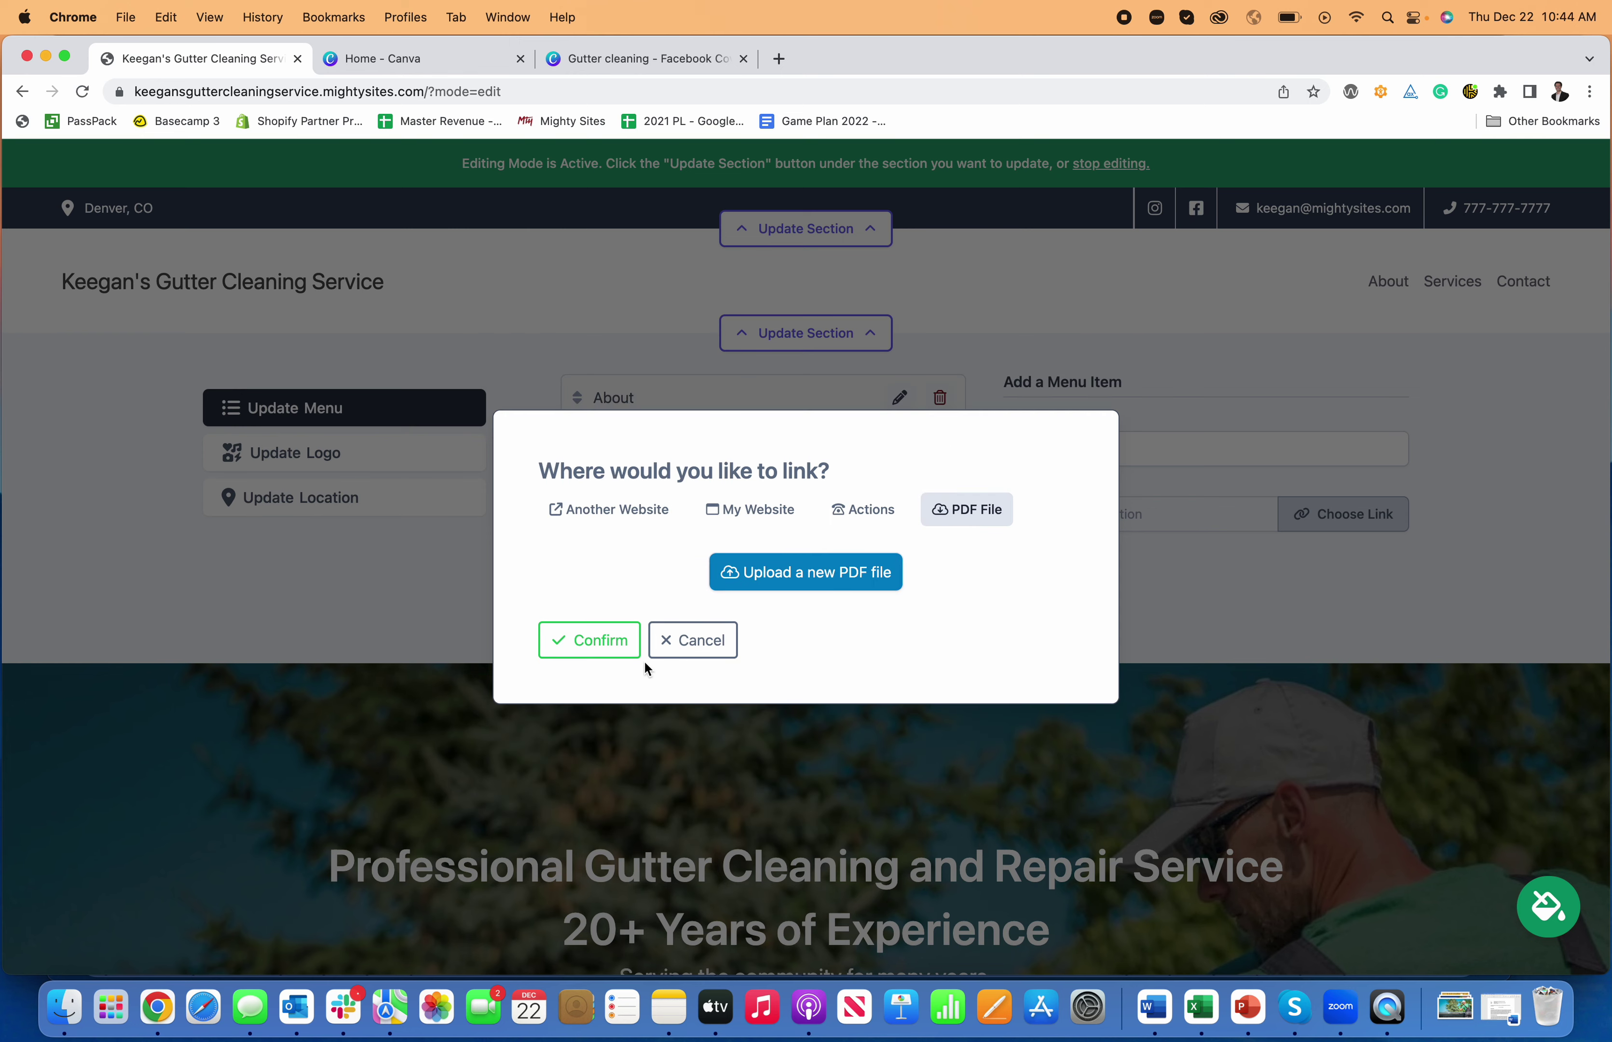
click(600, 637)
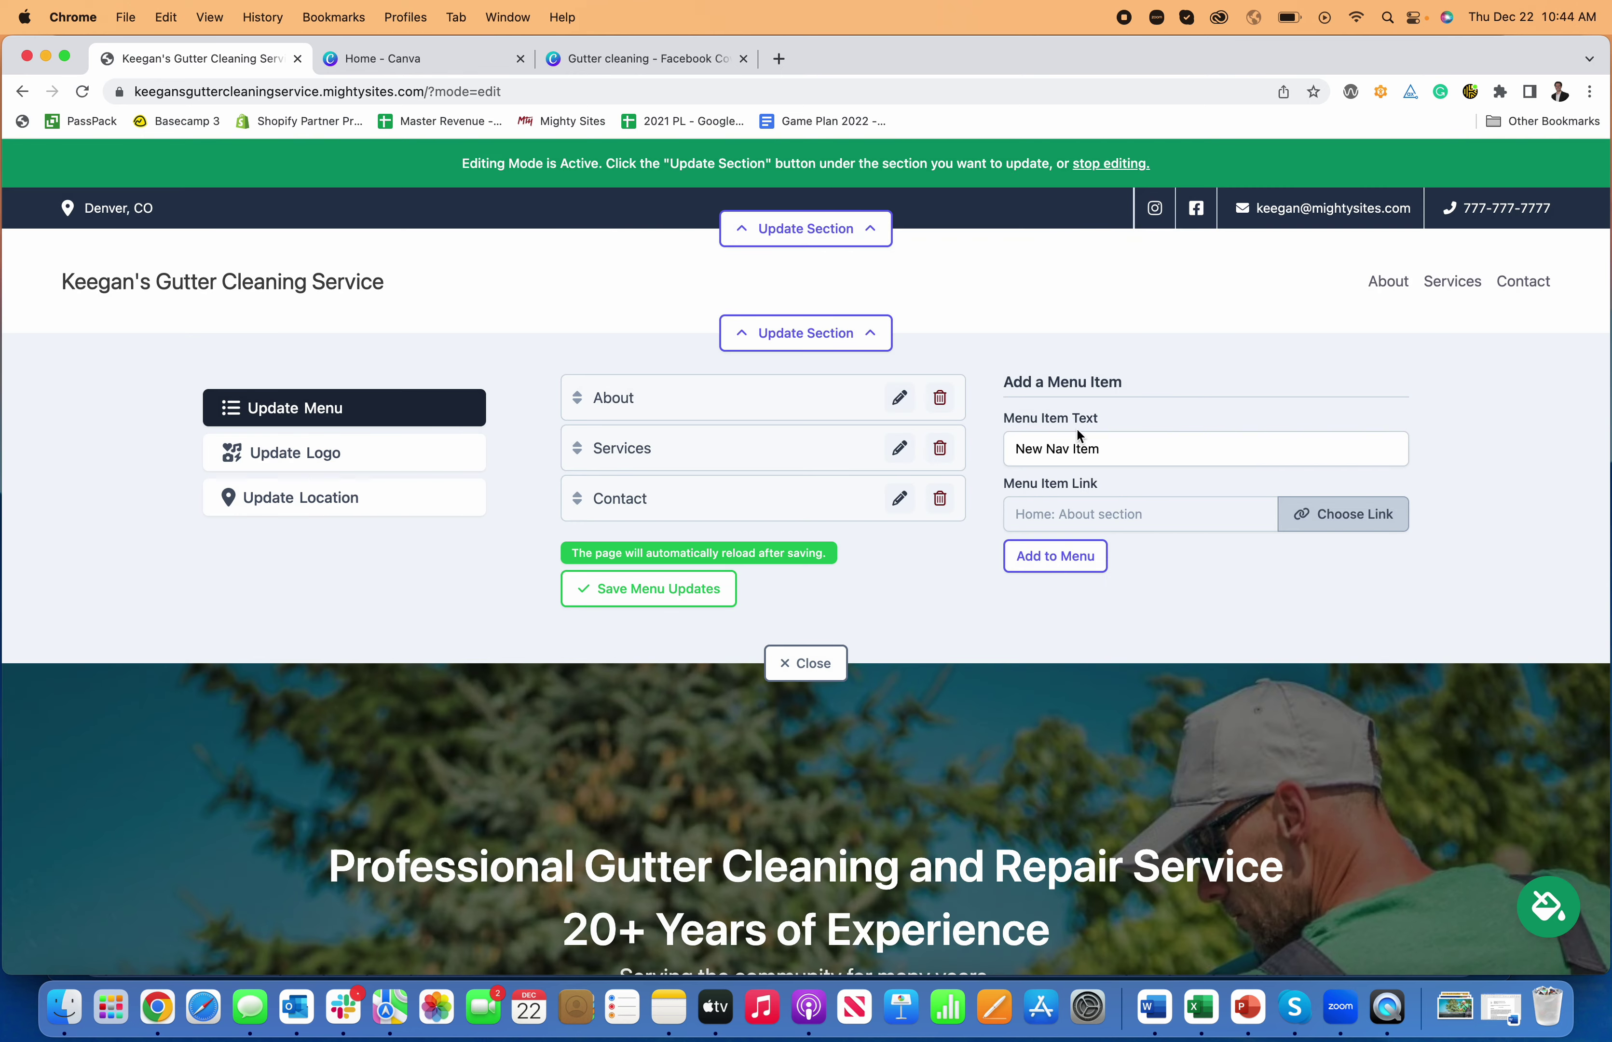
click(1055, 556)
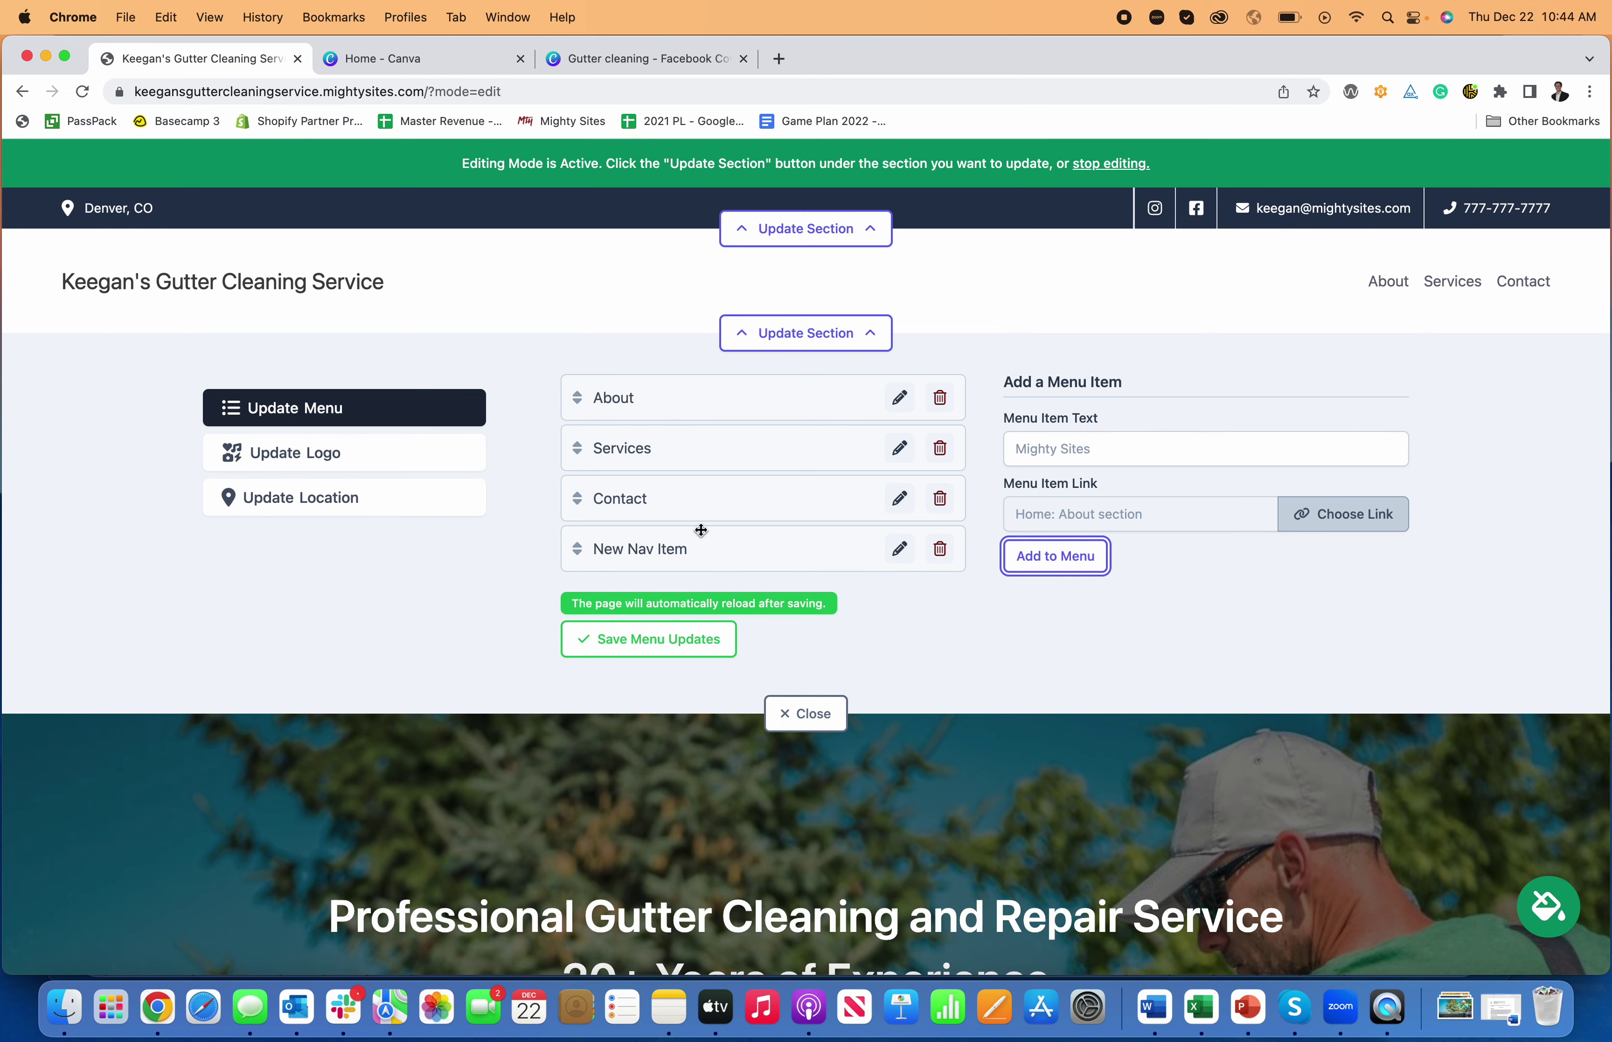
click(729, 652)
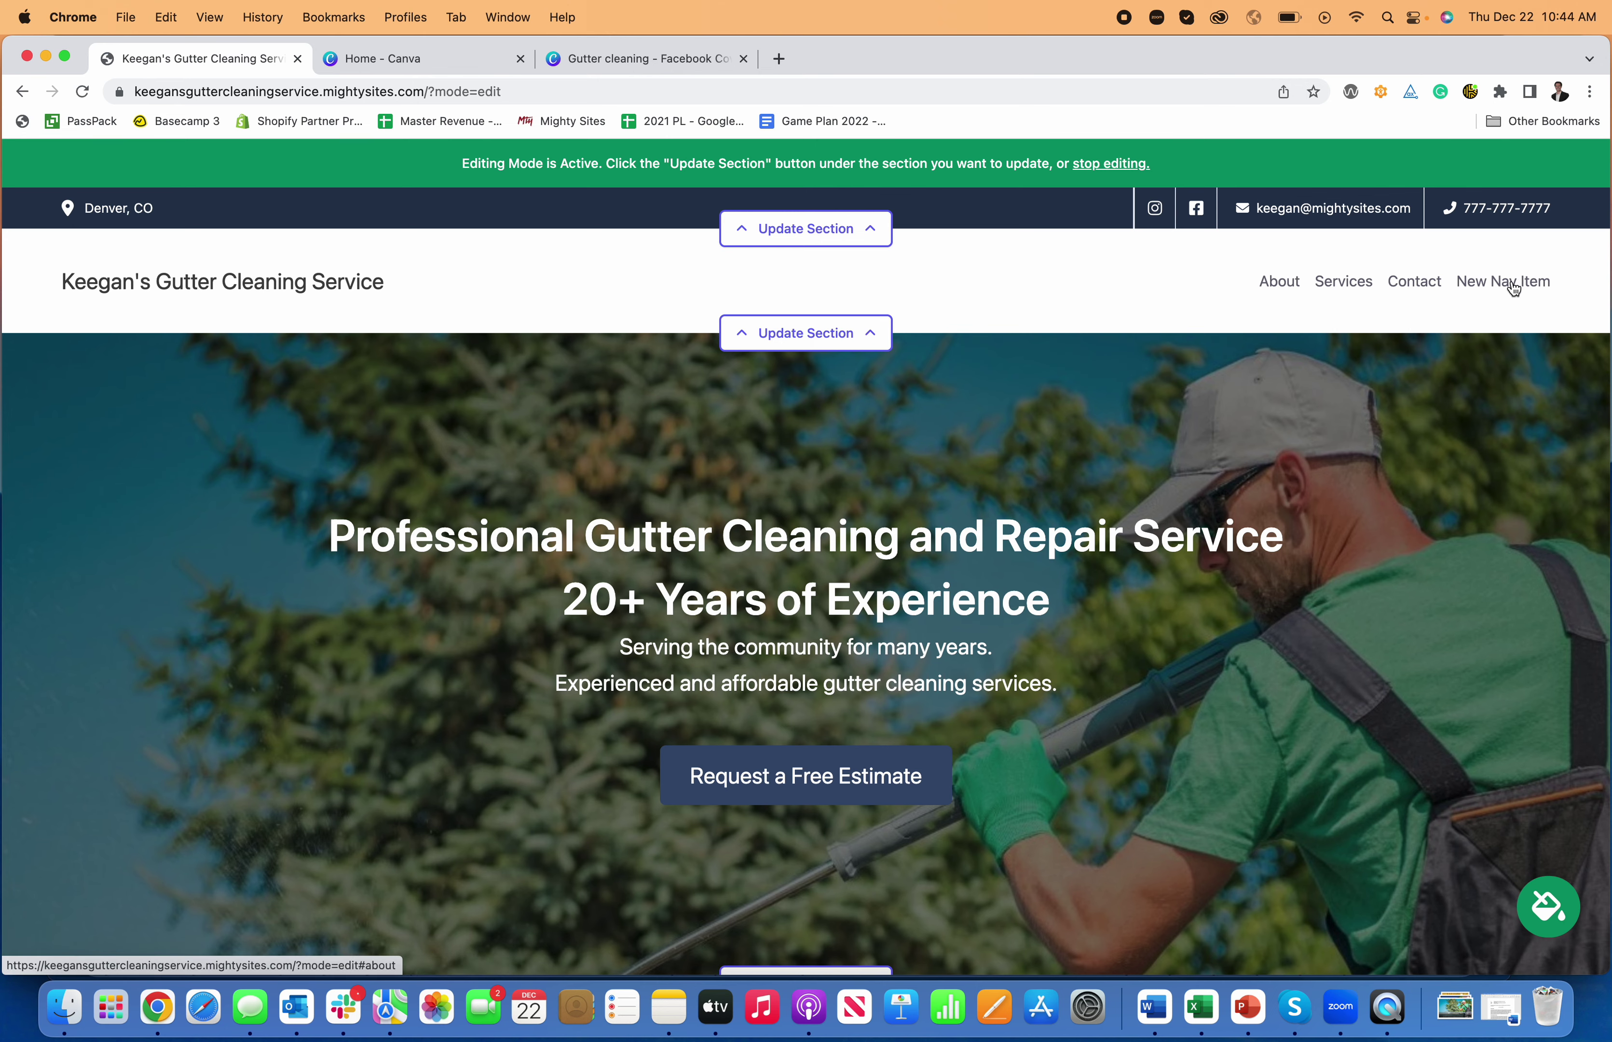
- Search the computer for 'logo' and pick Mighty Sites Logo YouTube.png as the header logo
click(806, 333)
click(311, 451)
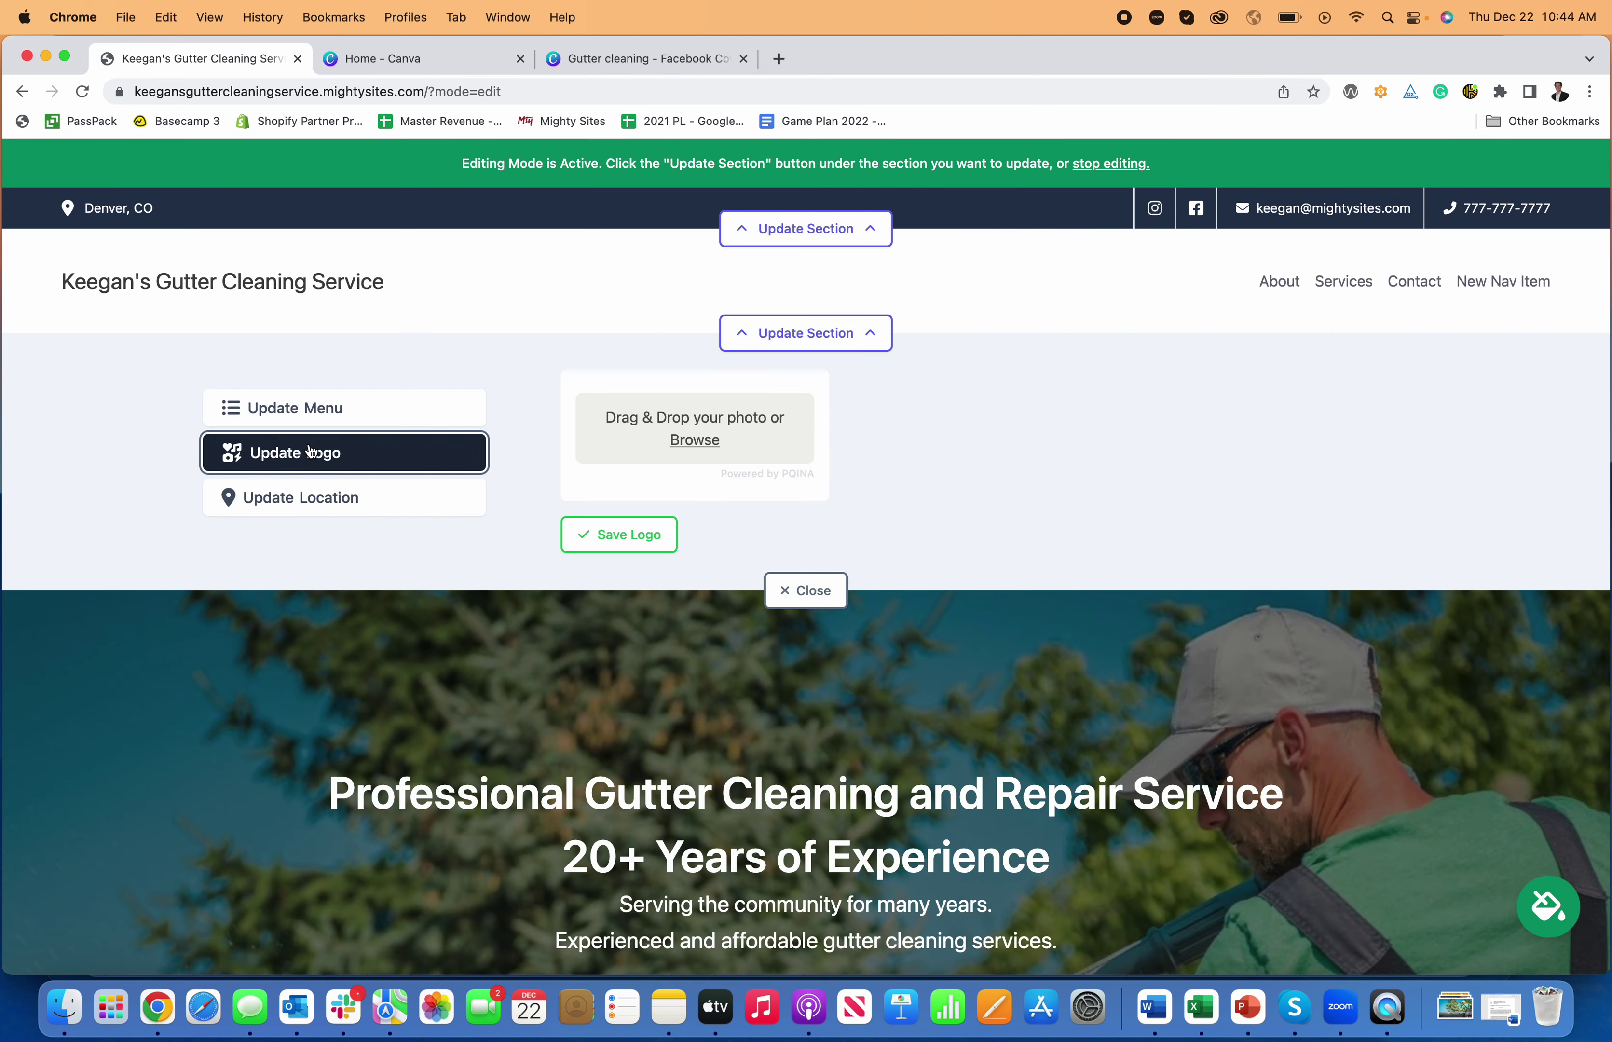
click(705, 442)
click(1086, 323)
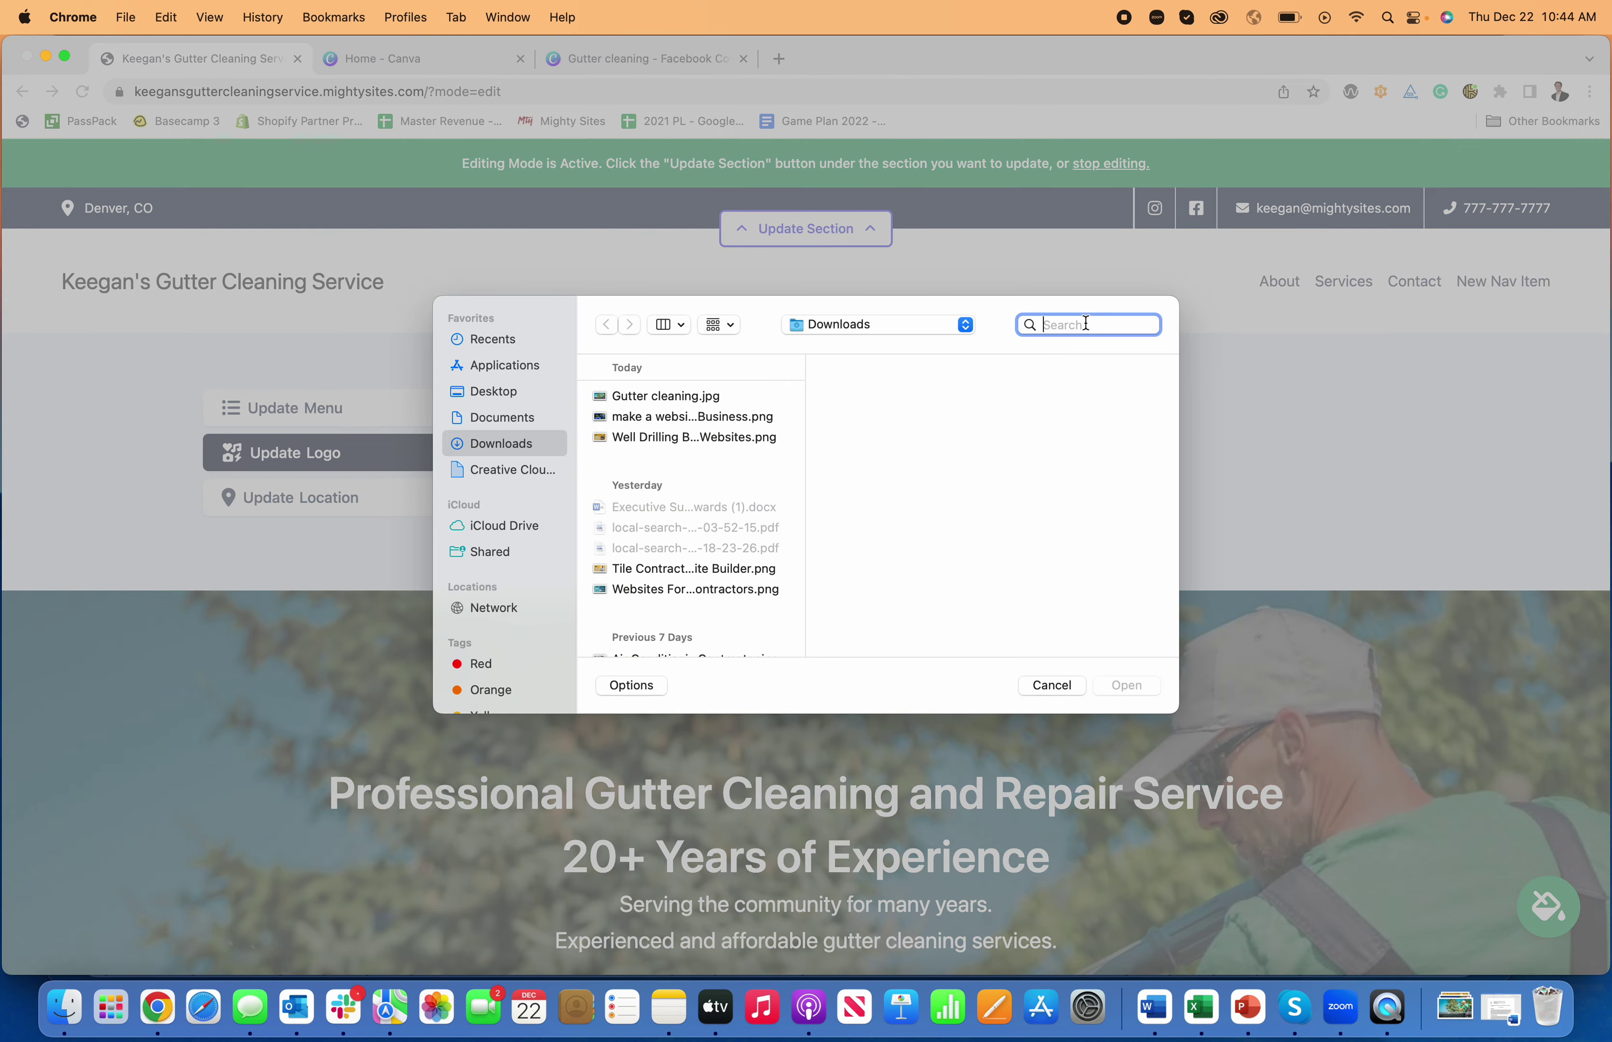
text(logo)
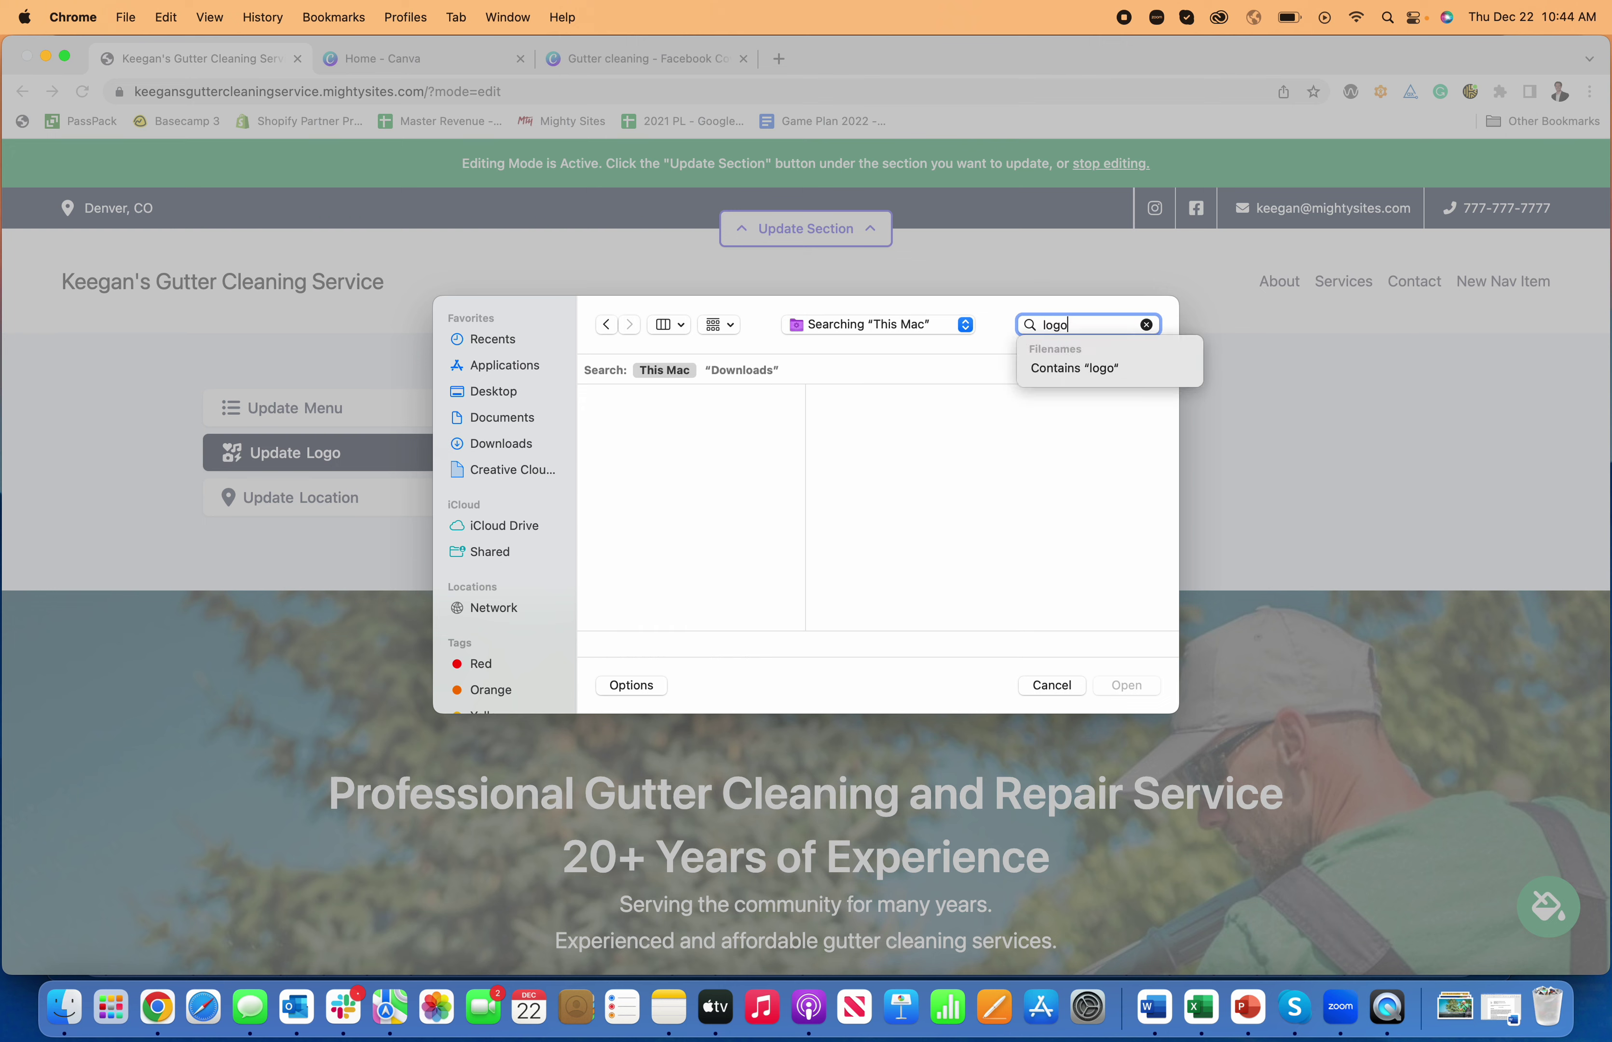
key(Return)
scroll(668, 522, down, 10)
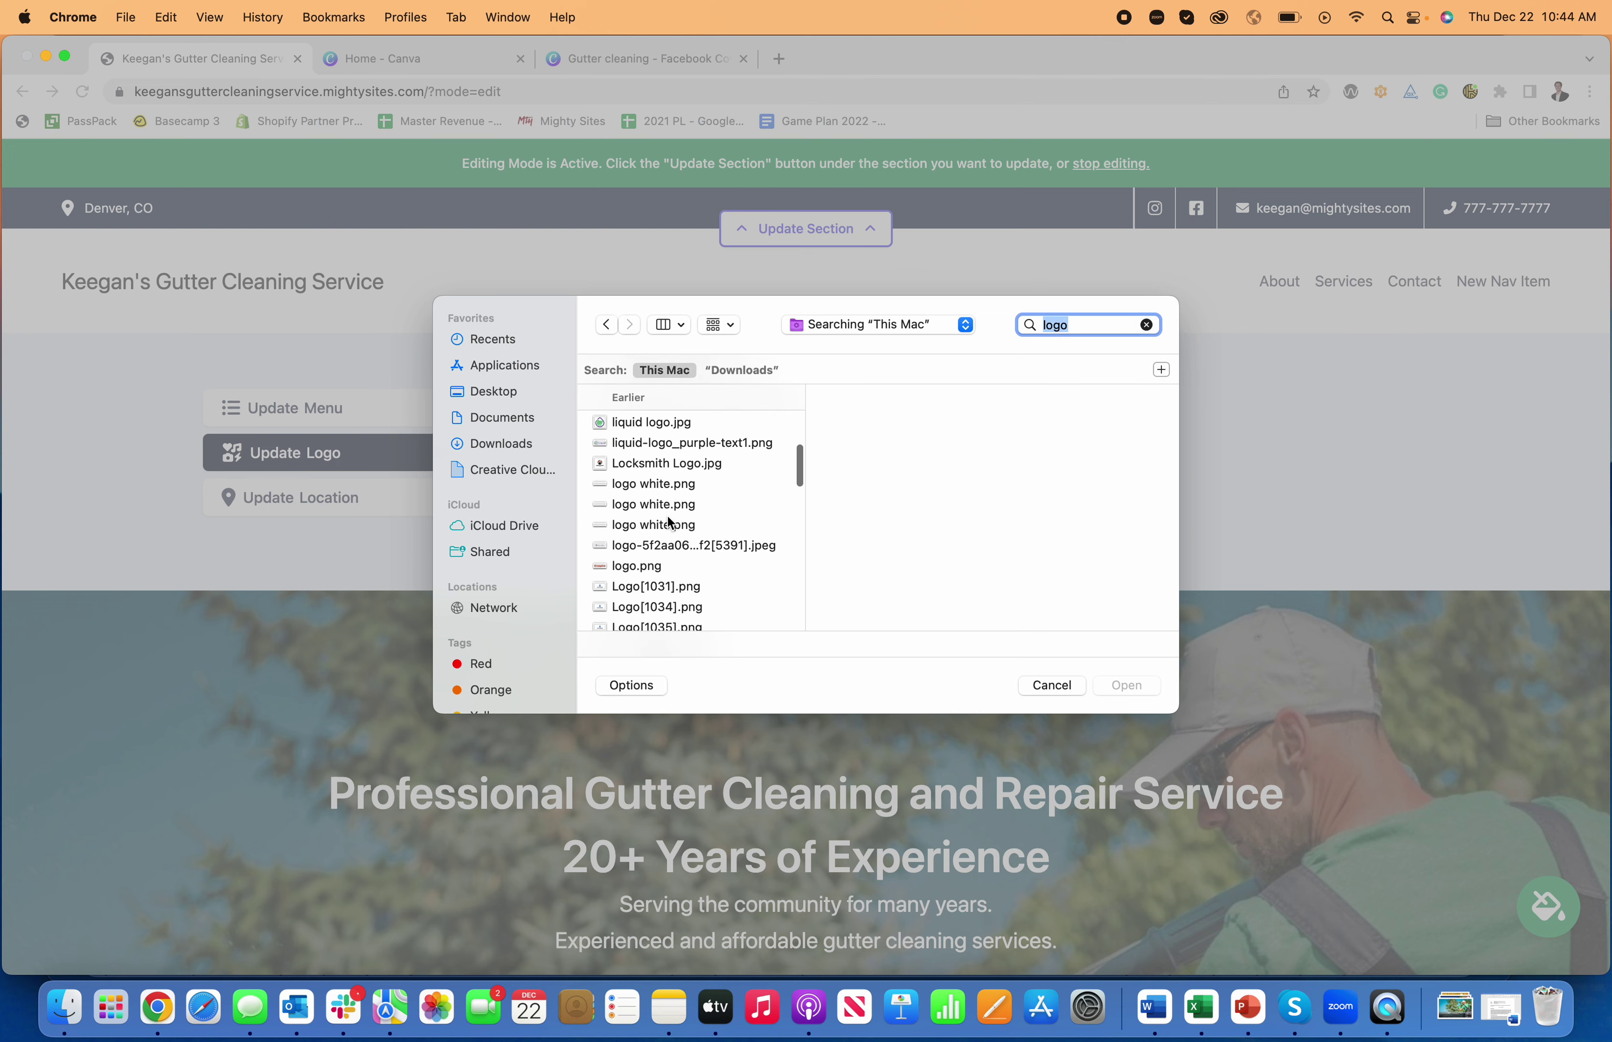
scroll(667, 518, down, 10)
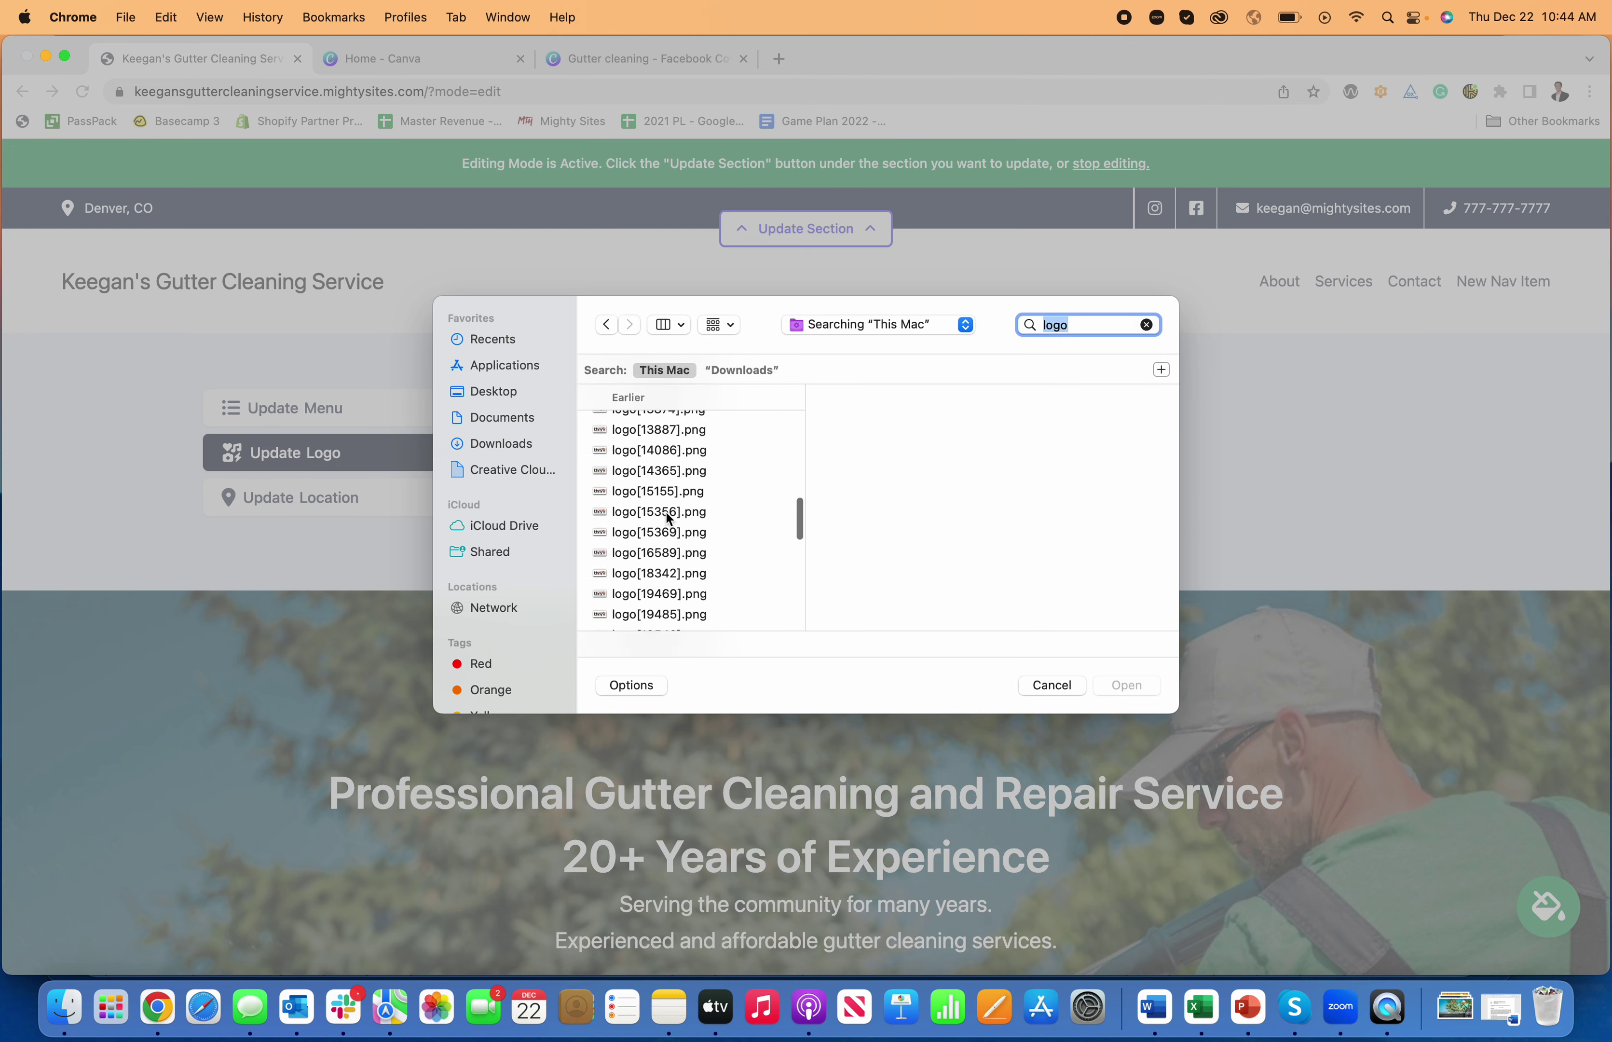
scroll(683, 523, down, 5)
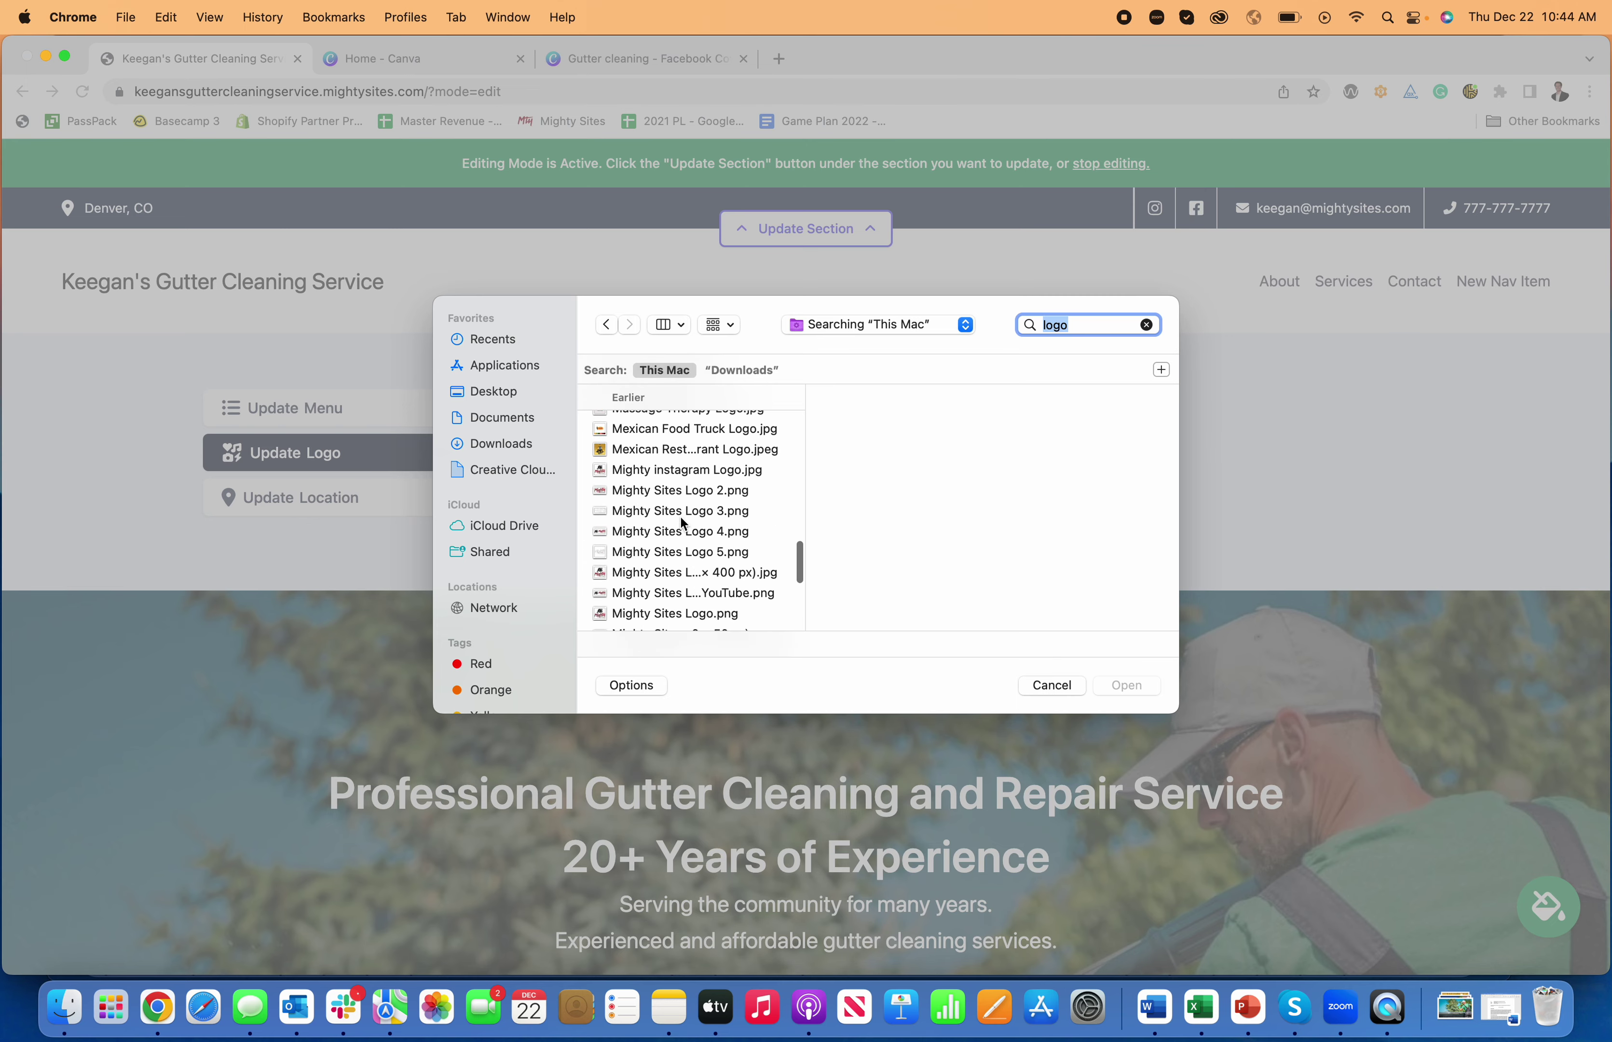
click(739, 564)
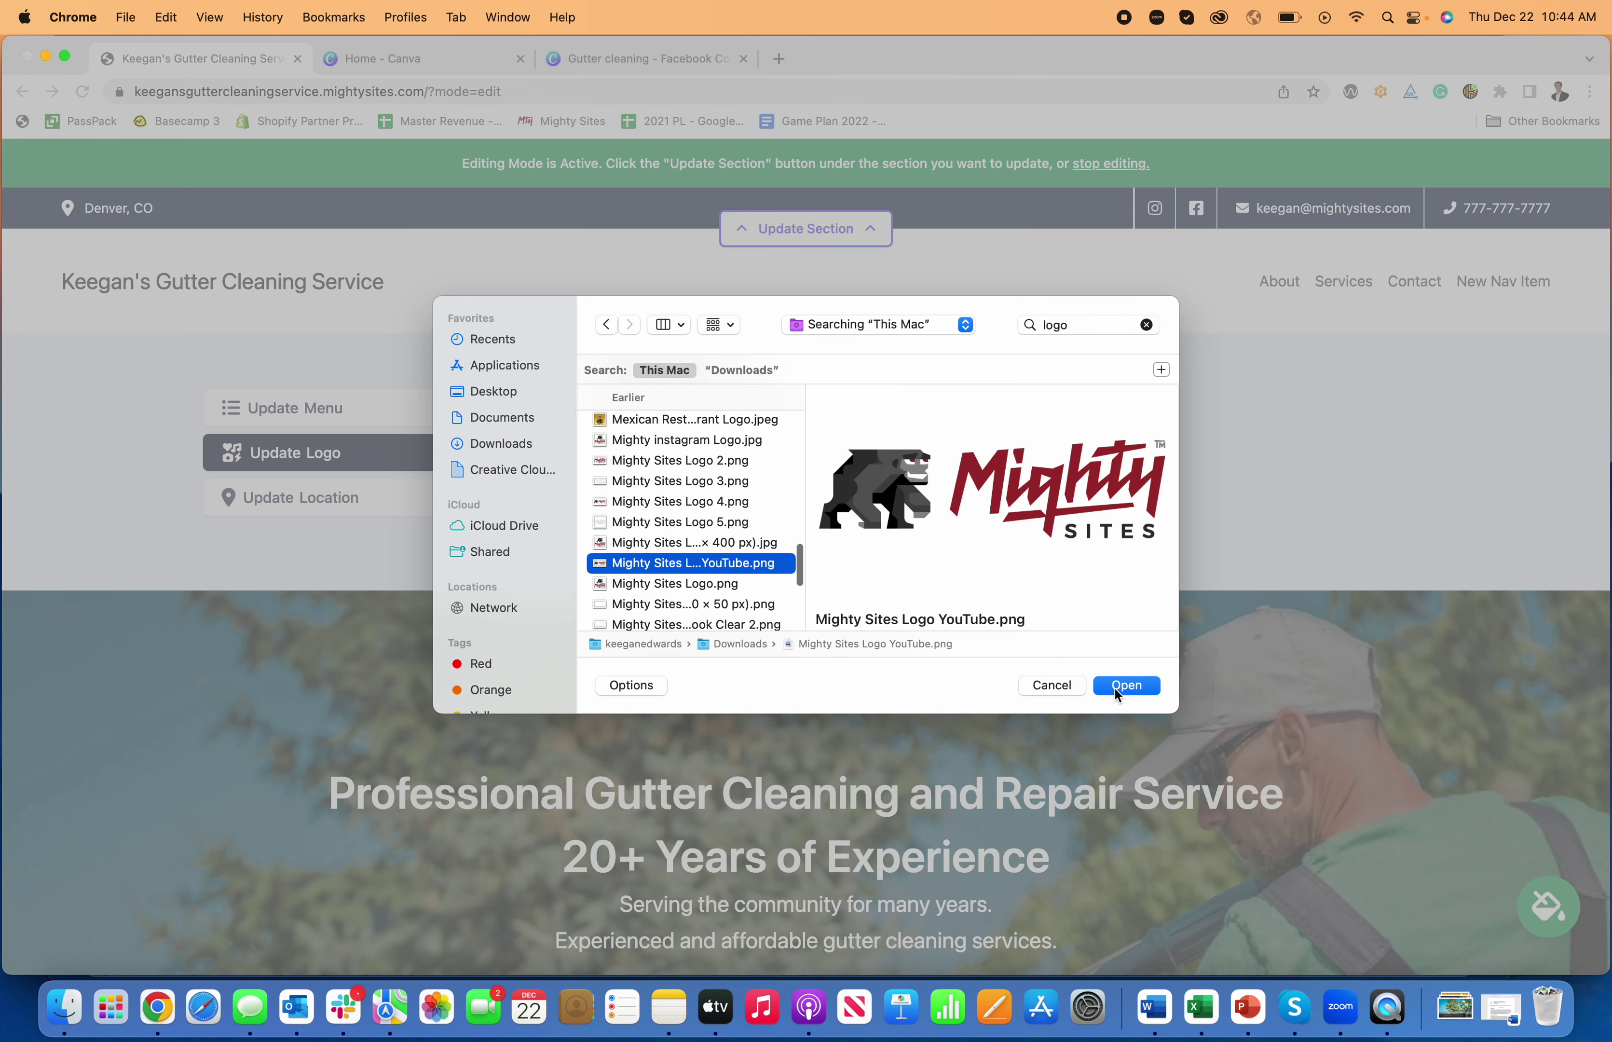
click(1116, 687)
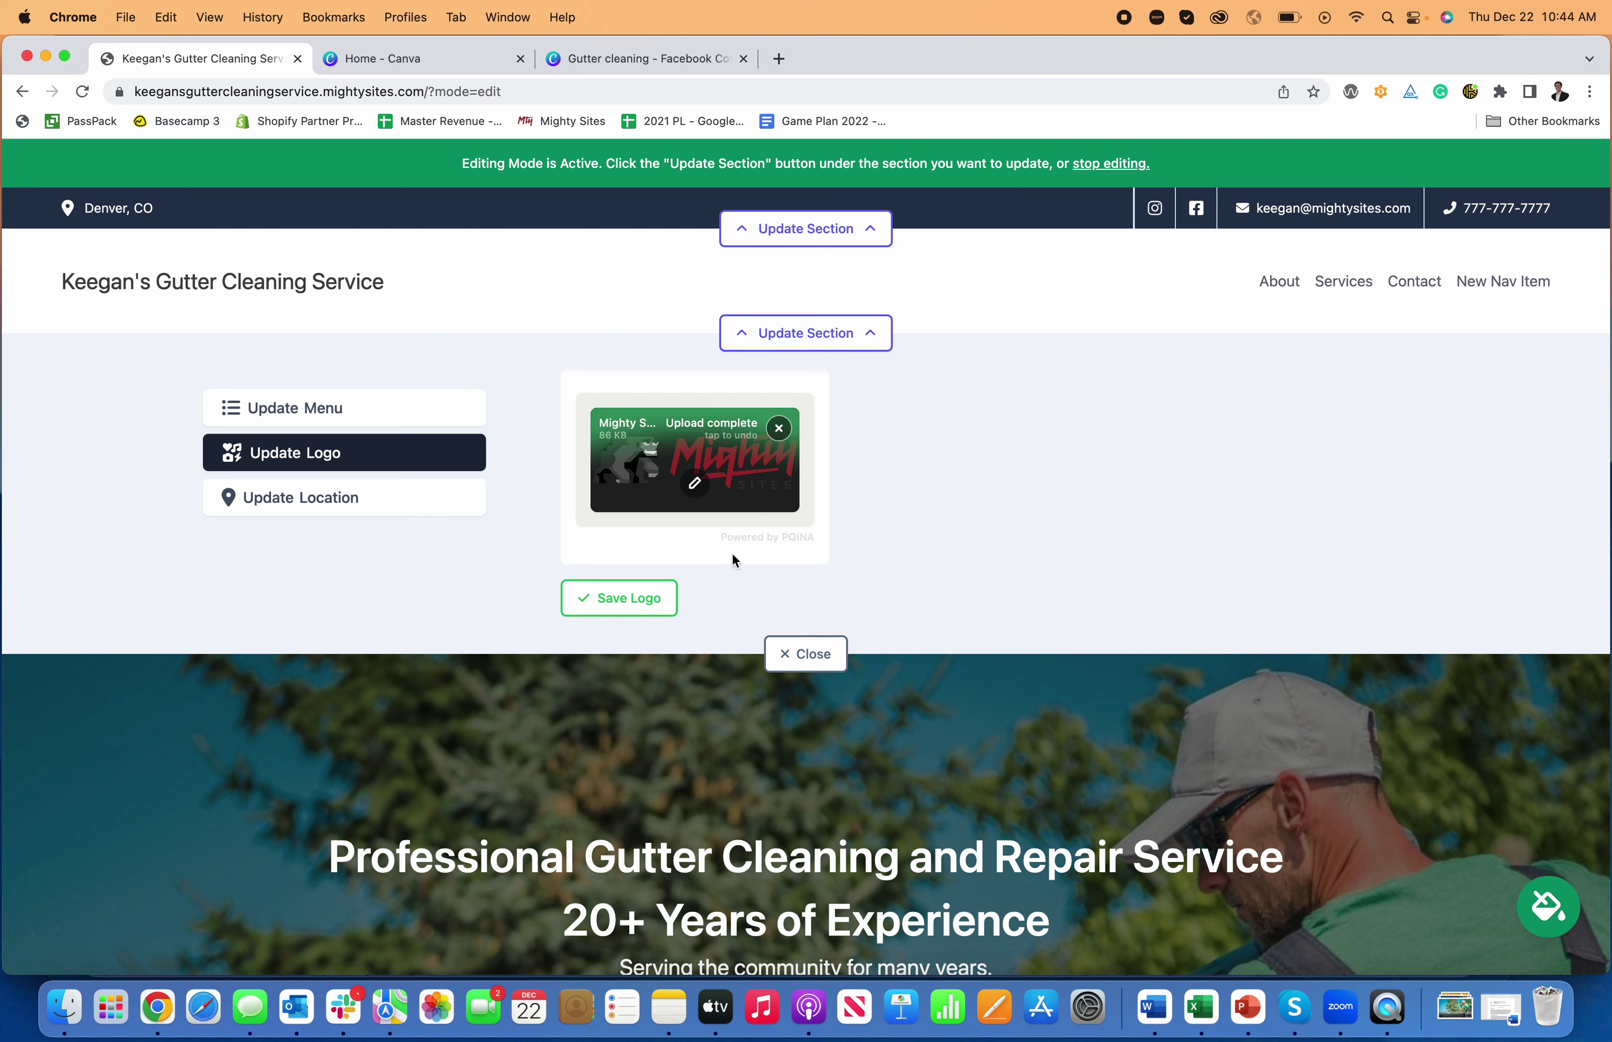
- Save the new logo and resize it, enlarging twice then shrinking once
click(618, 598)
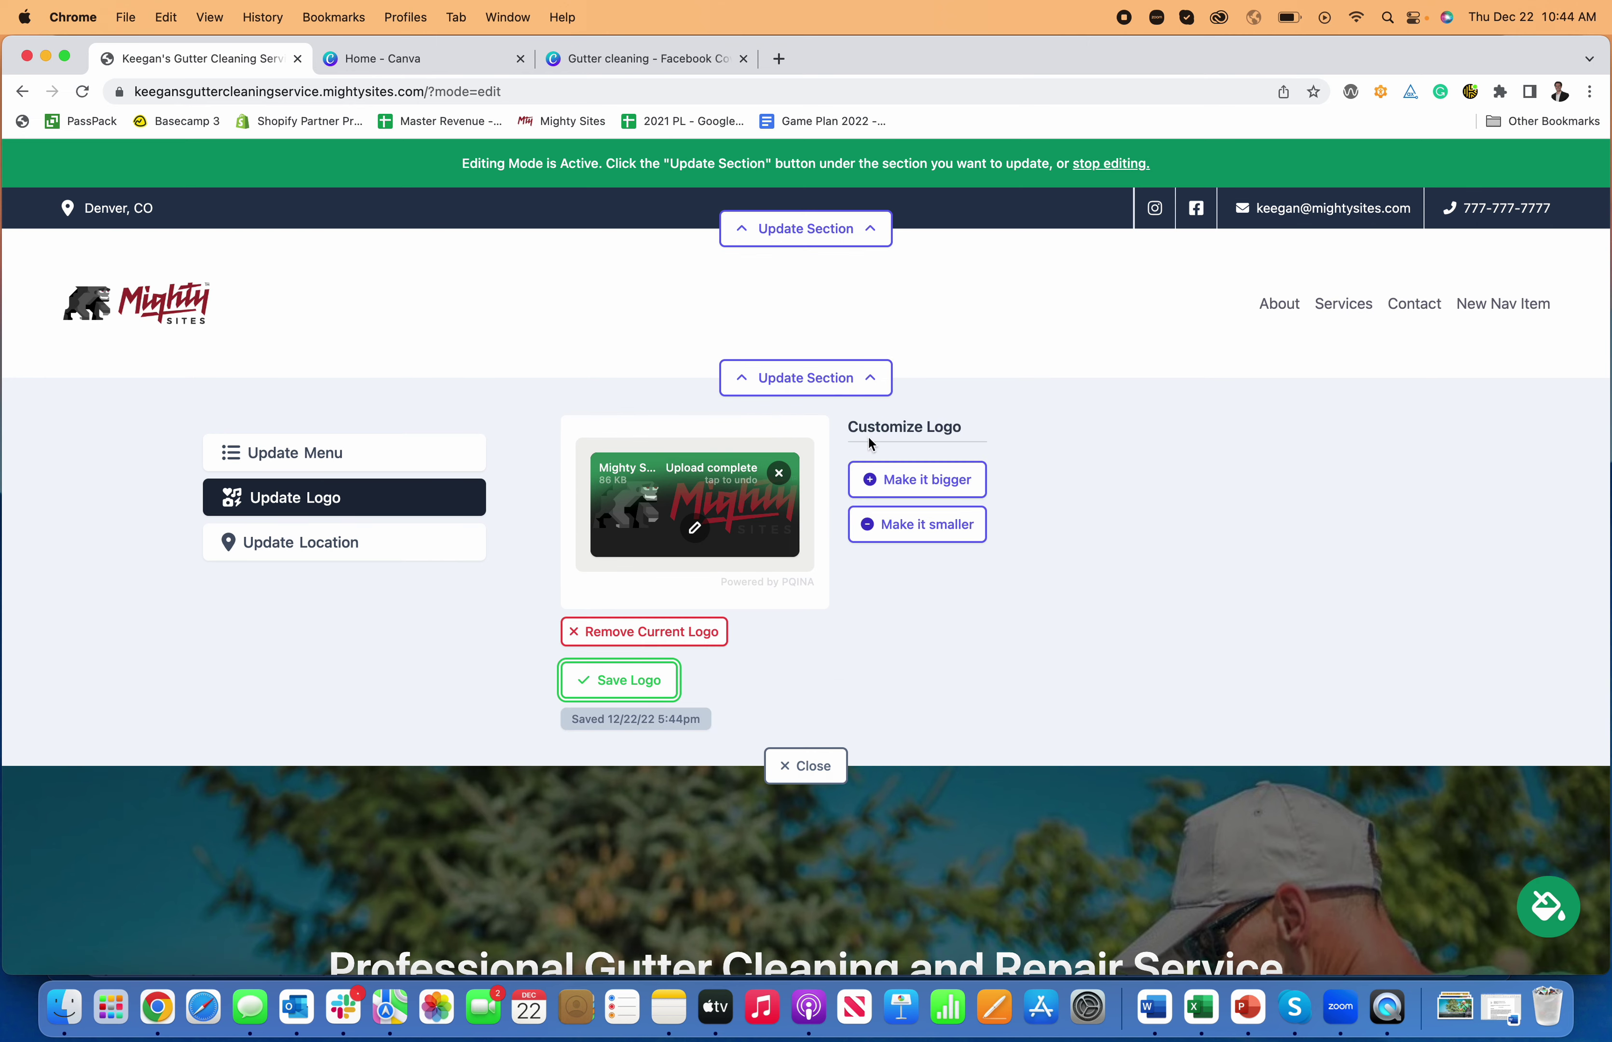
click(937, 480)
click(930, 500)
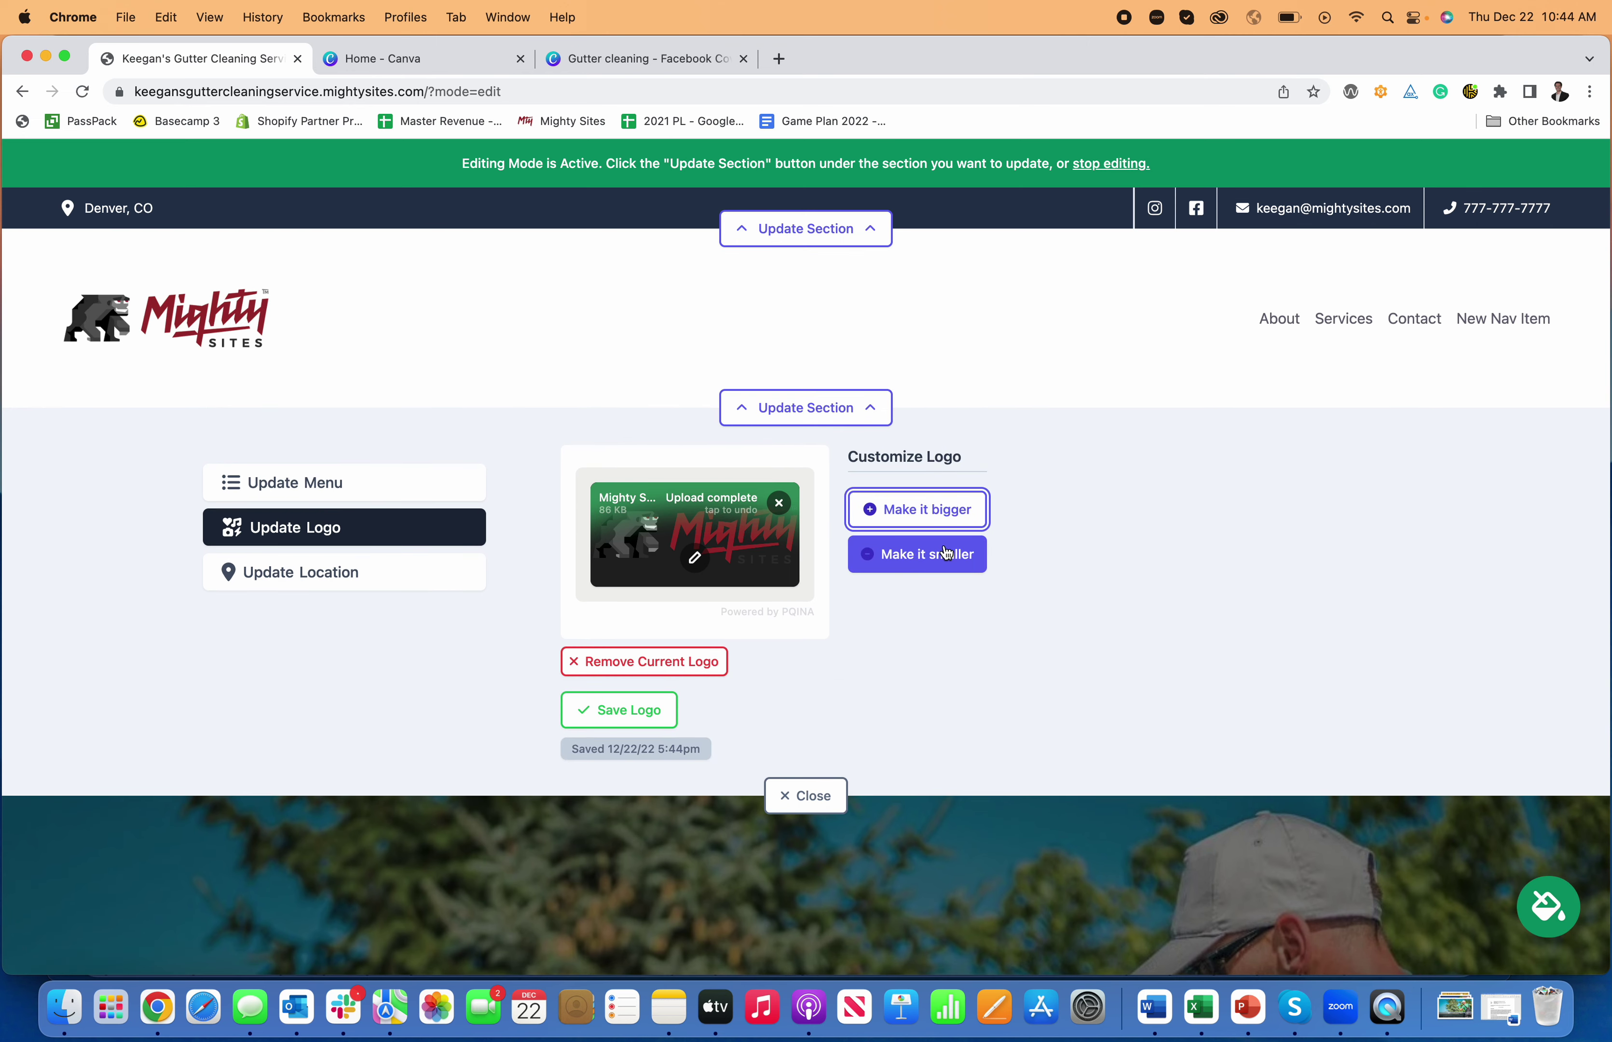
click(947, 554)
- Crop the empty space above and below the logo, save it, and close the logo settings
click(696, 544)
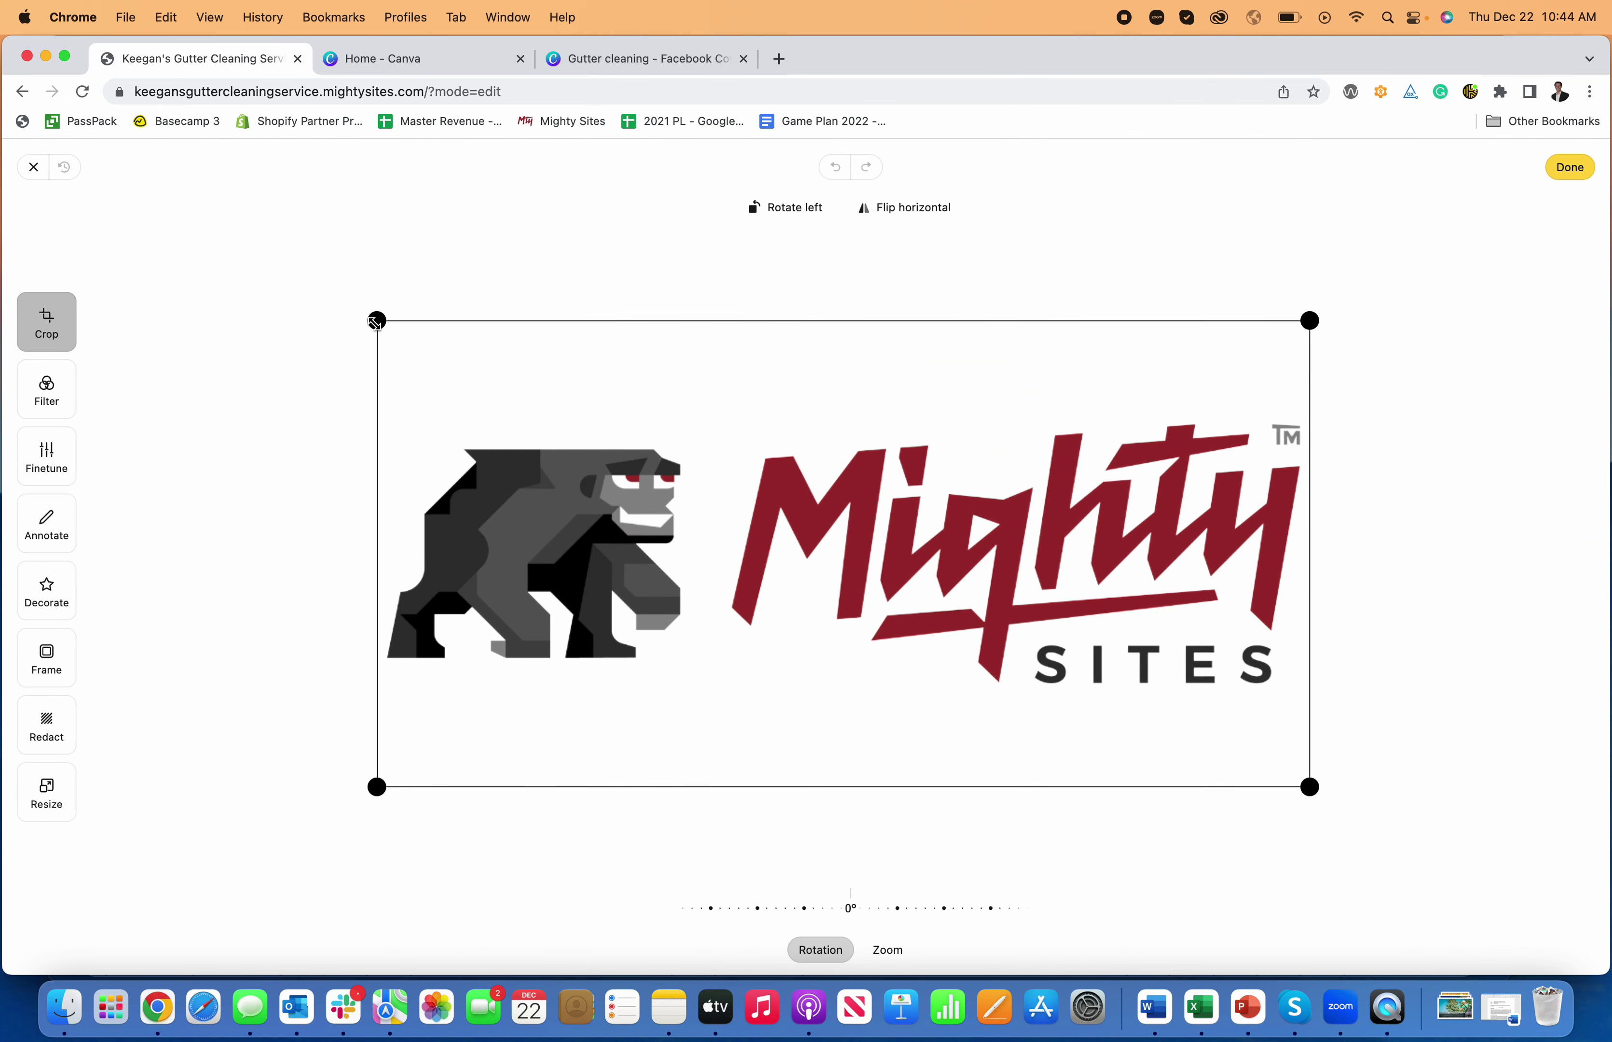
drag(377, 321, 377, 410)
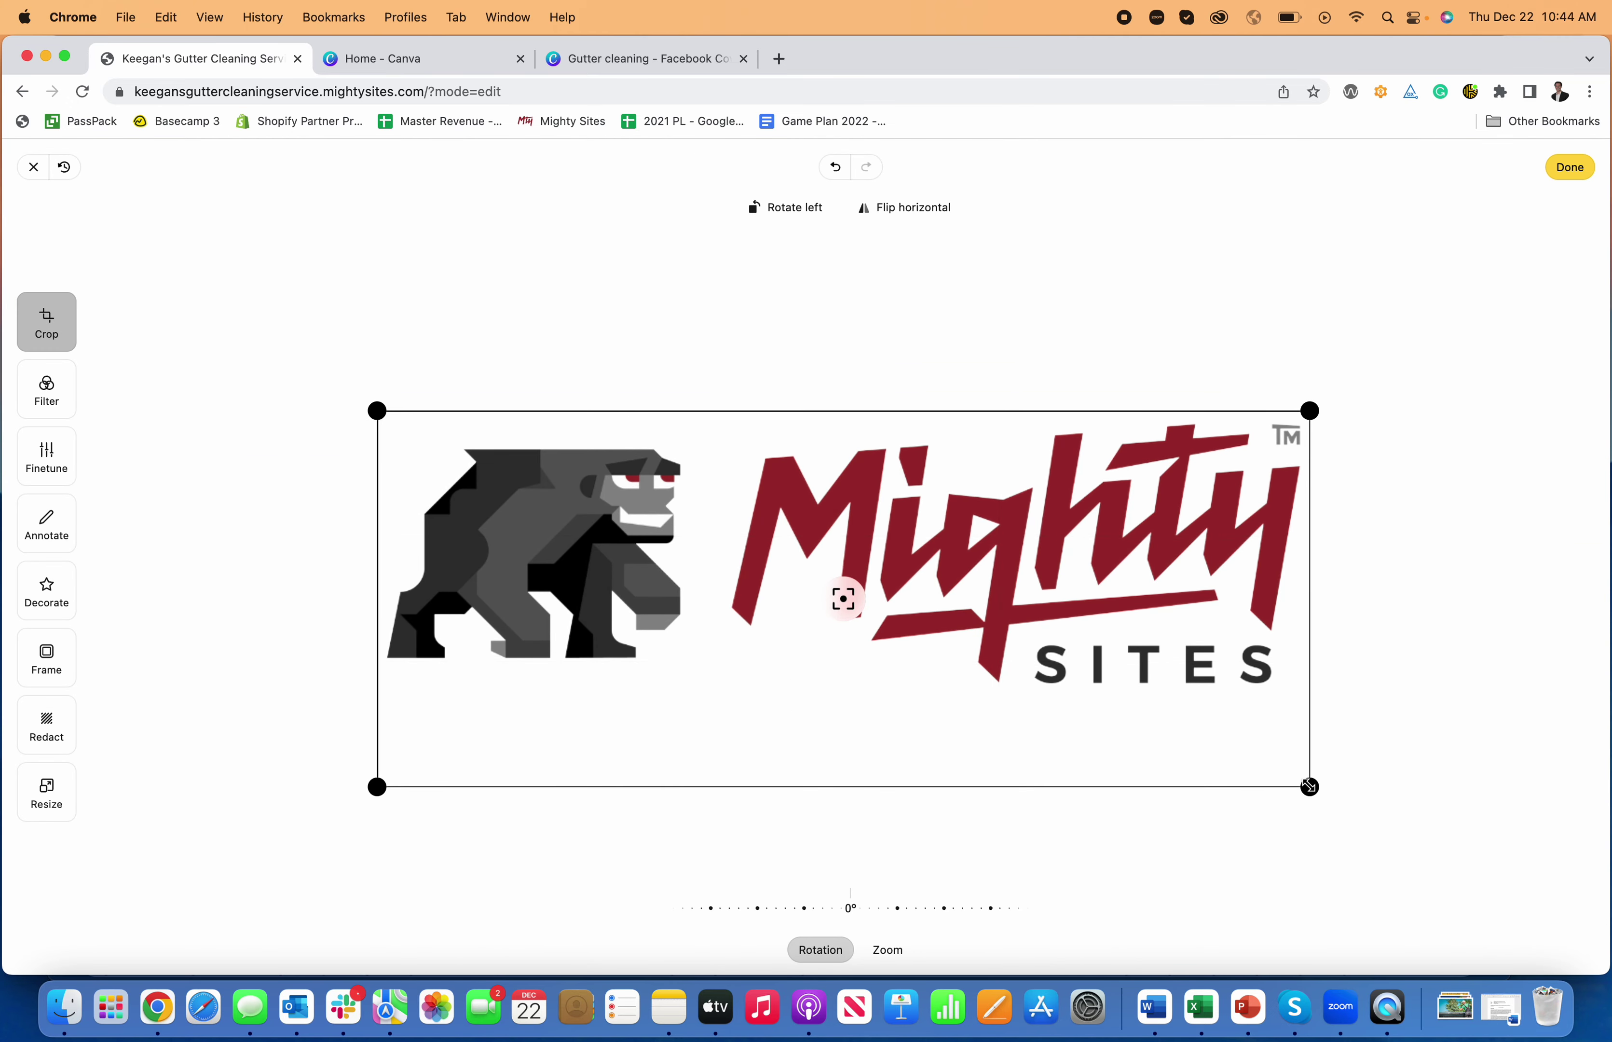
drag(1309, 786, 1306, 699)
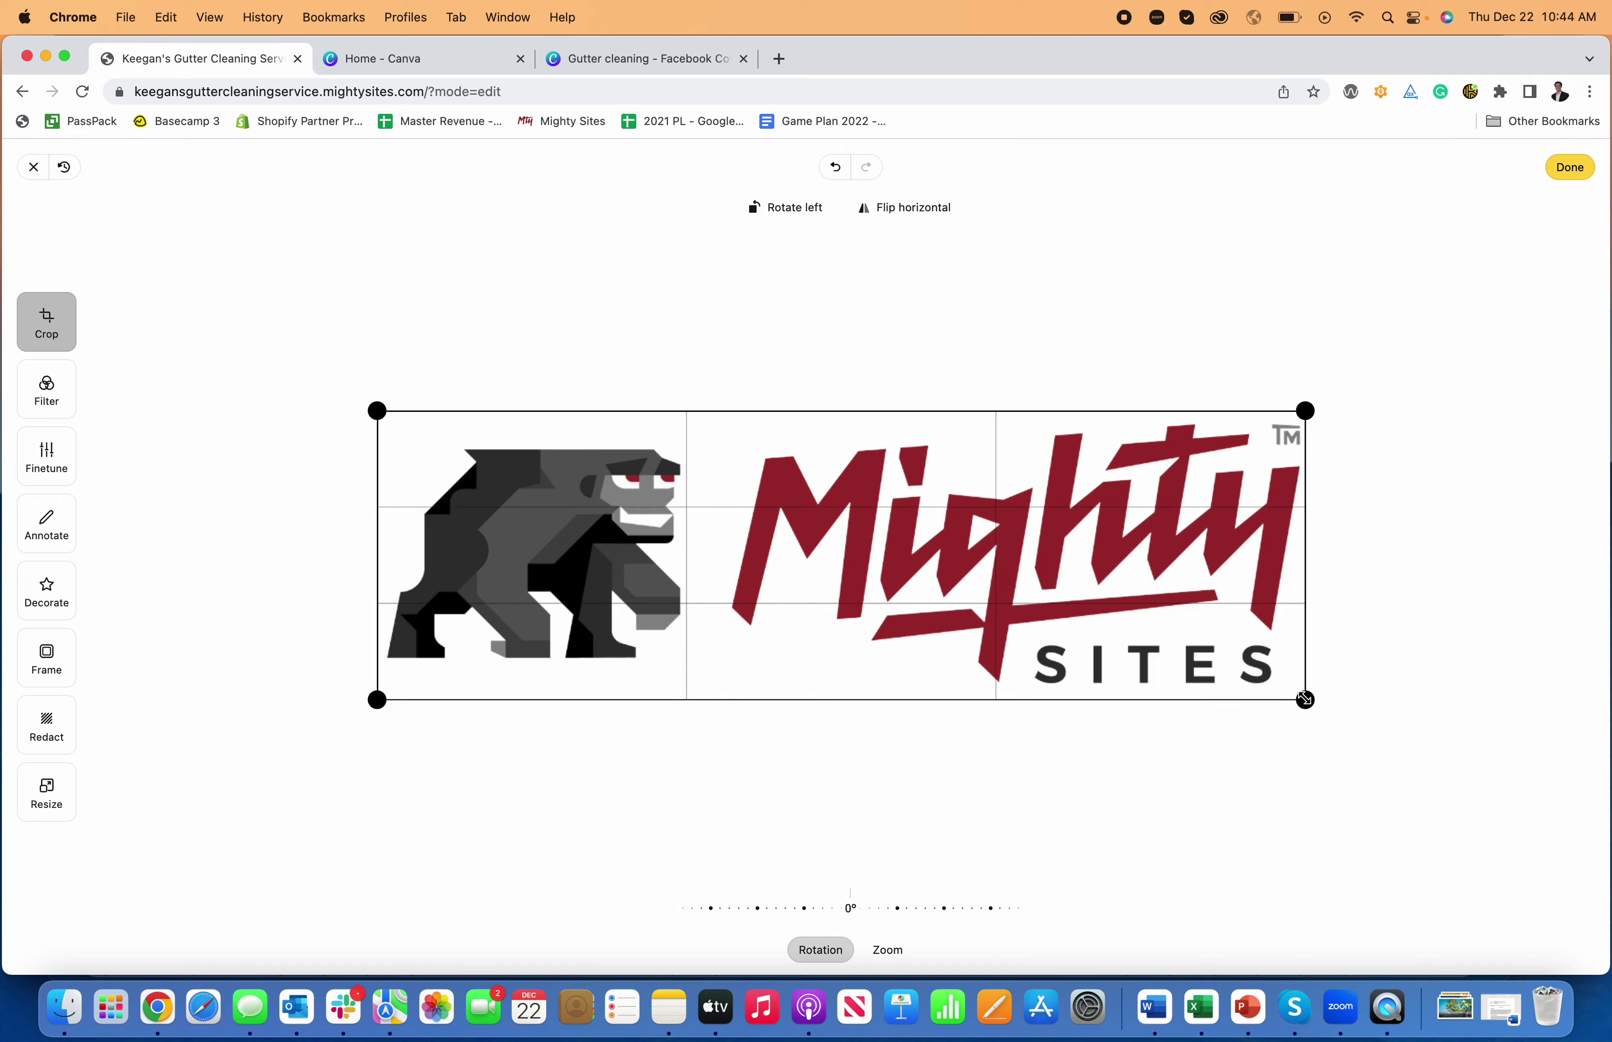
click(1576, 167)
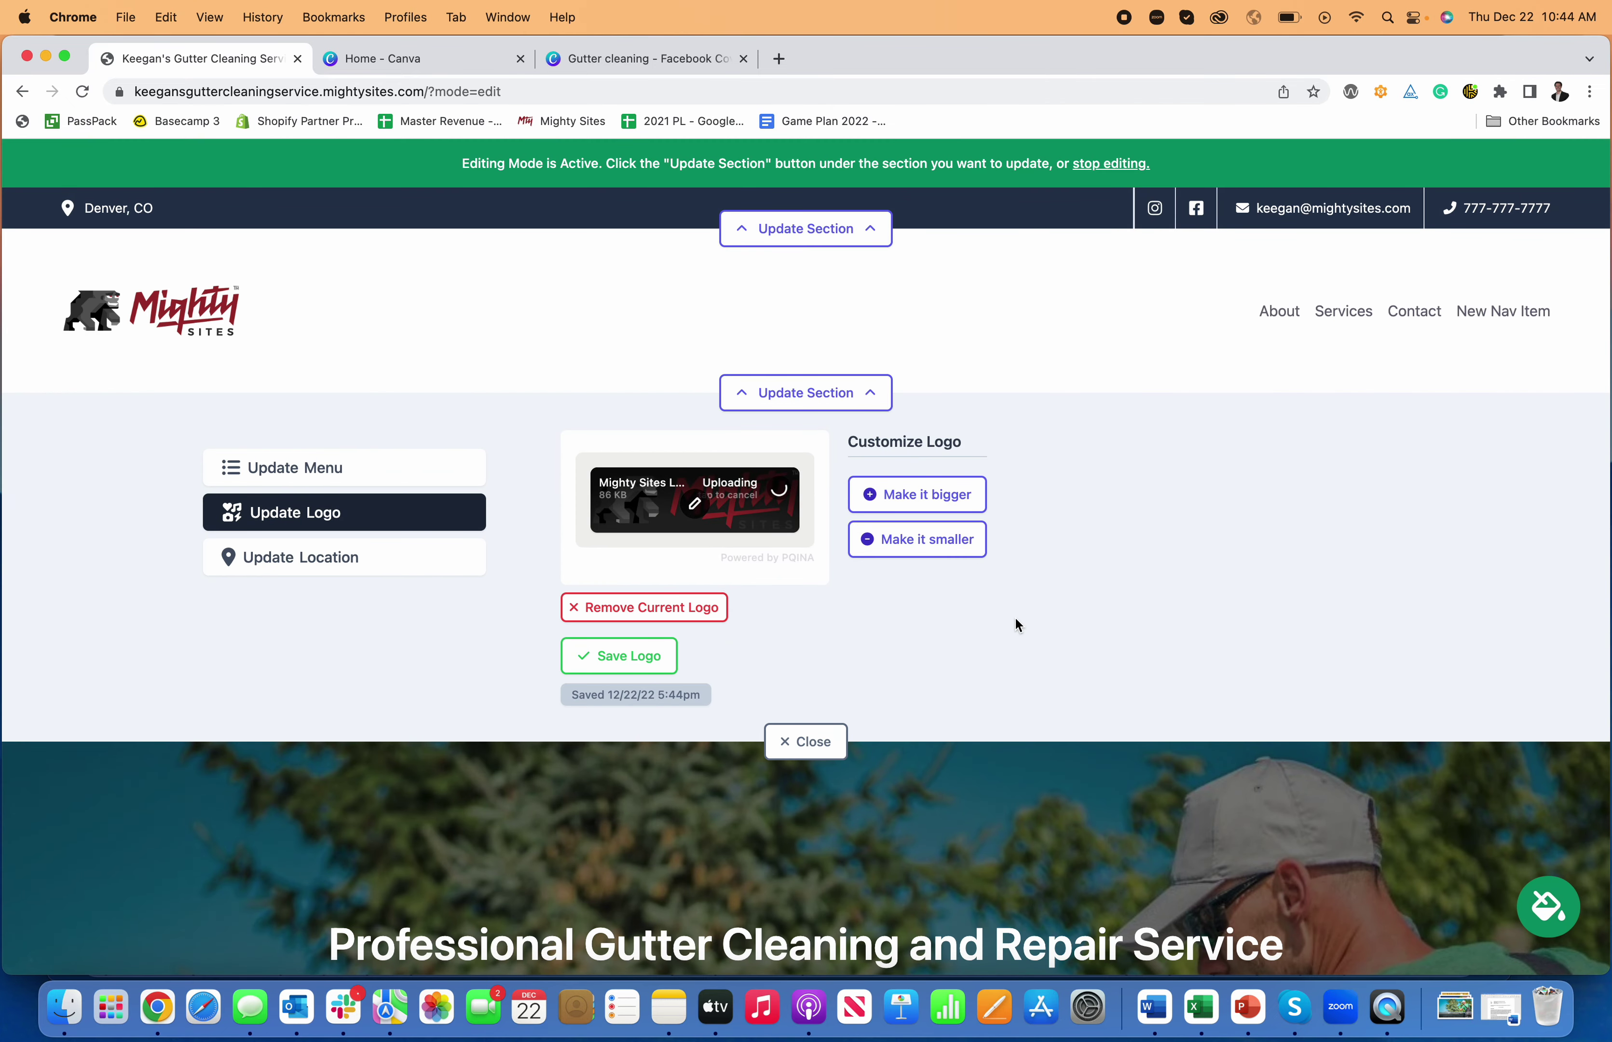
click(662, 654)
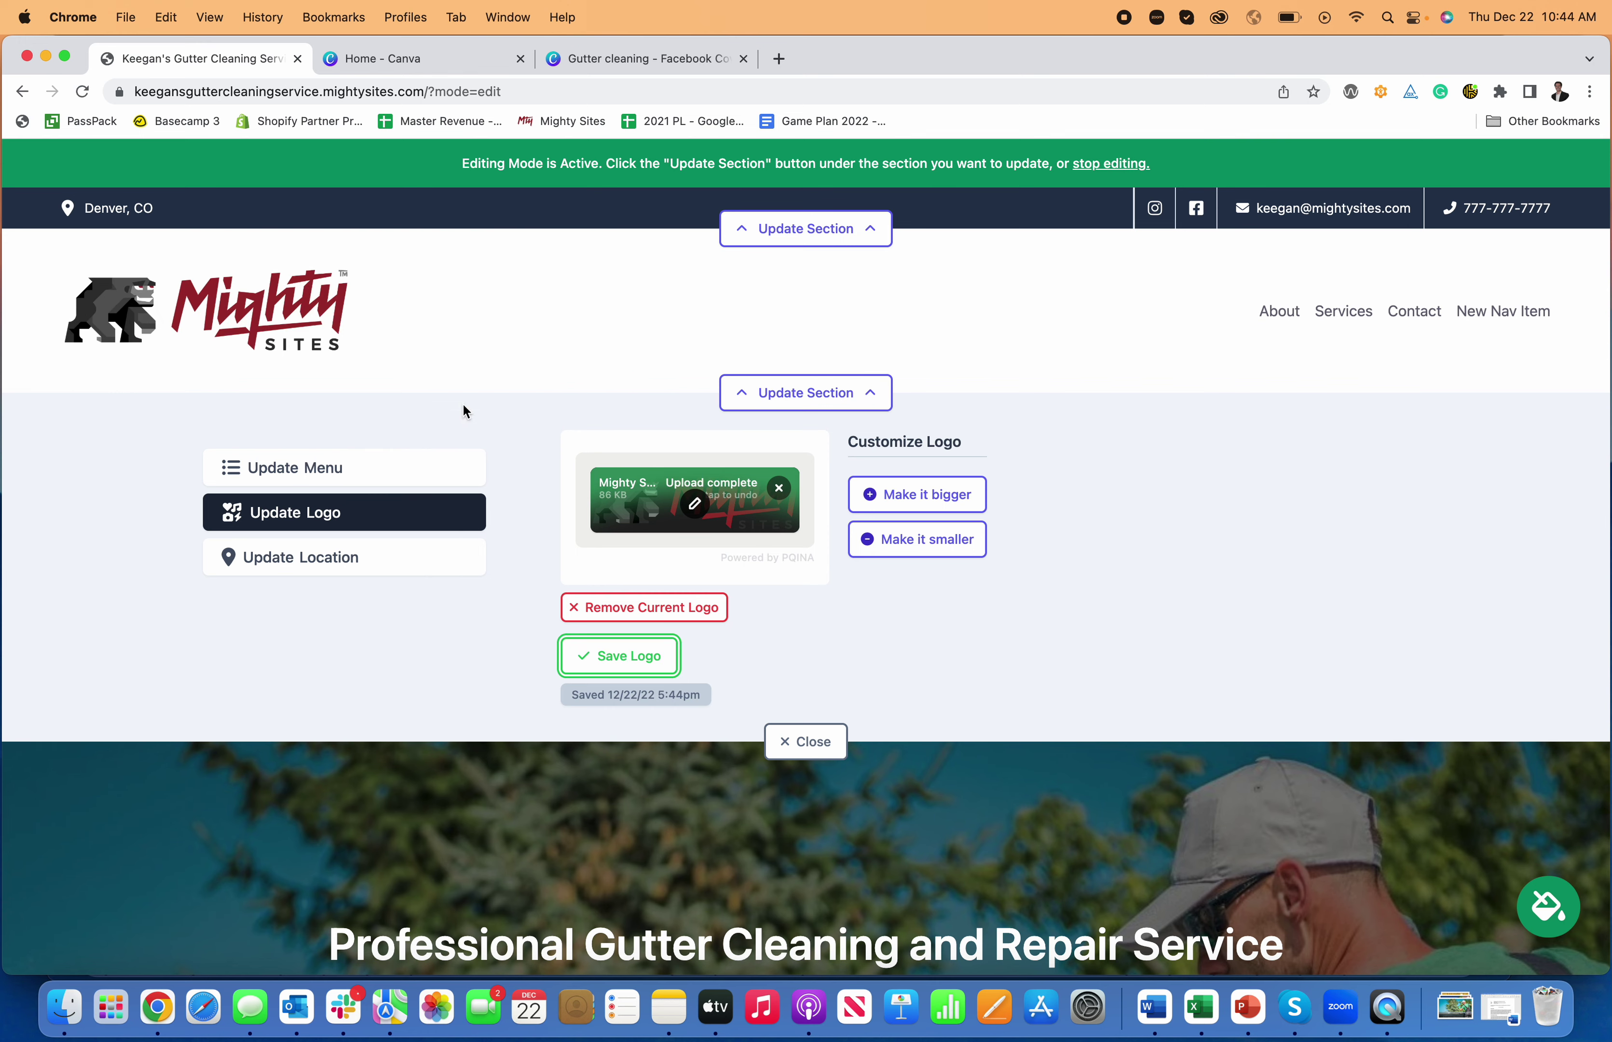
click(803, 393)
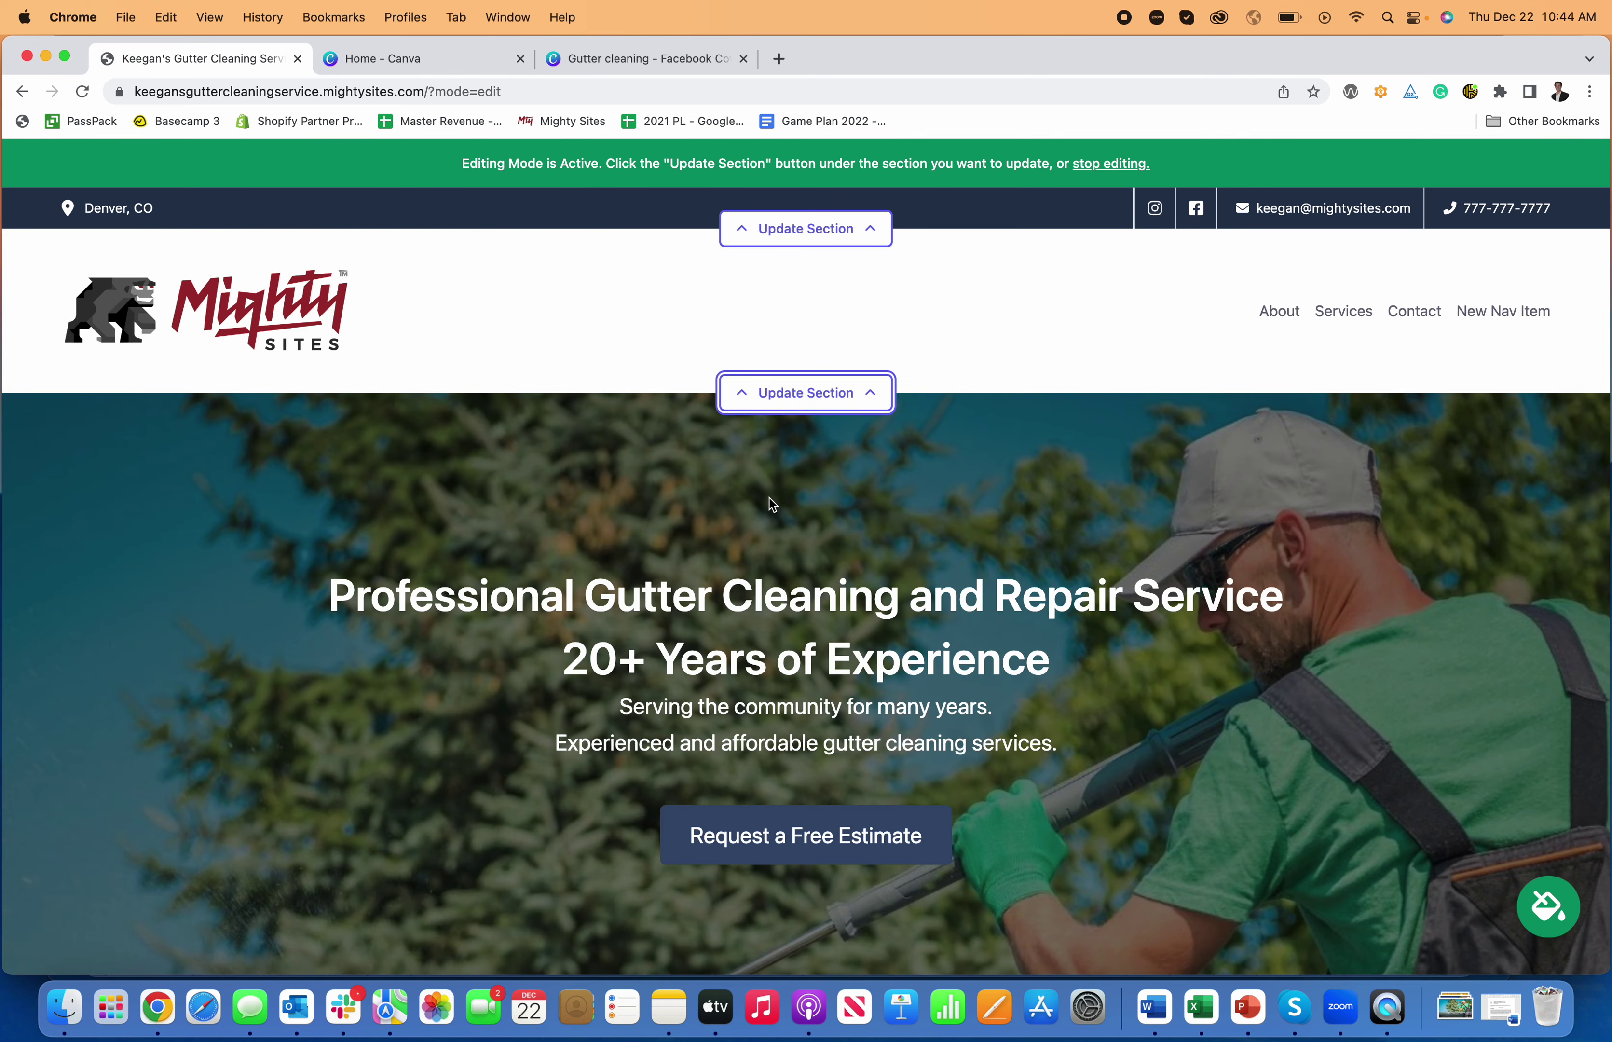
scroll(770, 501, down, 5)
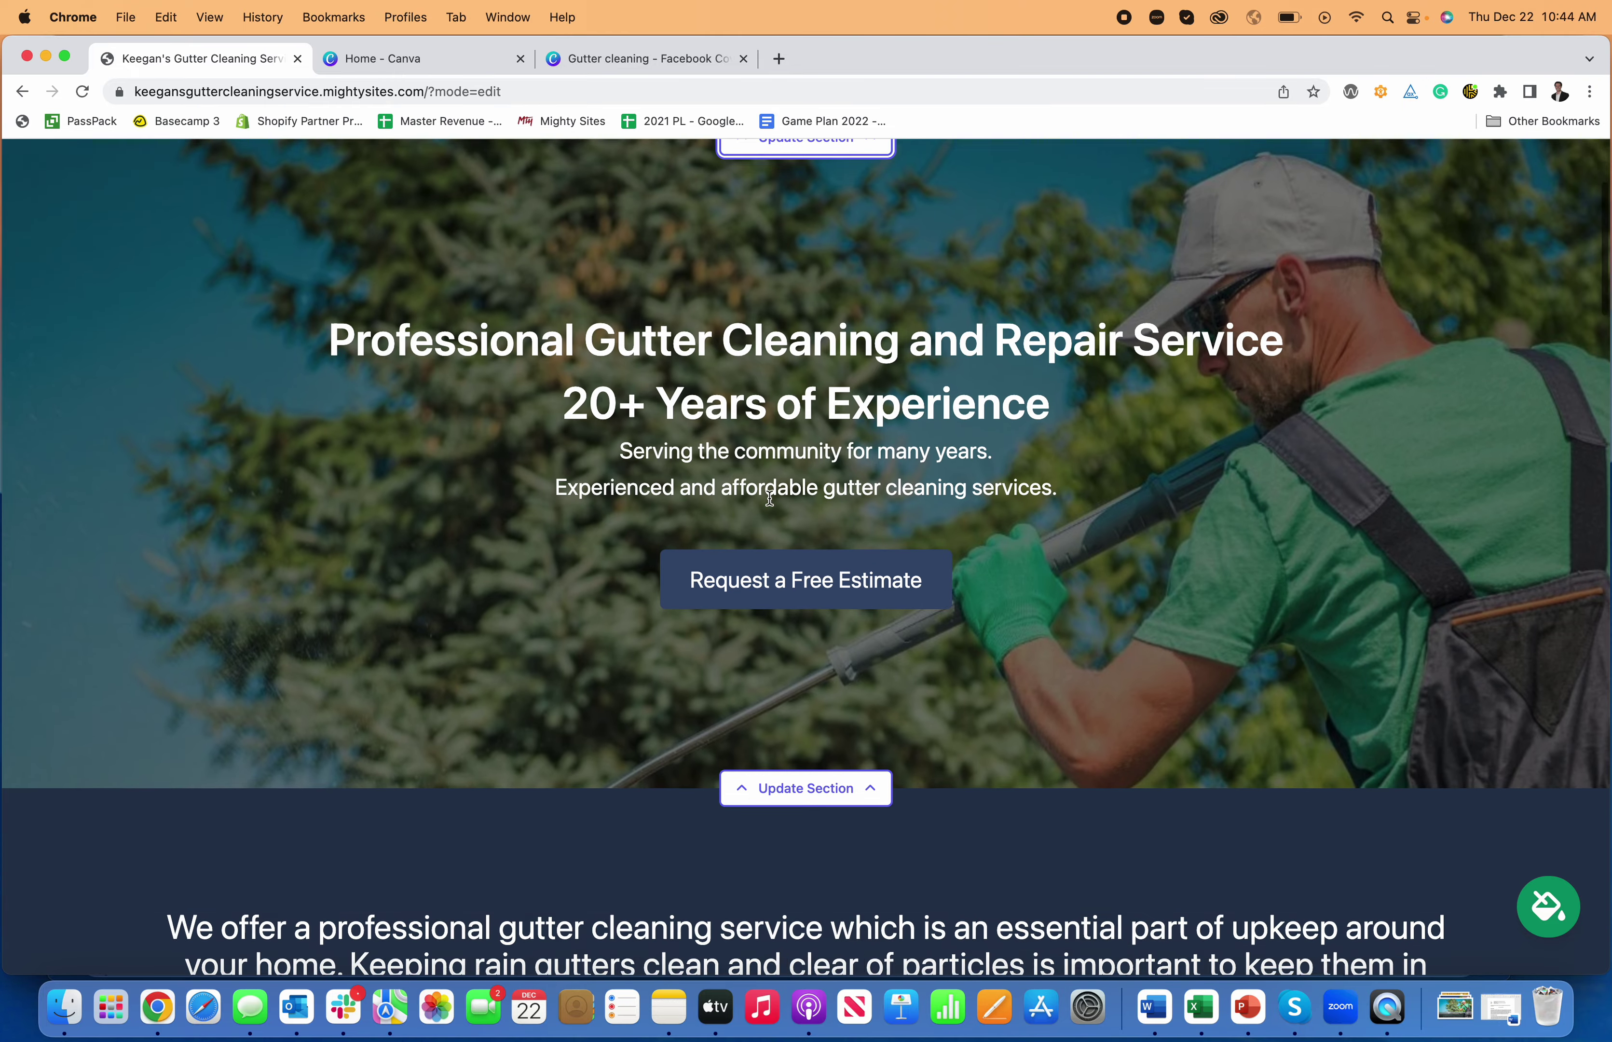
scroll(770, 501, down, 6)
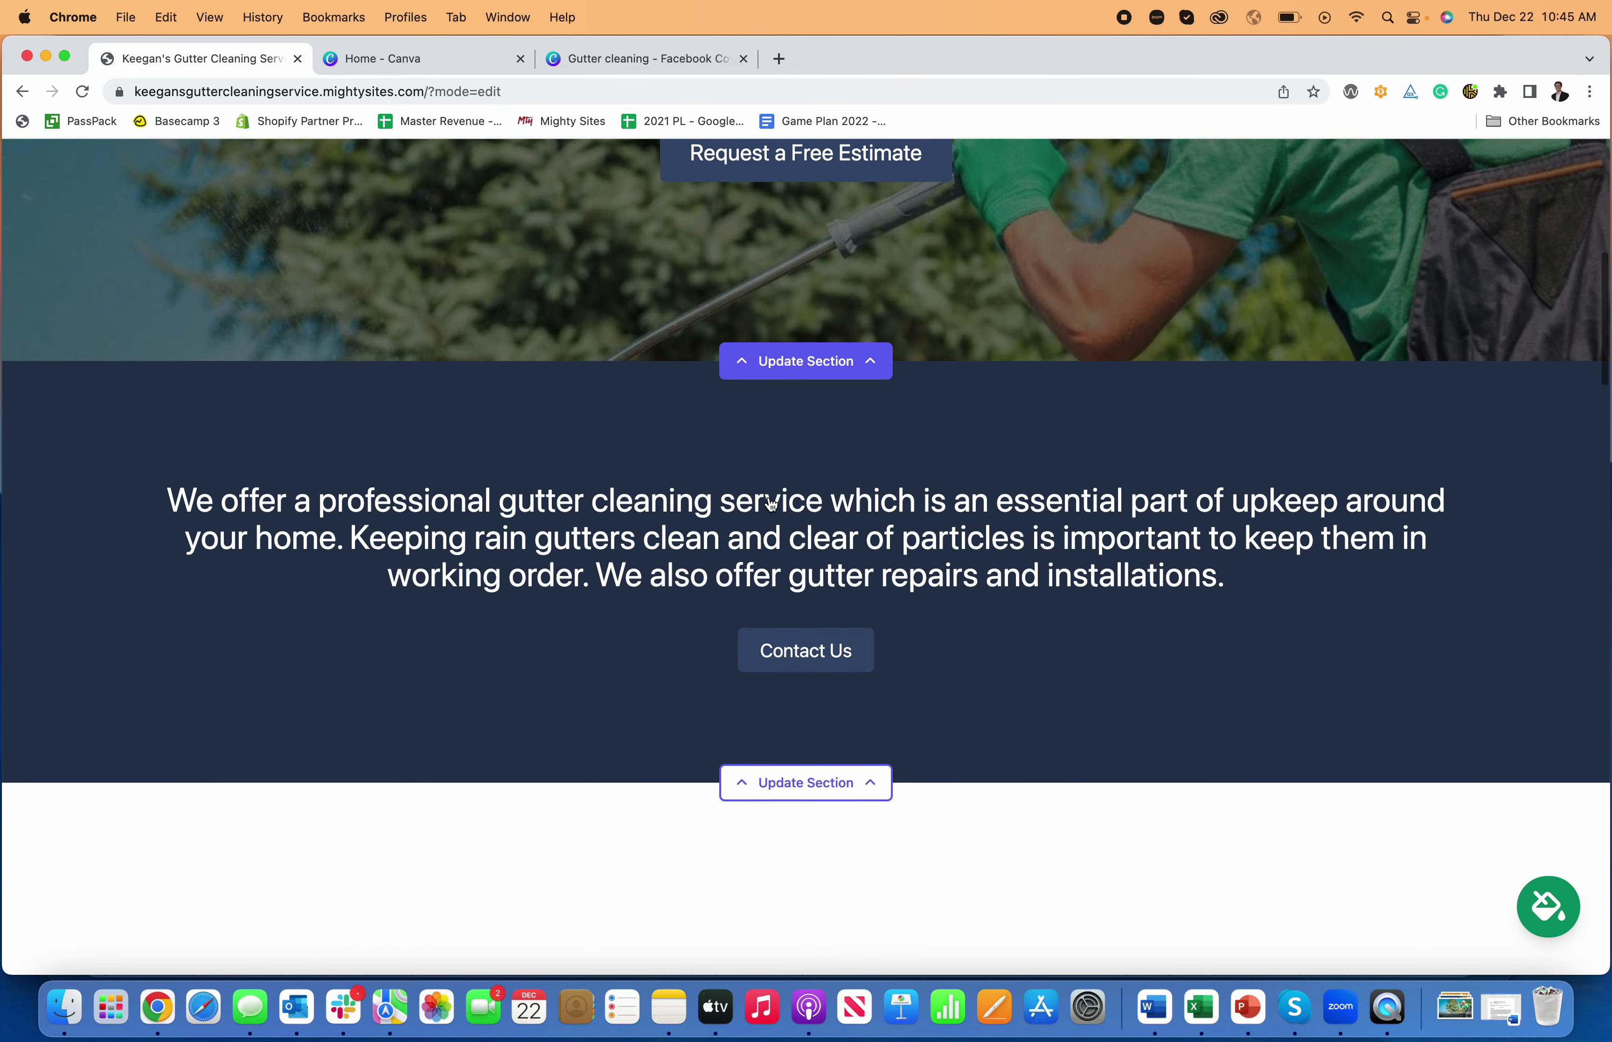
scroll(769, 502, down, 4)
click(782, 514)
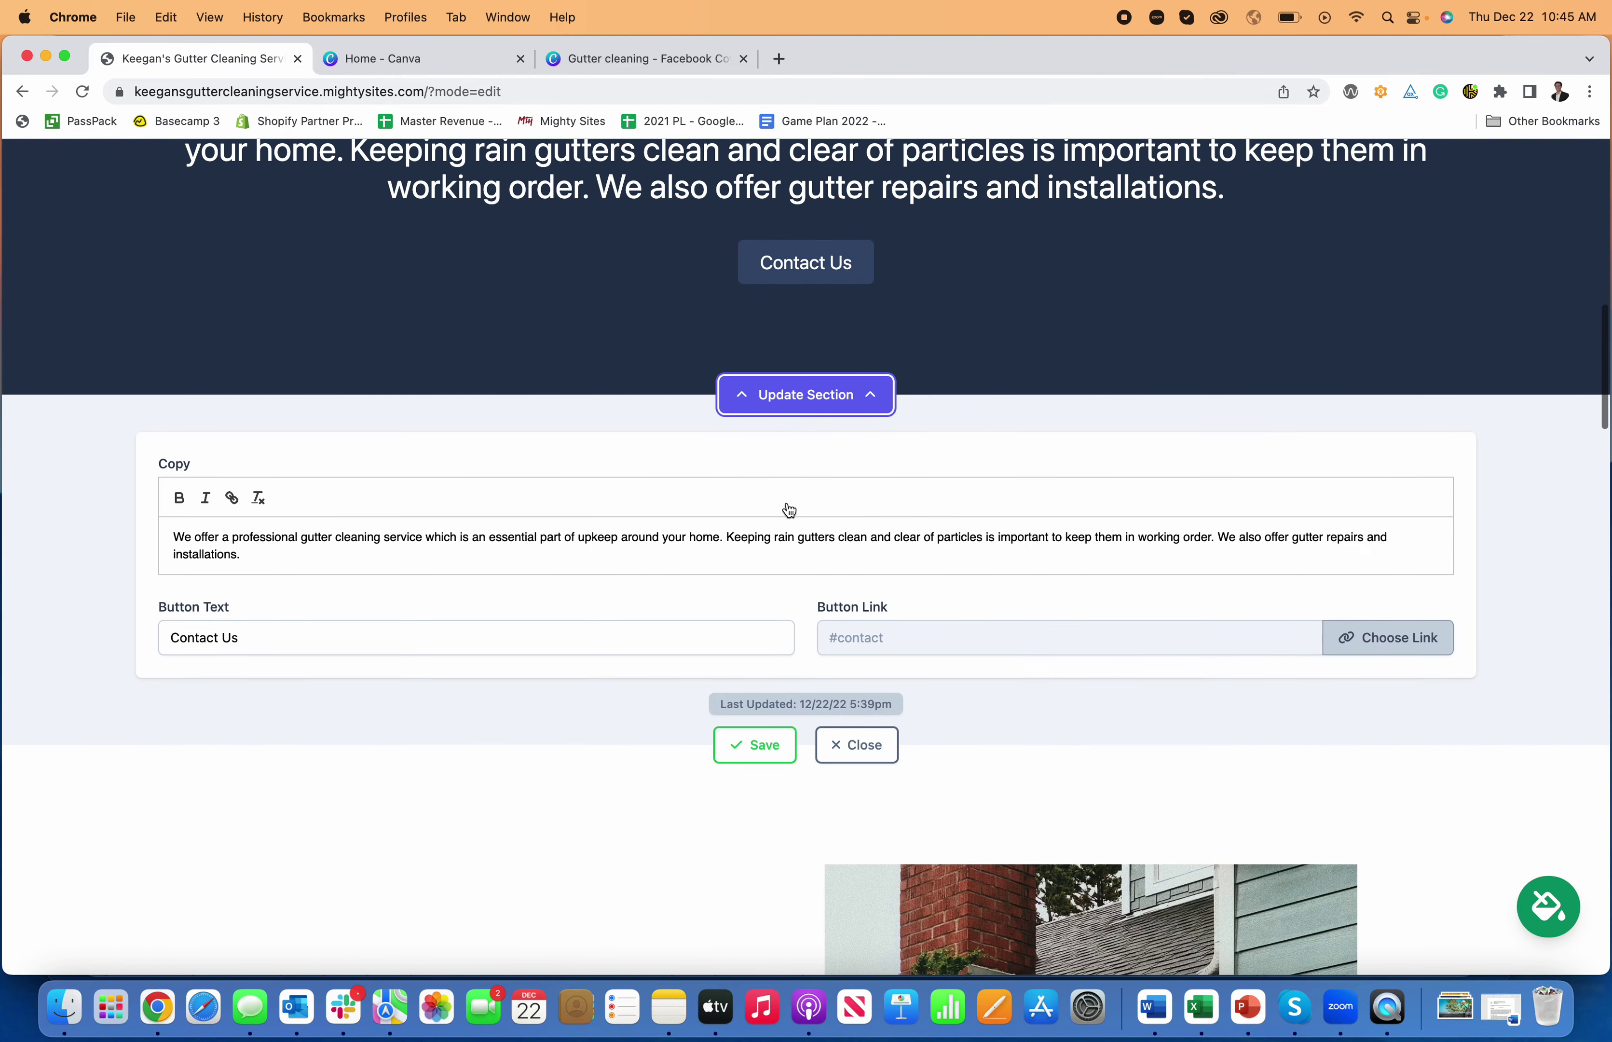
click(683, 557)
scroll(673, 554, up, 2)
scroll(576, 544, down, 3)
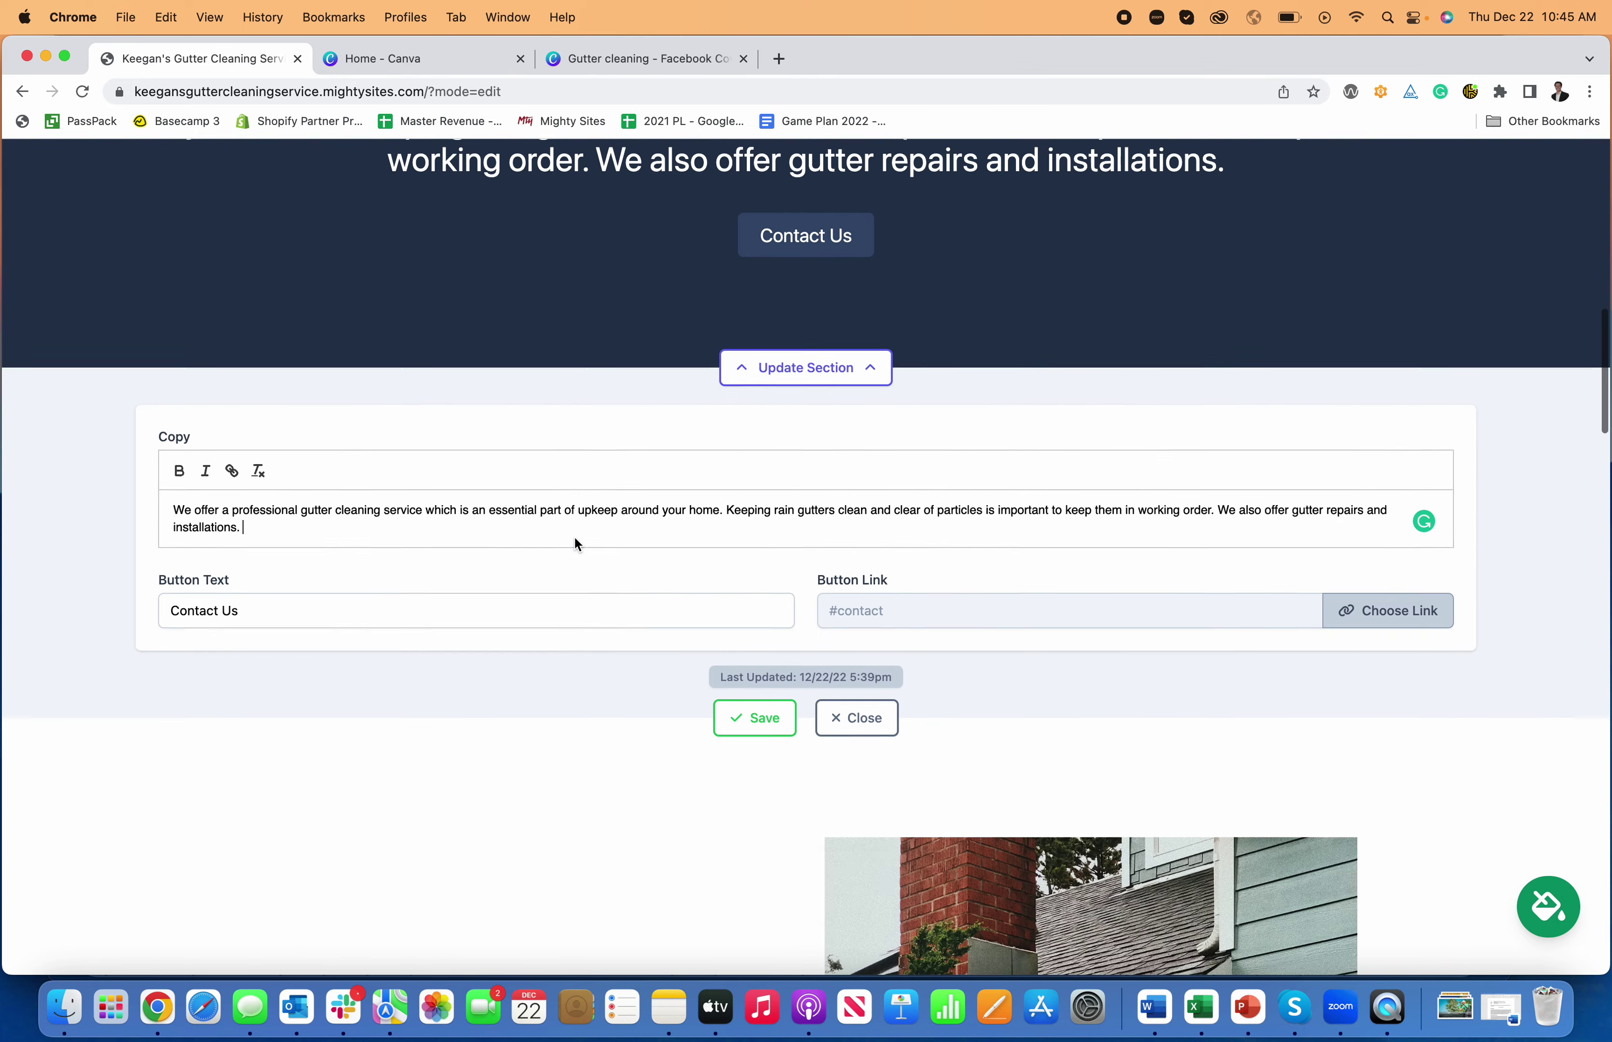
scroll(575, 538, down, 20)
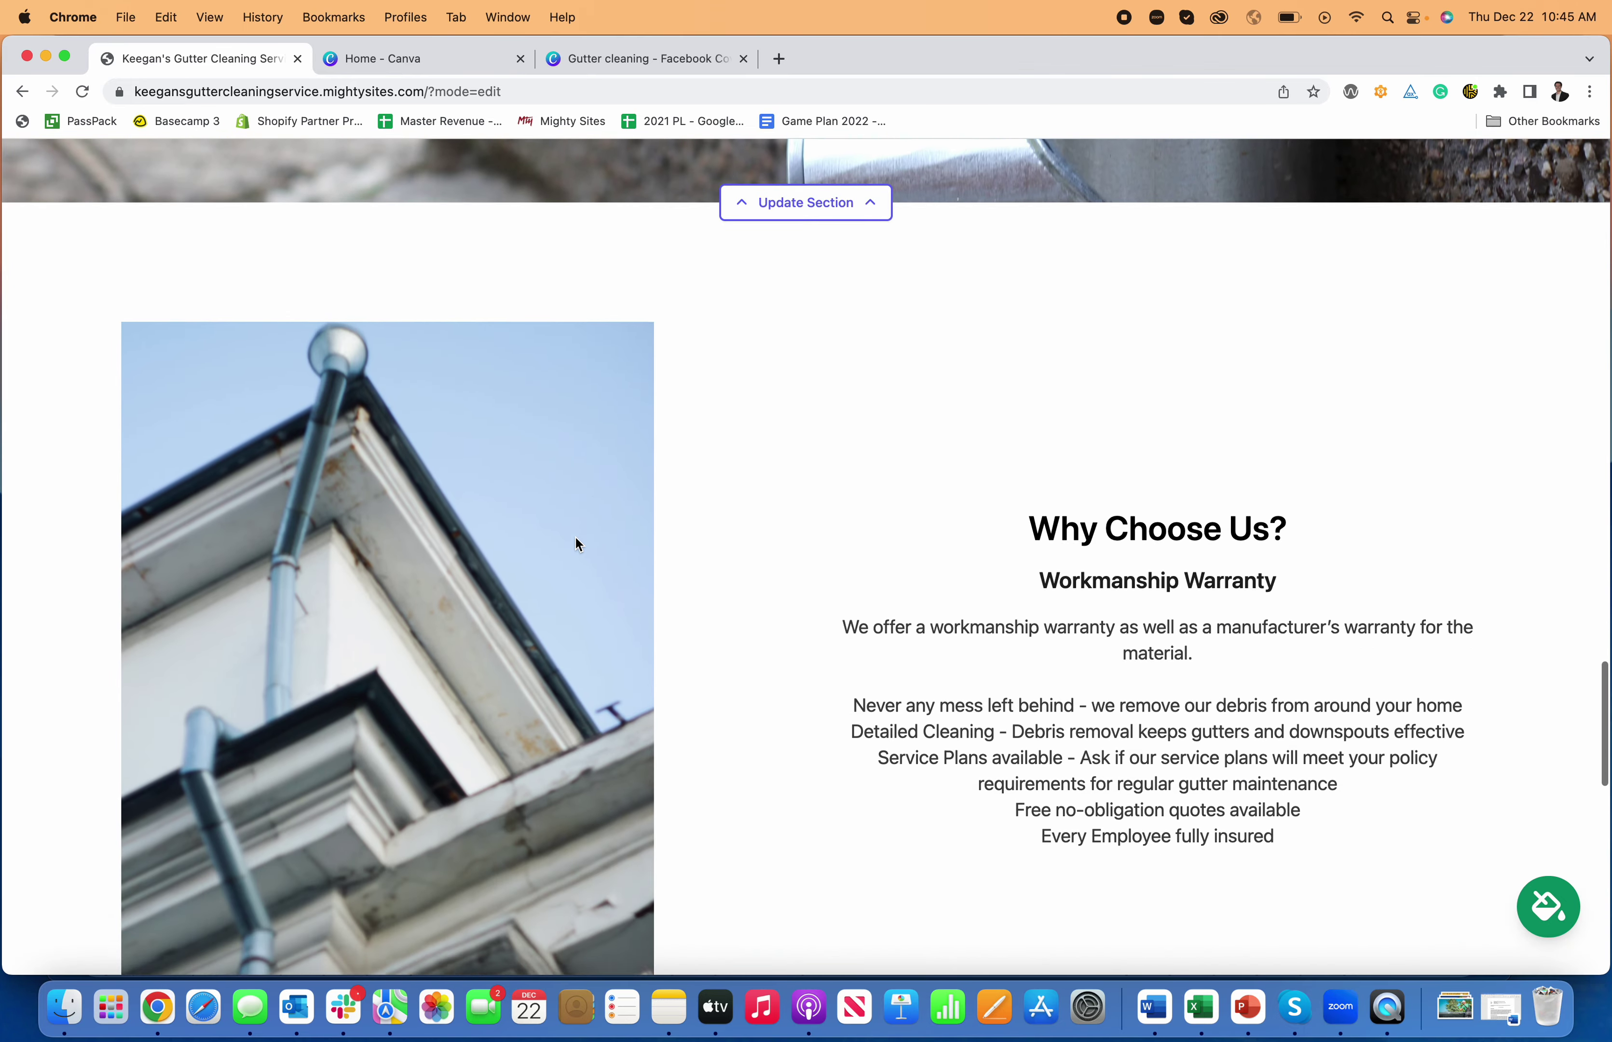
scroll(576, 544, down, 15)
scroll(576, 544, up, 6)
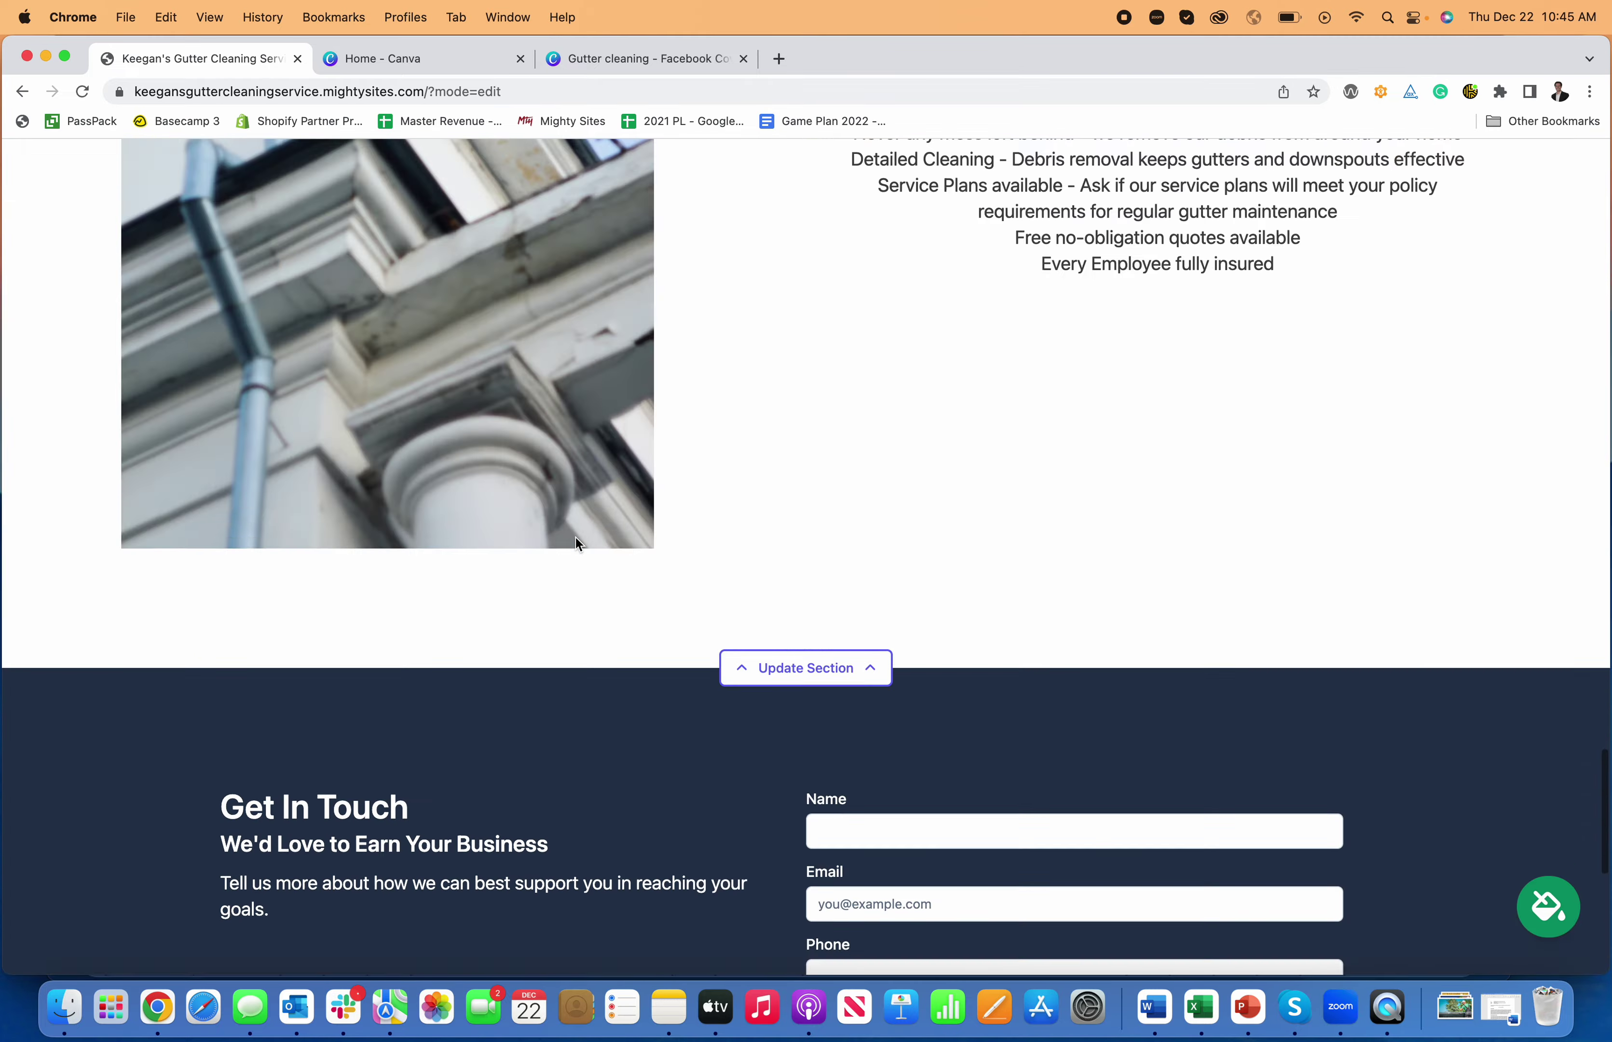
scroll(576, 538, up, 20)
scroll(577, 538, down, 3)
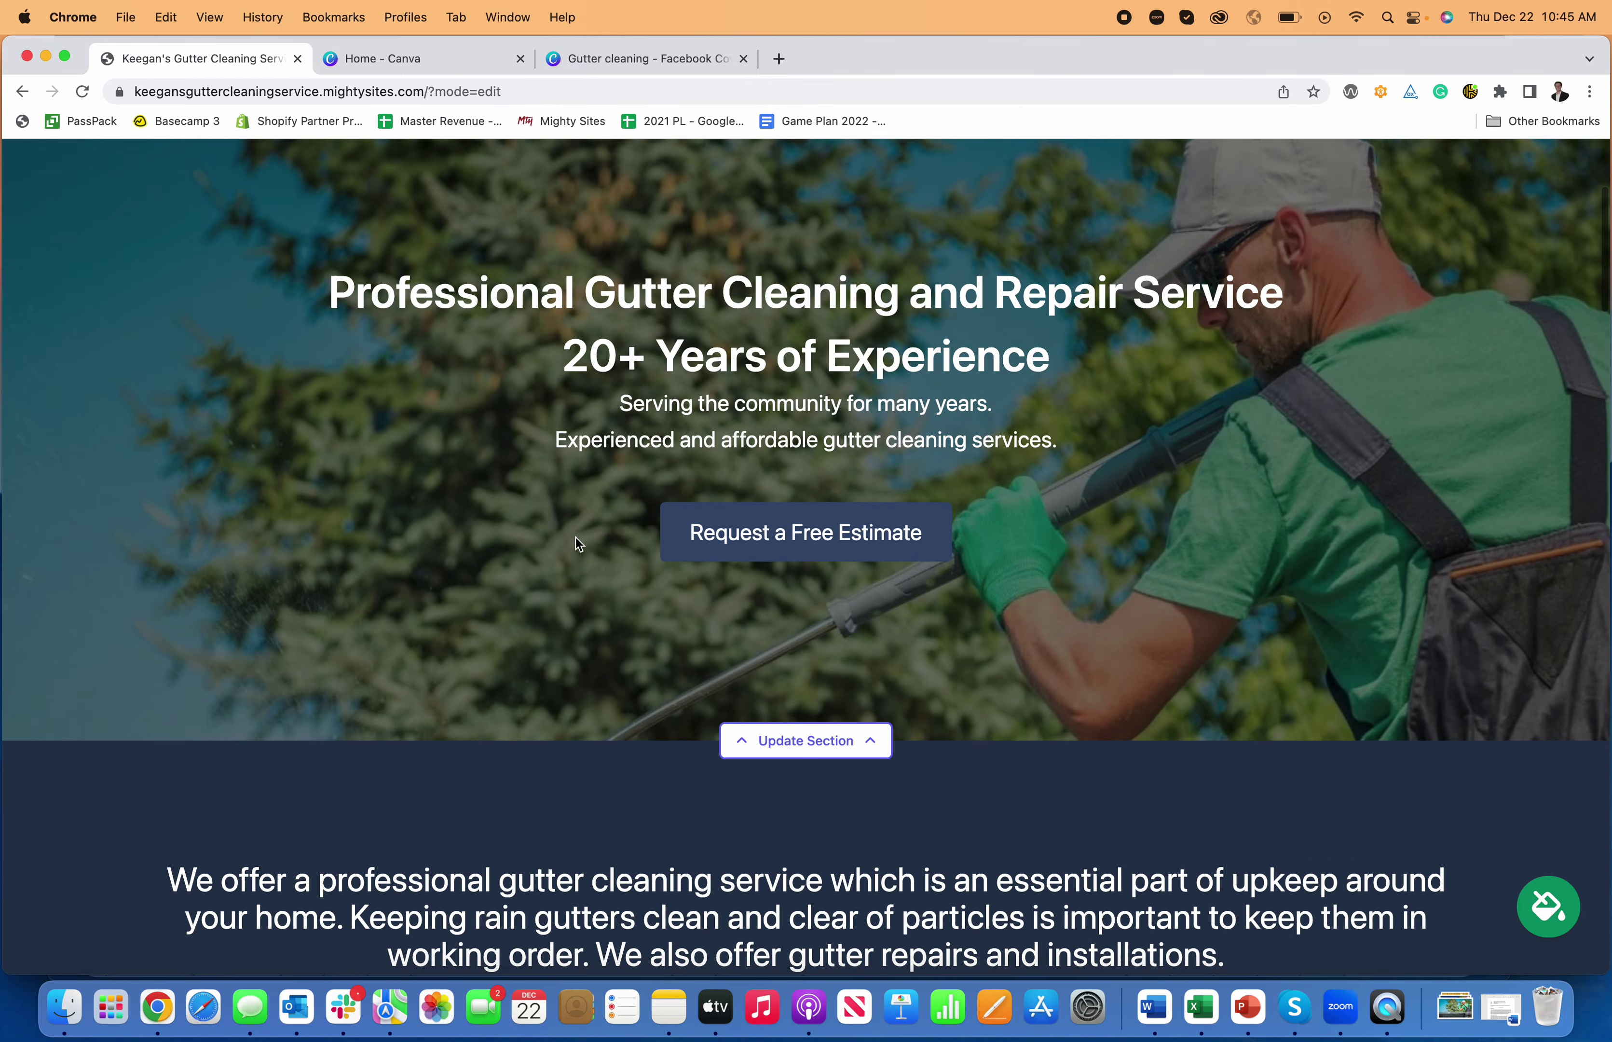
scroll(576, 538, up, 3)
scroll(576, 537, down, 7)
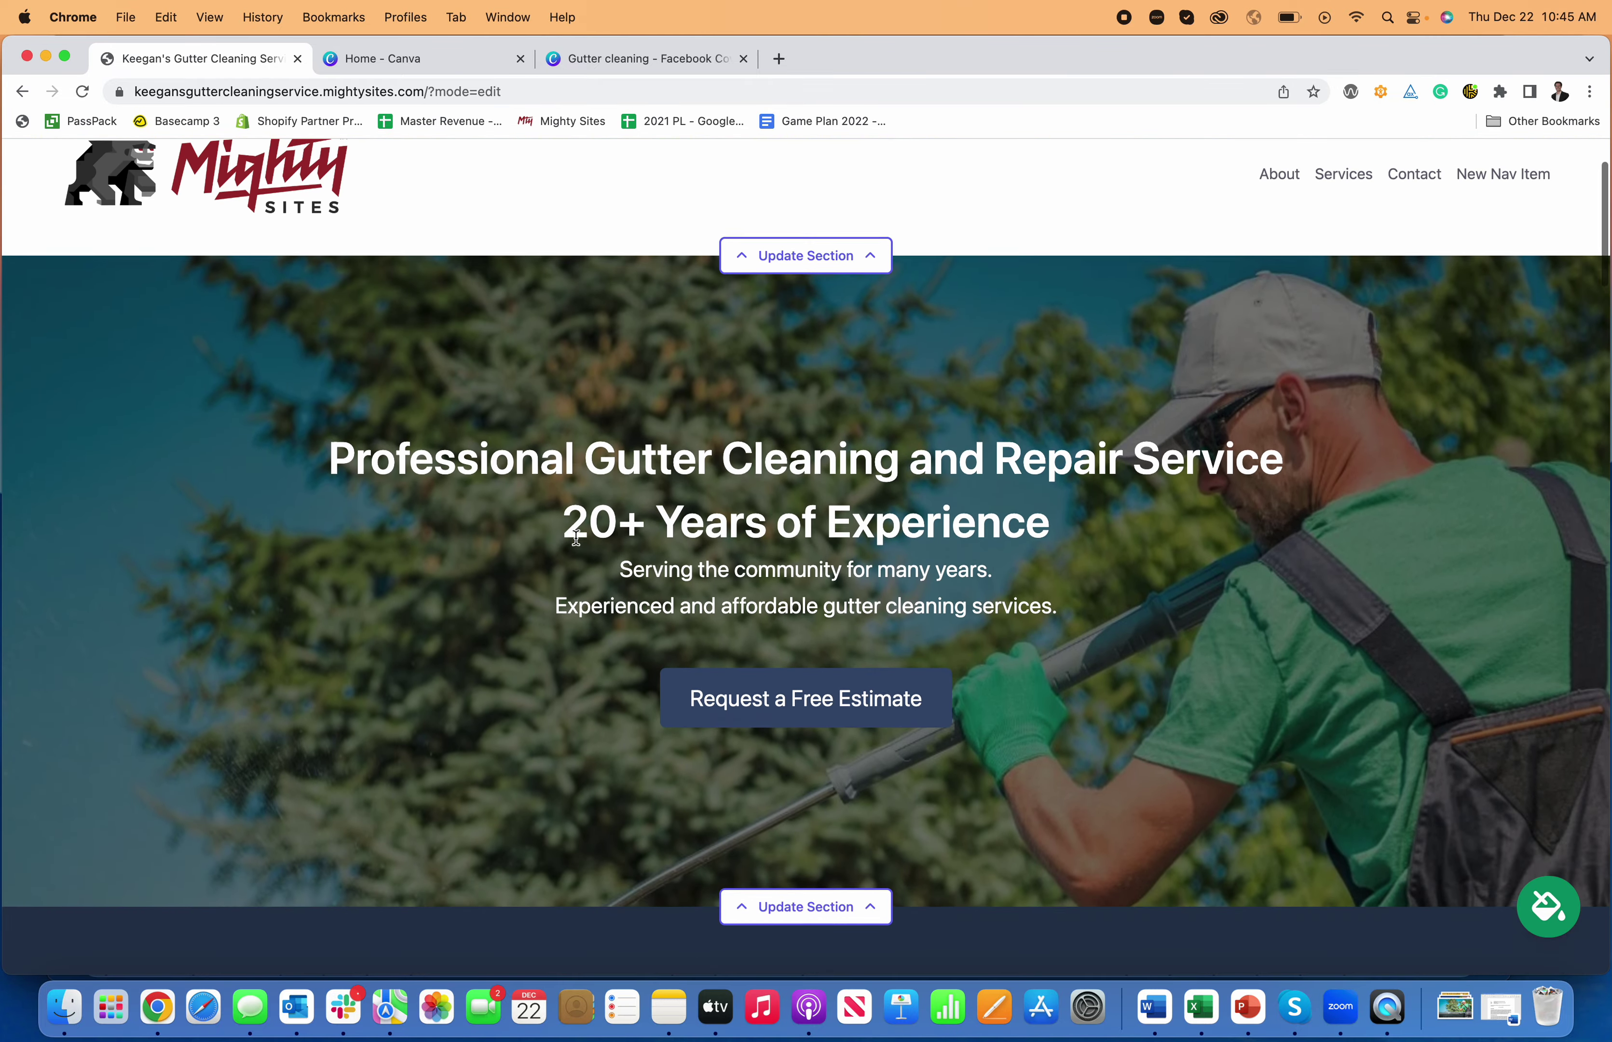
scroll(576, 538, up, 4)
scroll(576, 538, up, 2)
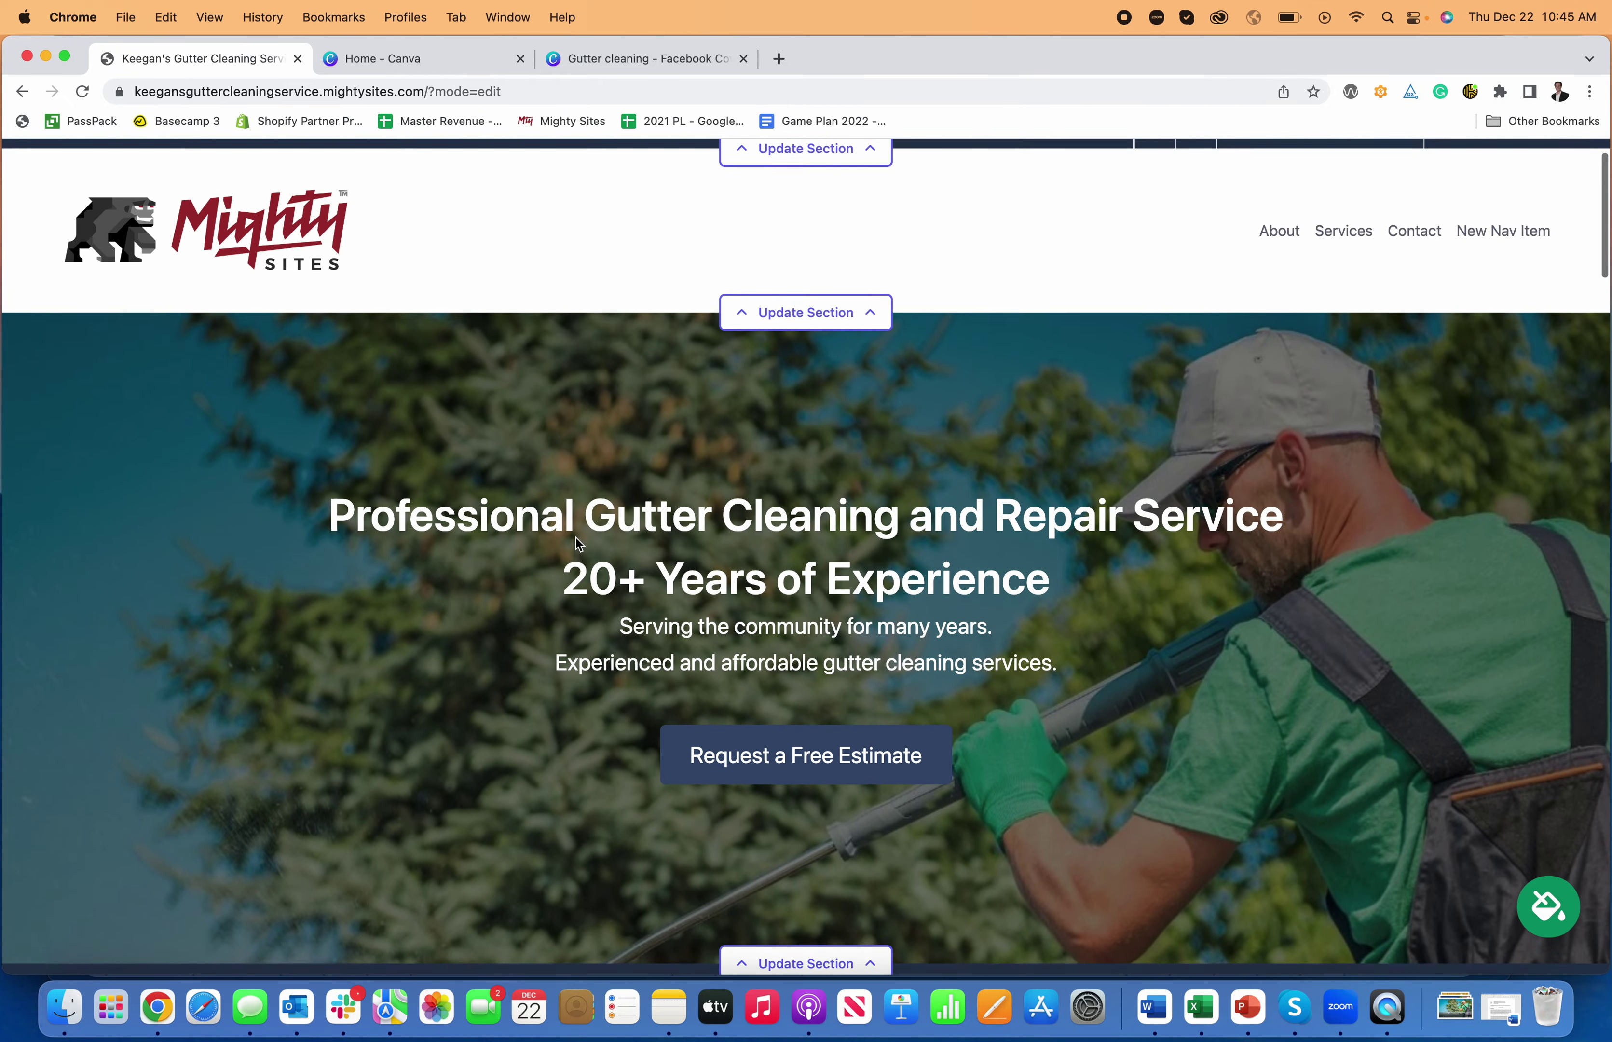
scroll(576, 538, down, 10)
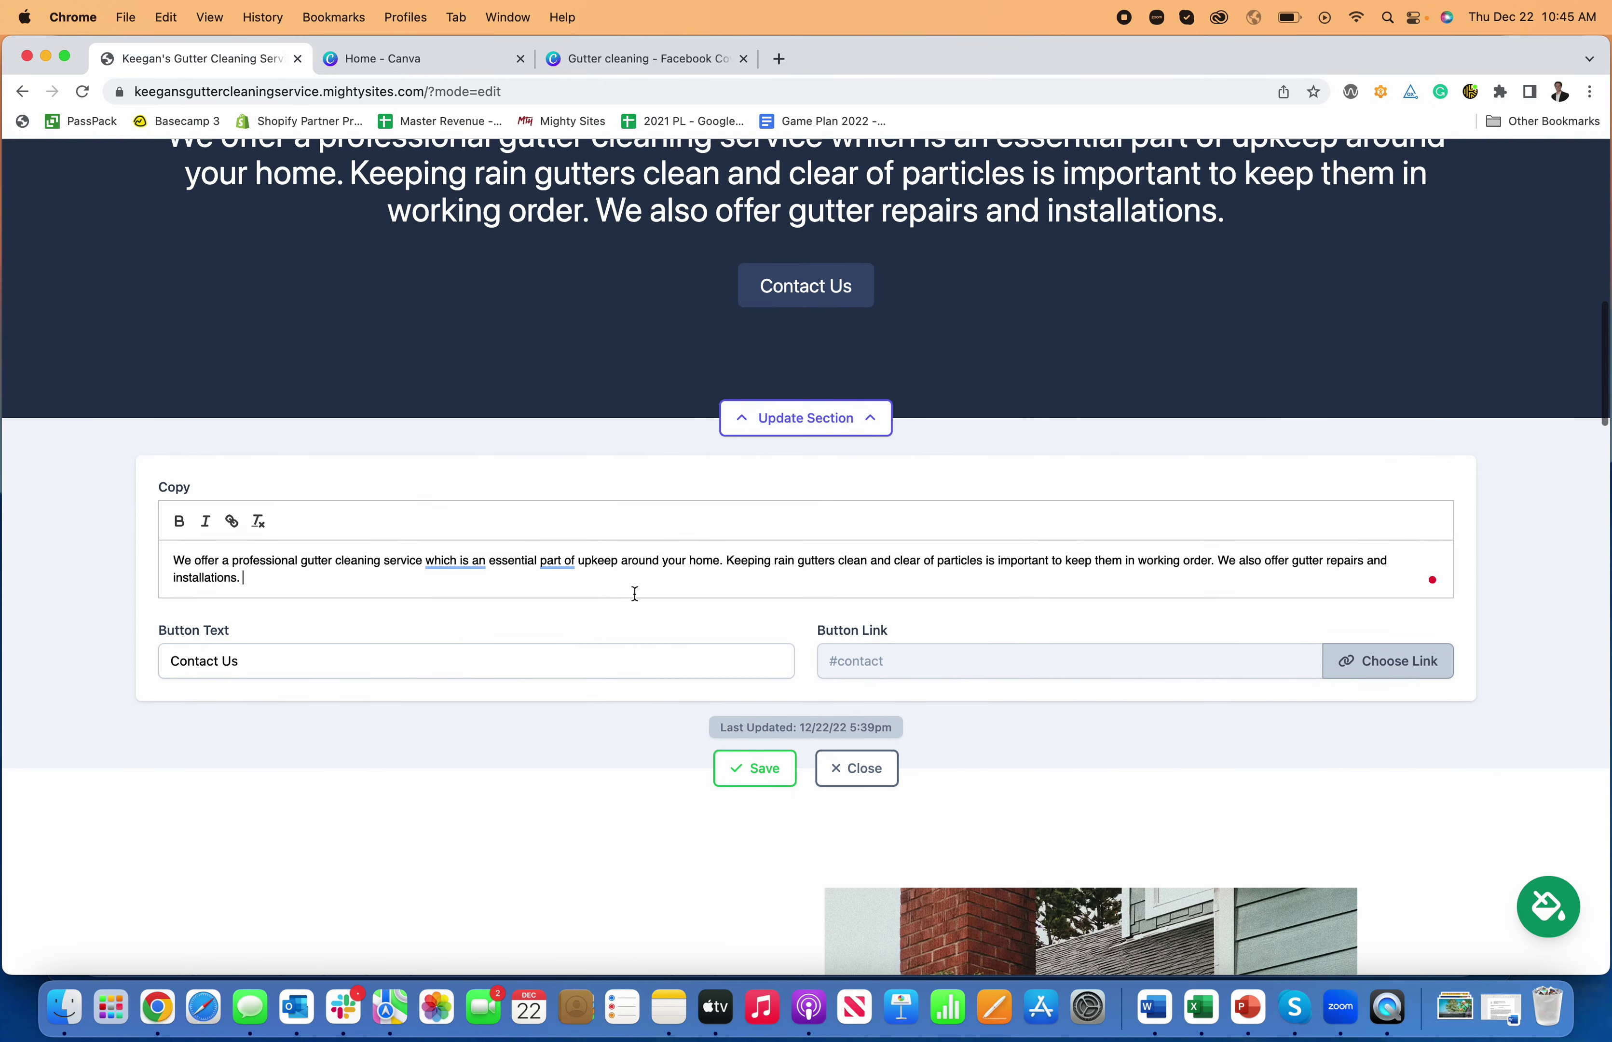
scroll(651, 587, up, 8)
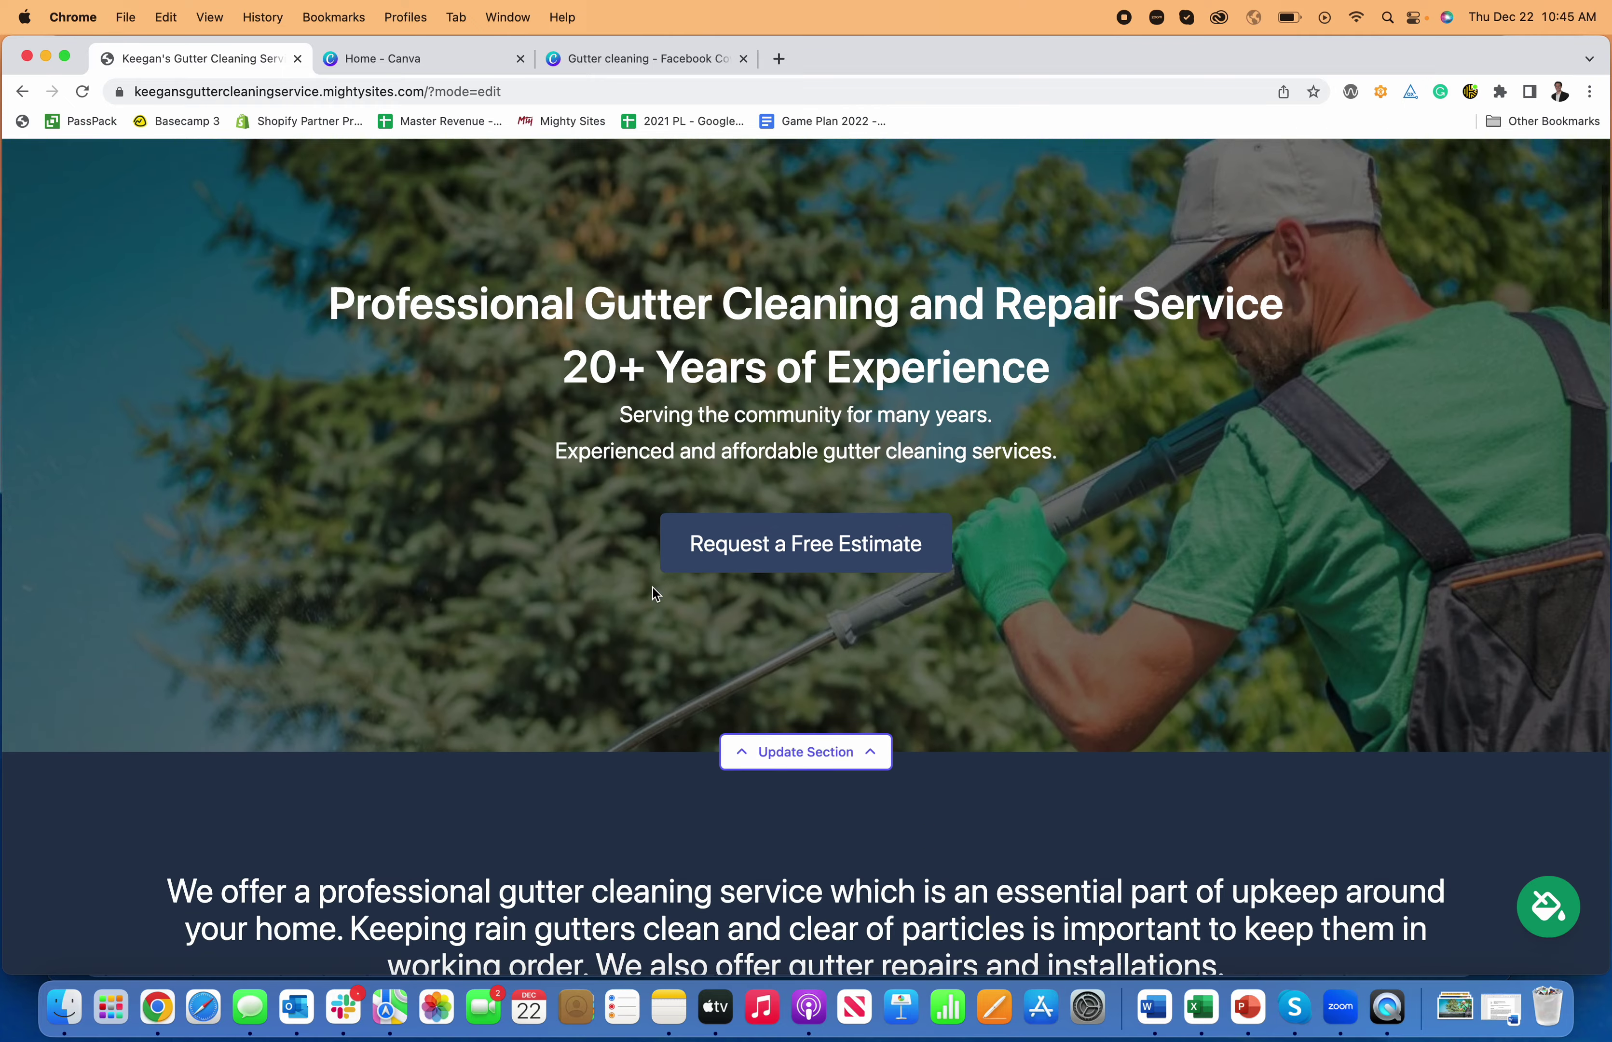
scroll(653, 586, down, 9)
scroll(650, 588, down, 3)
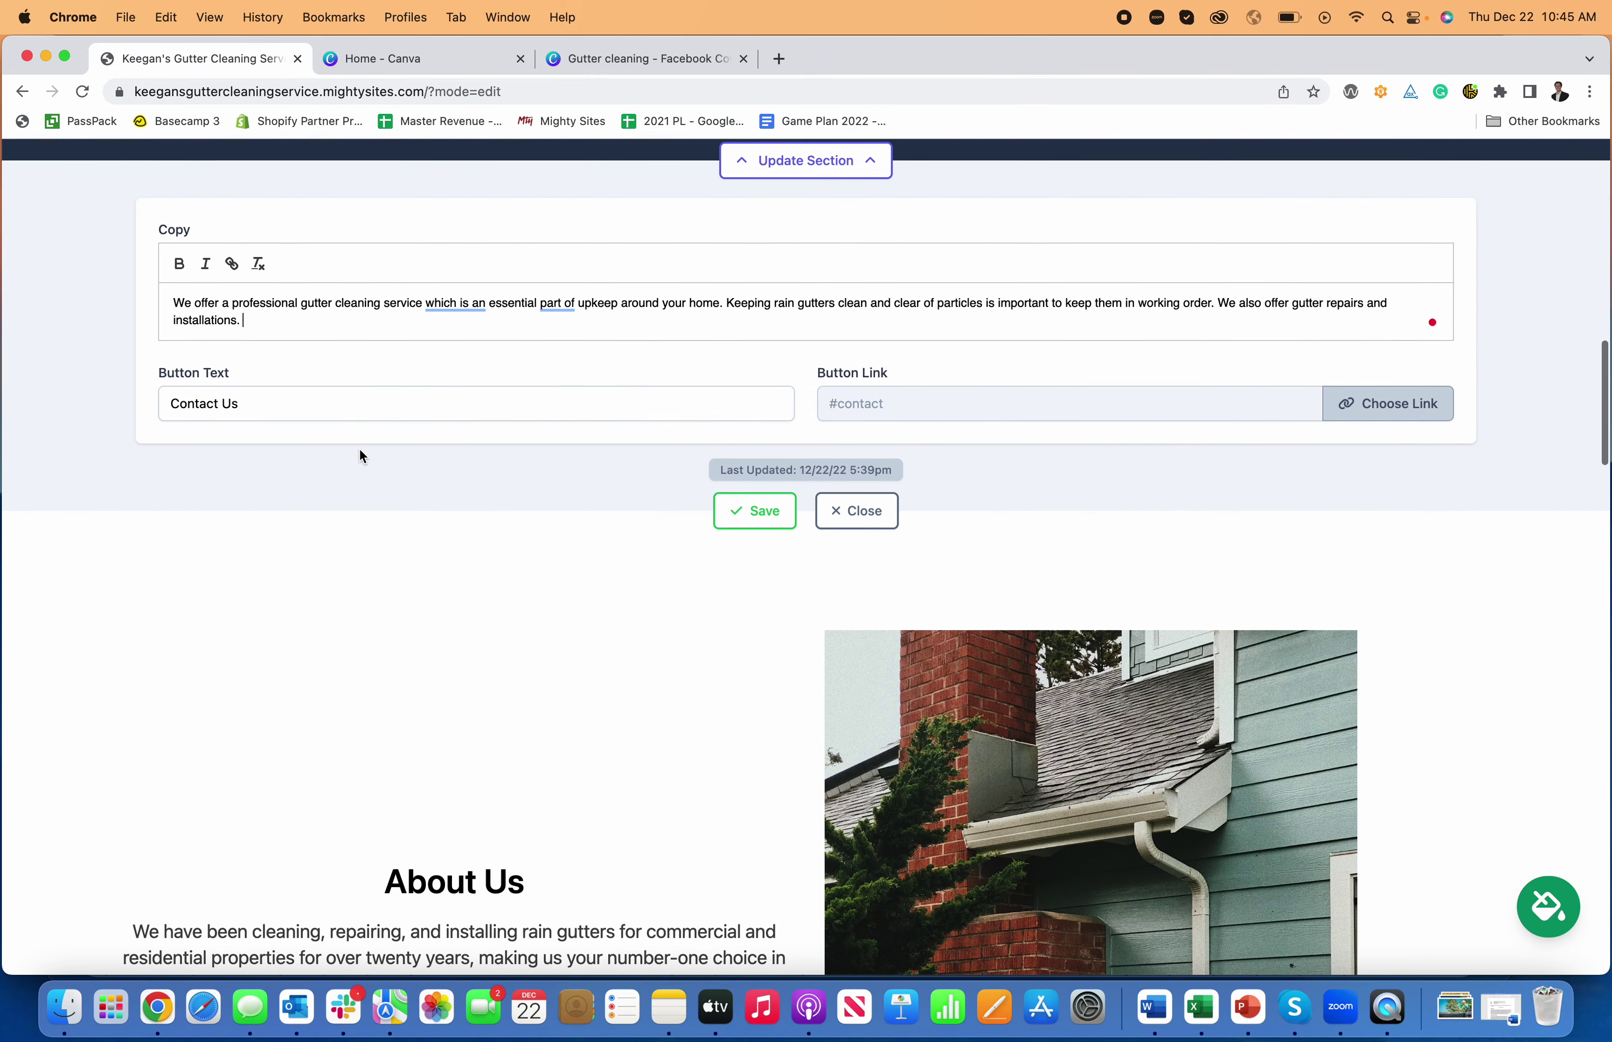
- Link the Contact Us button to Click to Call instead of #contact and save the section
click(1366, 398)
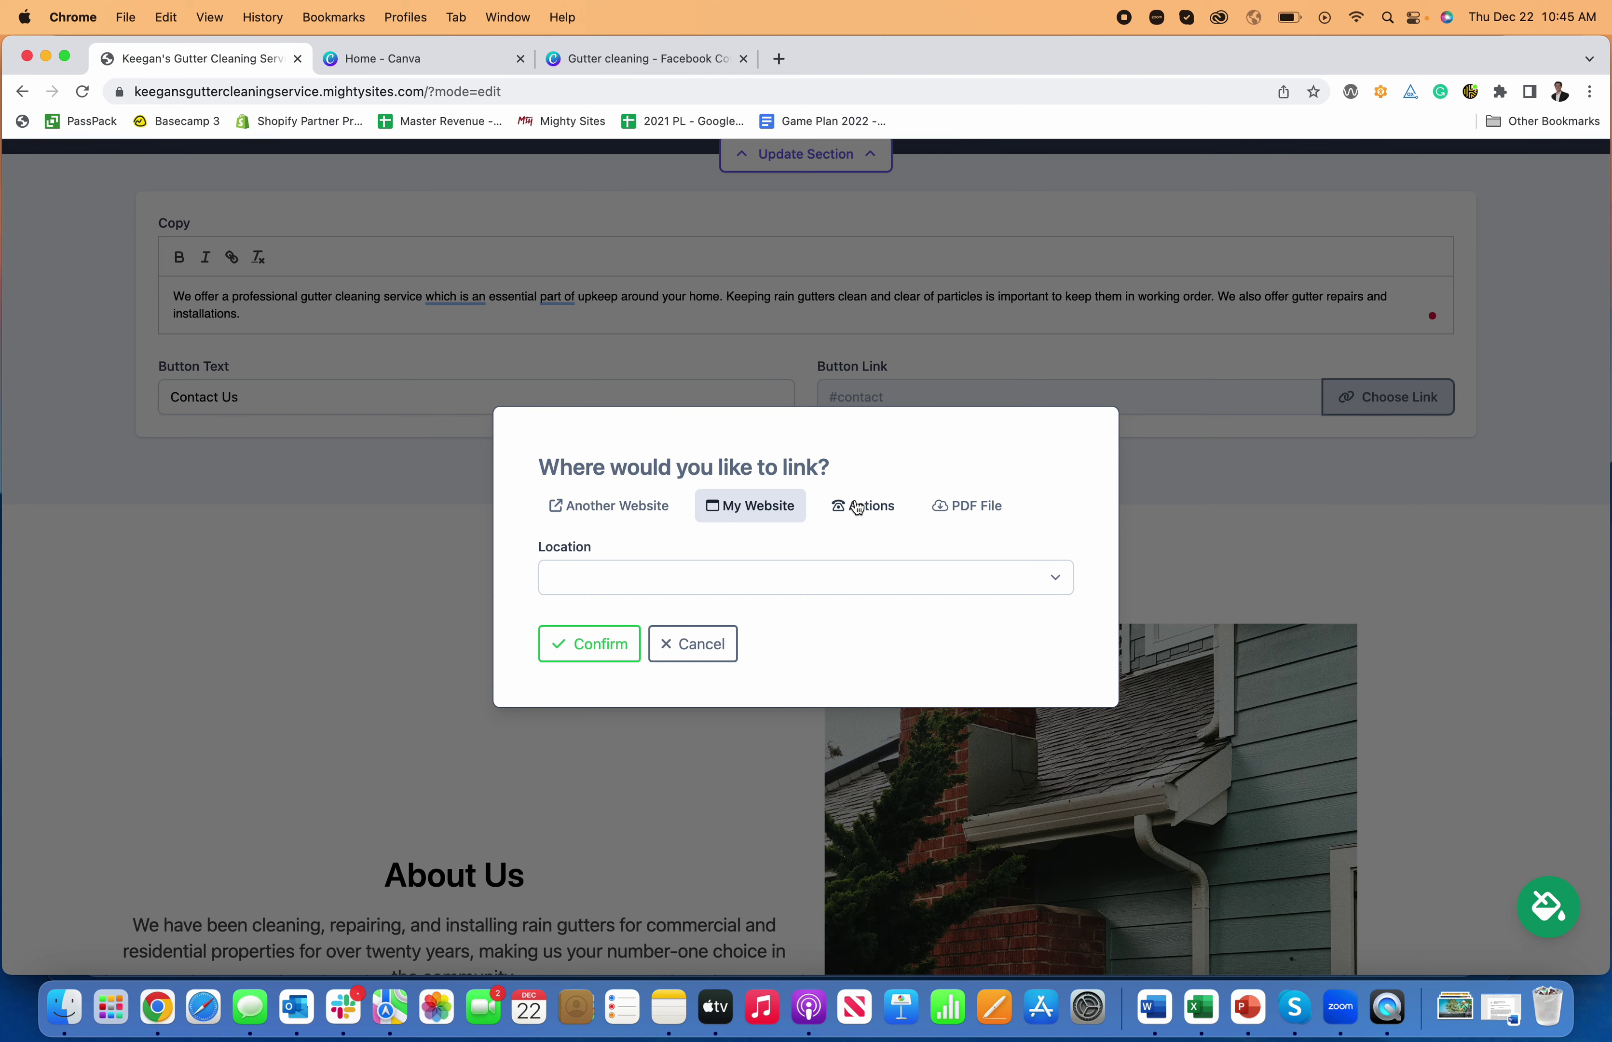
click(859, 507)
click(693, 471)
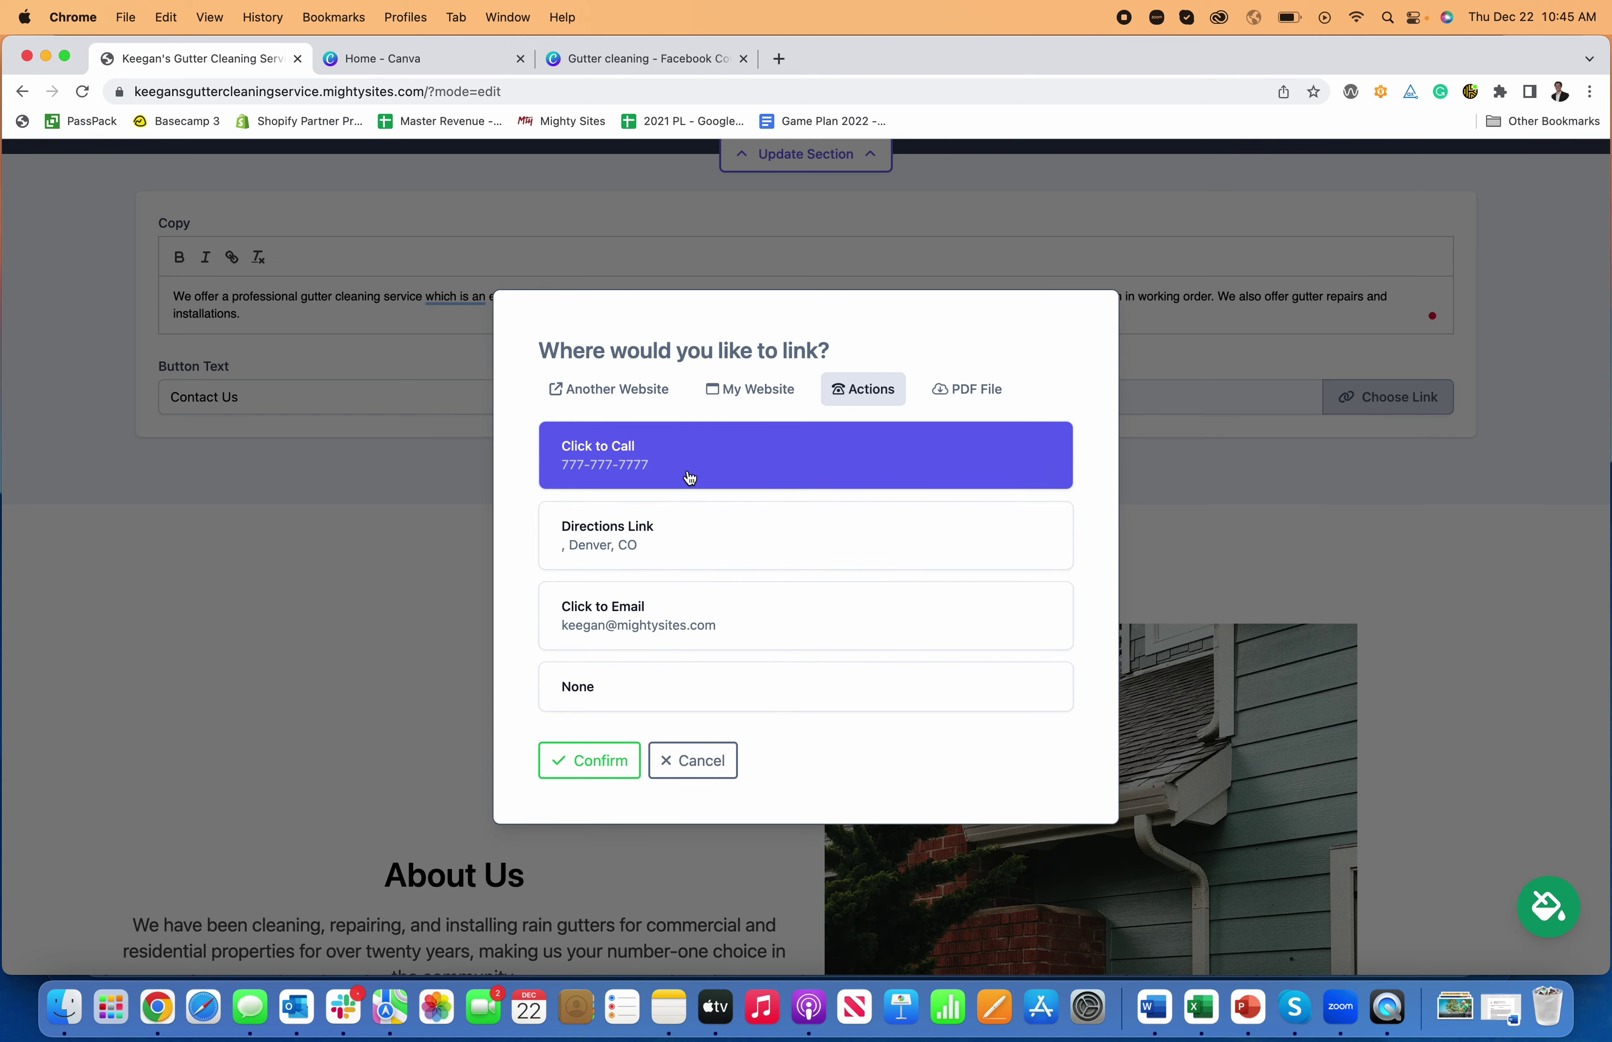
click(613, 759)
click(774, 519)
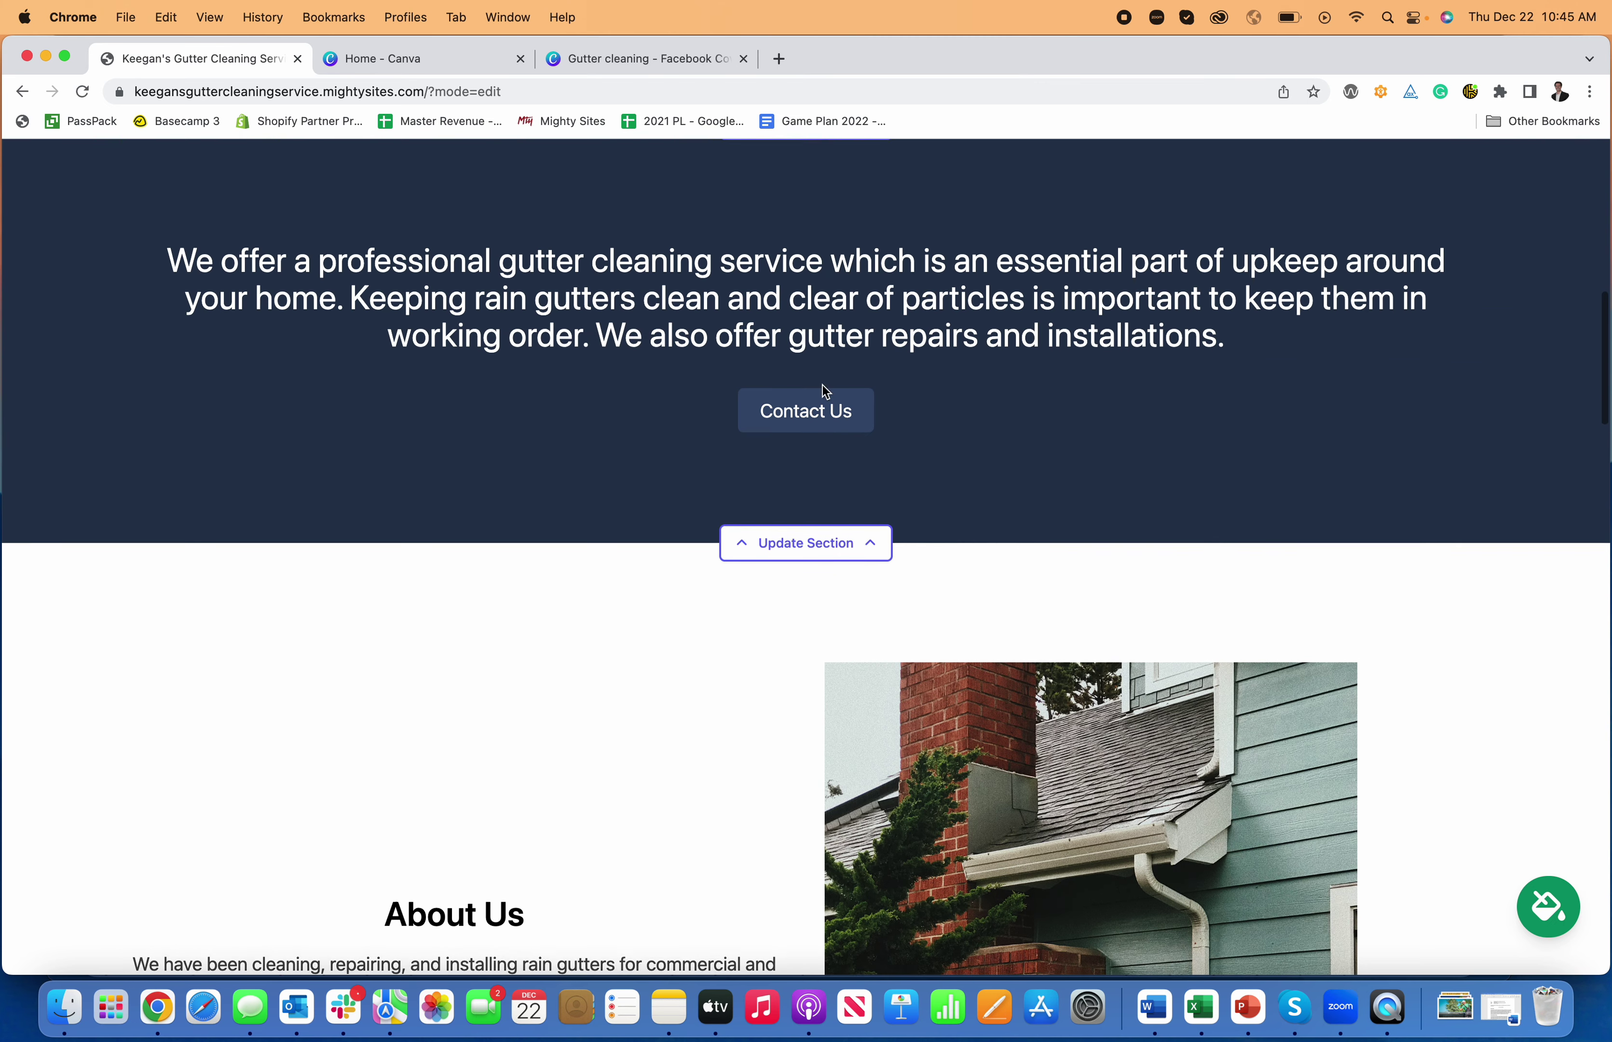
click(820, 545)
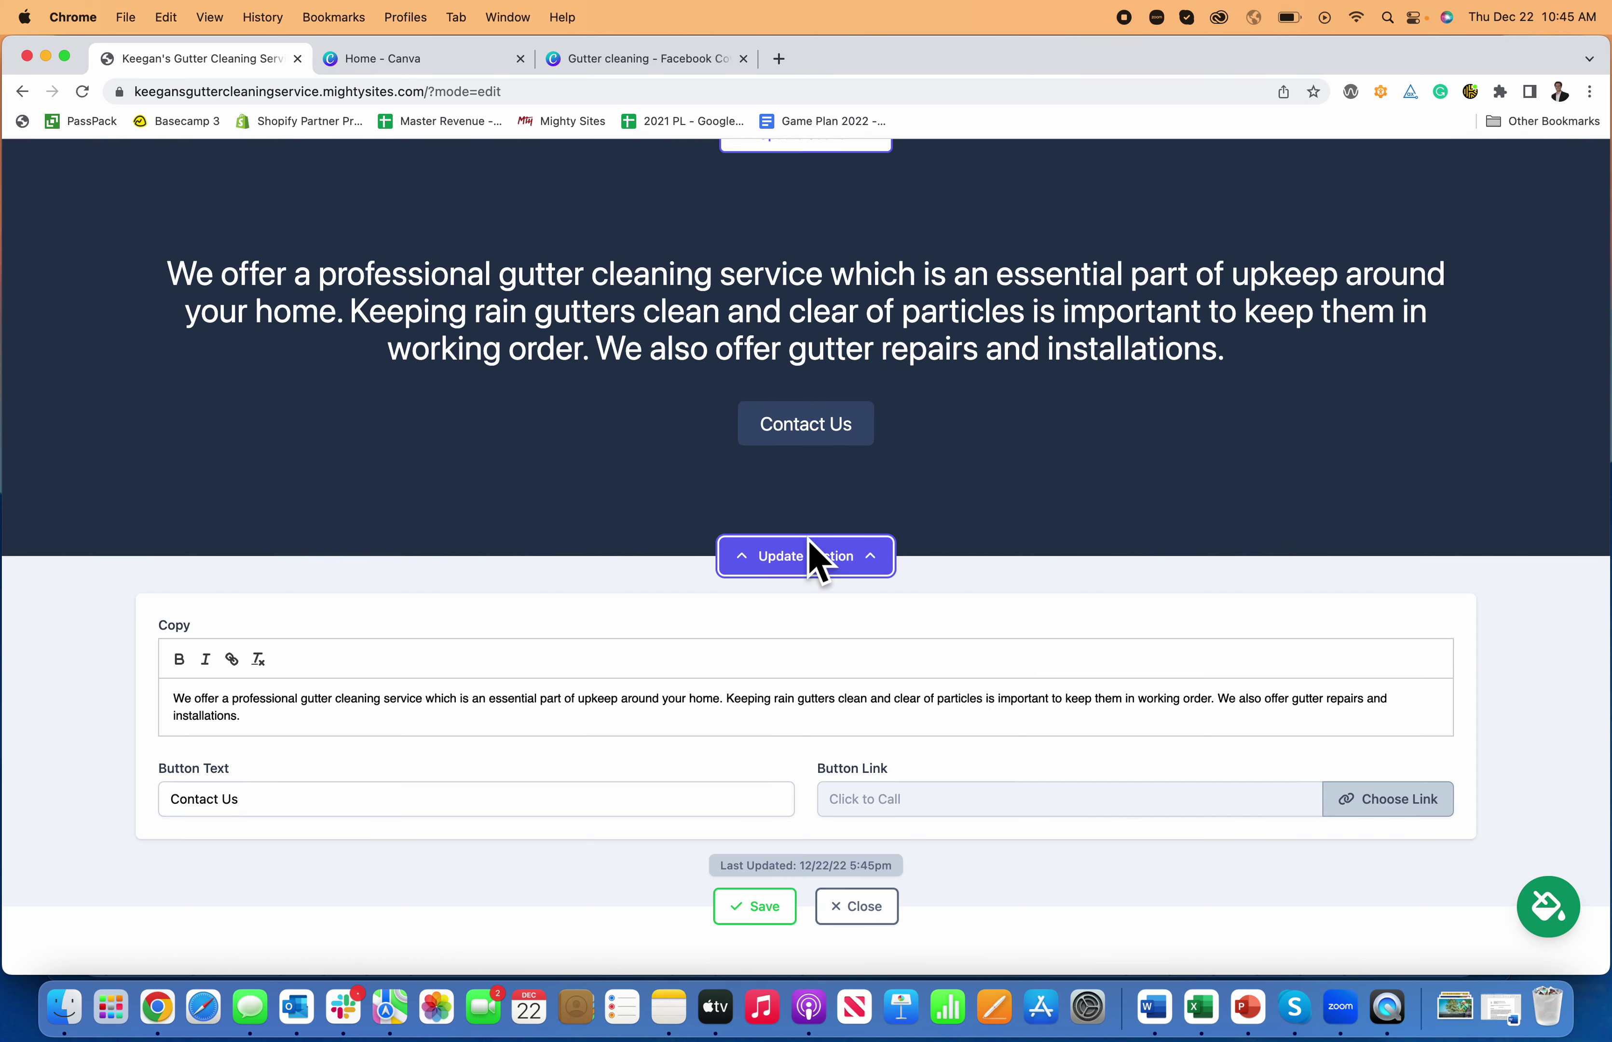
- Add 'This is how you make a website for a gutter cleaning service business.' on a new line
click(602, 639)
key(Return)
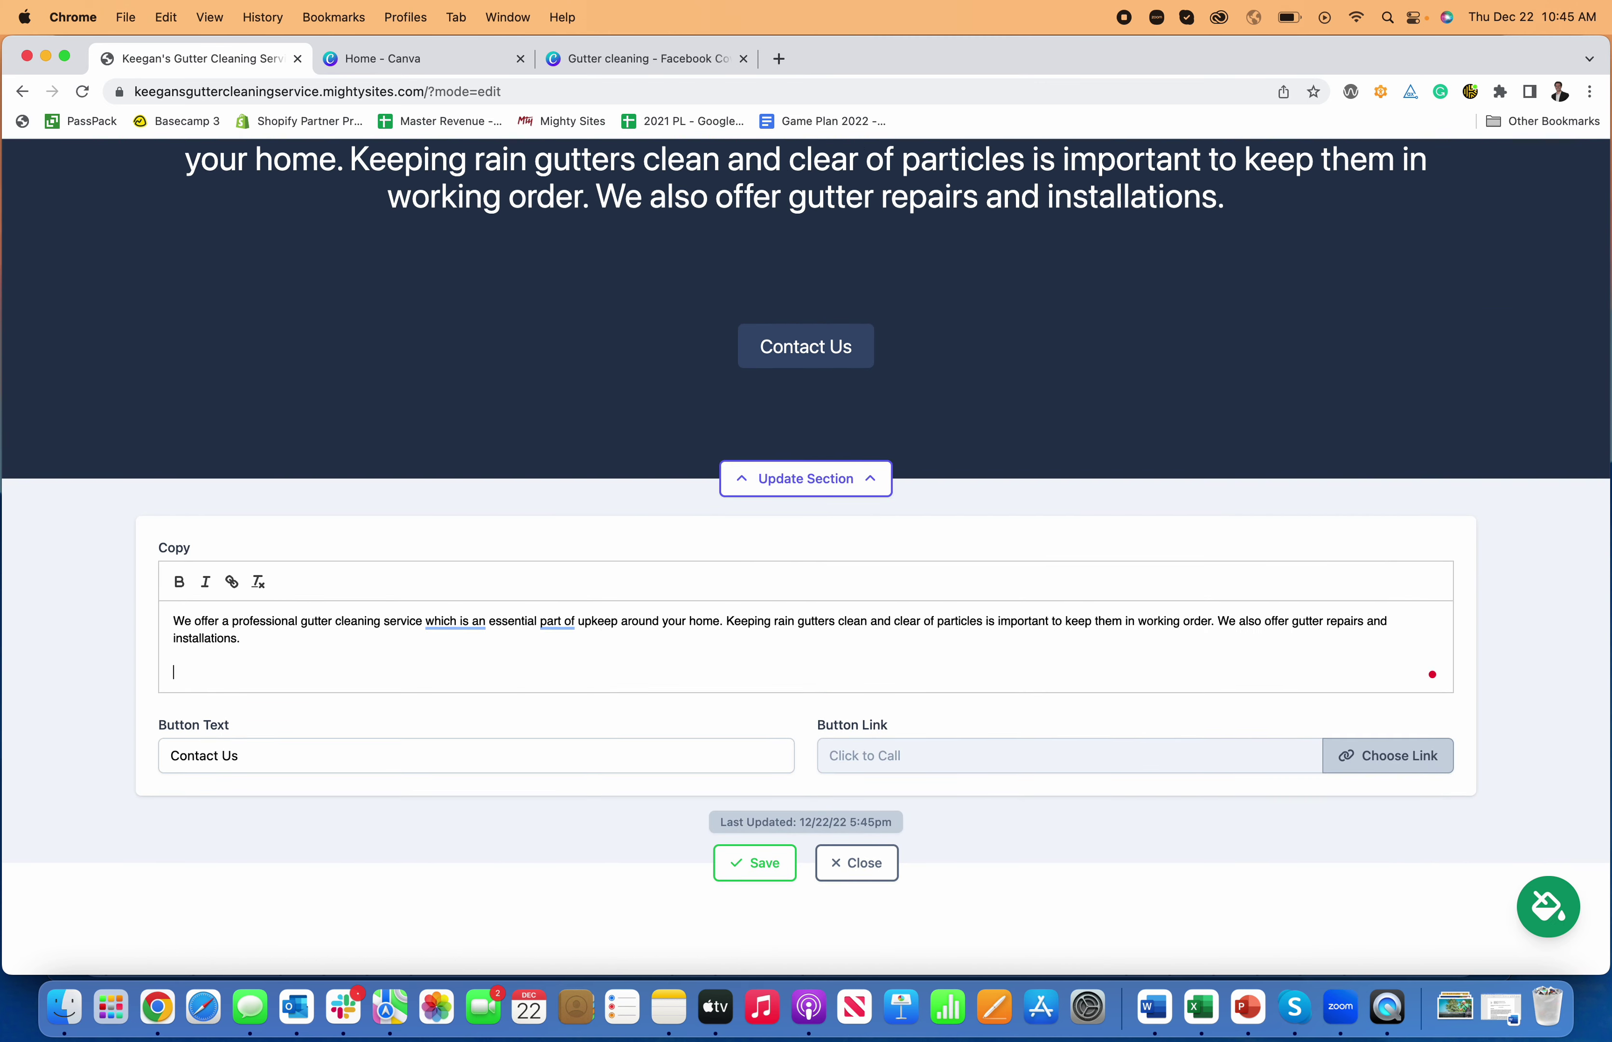
text(This is how yo)
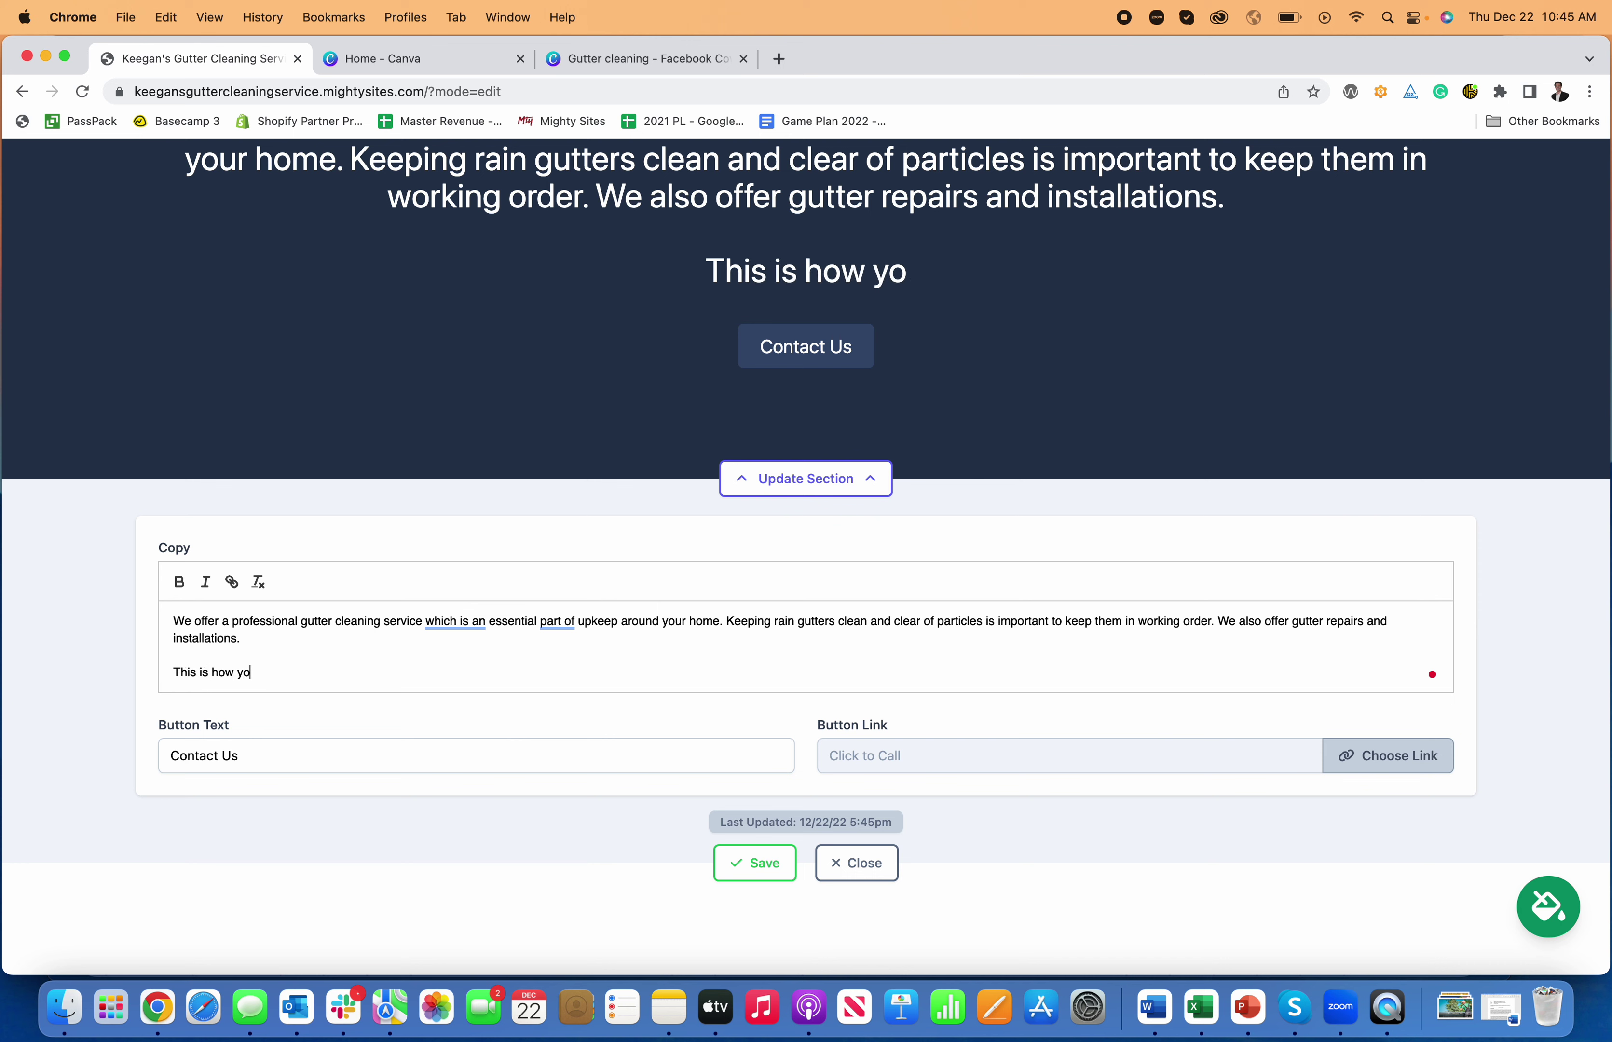
text(u make a website for a)
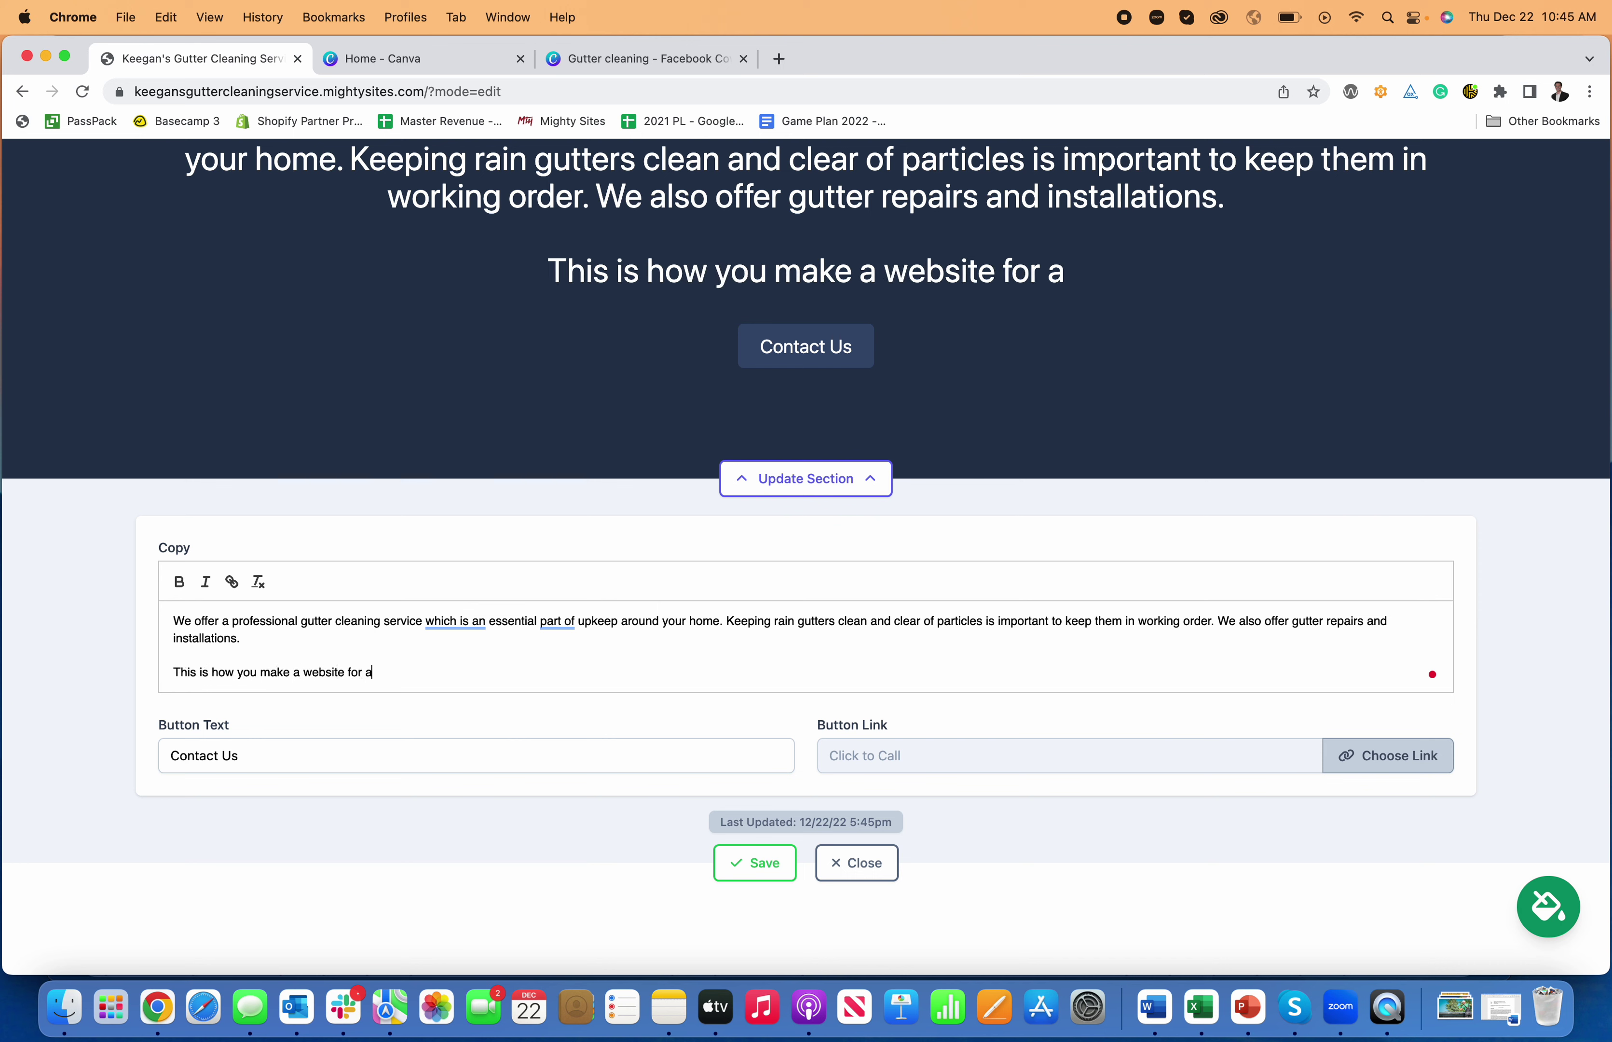
text( gutter cle)
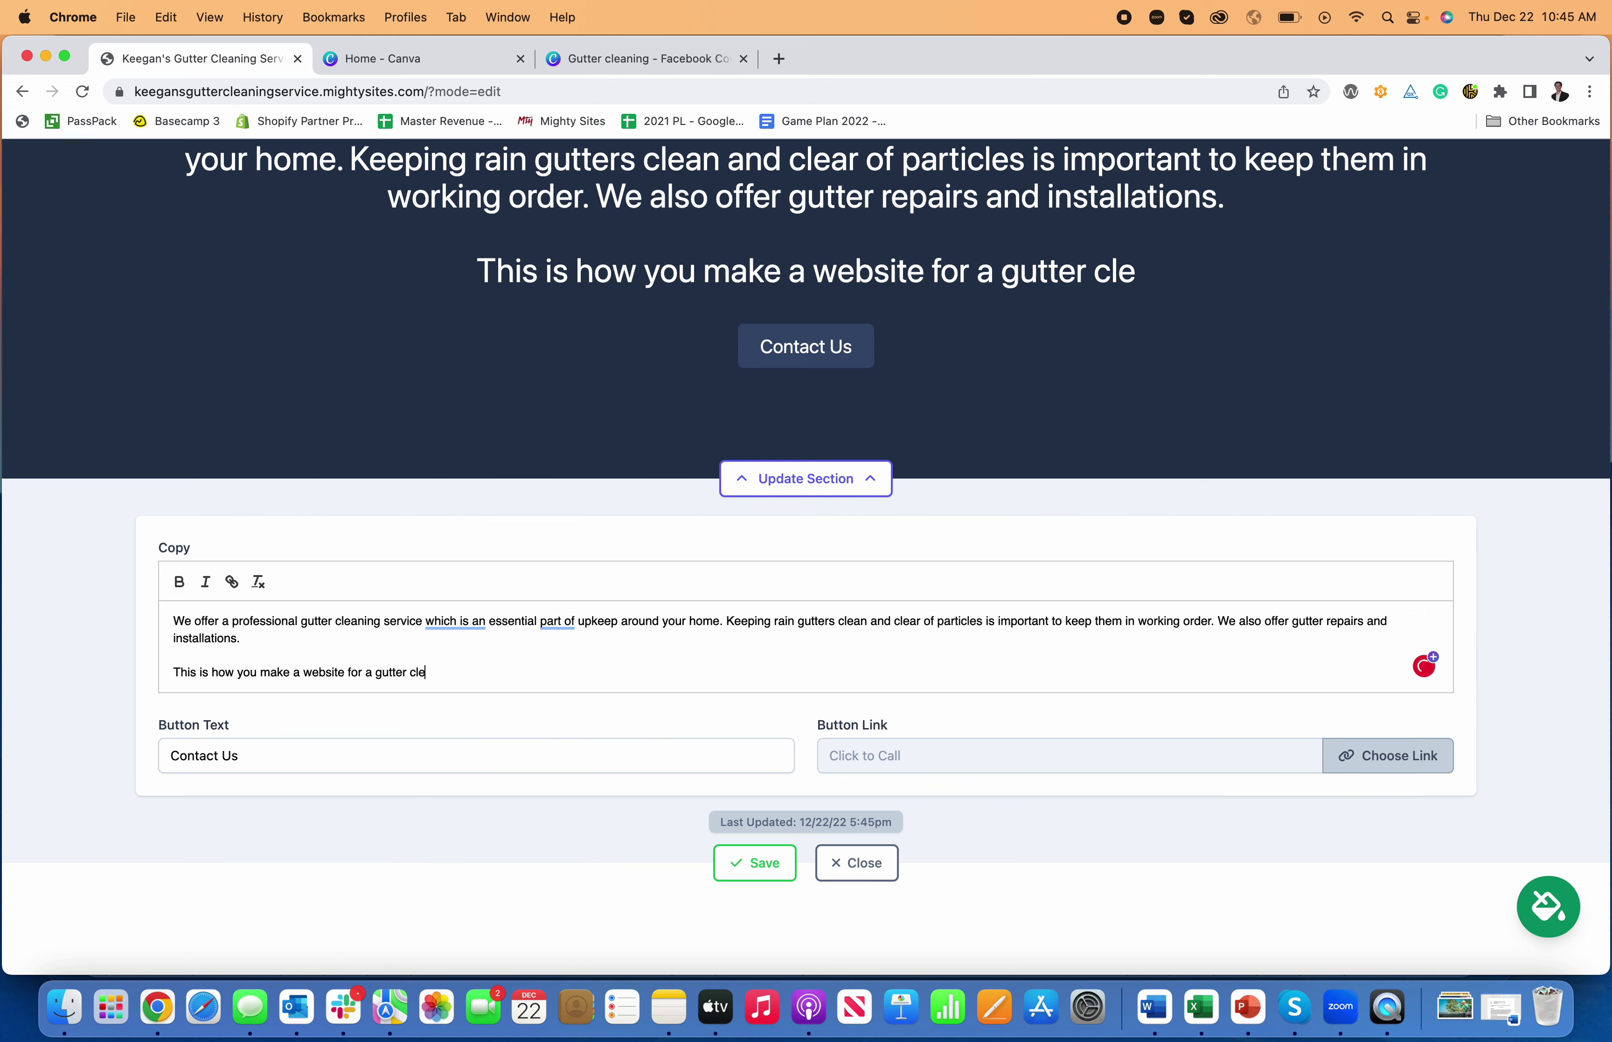
text(aning service business.)
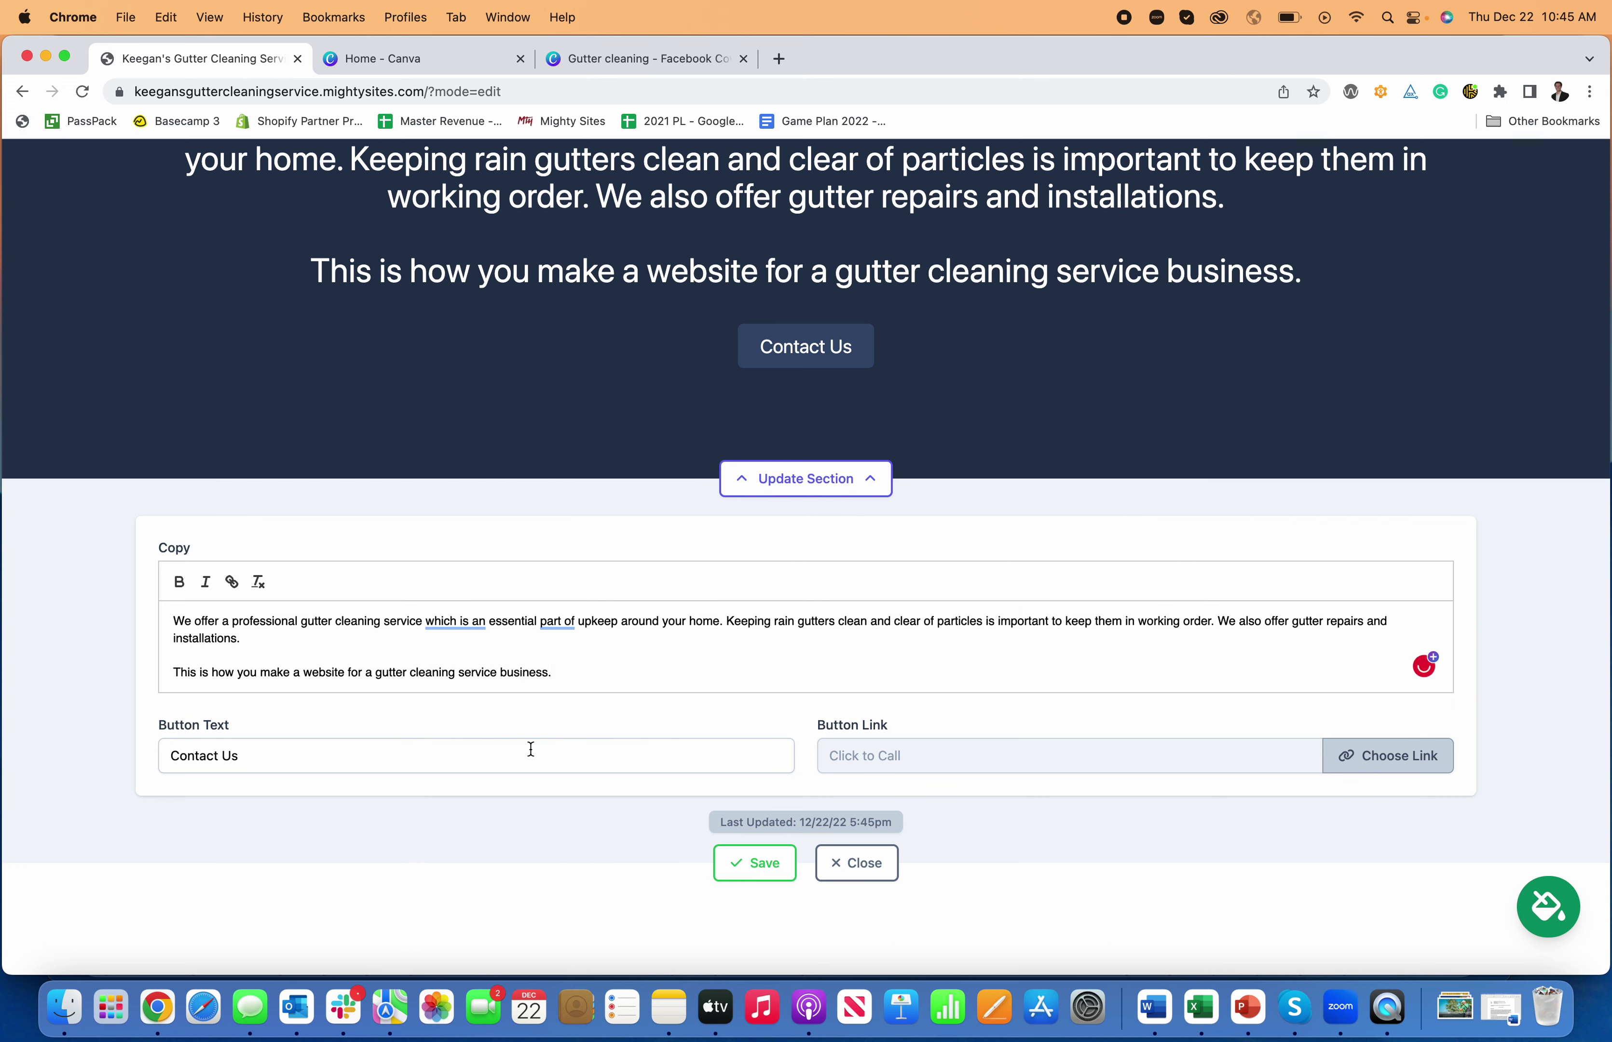
- Make the new sentence bold and italic, then save and close the copy editor
drag(554, 673, 151, 673)
click(181, 584)
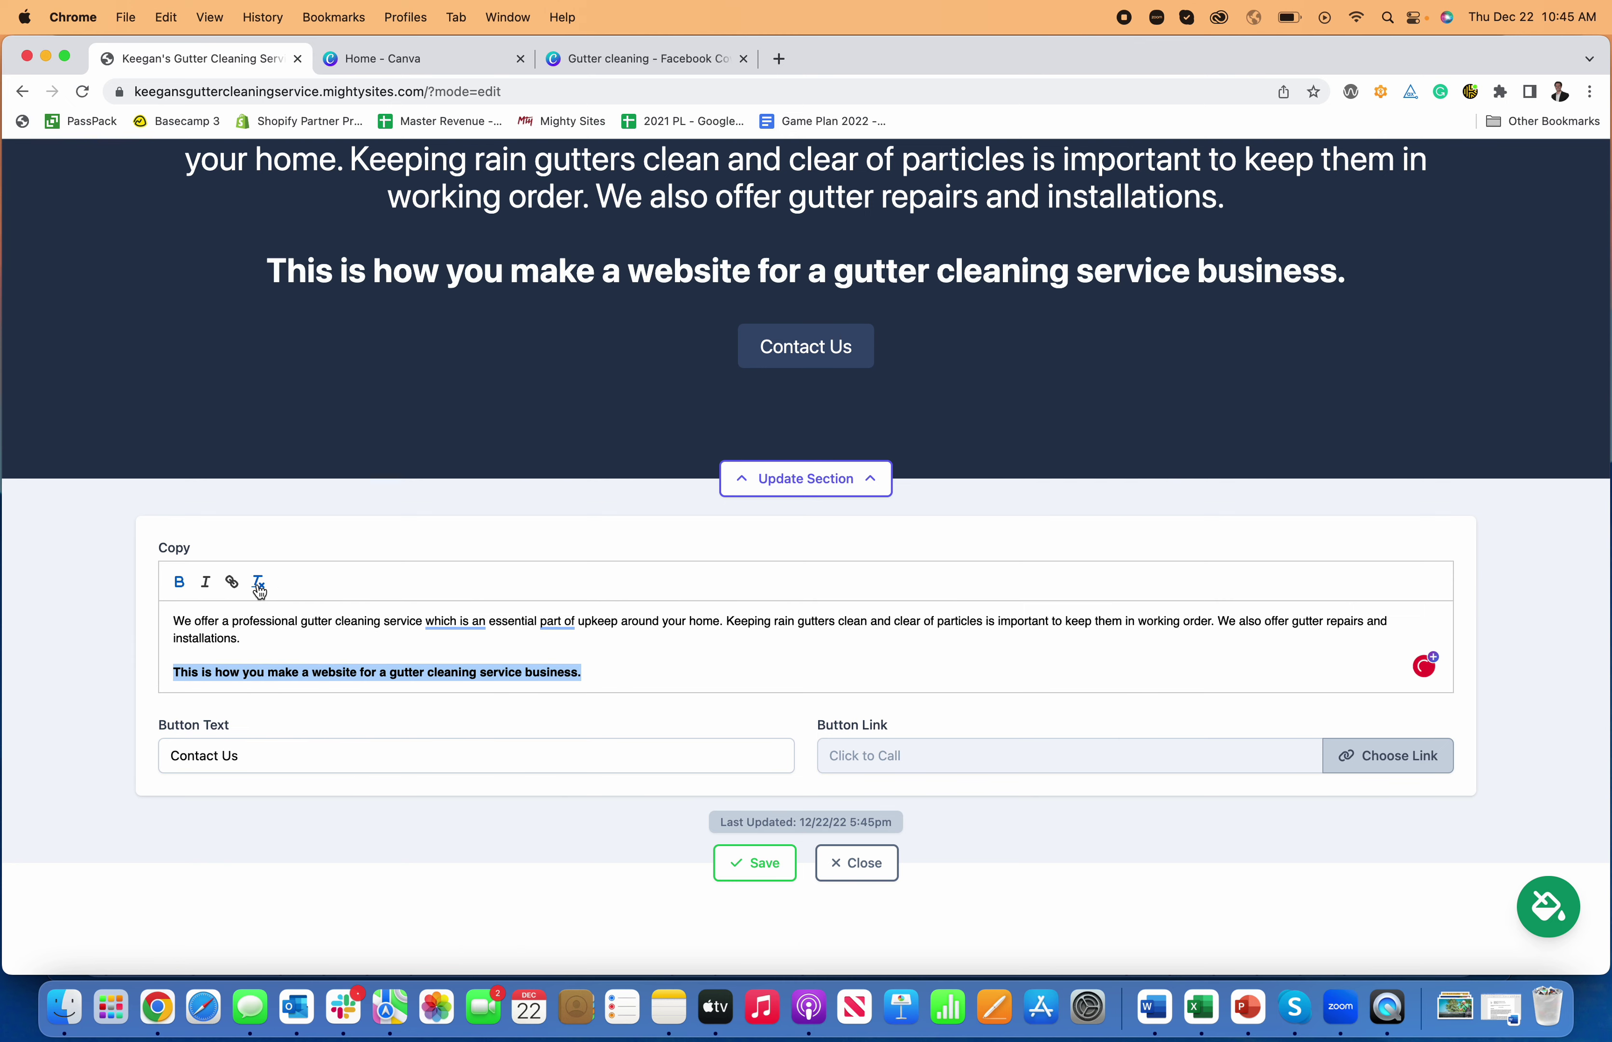
click(207, 584)
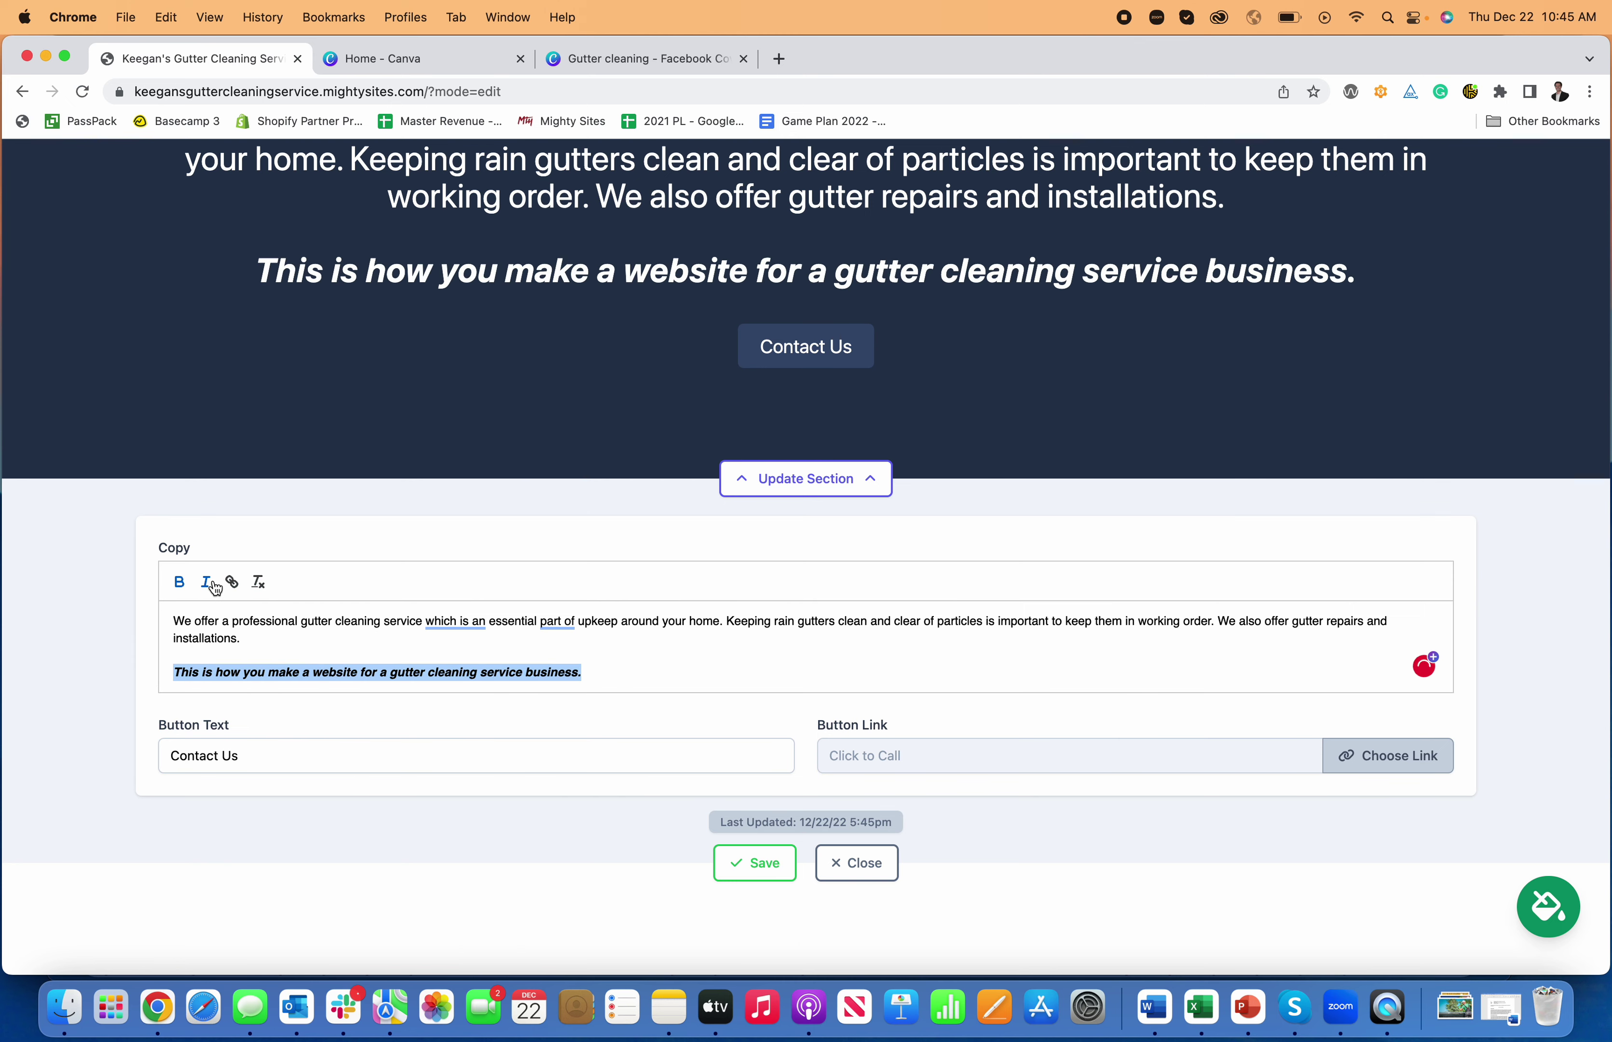
click(754, 863)
click(874, 864)
scroll(874, 859, down, 20)
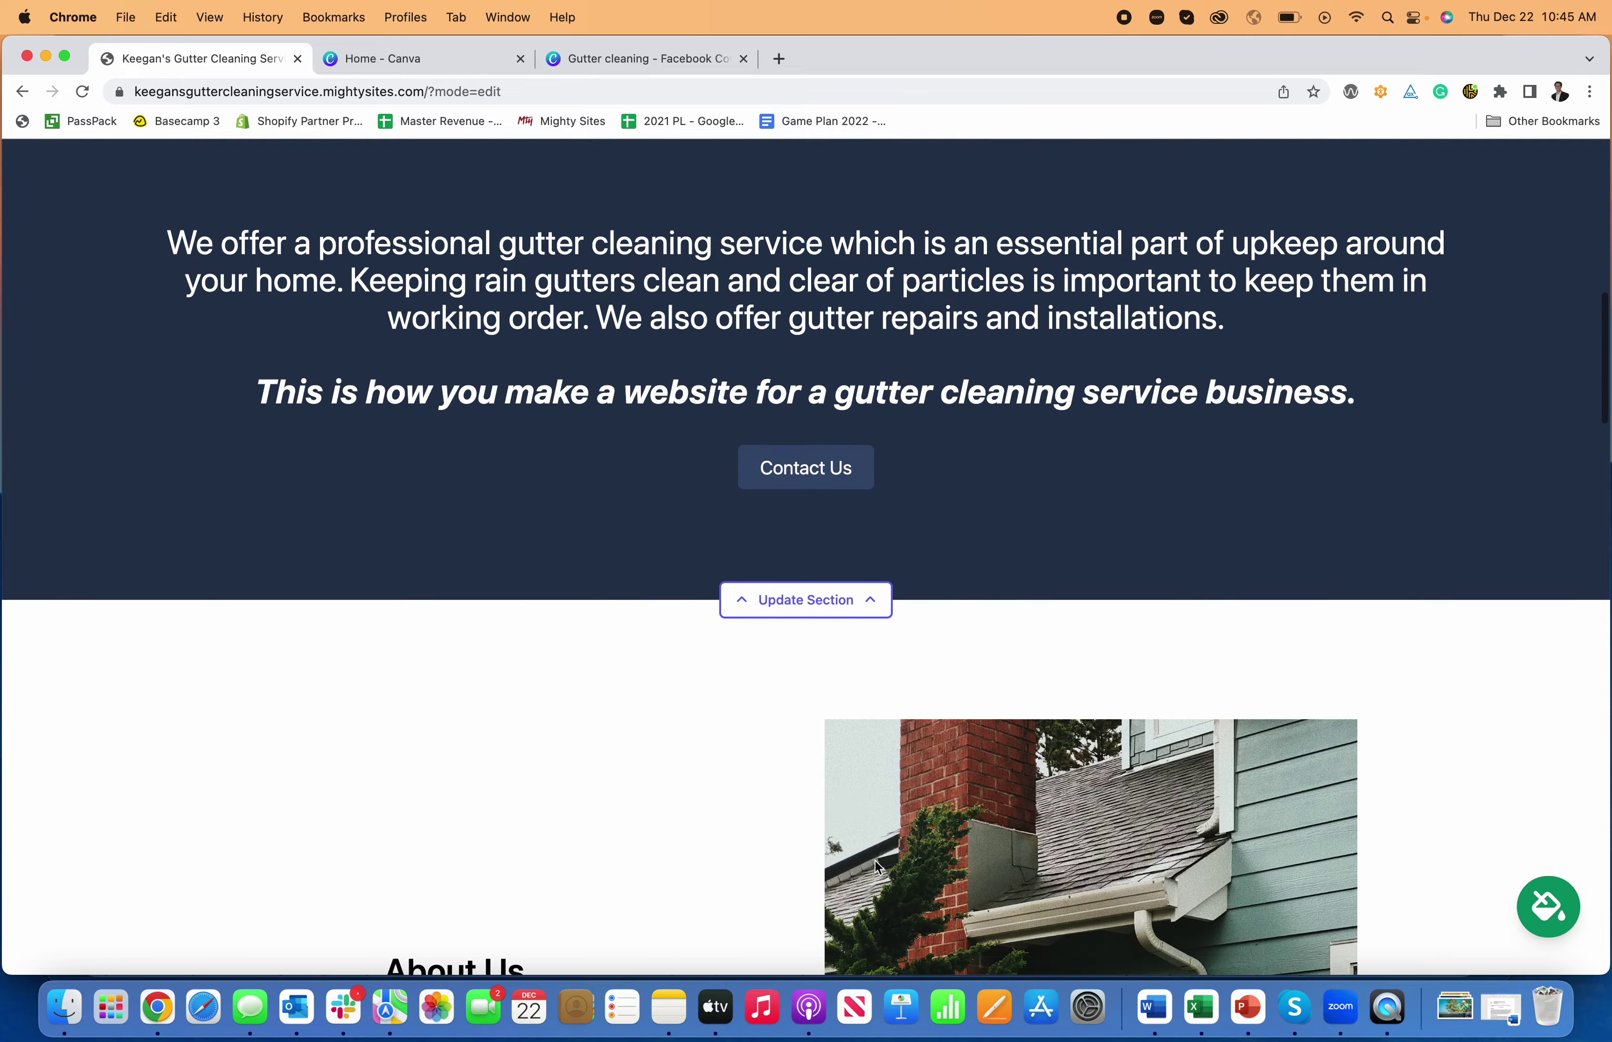
scroll(871, 850, down, 10)
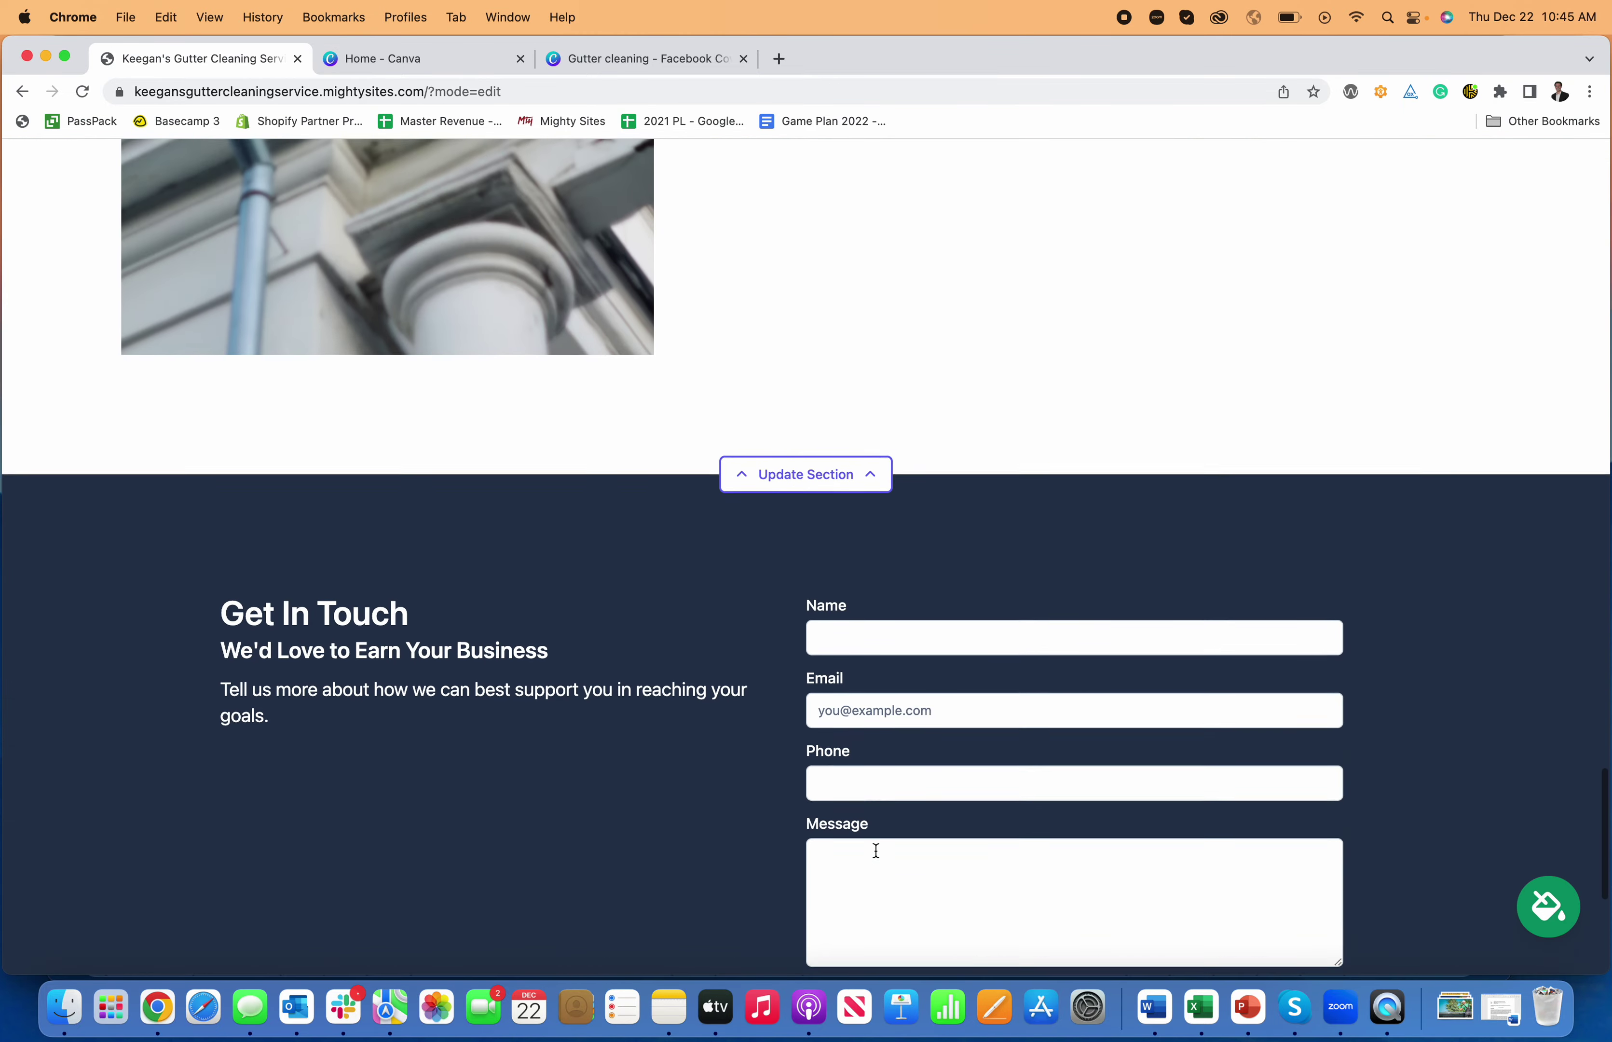
scroll(859, 859, up, 20)
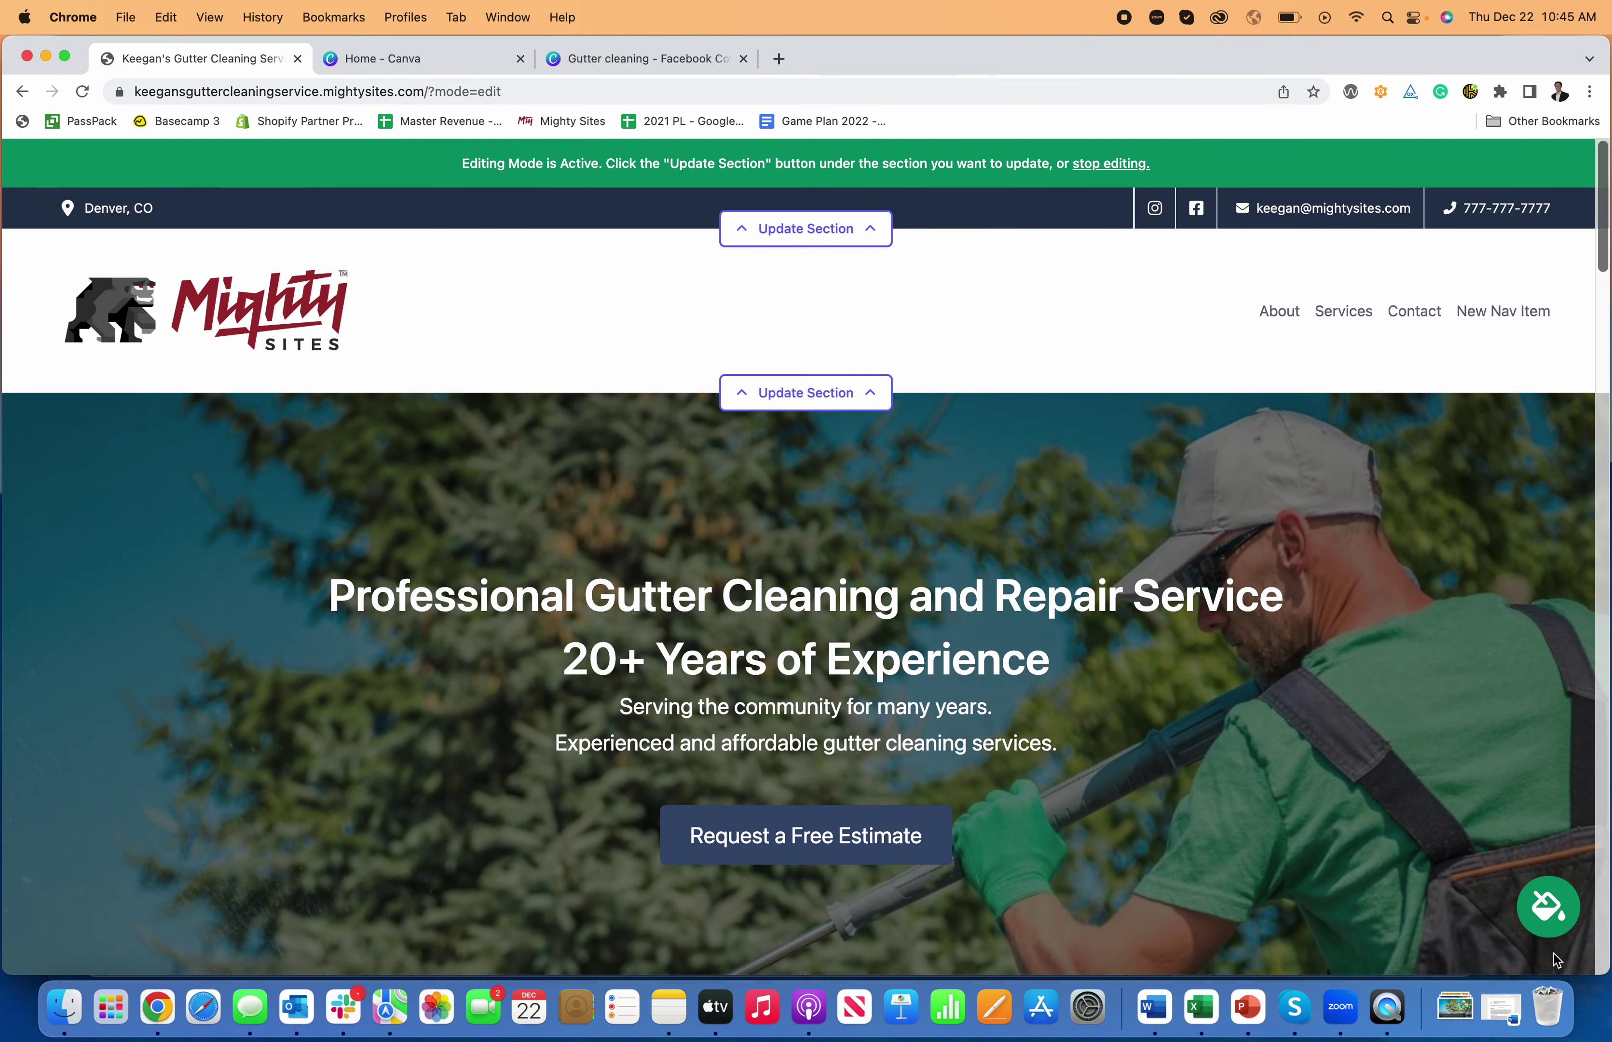
- Preview the maroon-and-pink and green-and-cream colour themes
click(853, 874)
scroll(815, 670, down, 12)
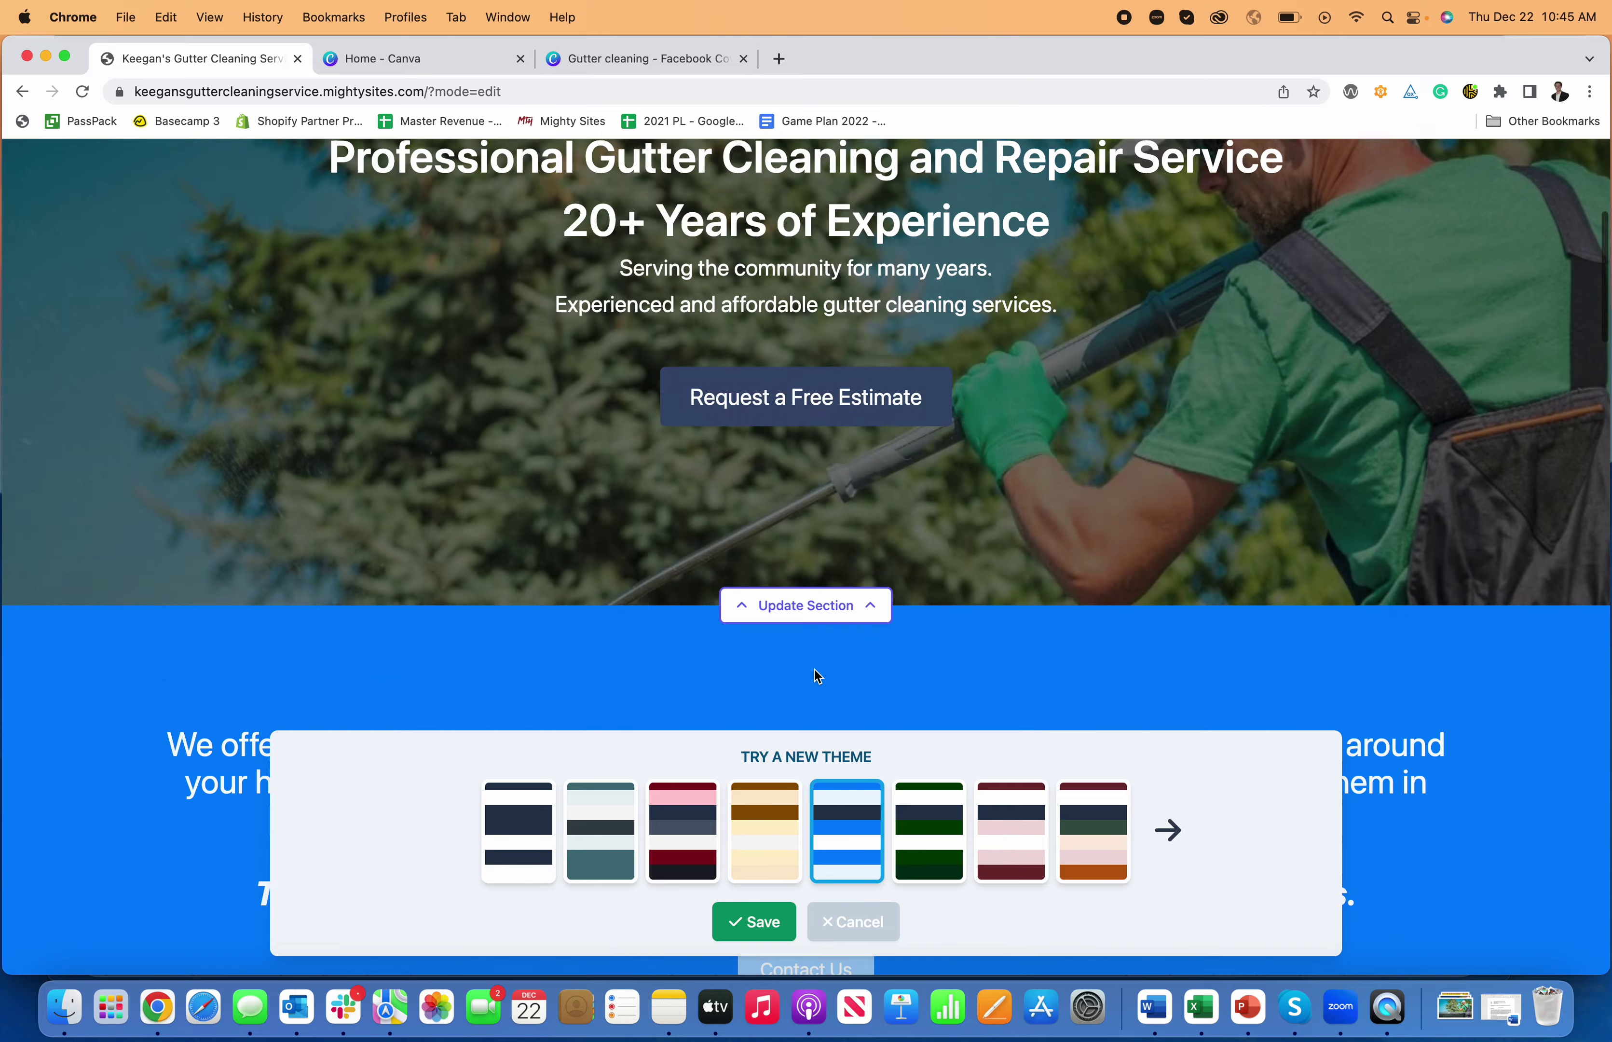
click(691, 839)
scroll(684, 623, down, 8)
scroll(687, 620, up, 20)
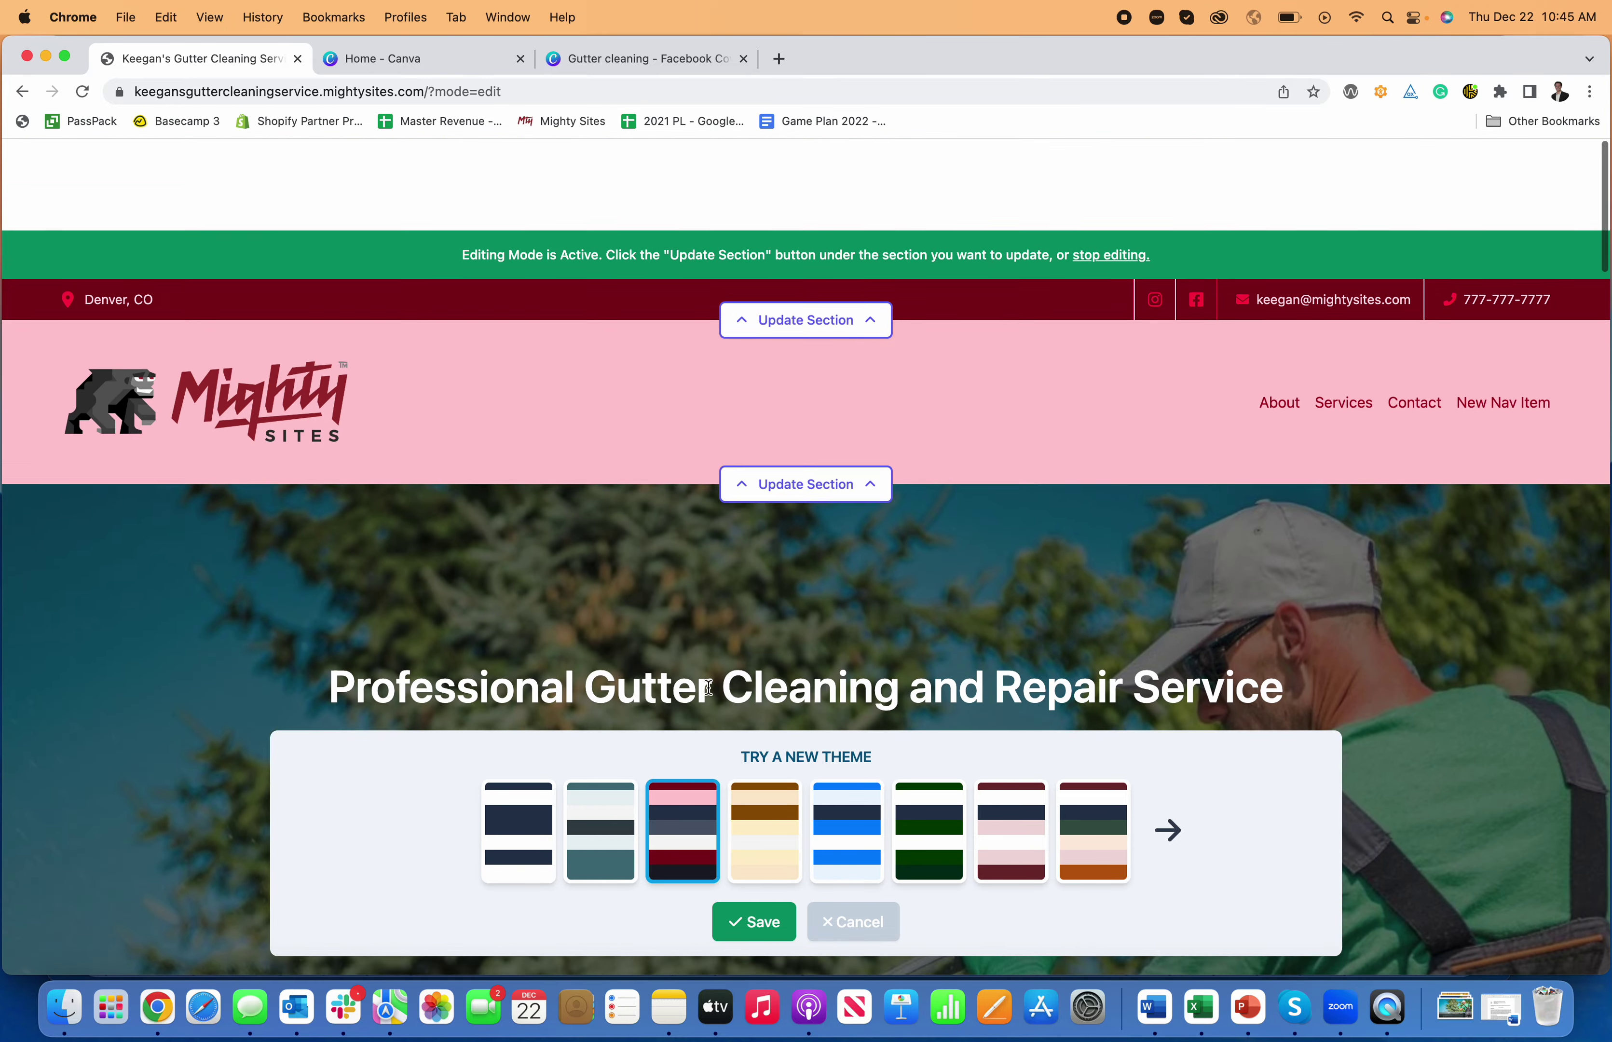
scroll(710, 688, down, 15)
click(1080, 808)
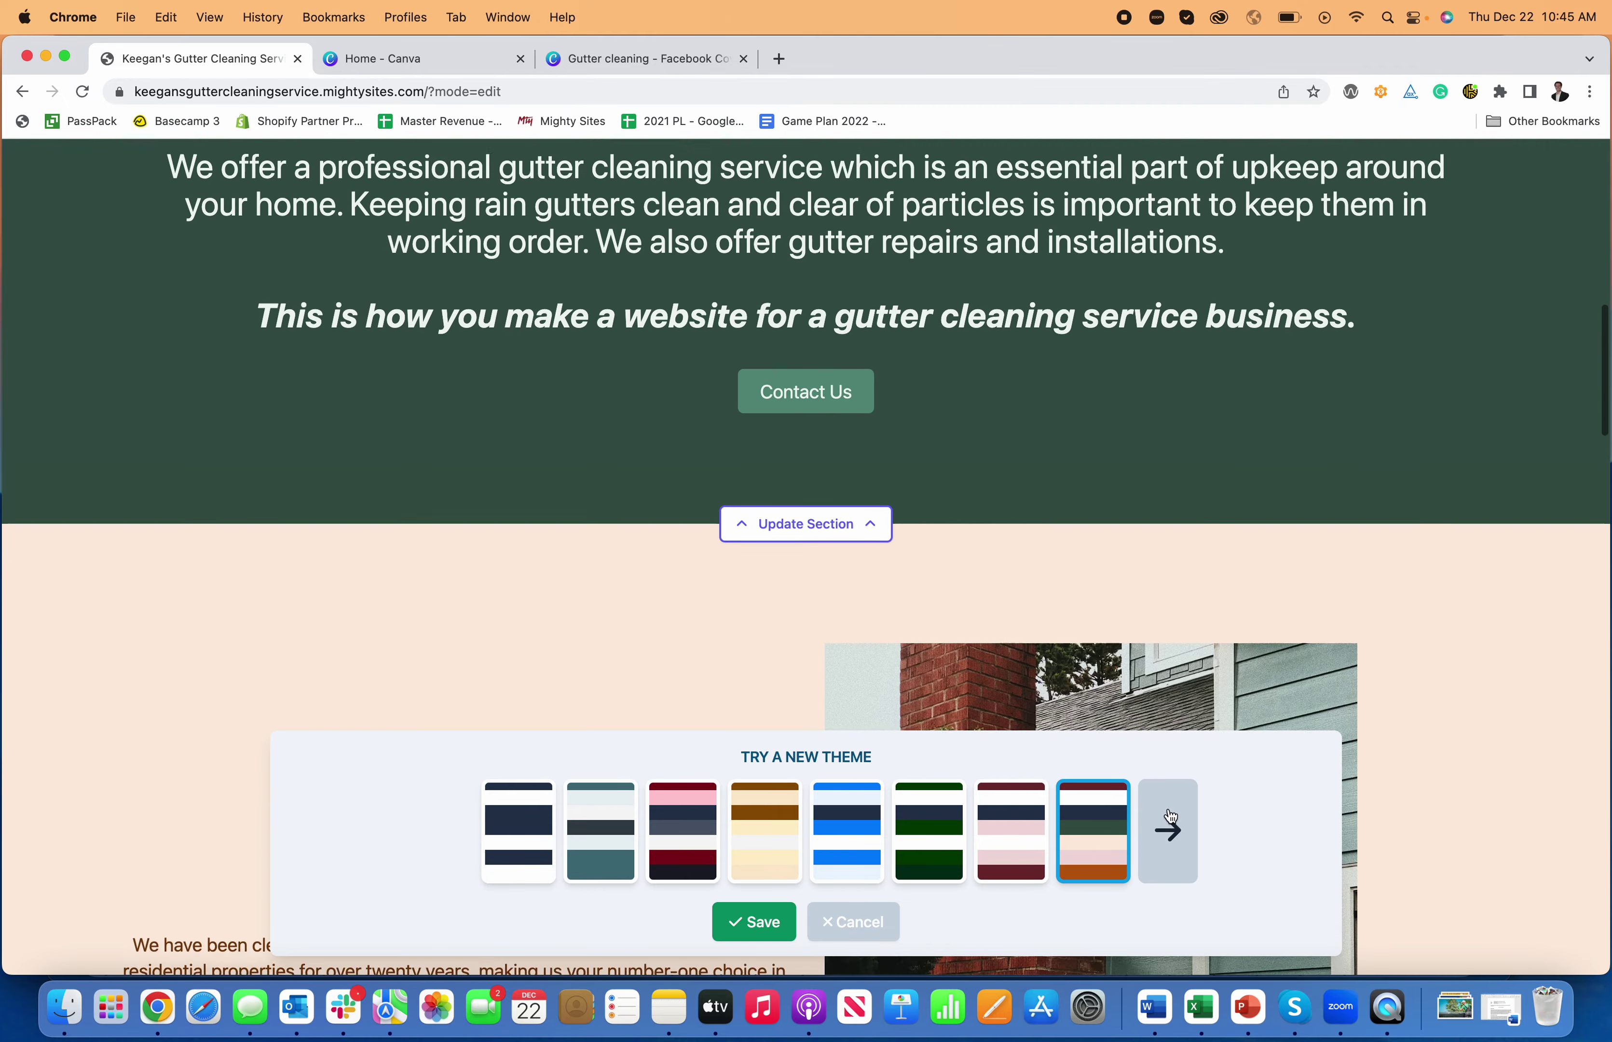
- Page through more themes, trying dark red, navy-pink and purple, then save the tan-and-brown theme
click(1168, 831)
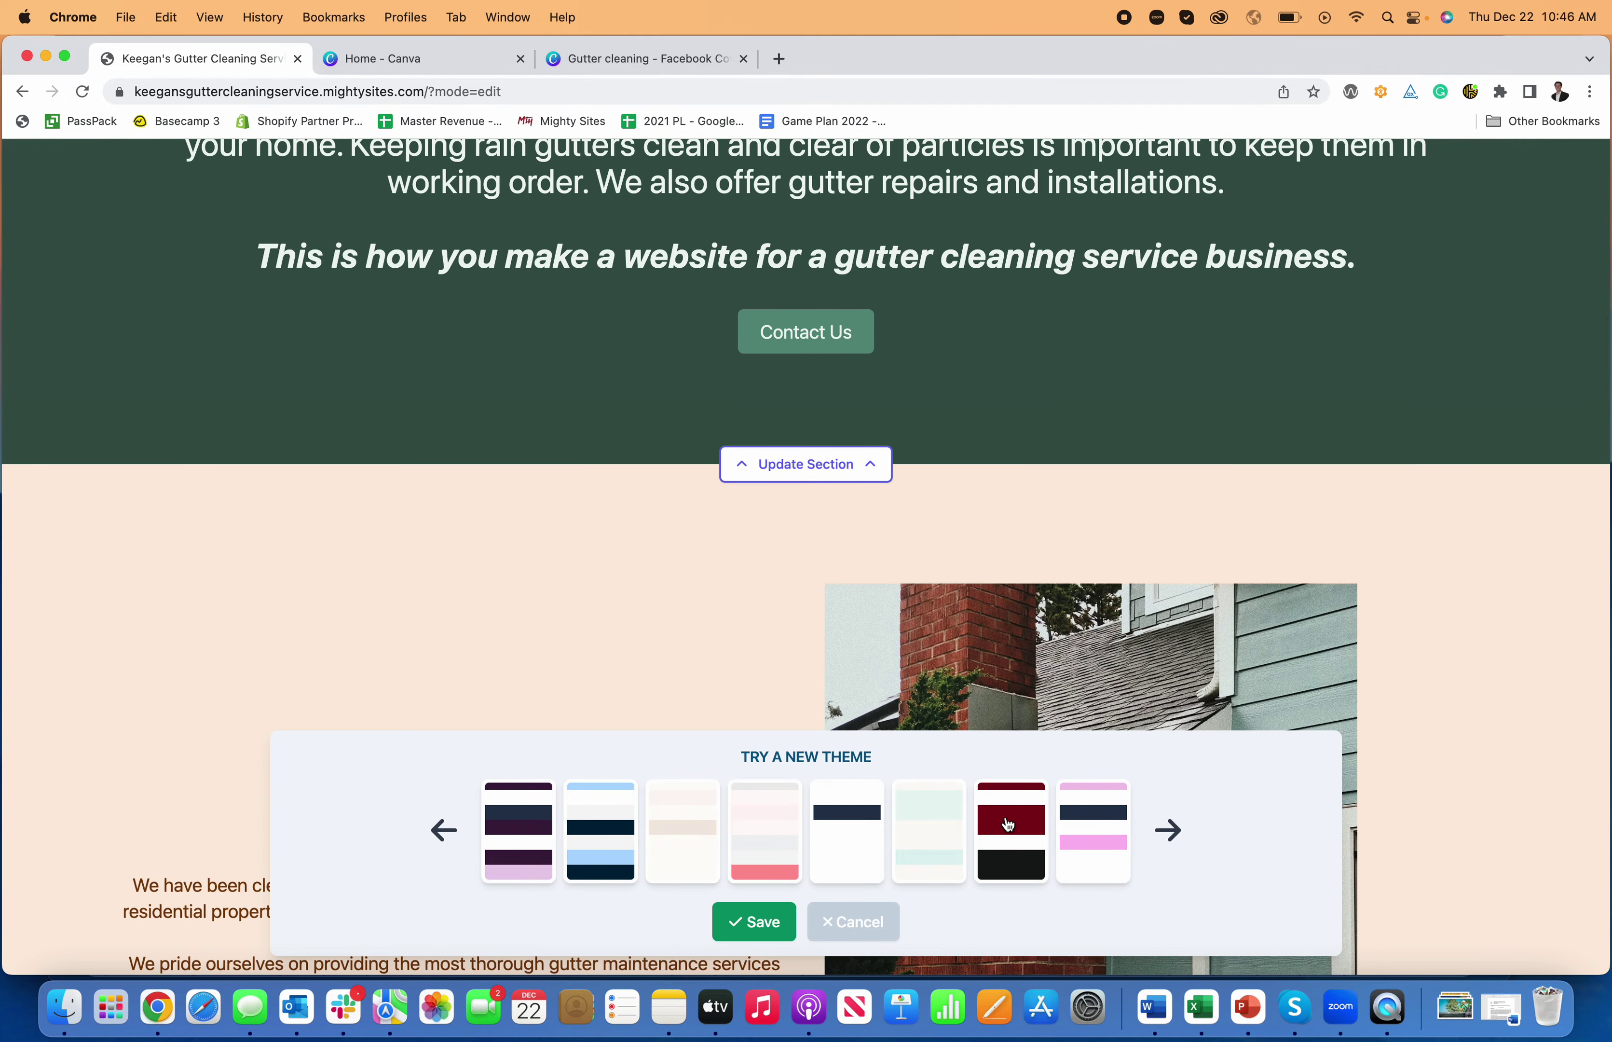
click(1011, 831)
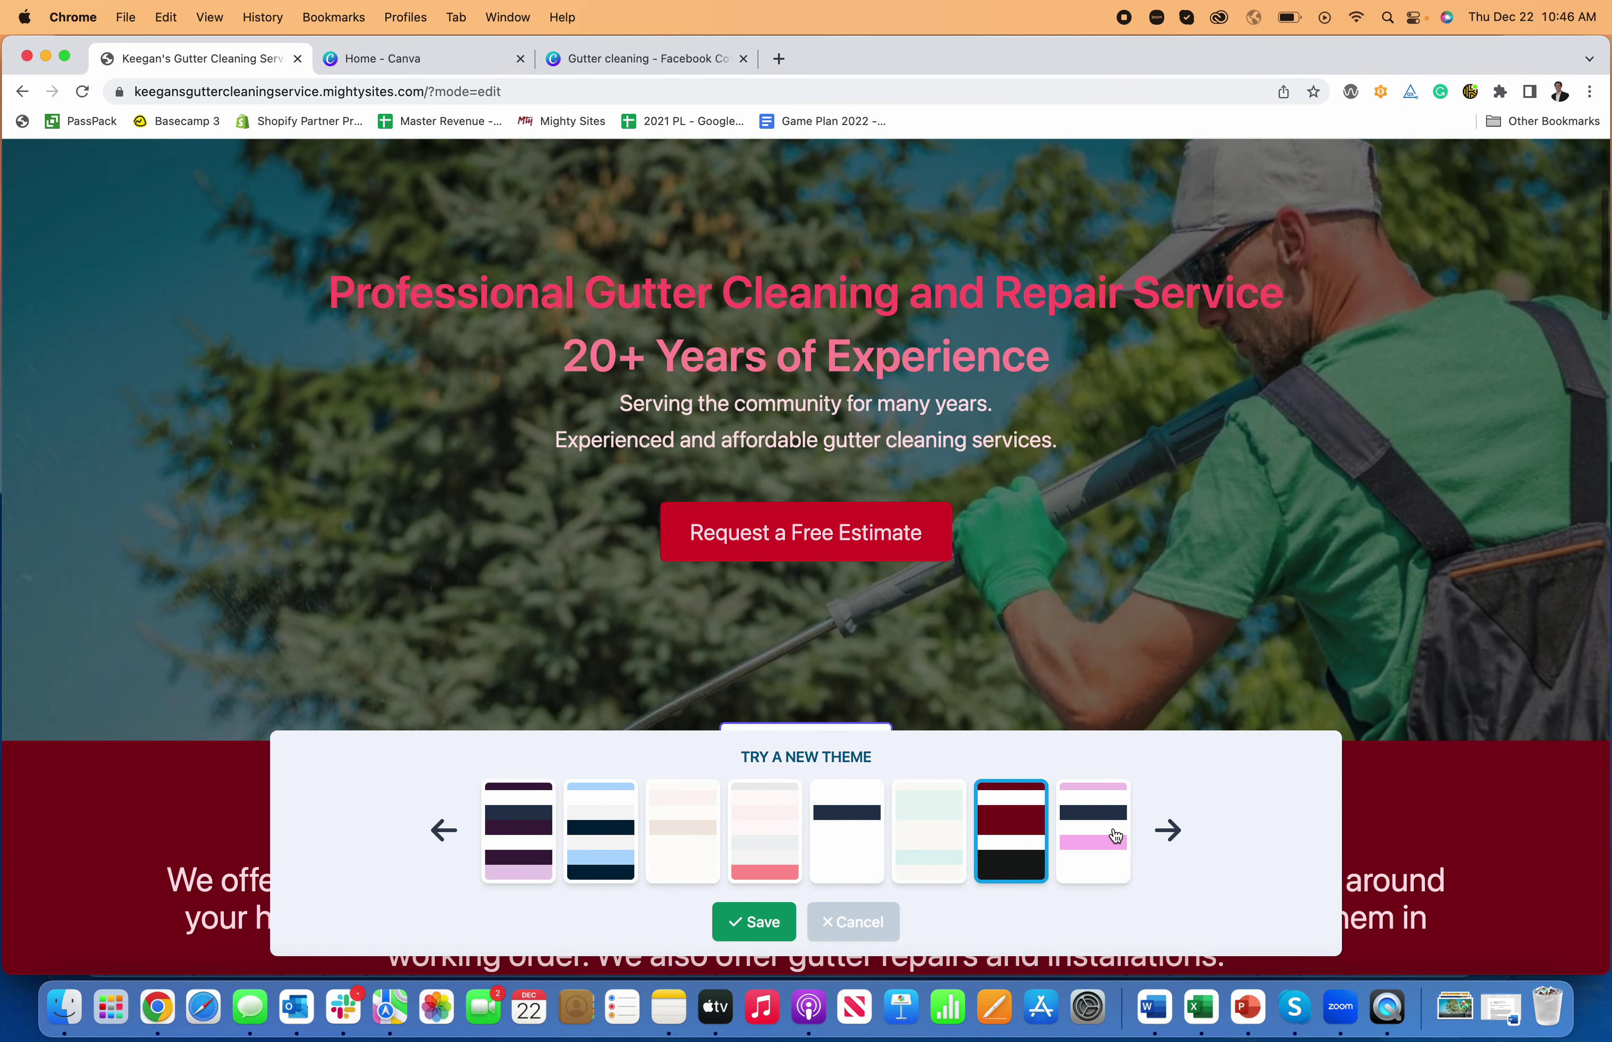
click(1115, 835)
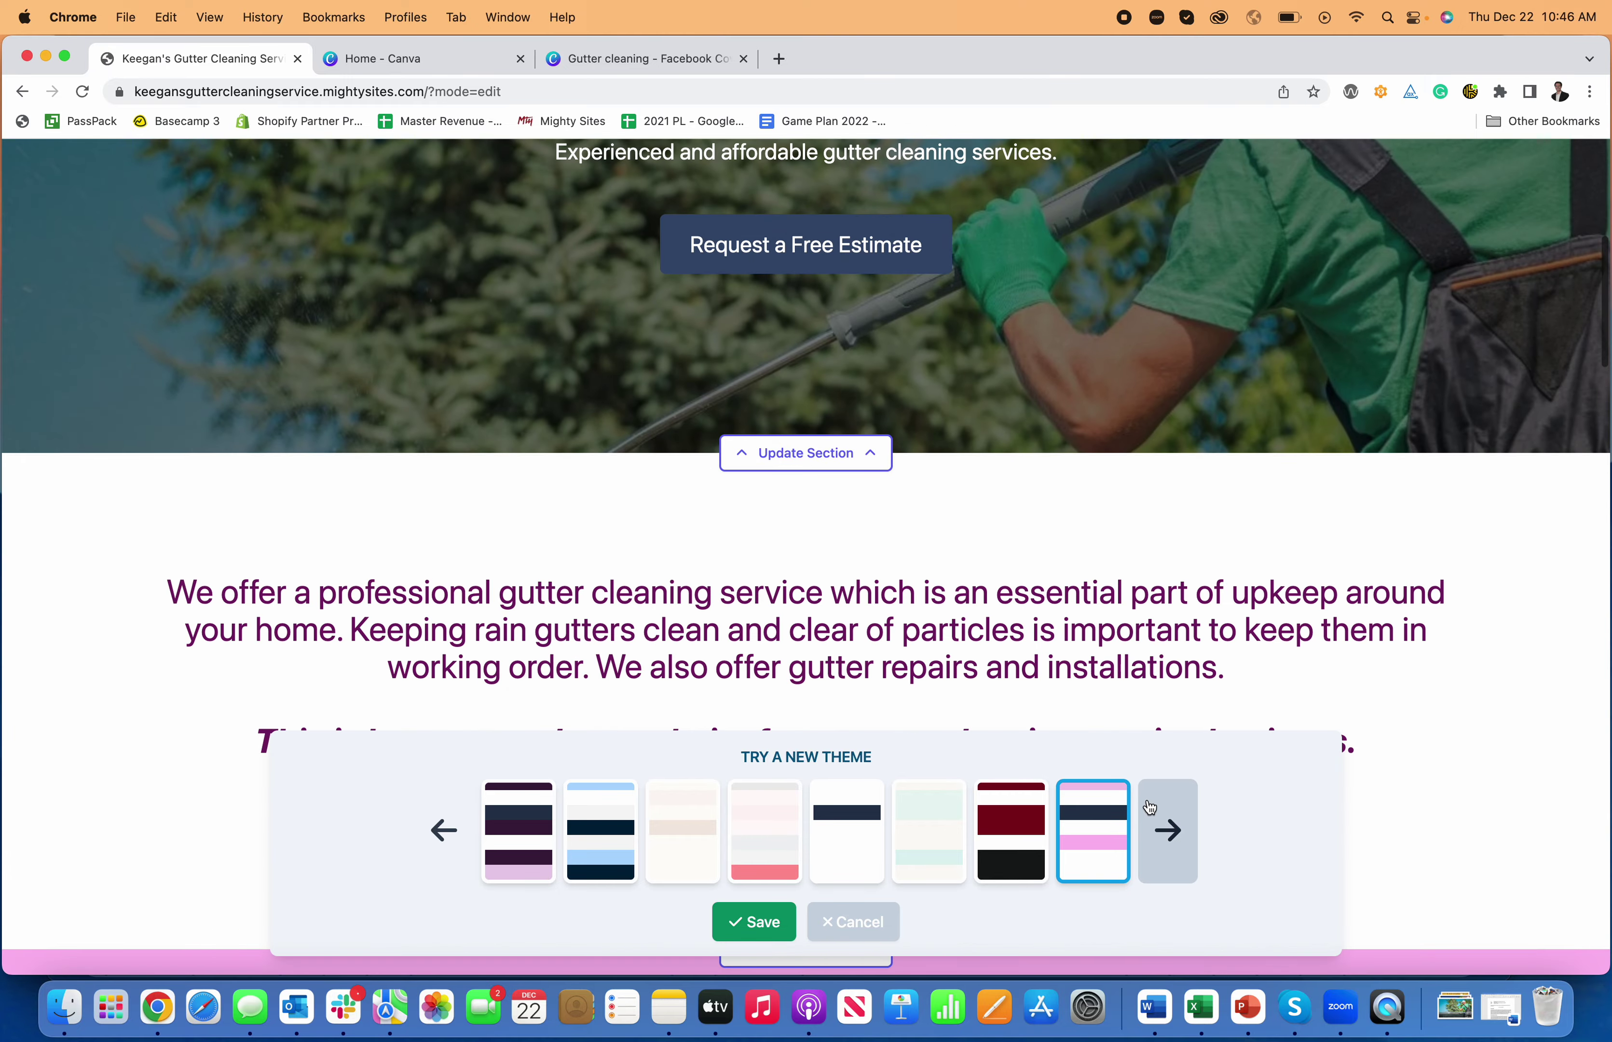
click(1150, 806)
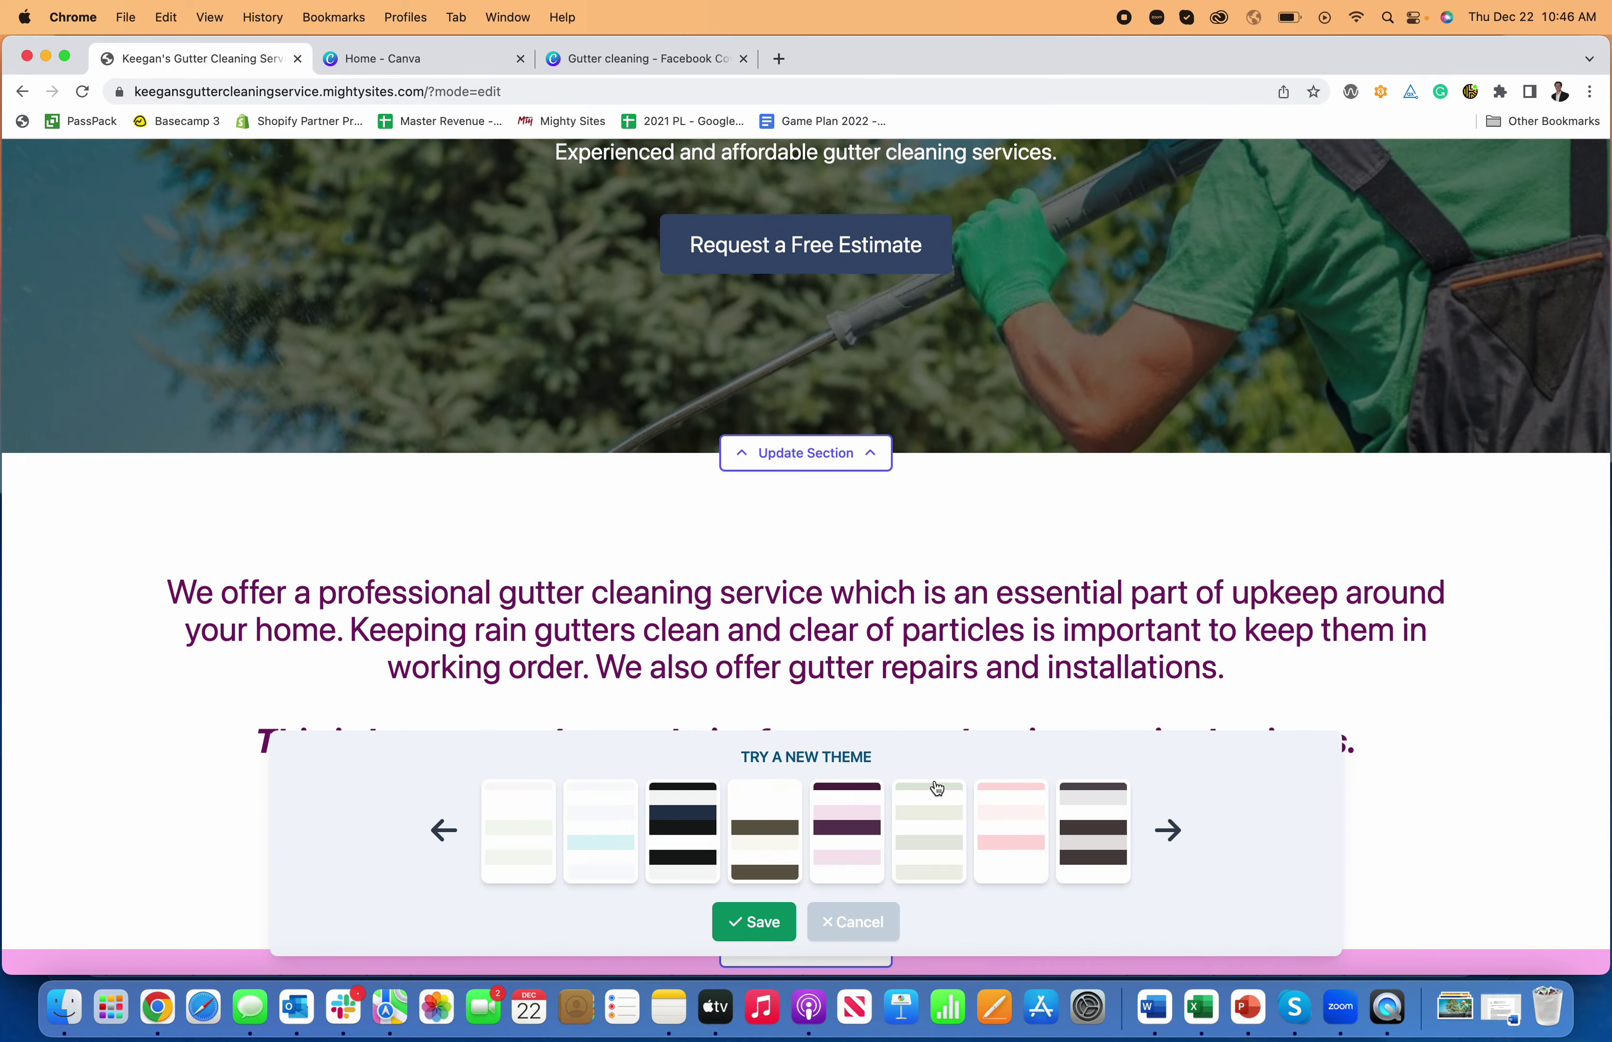
click(820, 819)
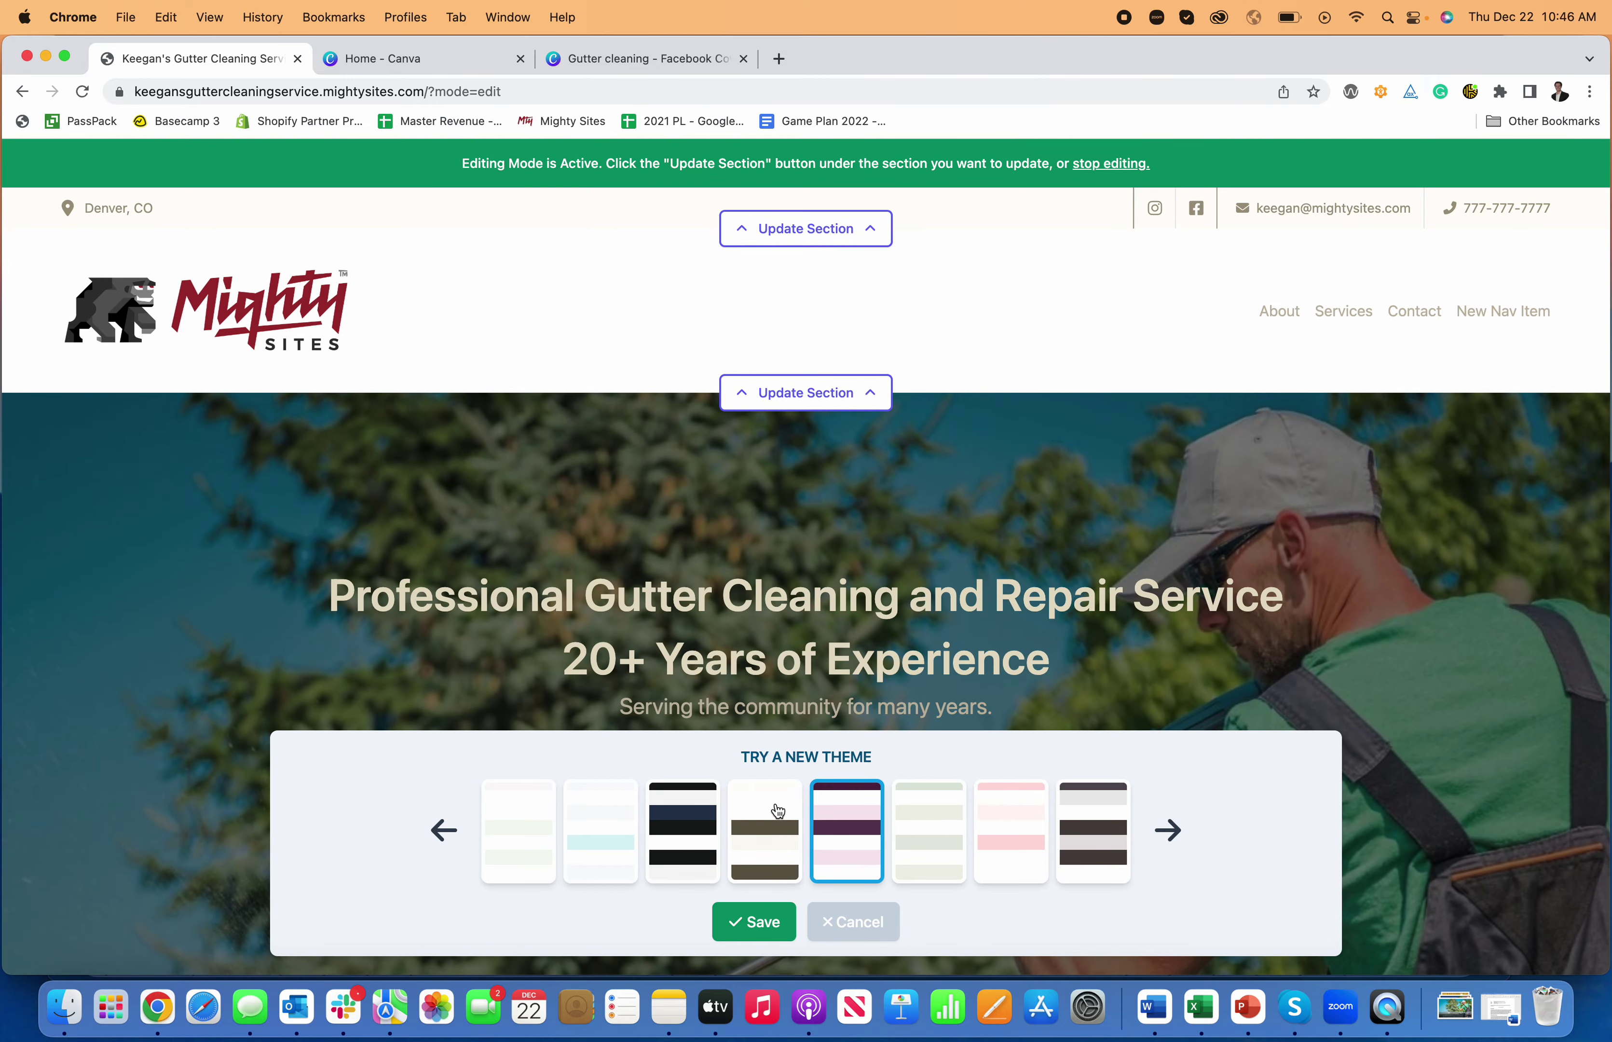
click(791, 833)
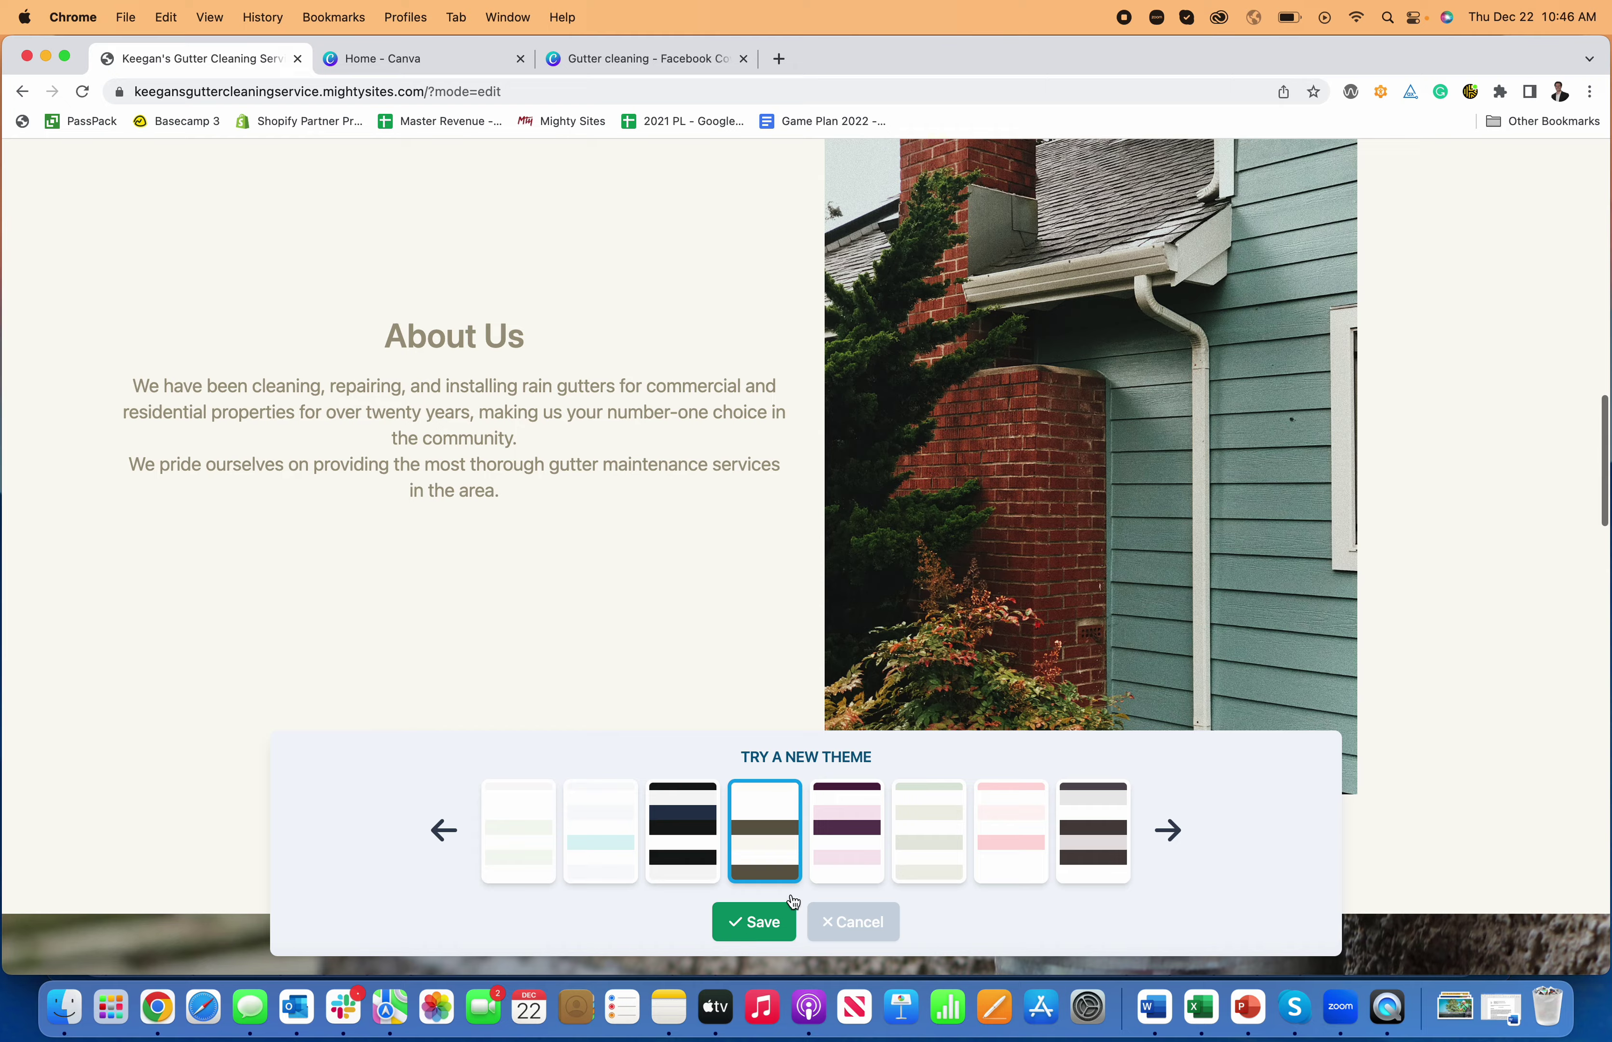
click(788, 923)
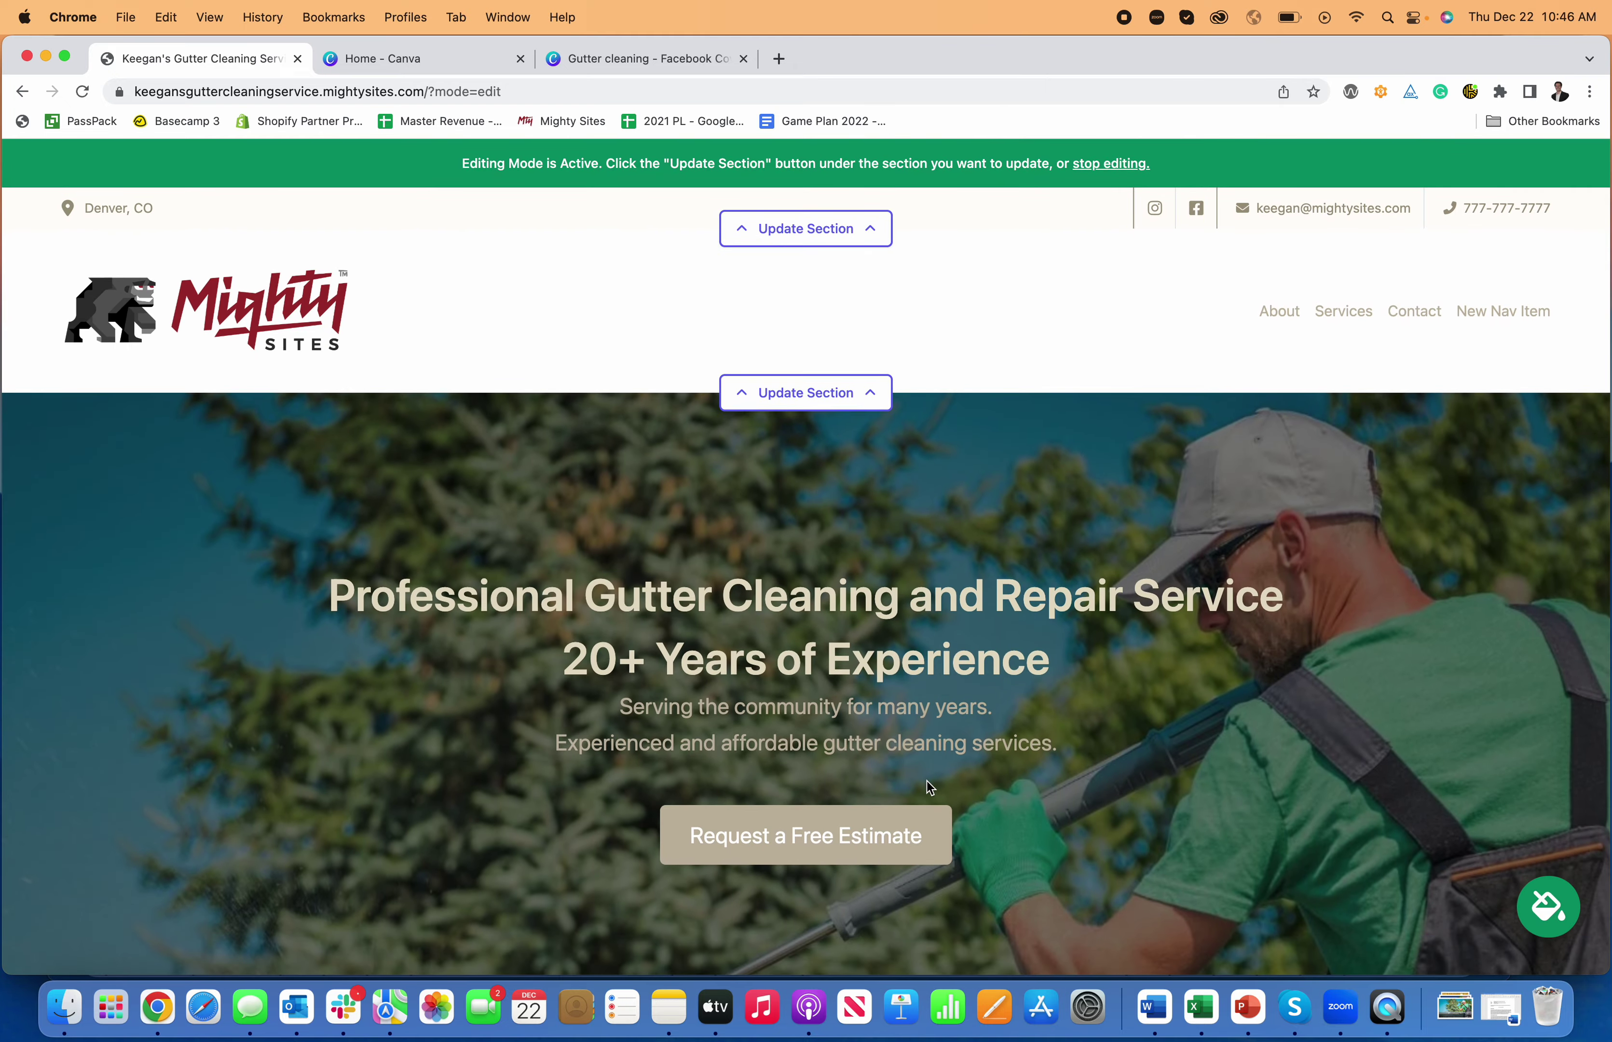
- Scroll down past Why Choose Us to the Get In Touch contact form
scroll(930, 786, down, 20)
scroll(928, 776, down, 5)
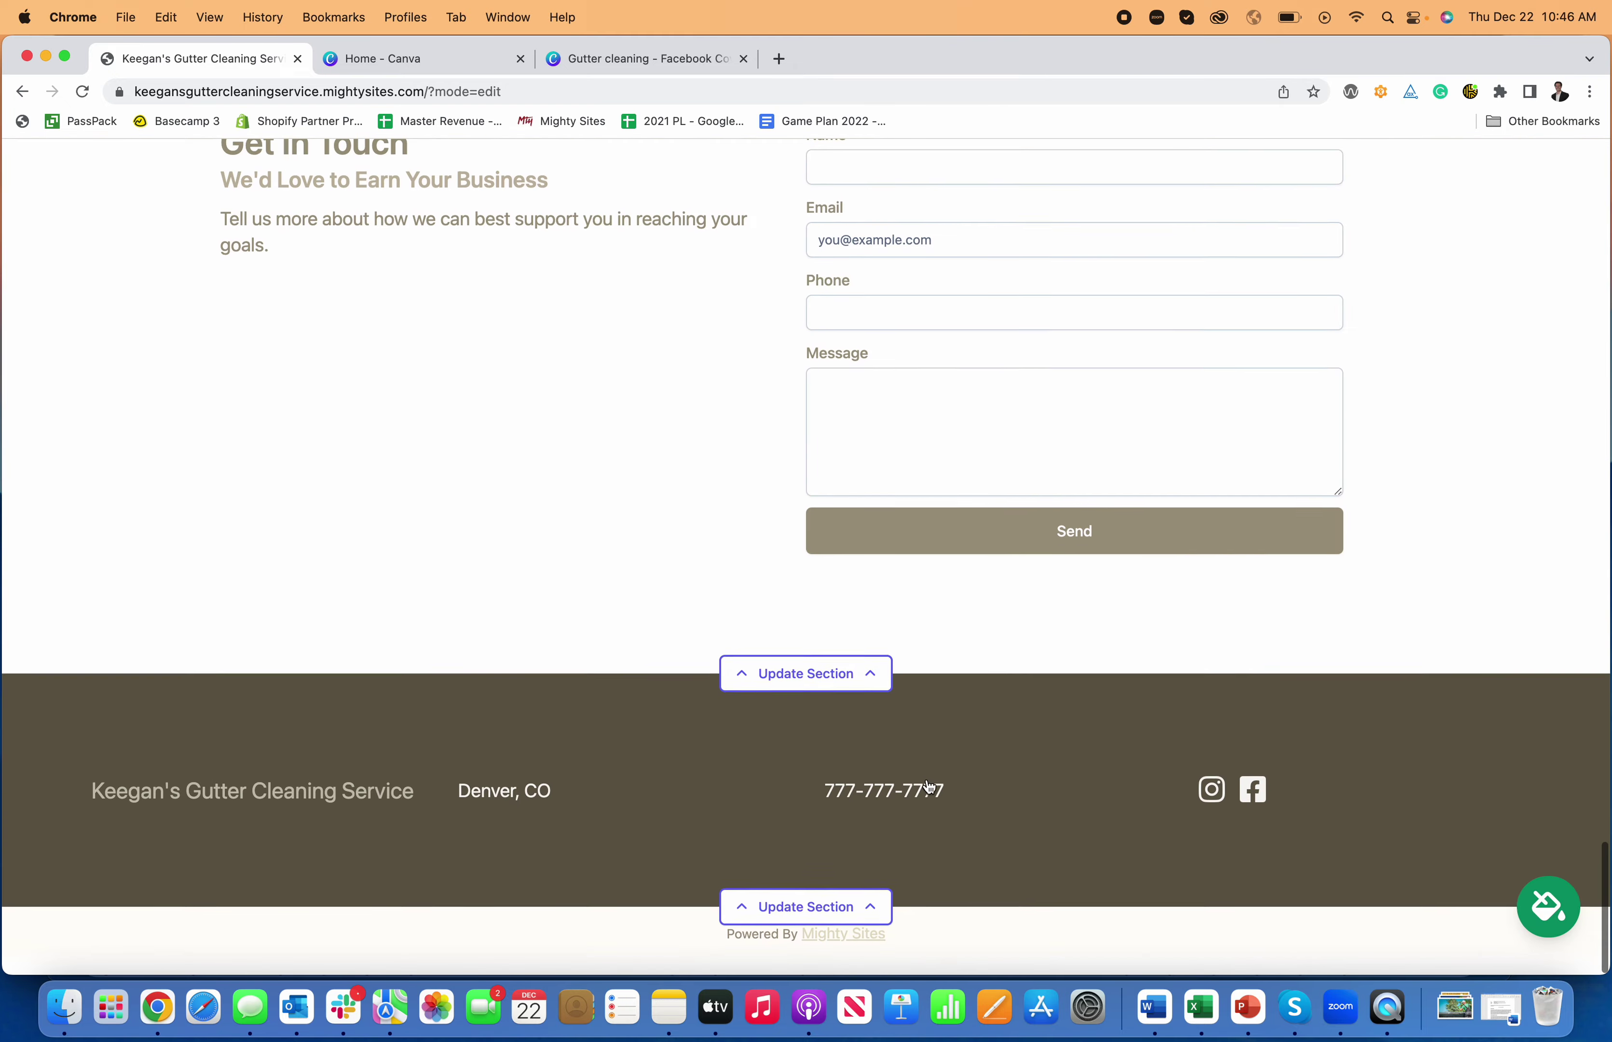
scroll(926, 780, up, 20)
scroll(919, 791, down, 2)
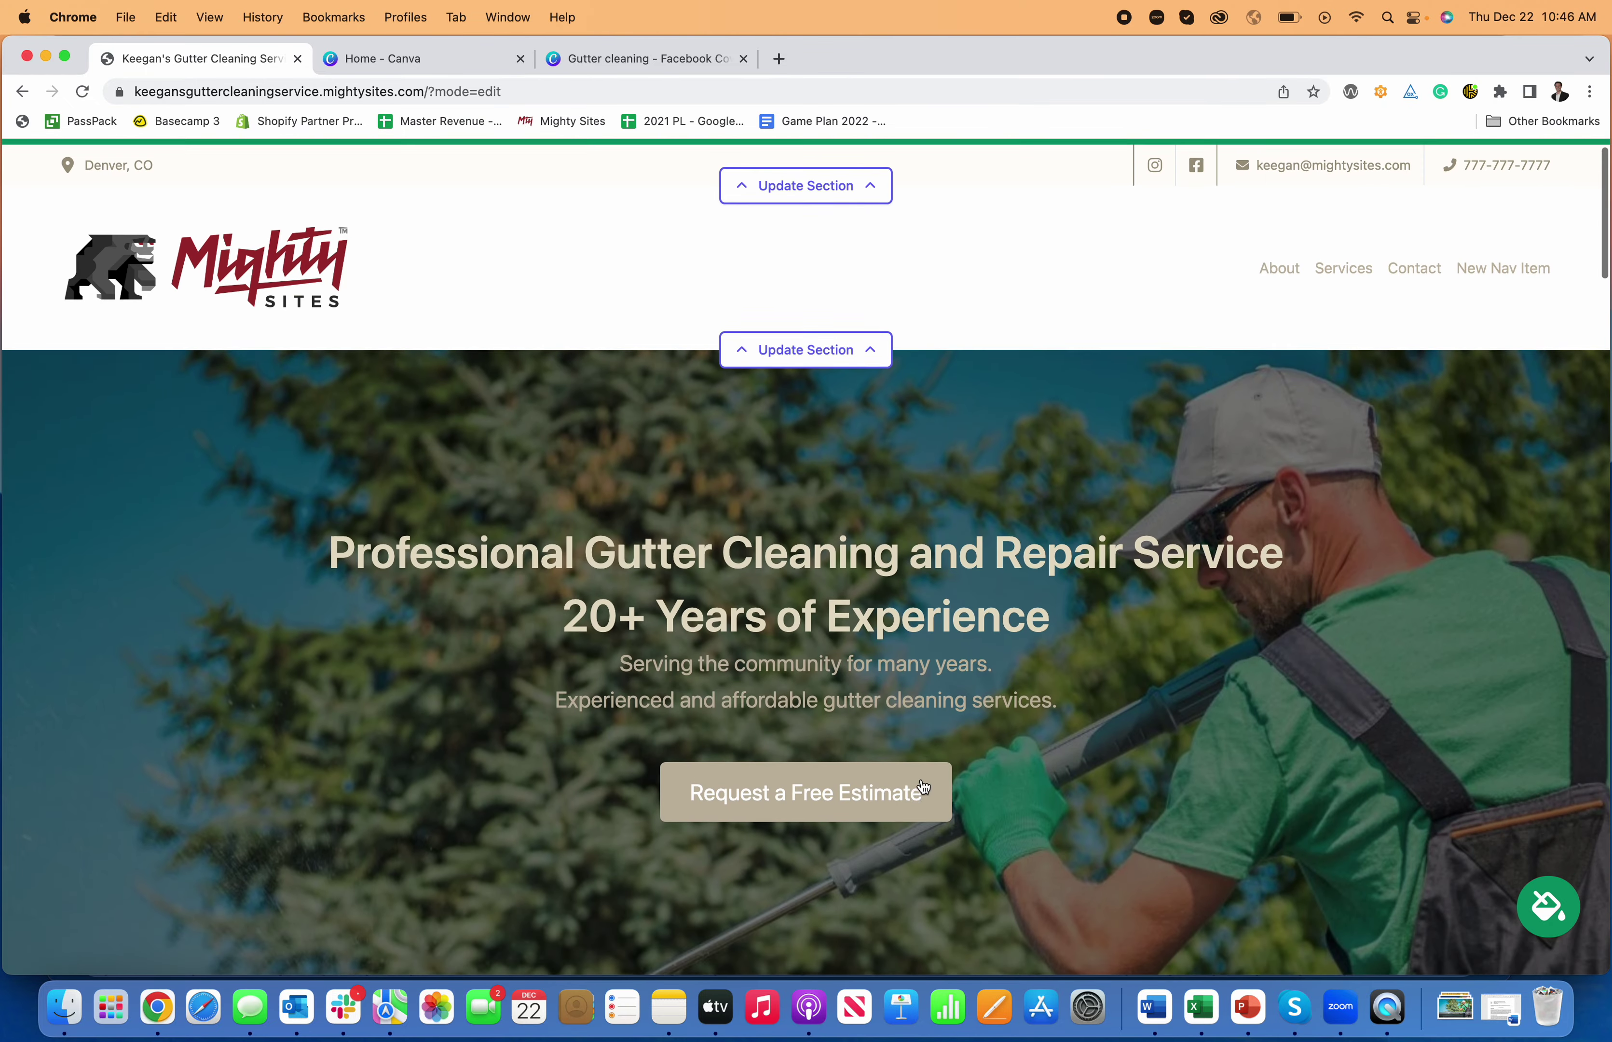
scroll(919, 791, up, 3)
scroll(918, 617, down, 12)
scroll(918, 620, down, 15)
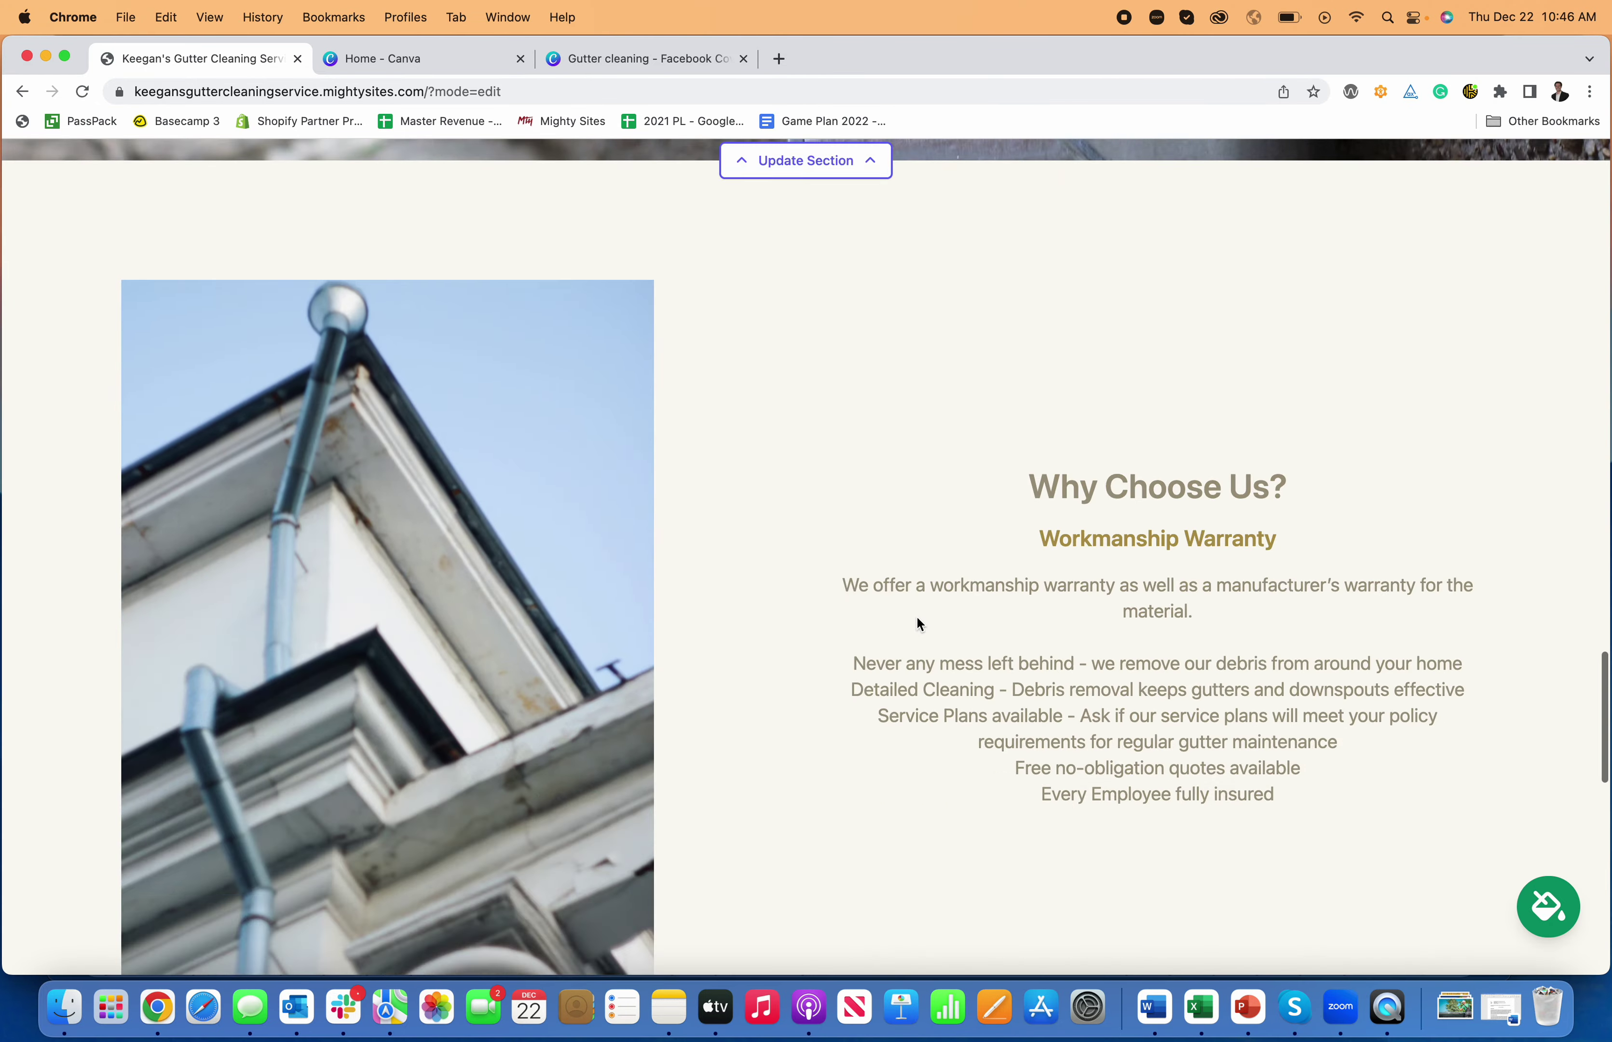
scroll(892, 555, up, 5)
- Fill the contact form's name, email and phone fields with test contact details
click(890, 437)
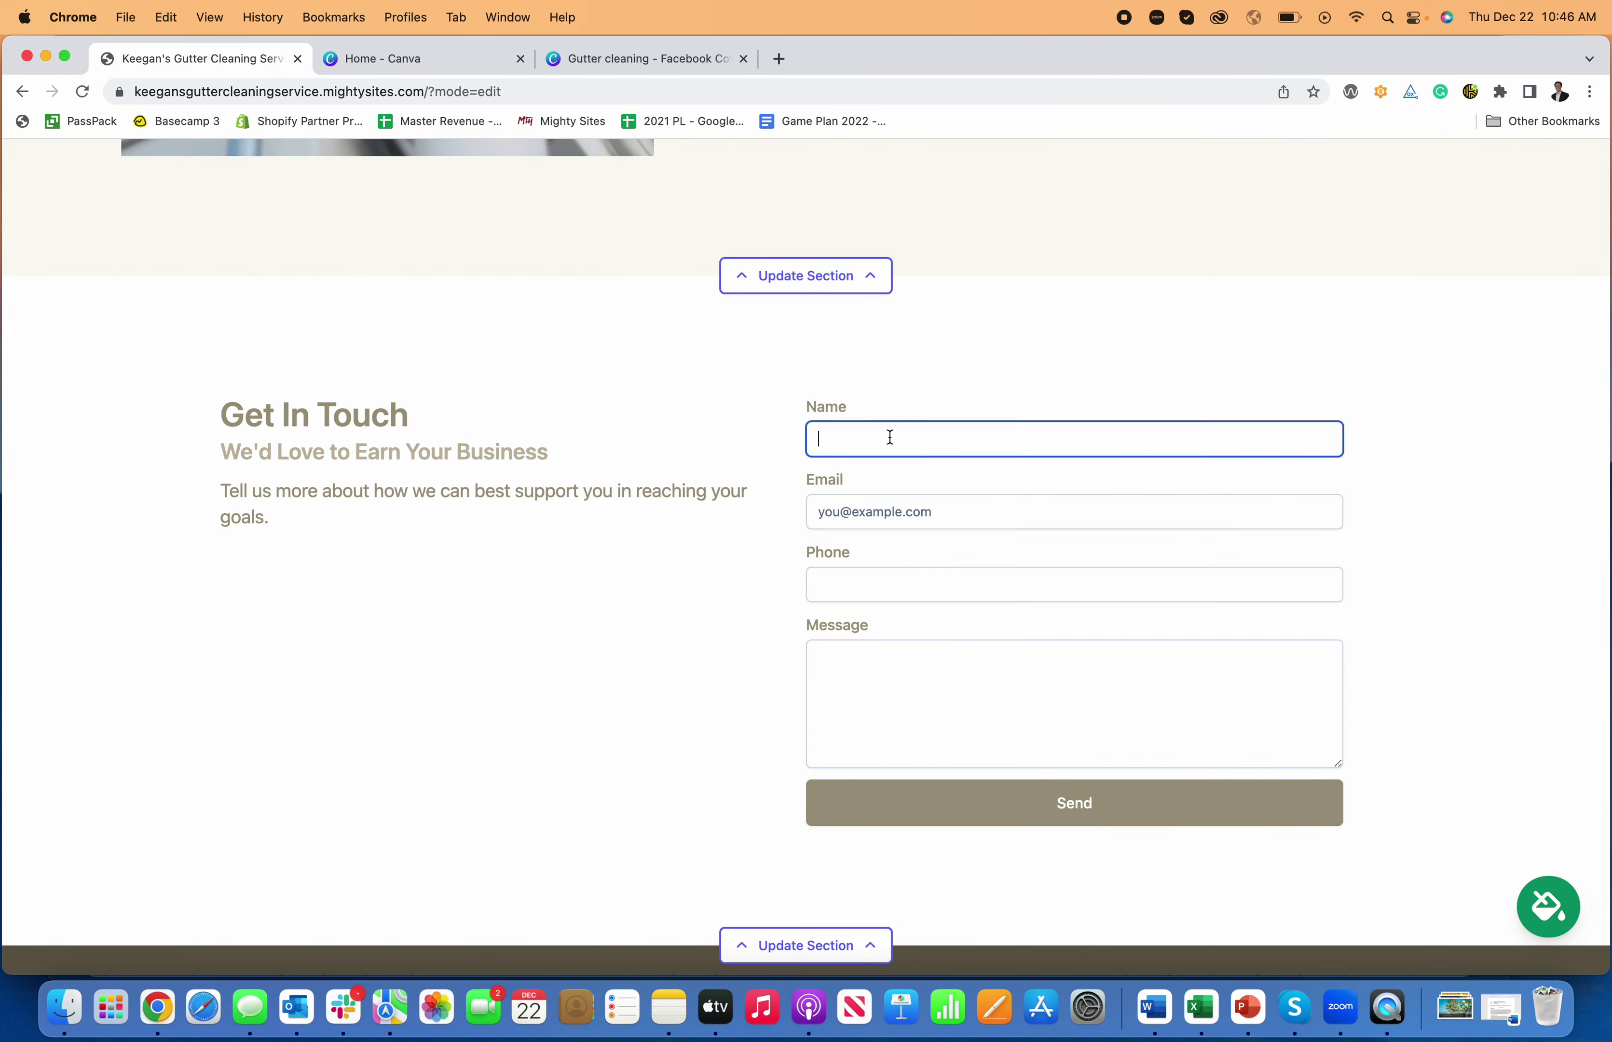
text(Keegan)
key(Tab)
text(ek)
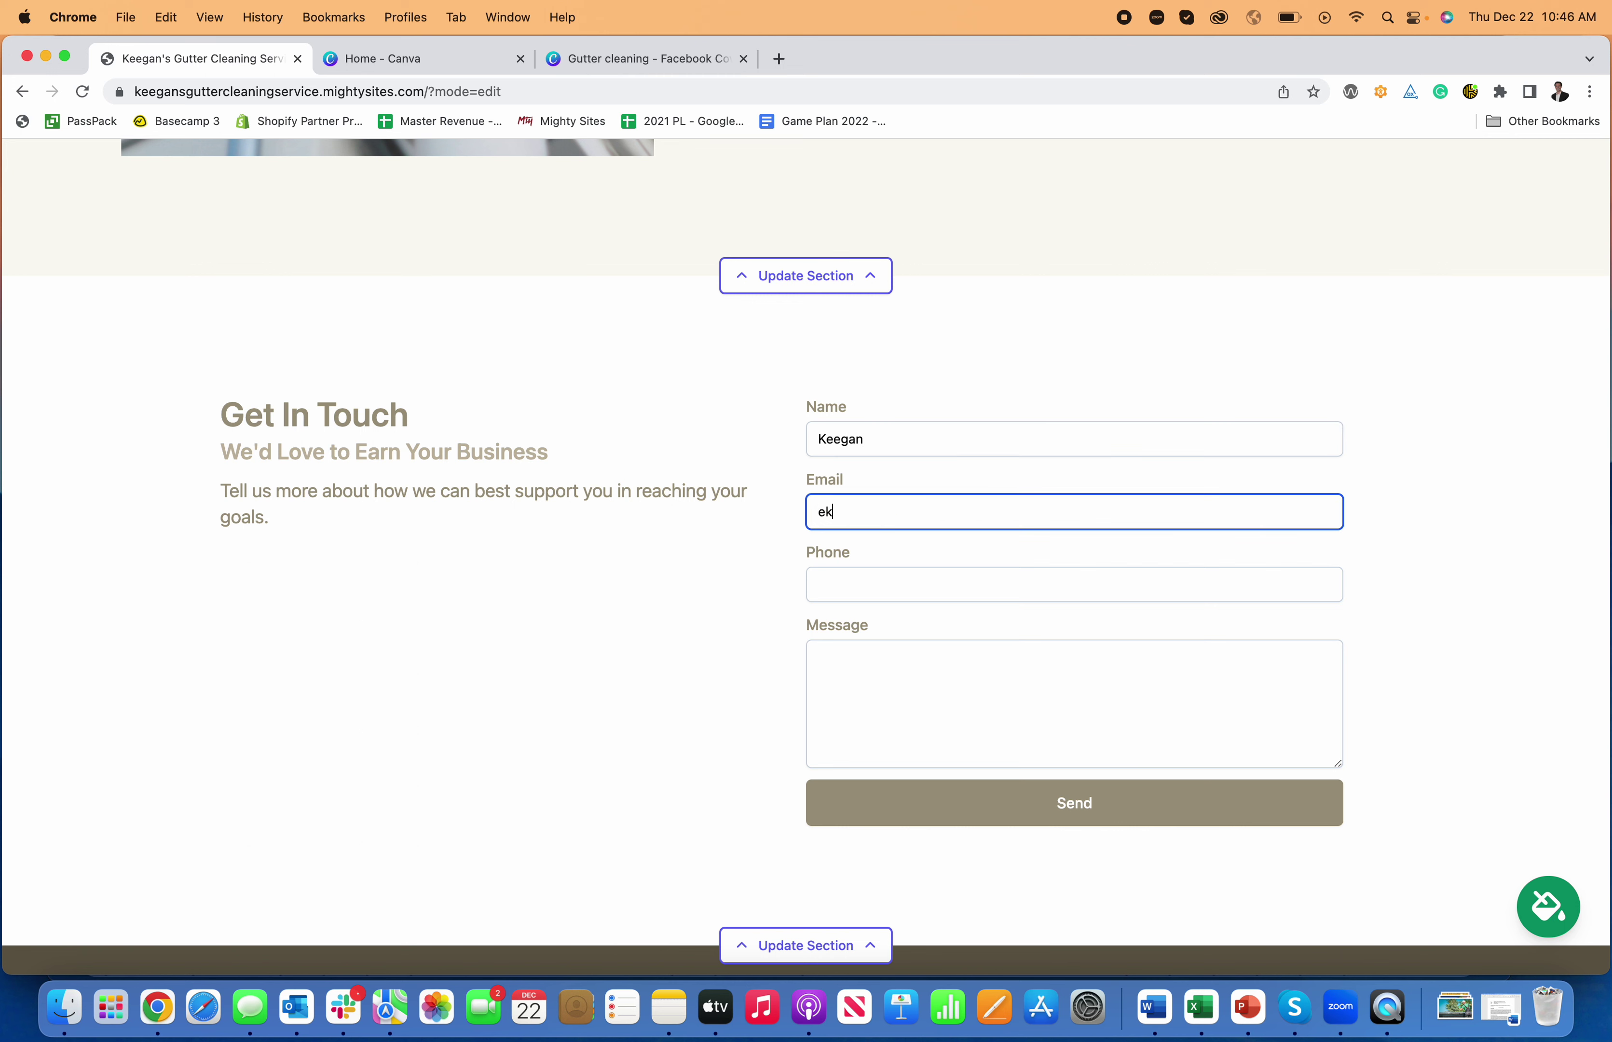
key(BackSpace)
key(BackSpace)
key(Tab)
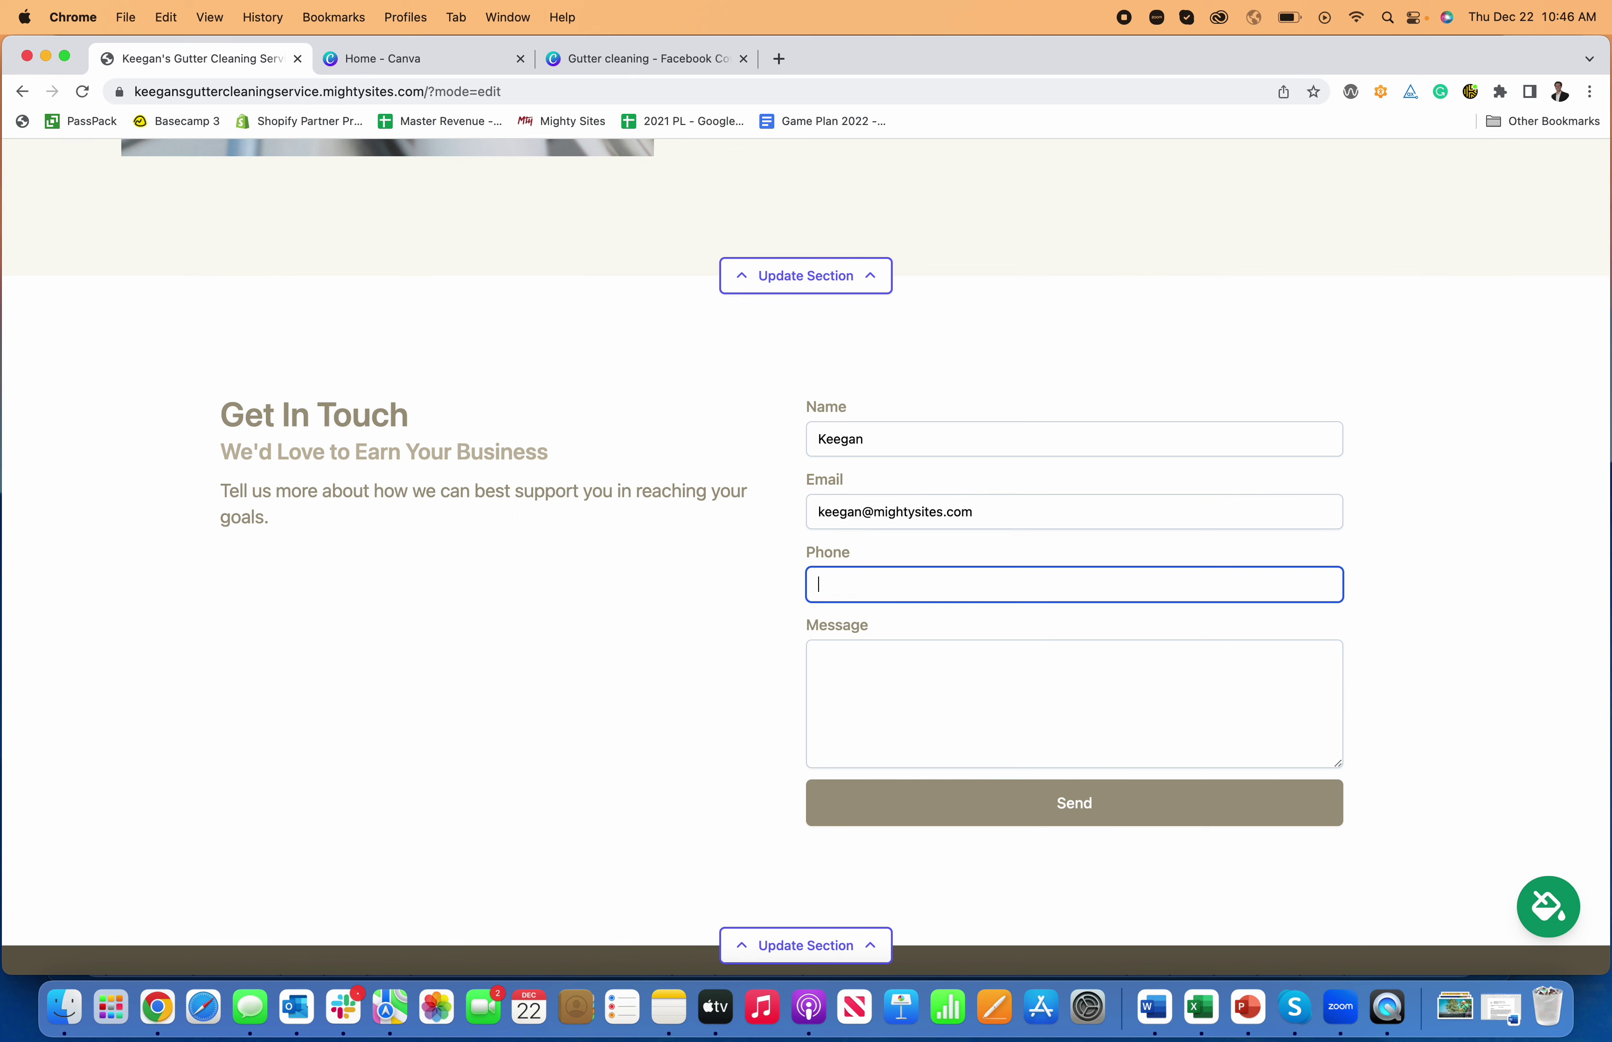
text(777-777-7777)
- Write the message 'I need gutter cleaning services' and send the enquiry
click(920, 660)
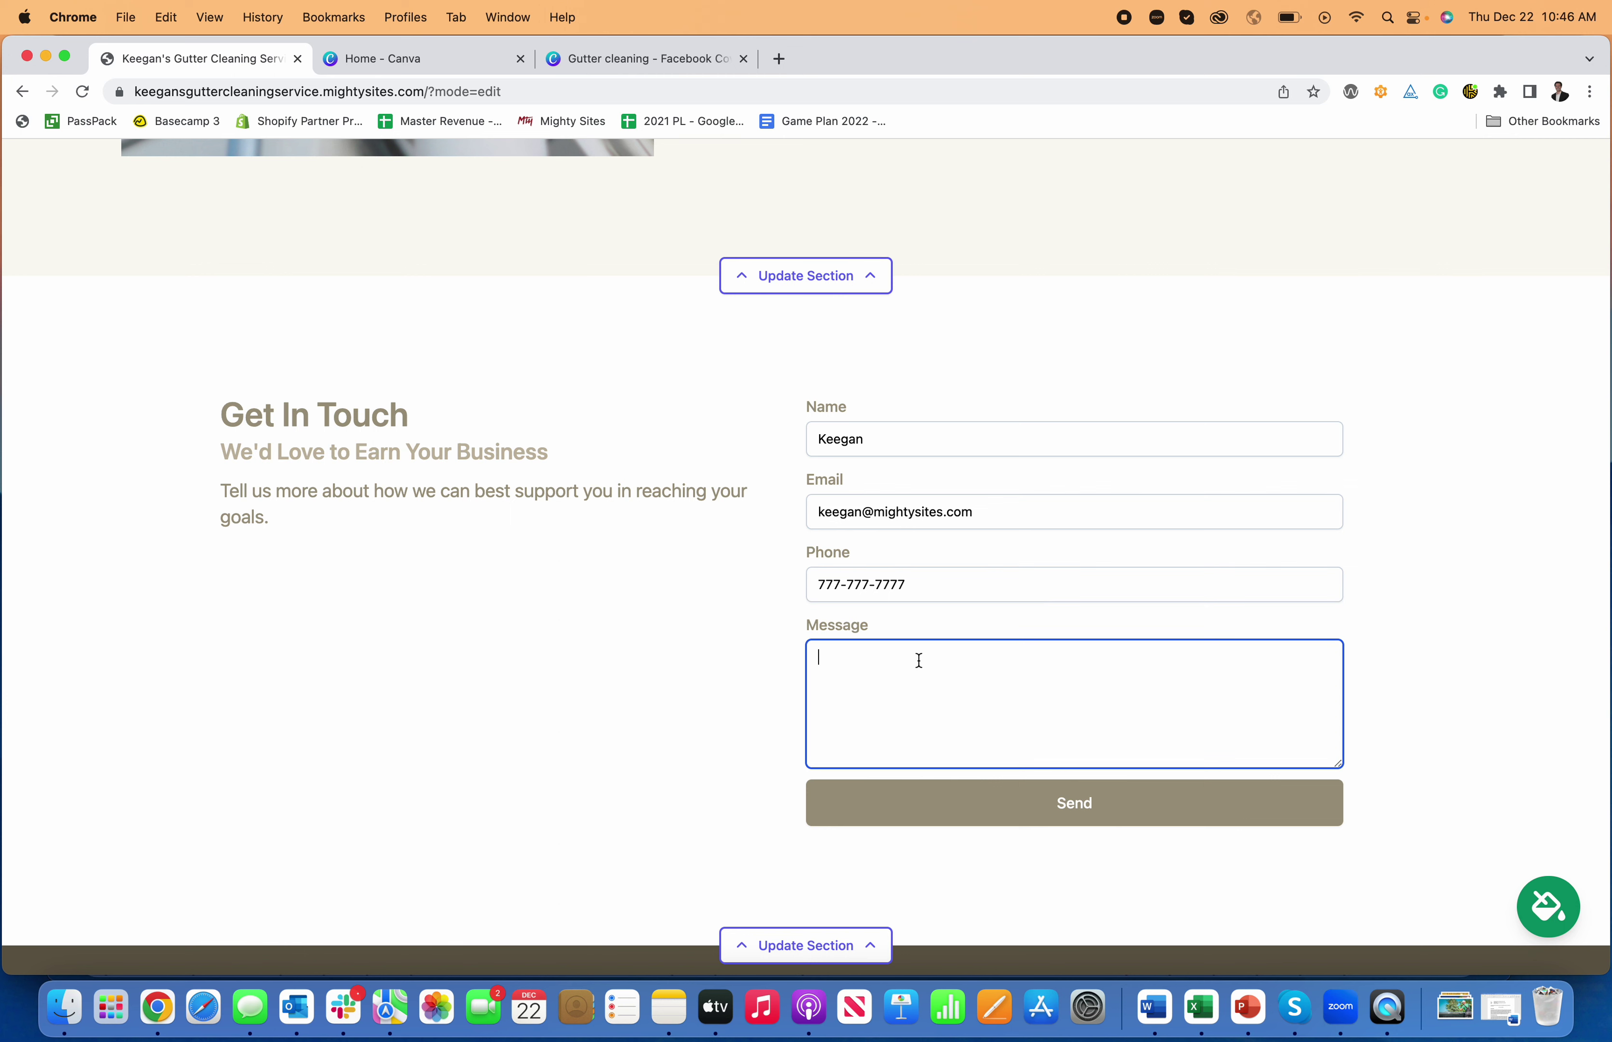
text(I need gutter cleaning services)
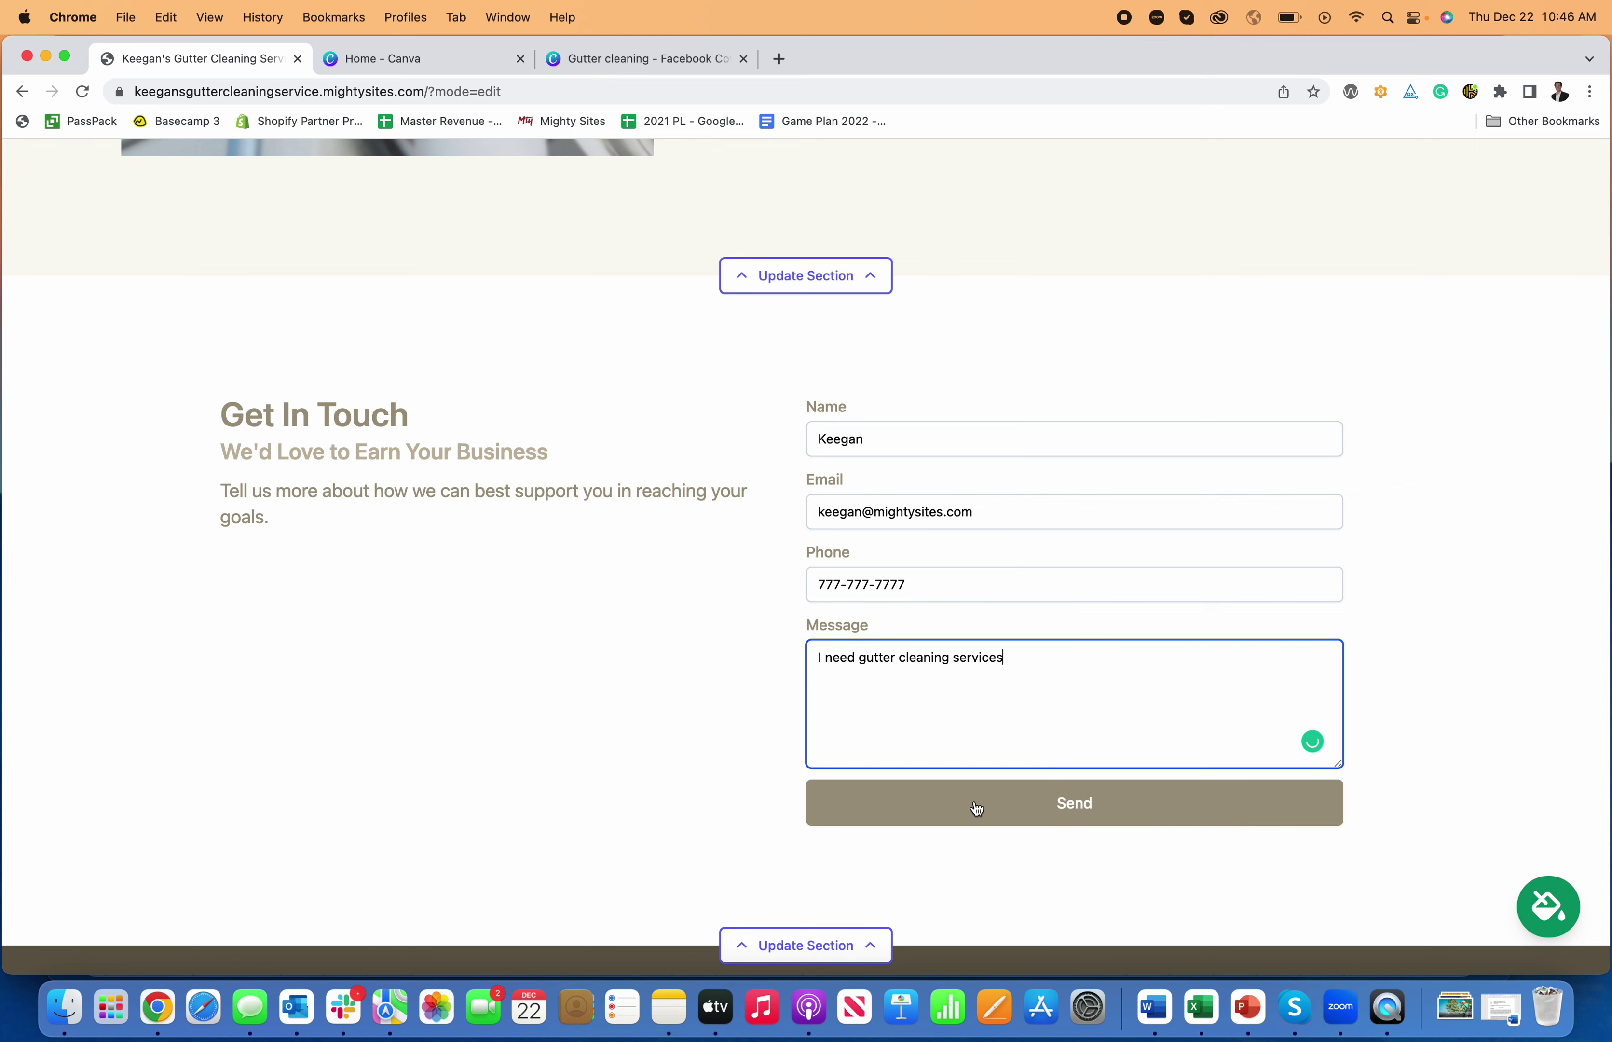
click(996, 822)
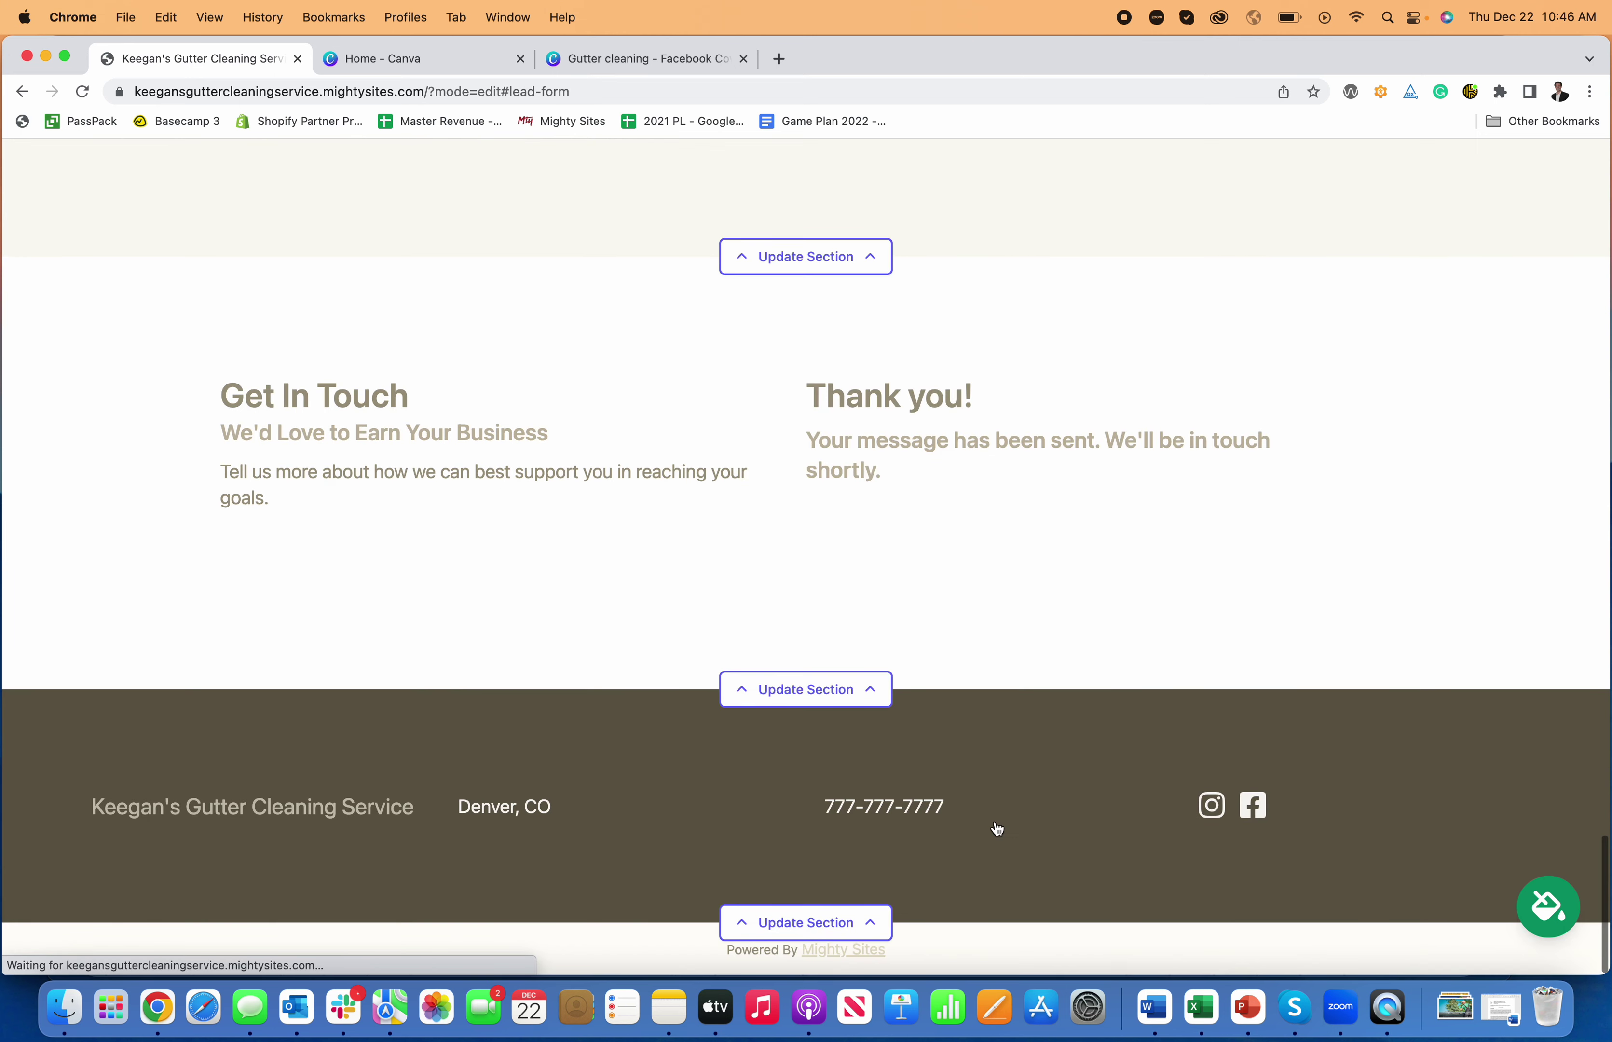
scroll(856, 420, up, 20)
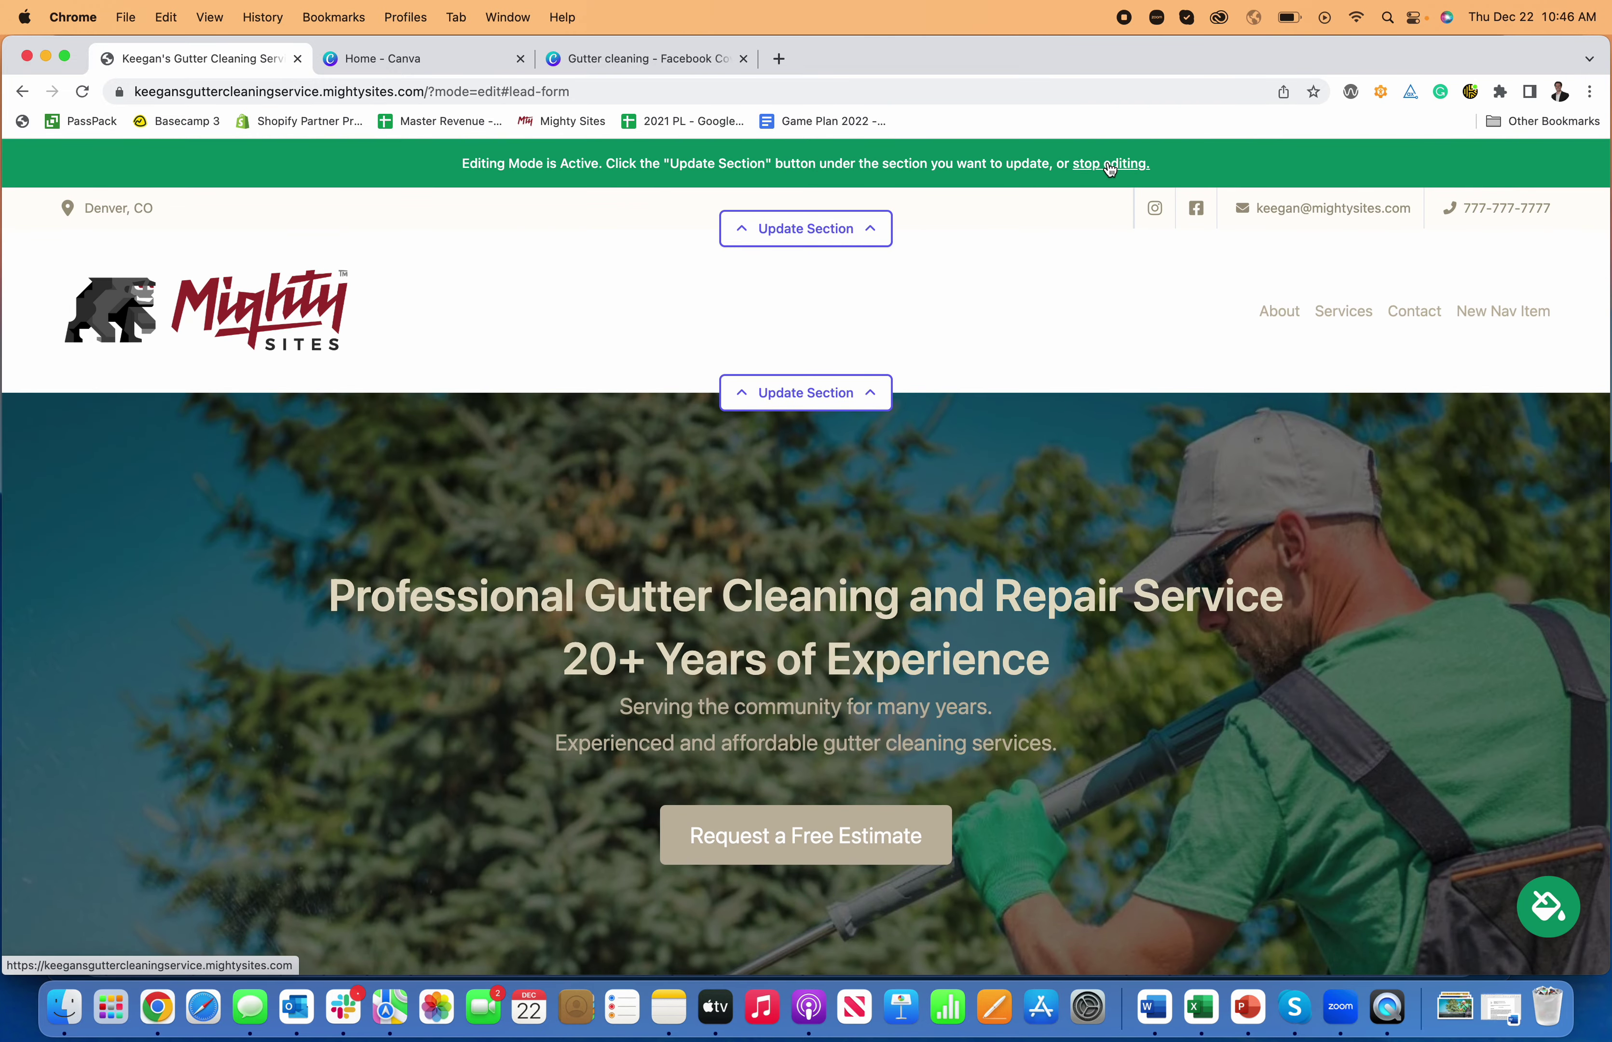
- Exit editing, scroll through the live page, then go to the site dashboard showing the new lead
click(1110, 165)
scroll(878, 305, down, 5)
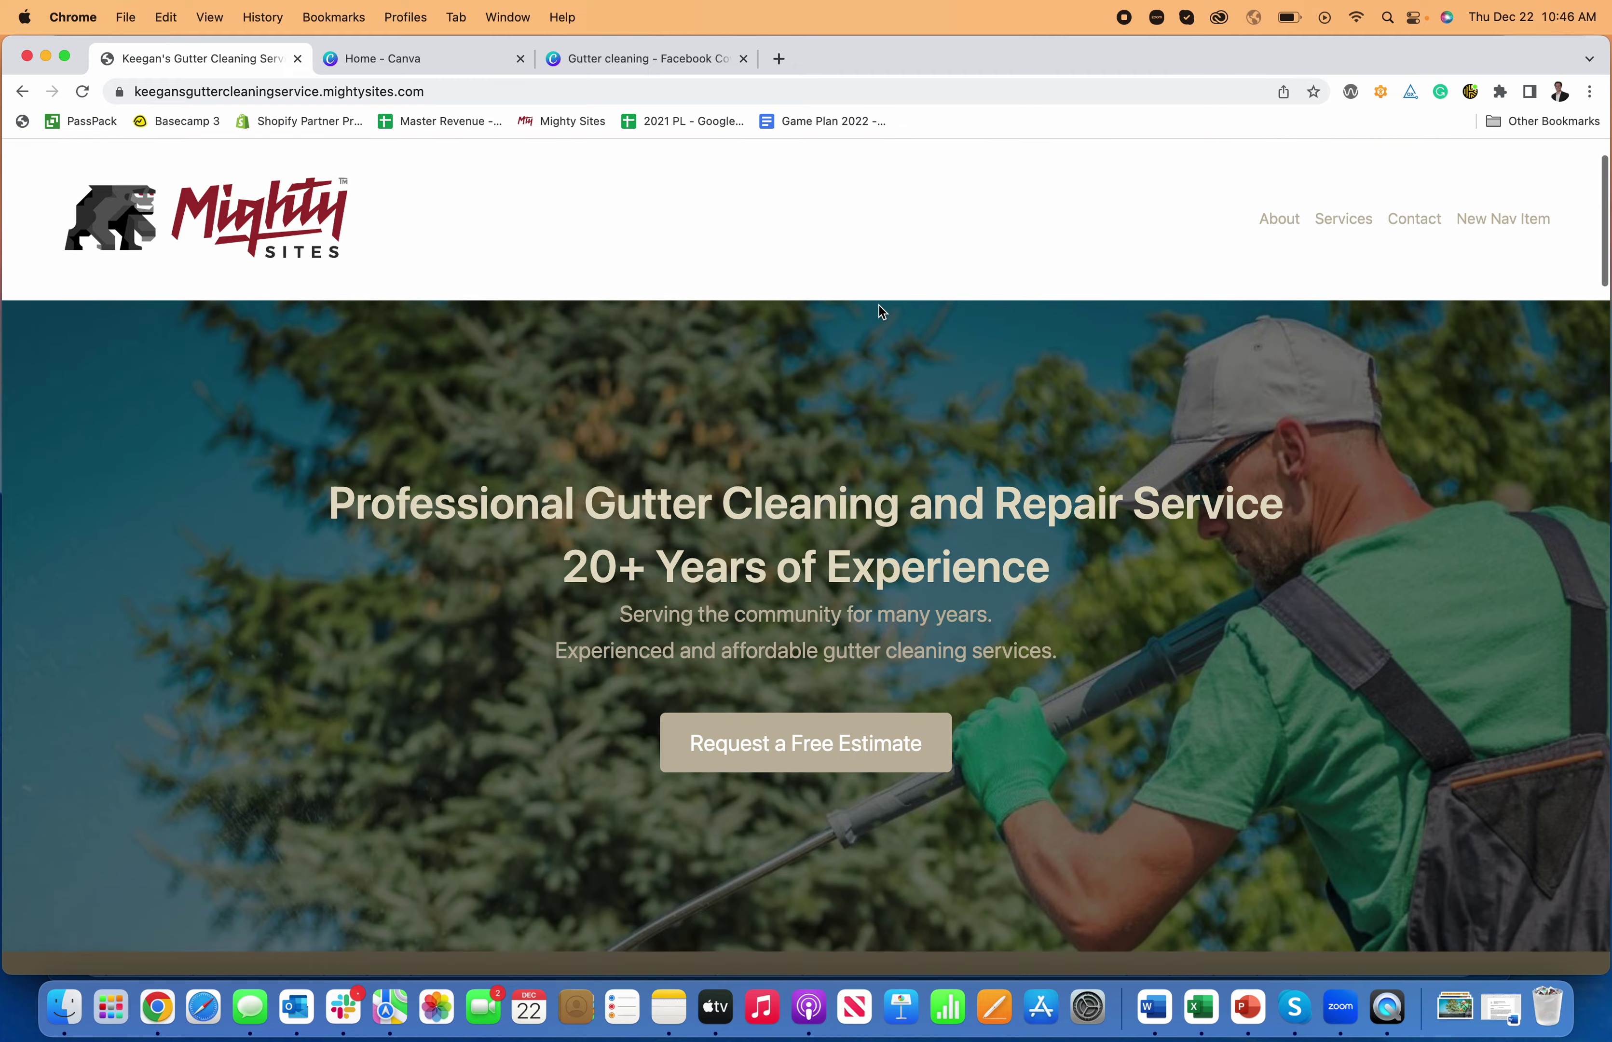
scroll(879, 306, down, 15)
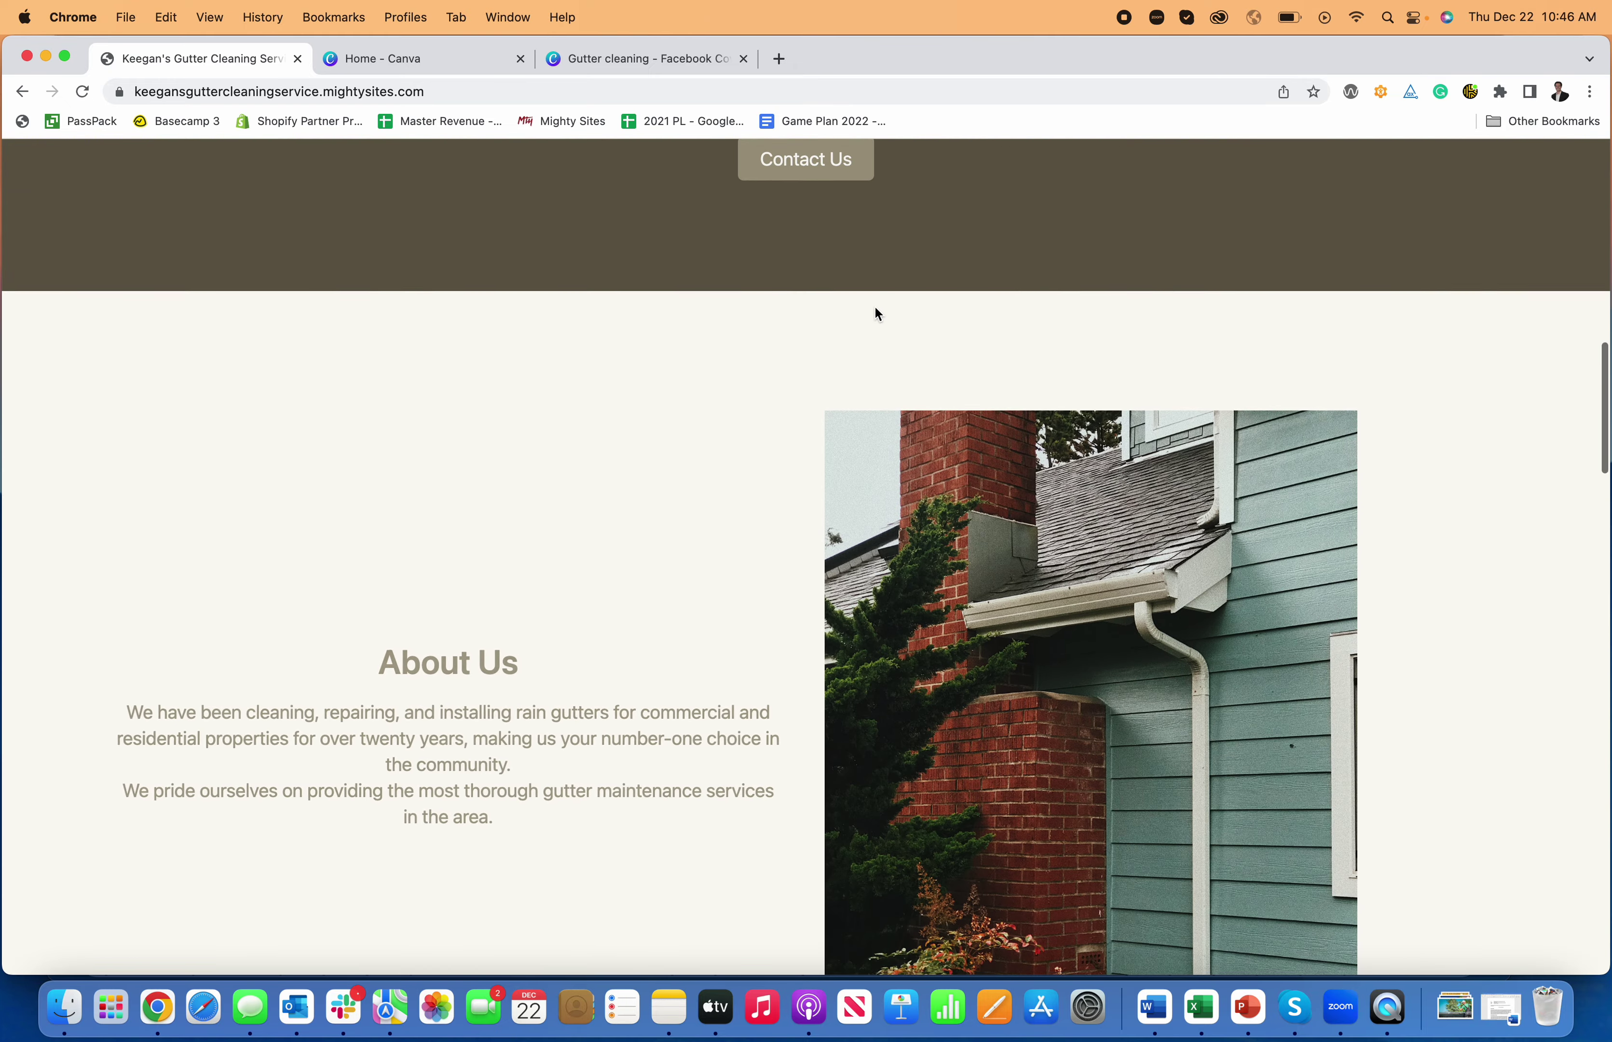
scroll(875, 308, down, 15)
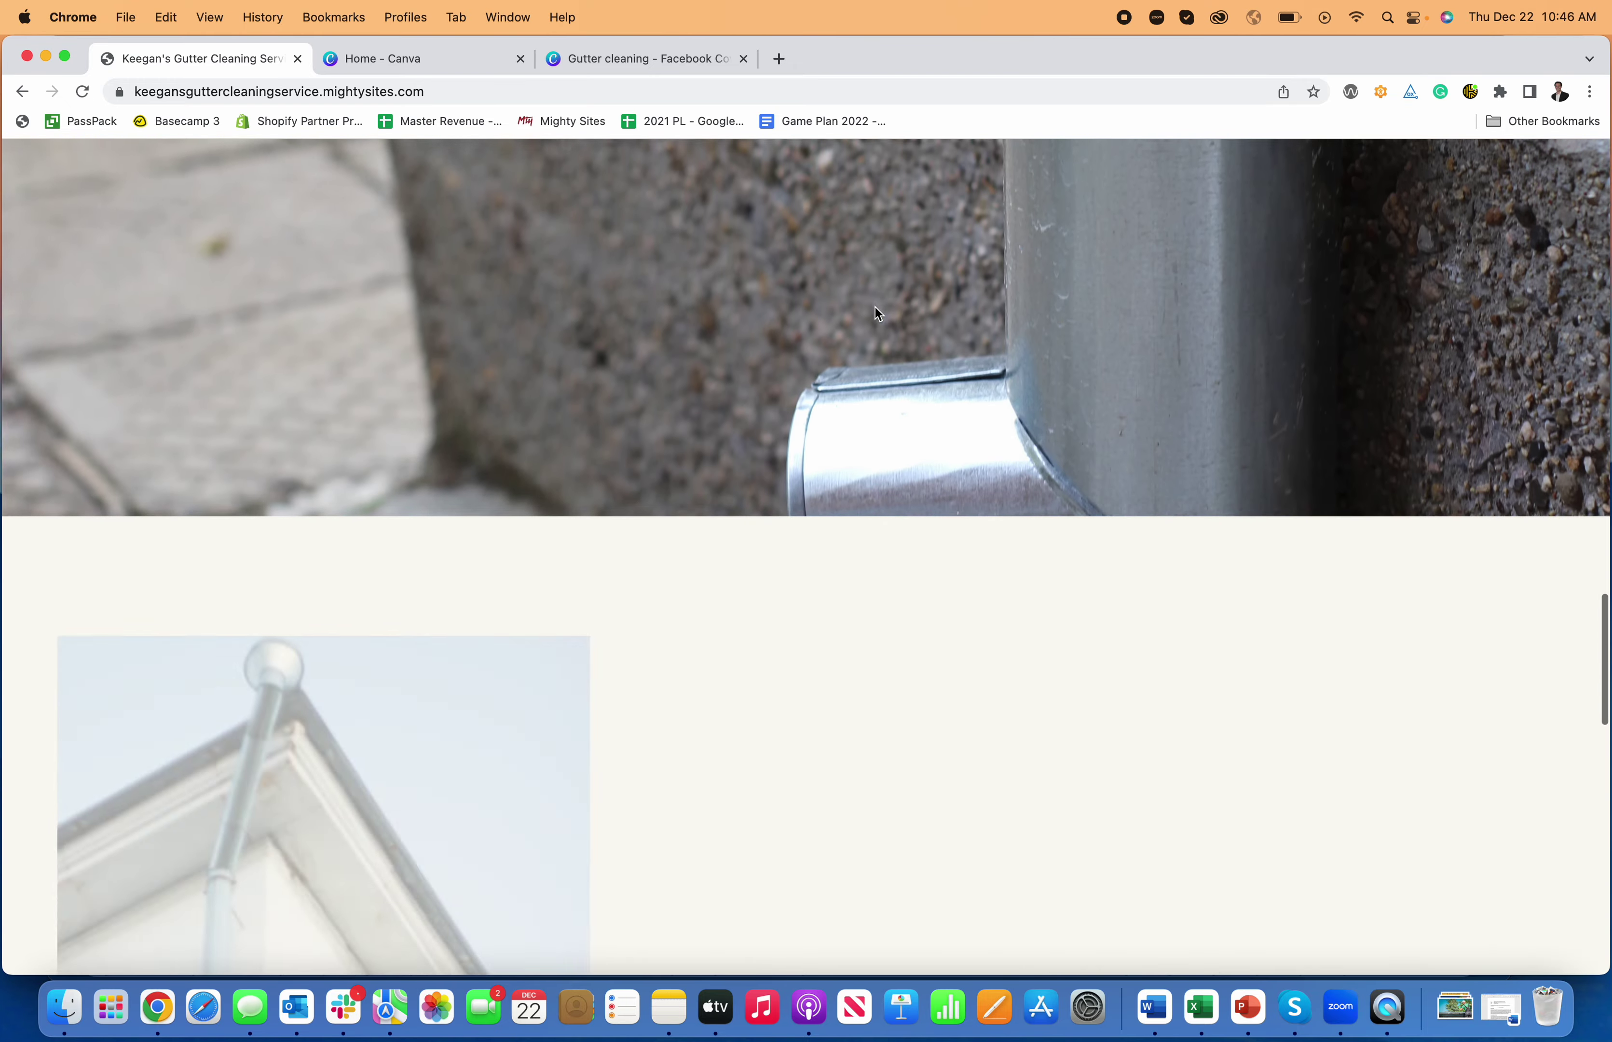
scroll(875, 313, down, 10)
scroll(877, 313, up, 15)
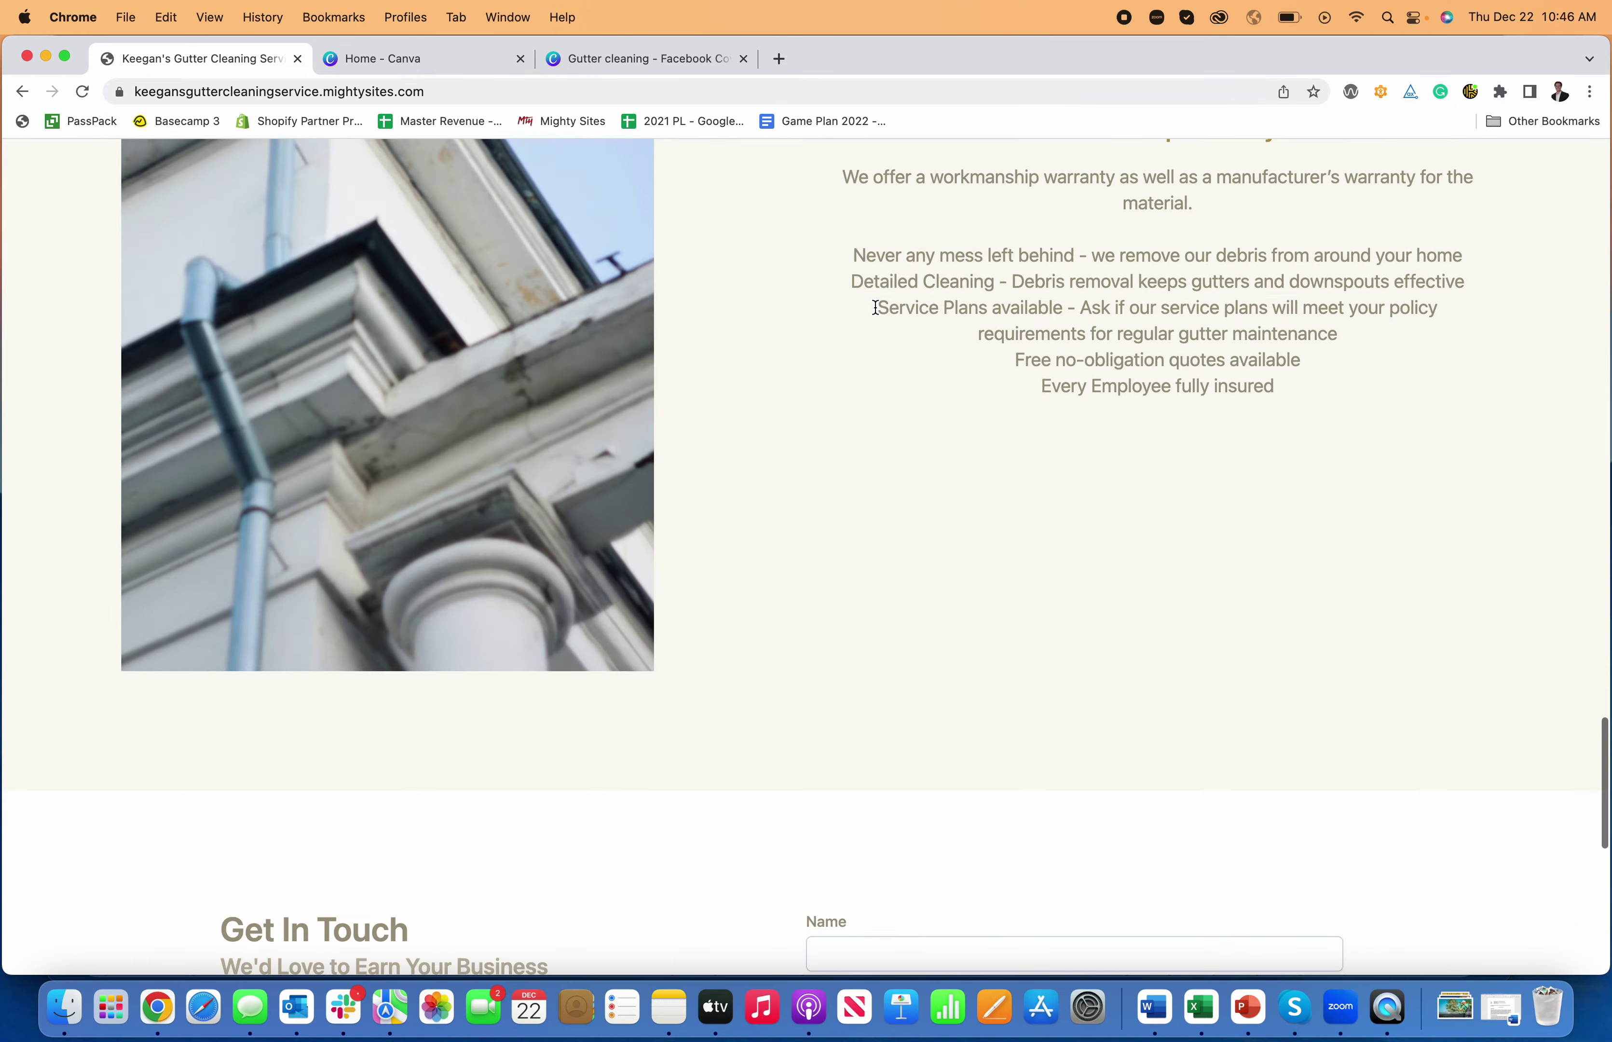
scroll(878, 314, up, 15)
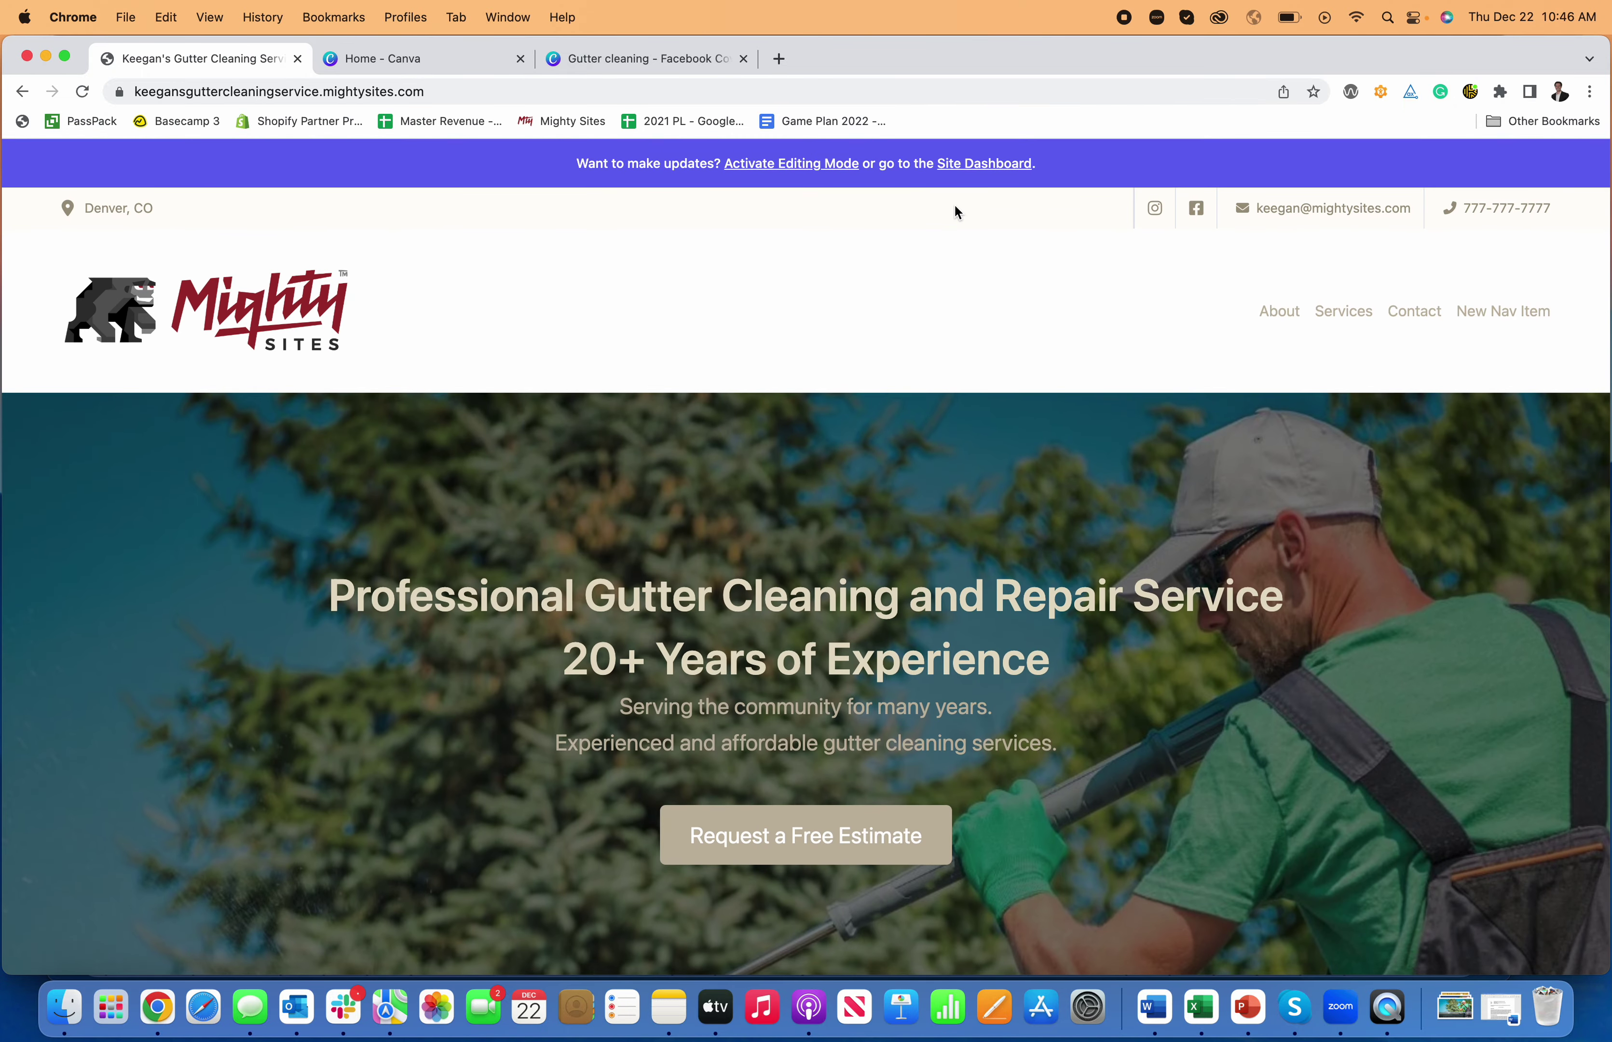
click(951, 173)
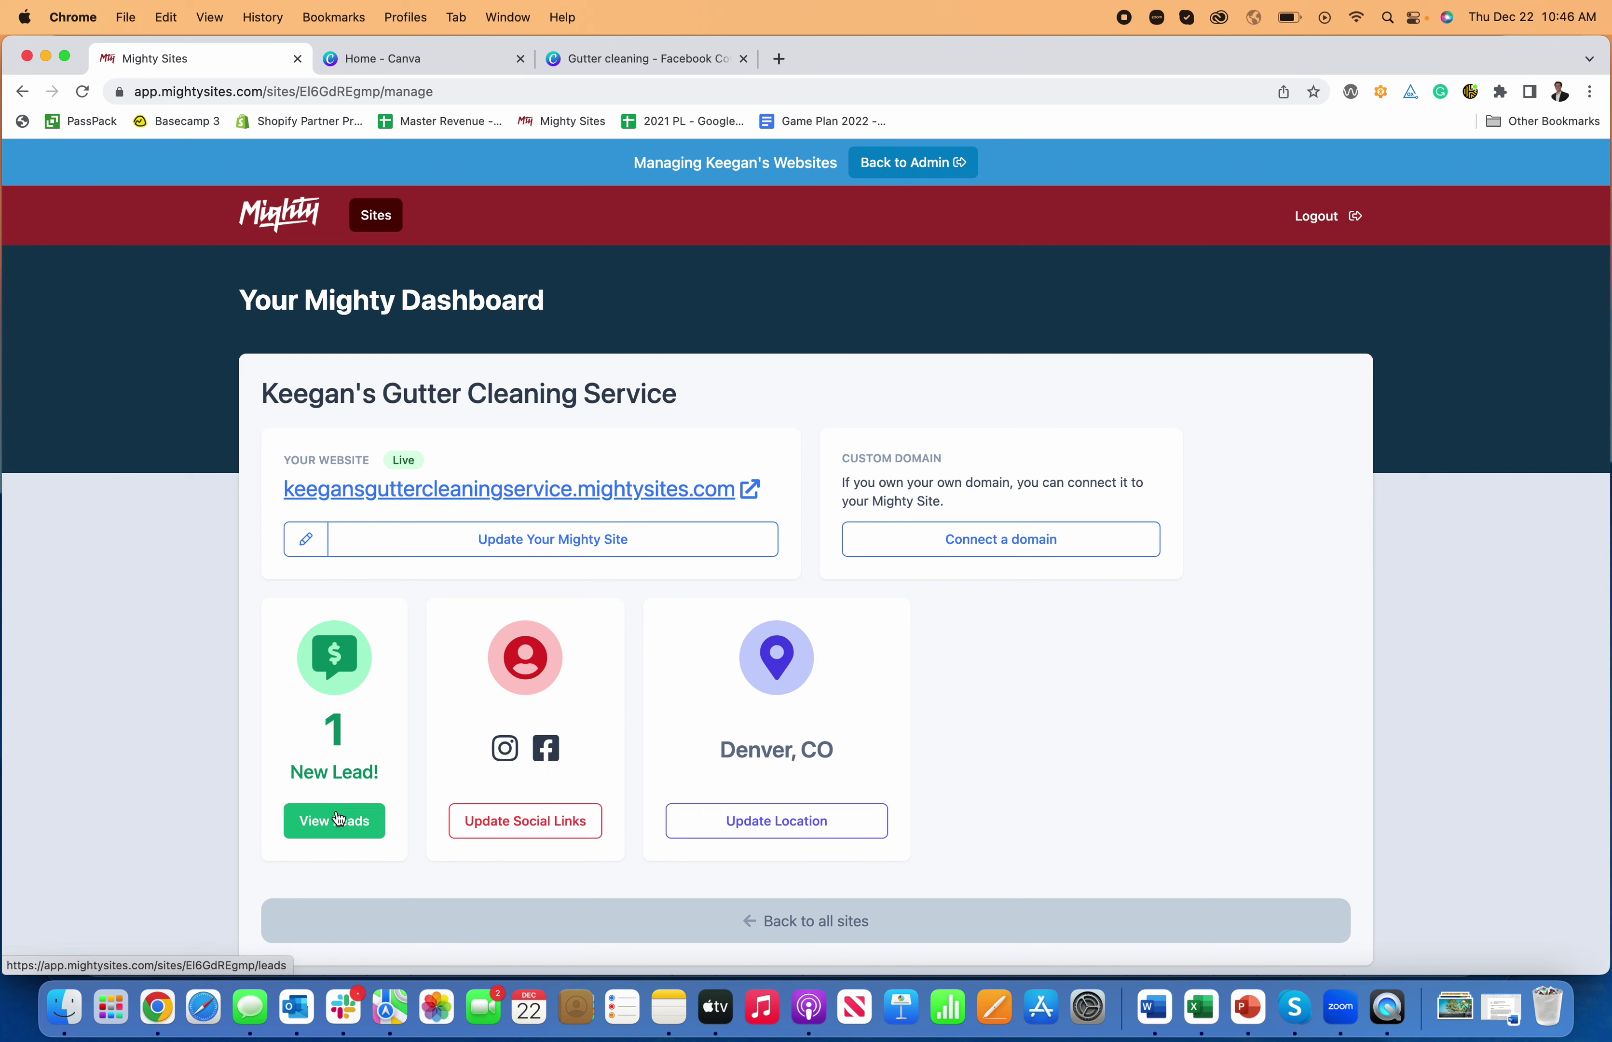
- View the test enquiry's full details in the leads list, then return to the site dashboard
click(349, 836)
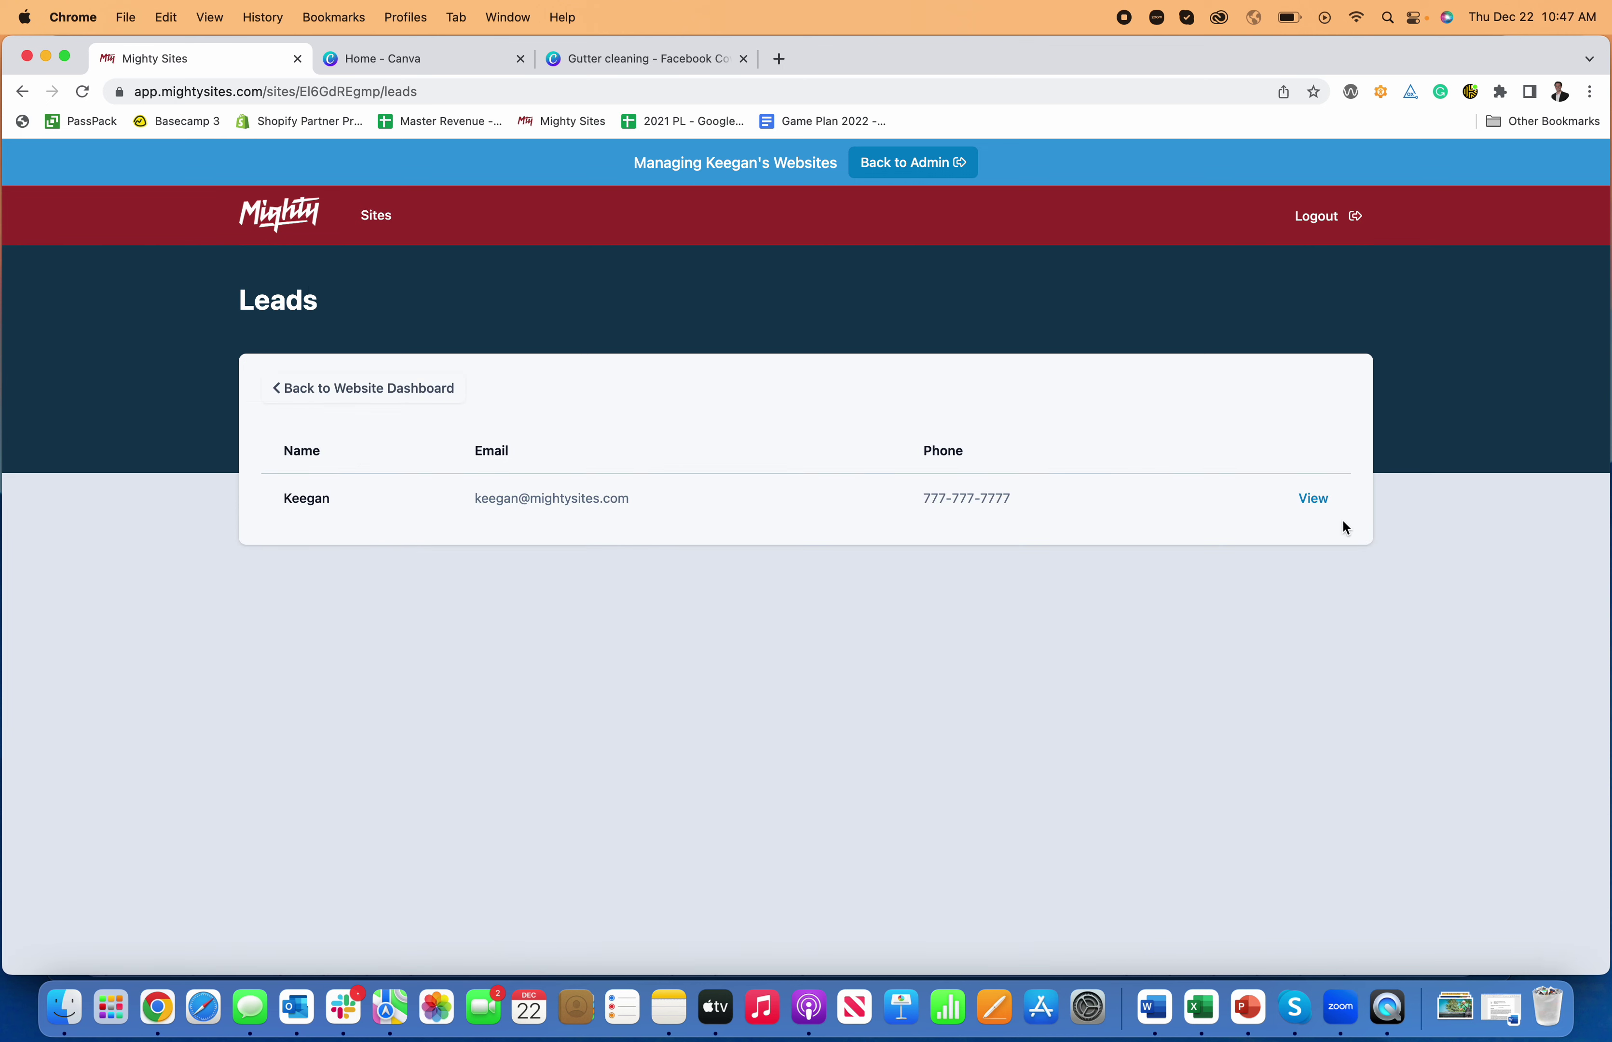
click(1314, 502)
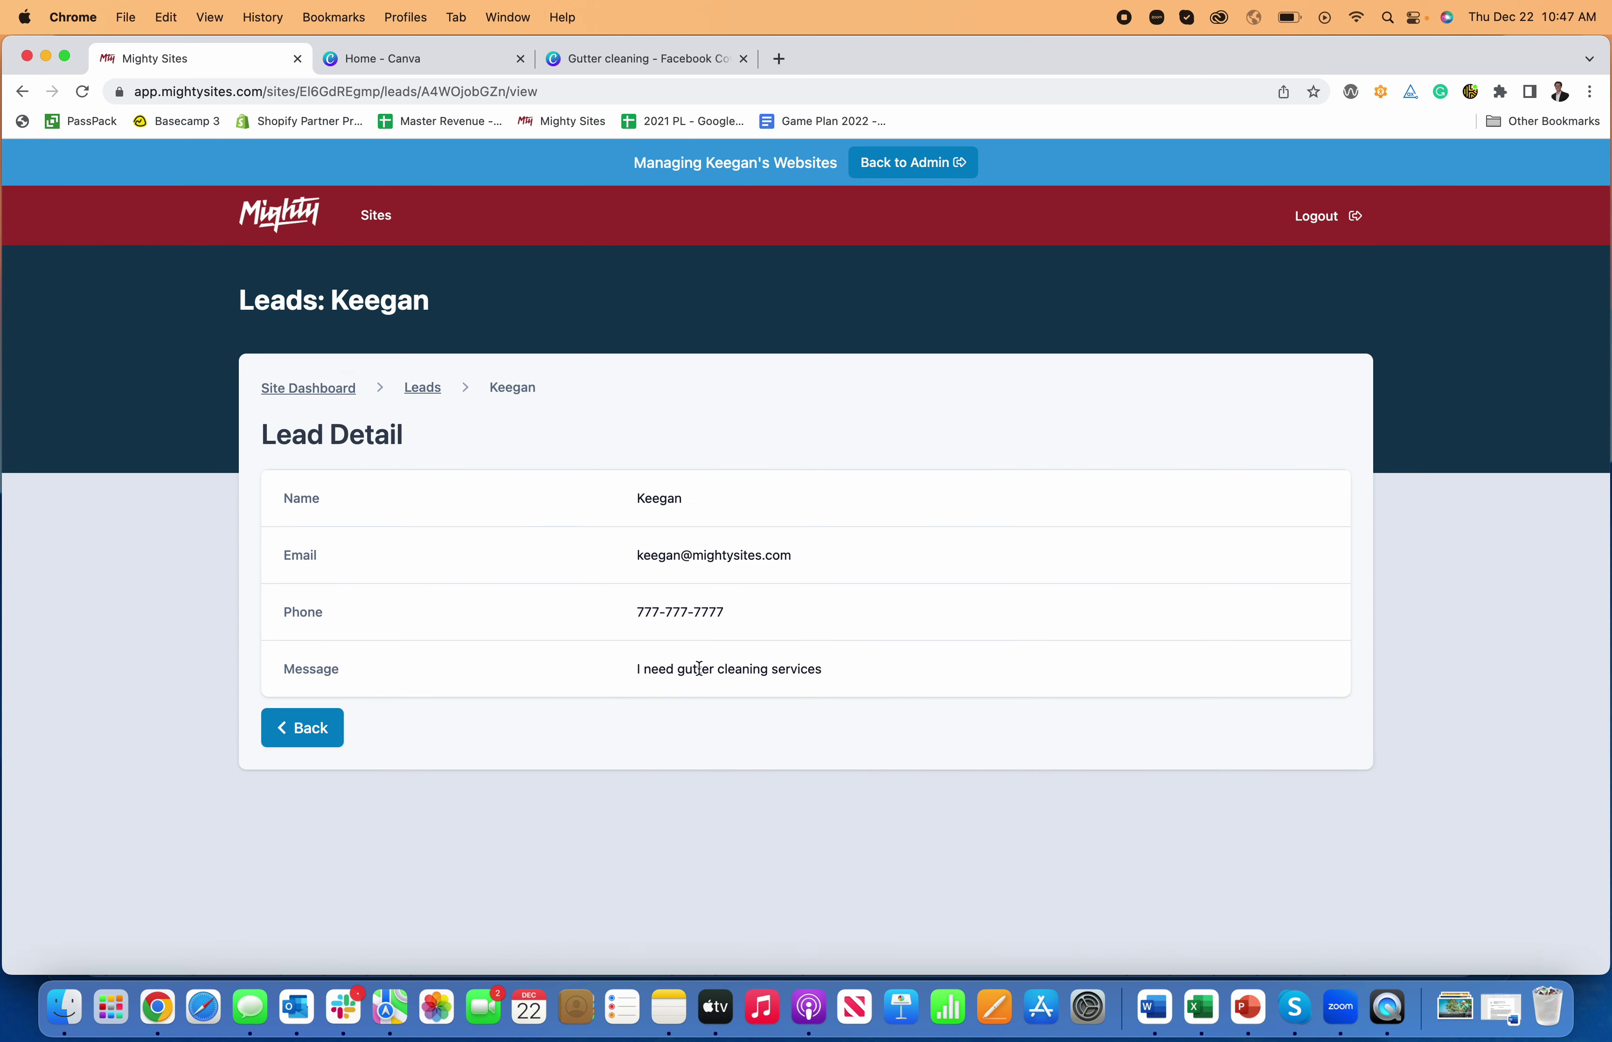
click(334, 398)
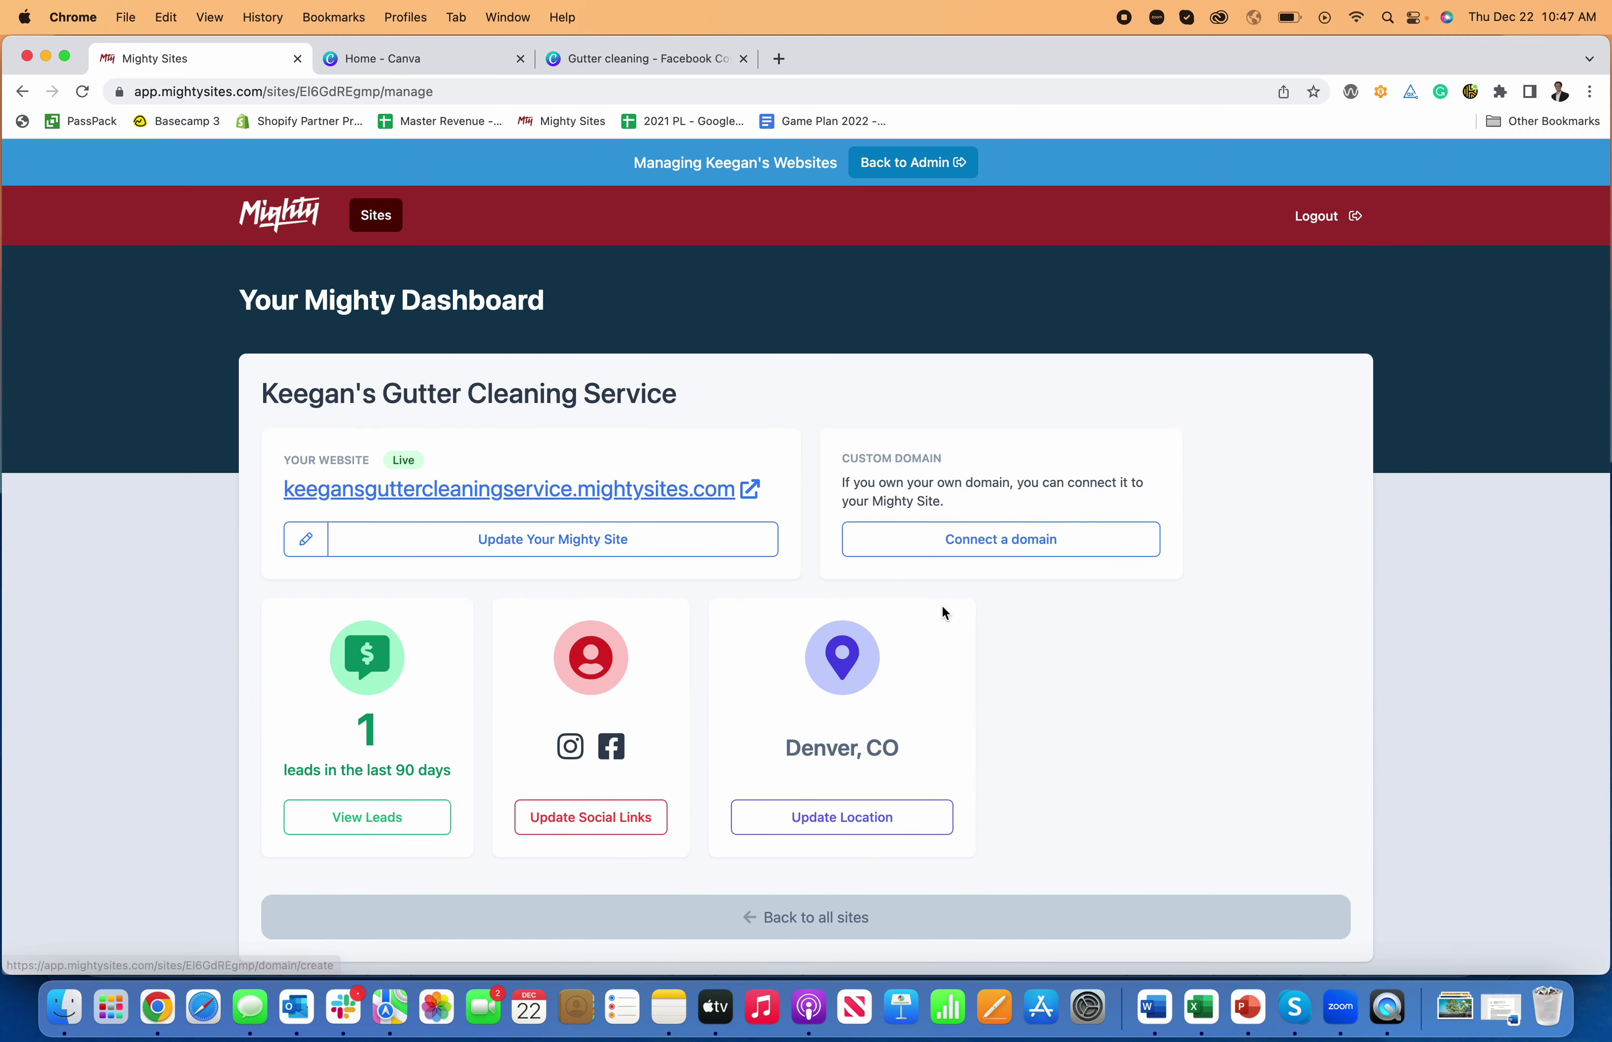
click(1023, 549)
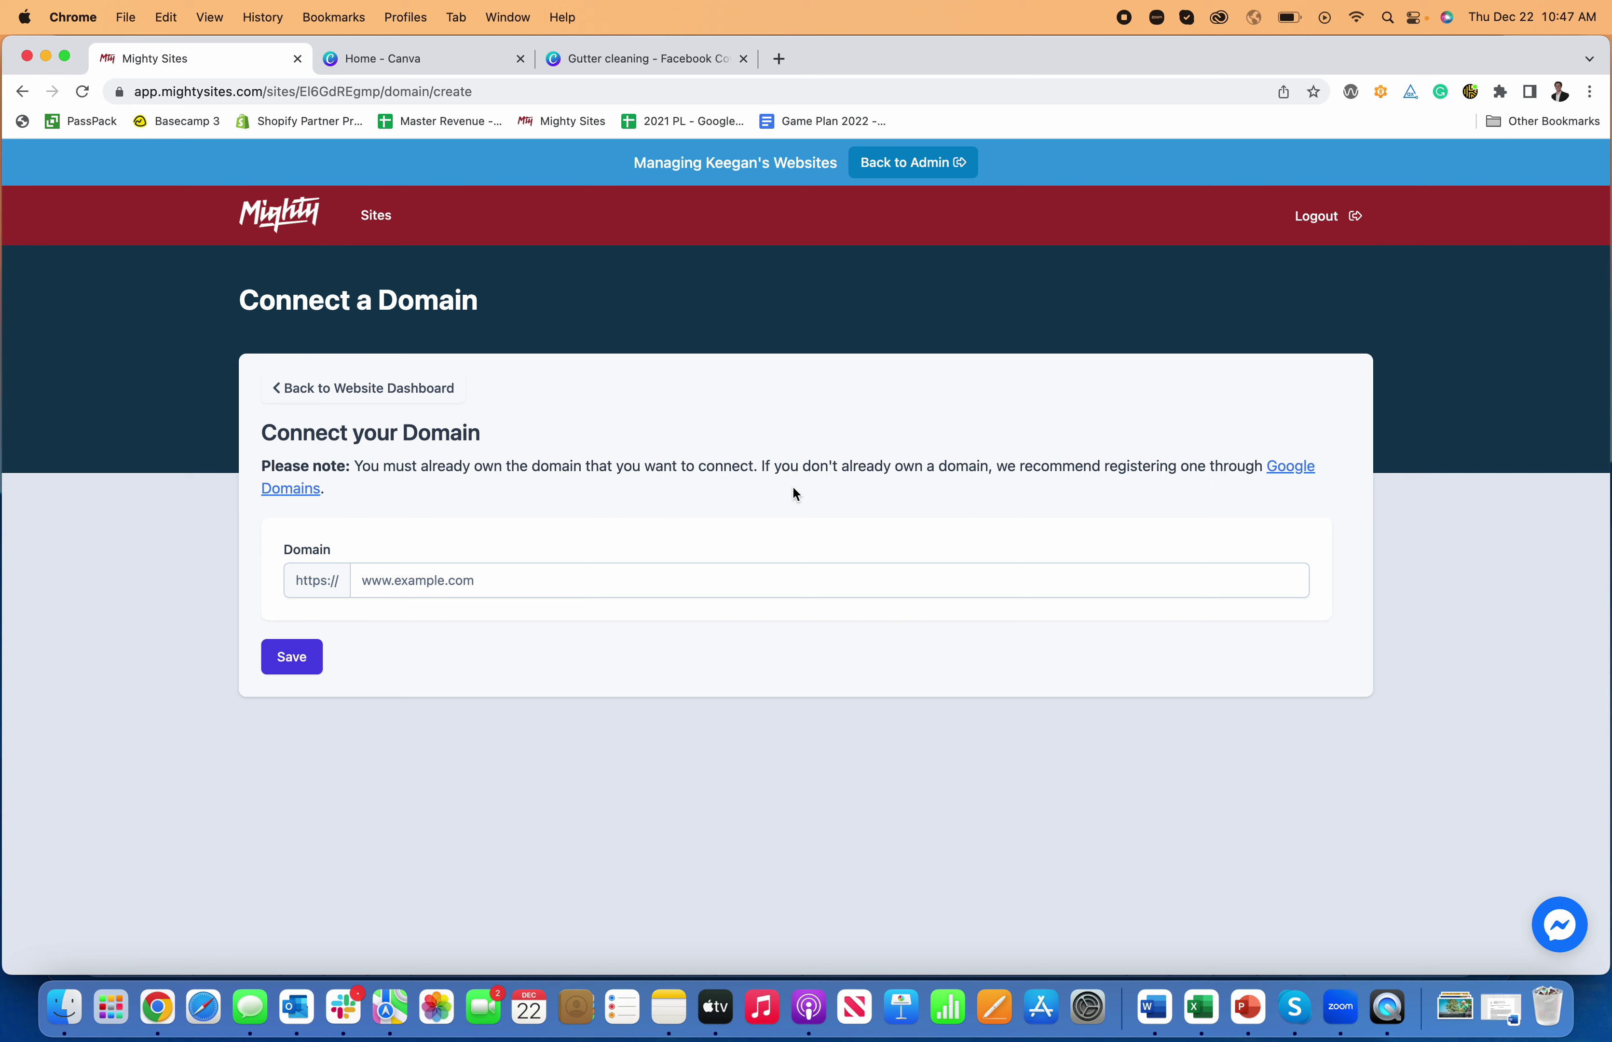
click(359, 392)
click(119, 92)
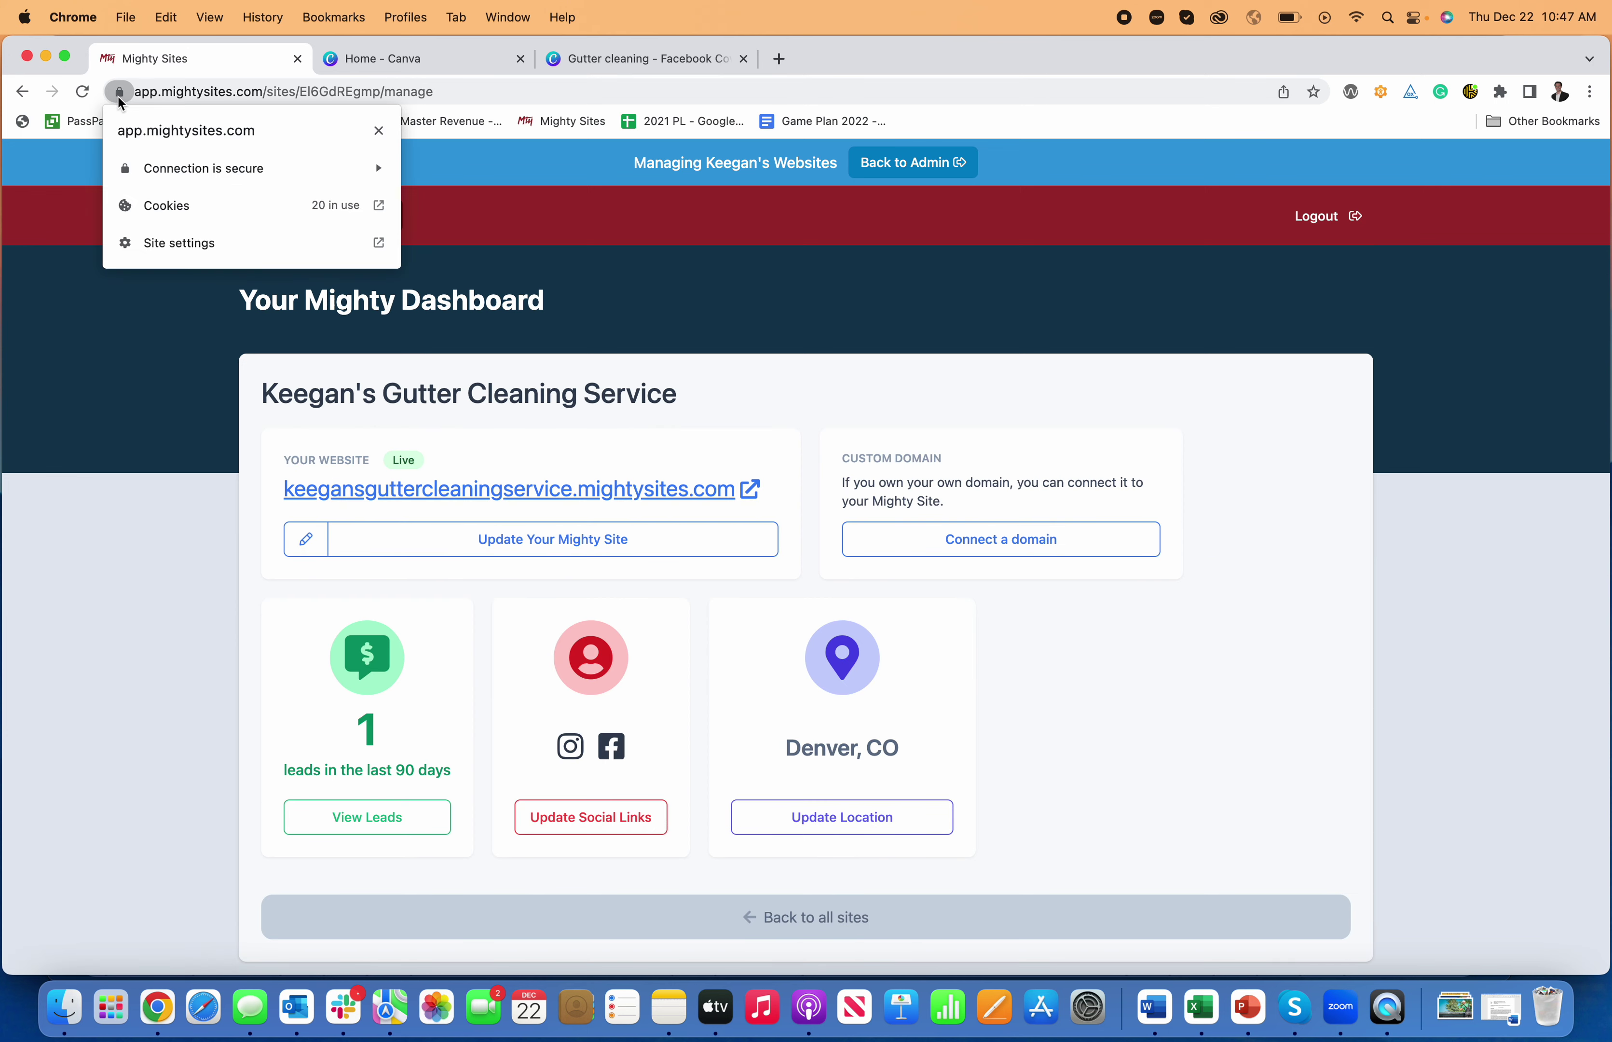
click(168, 374)
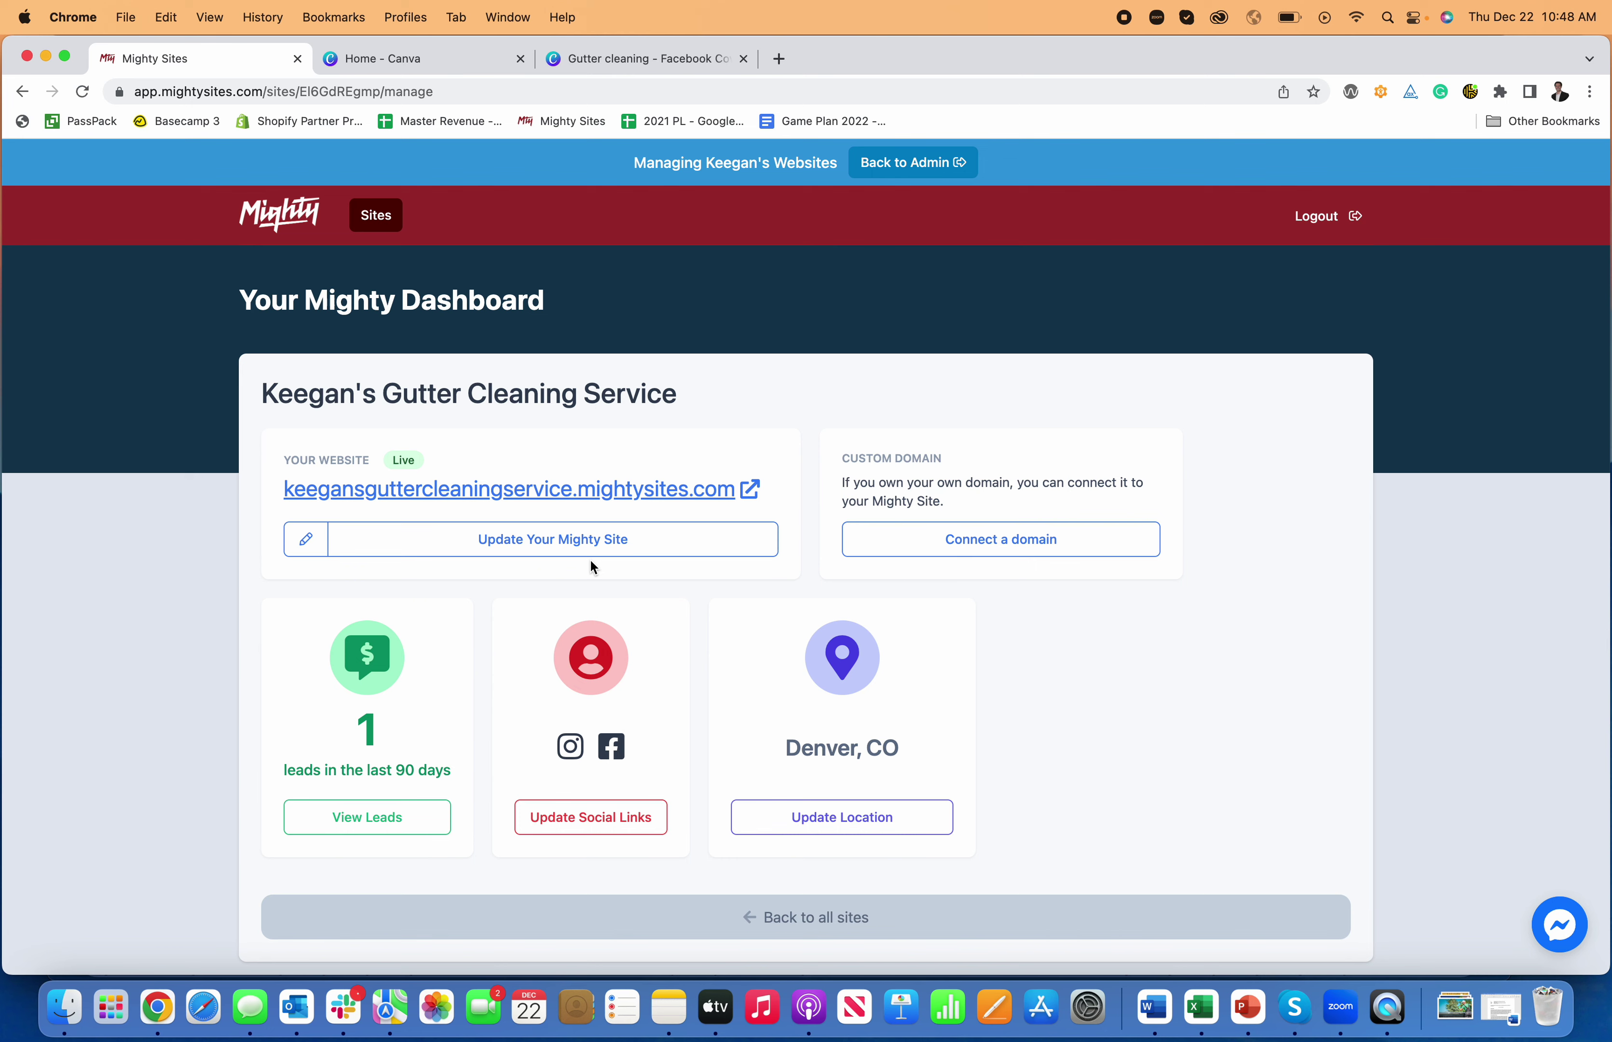
- Open the live gutter-cleaning site in a new tab and browse from the hero through About Us to Get In Touch
click(611, 502)
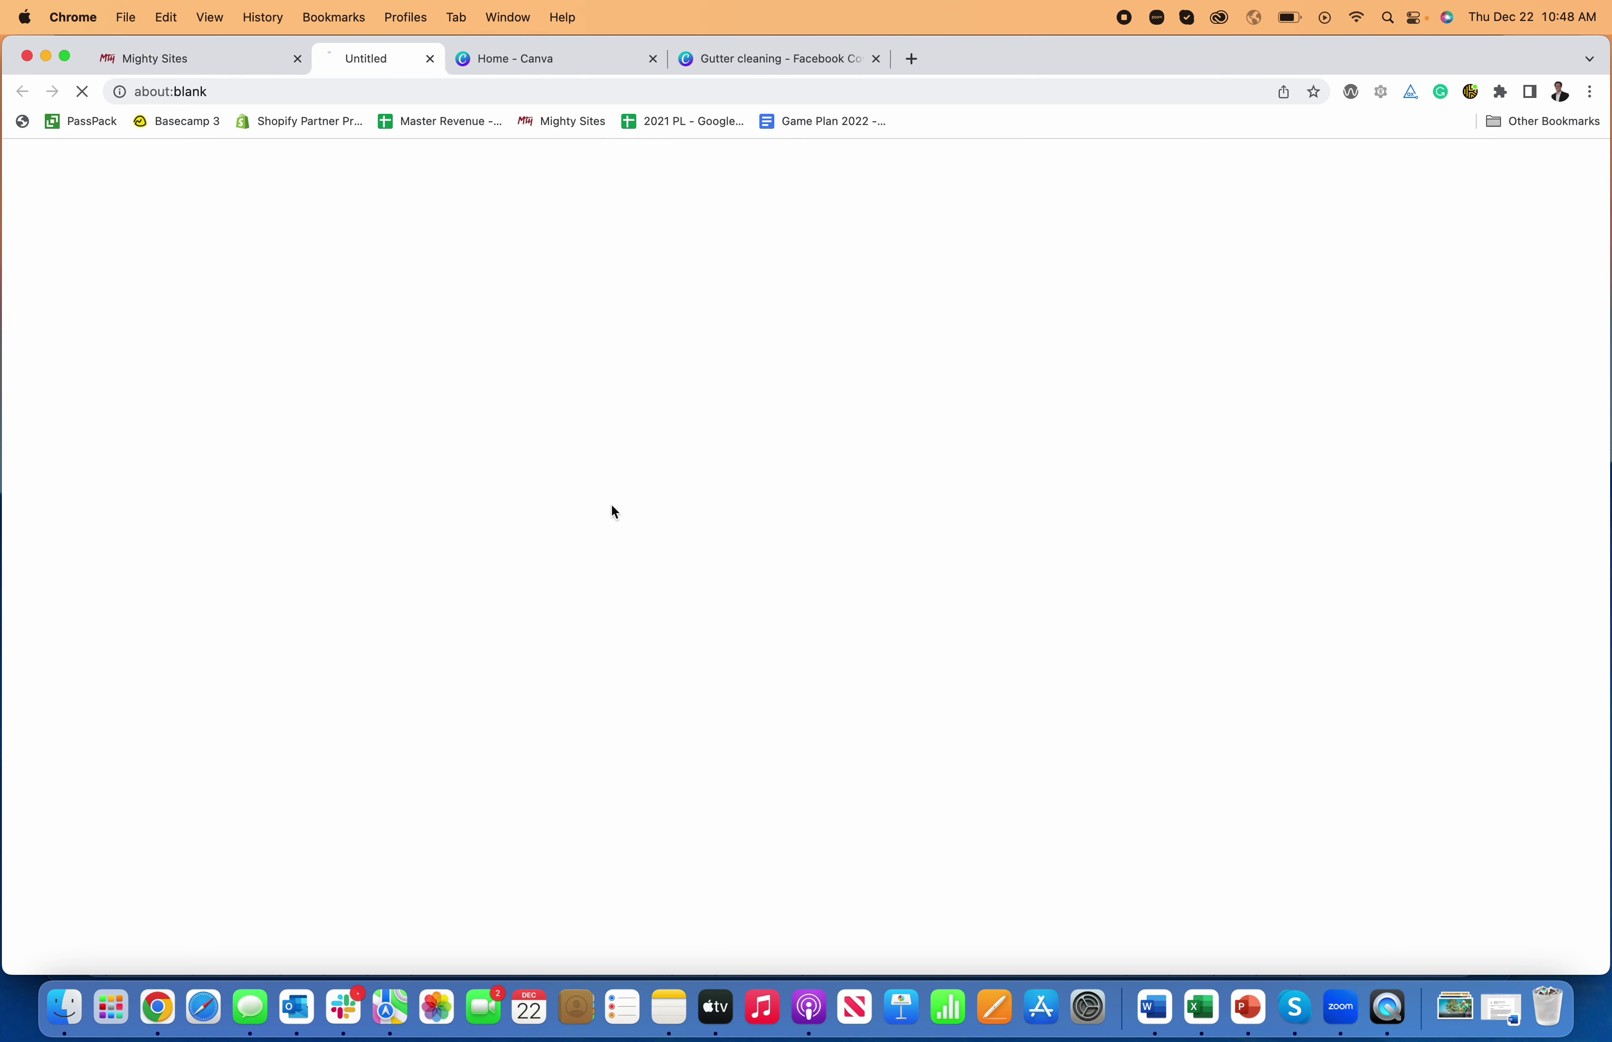
scroll(927, 553, down, 10)
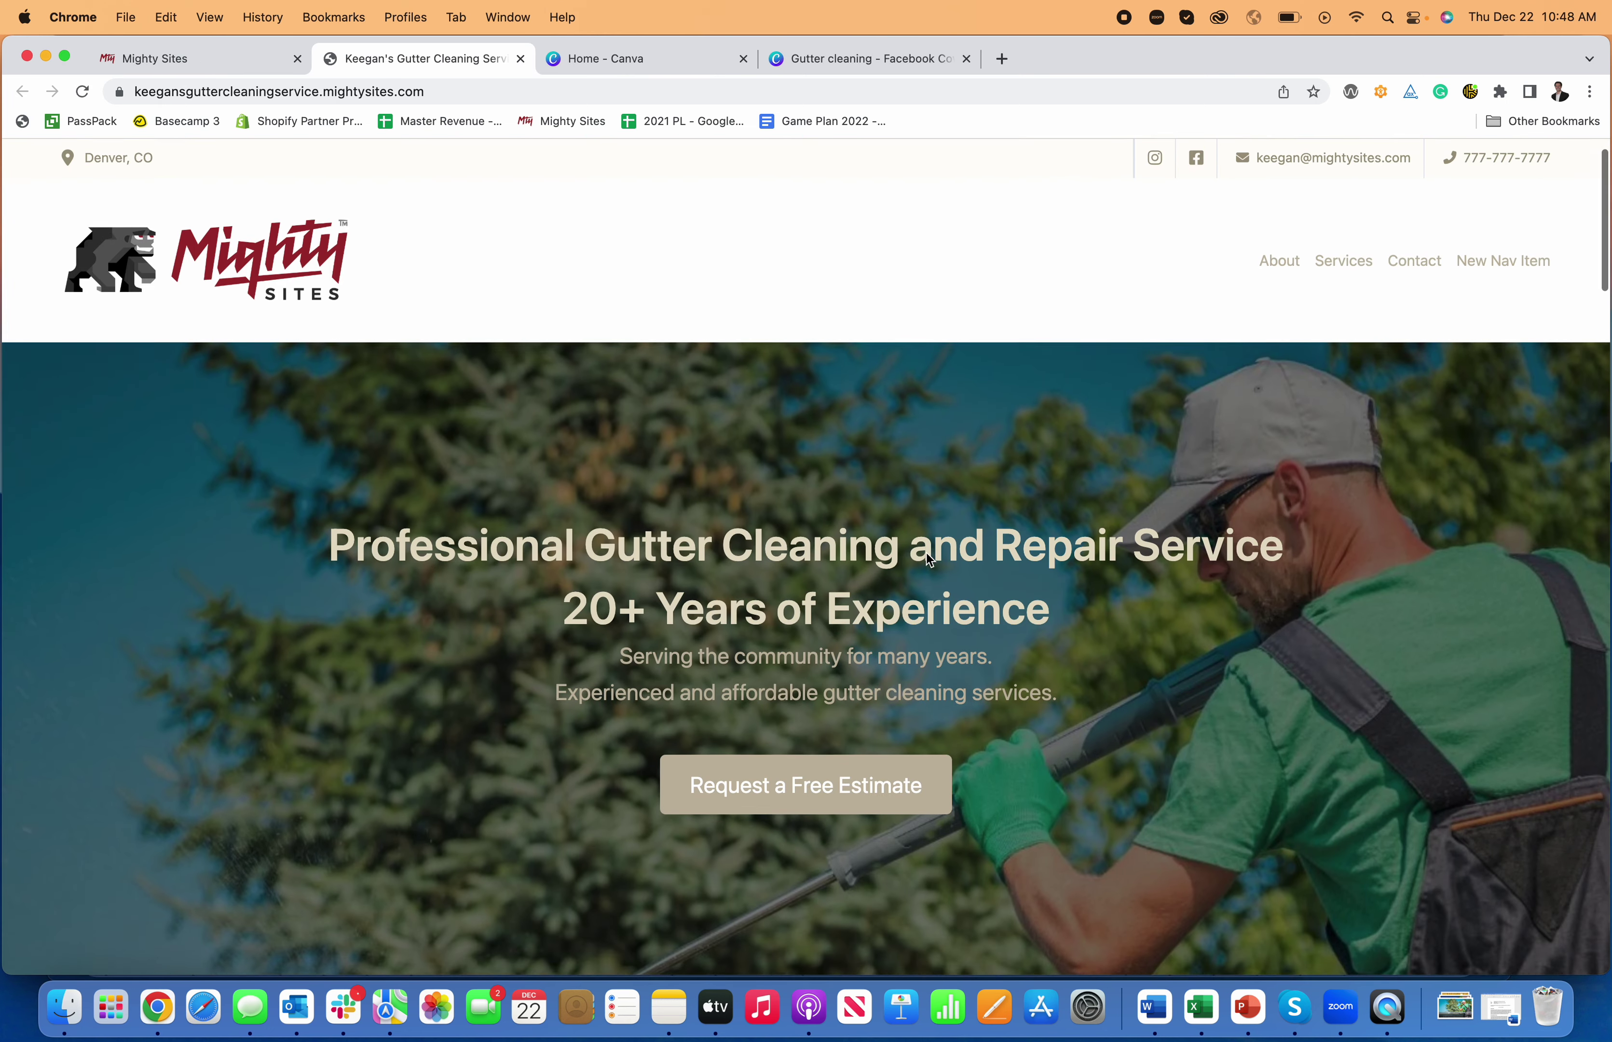
scroll(927, 553, down, 15)
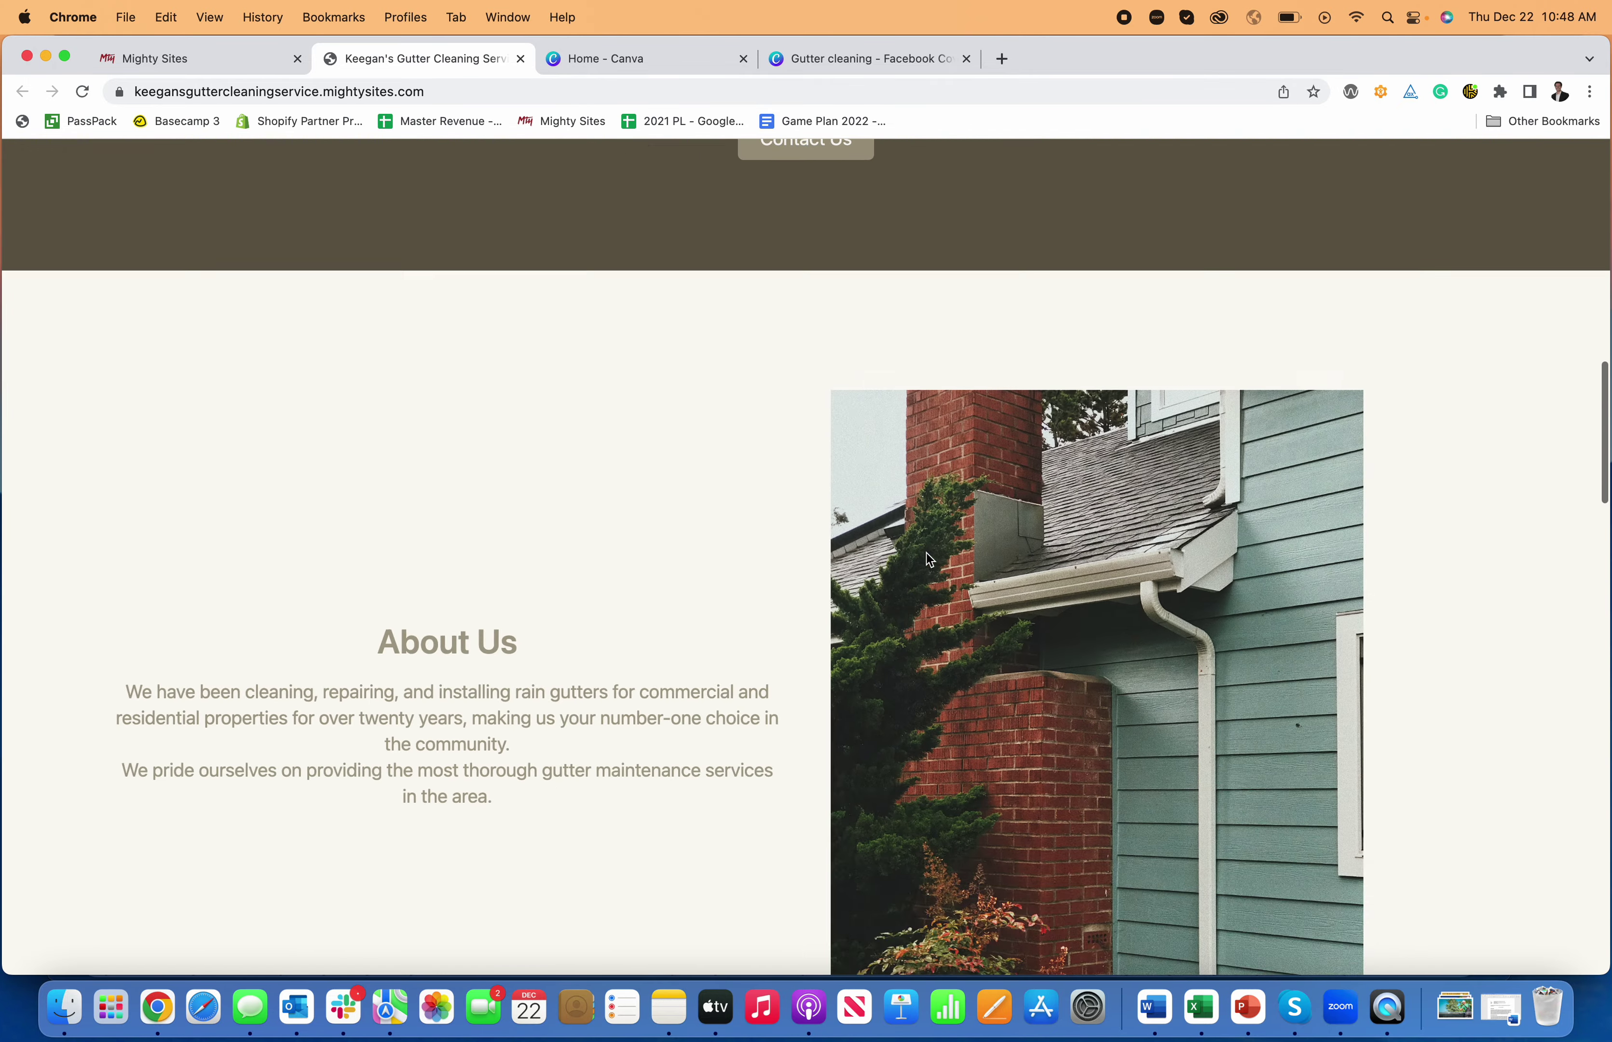
scroll(927, 559, down, 10)
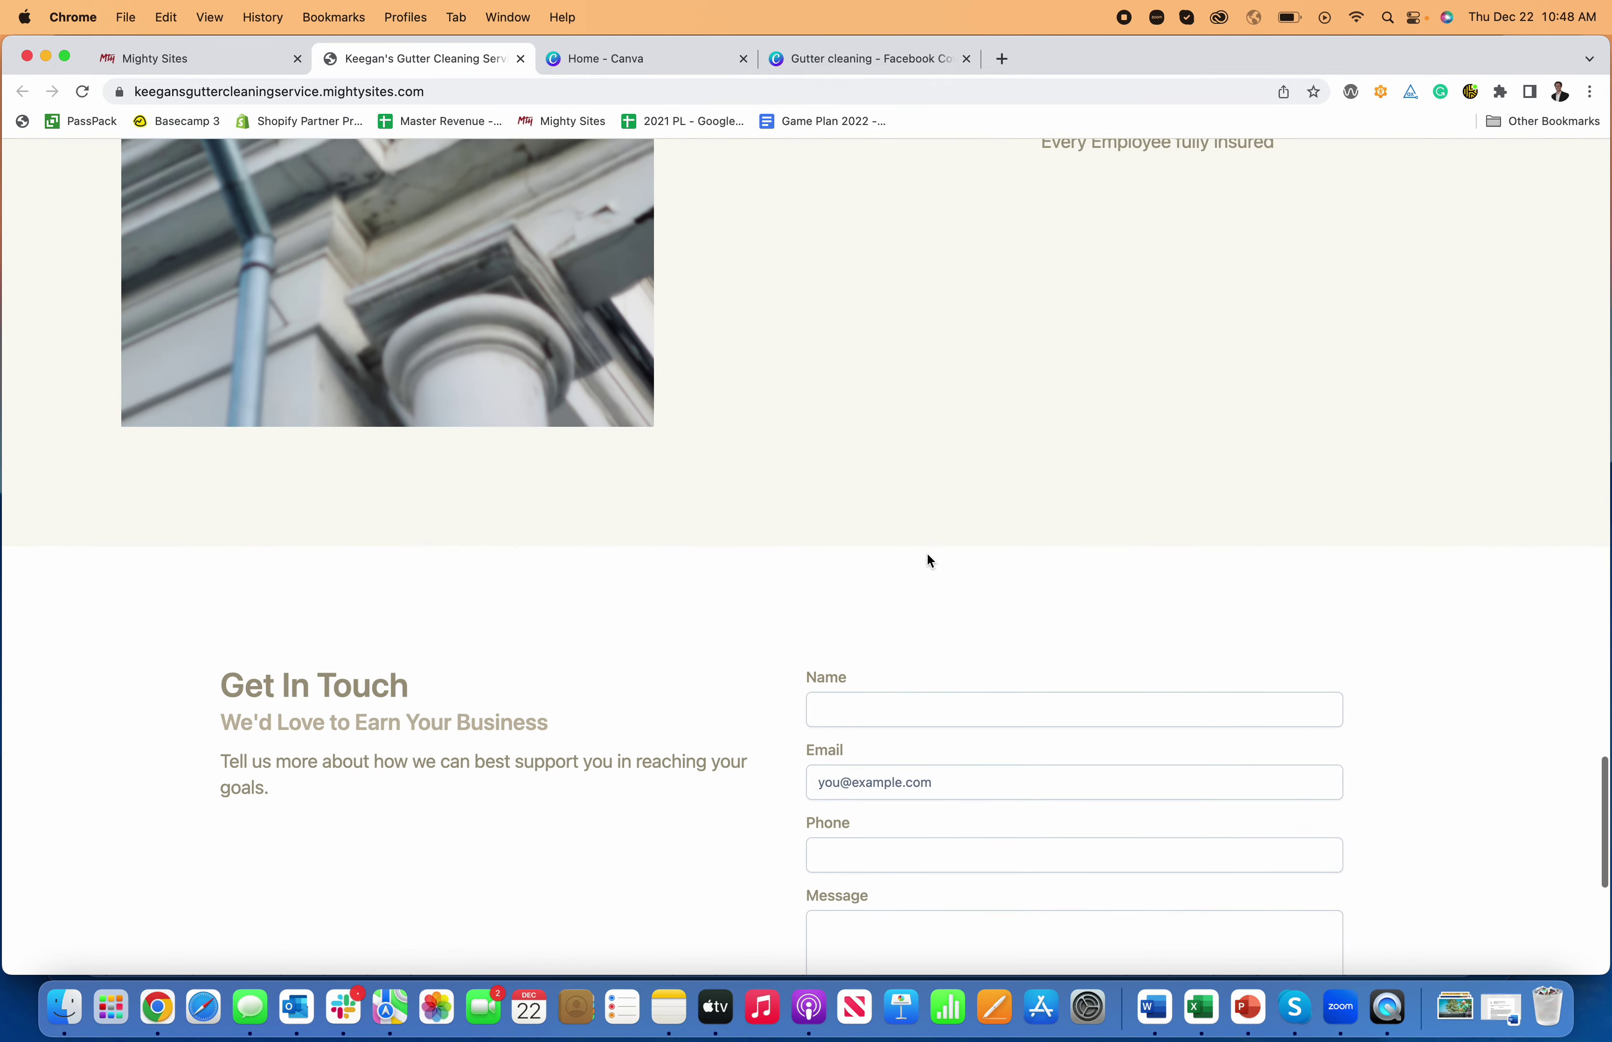
scroll(927, 560, up, 20)
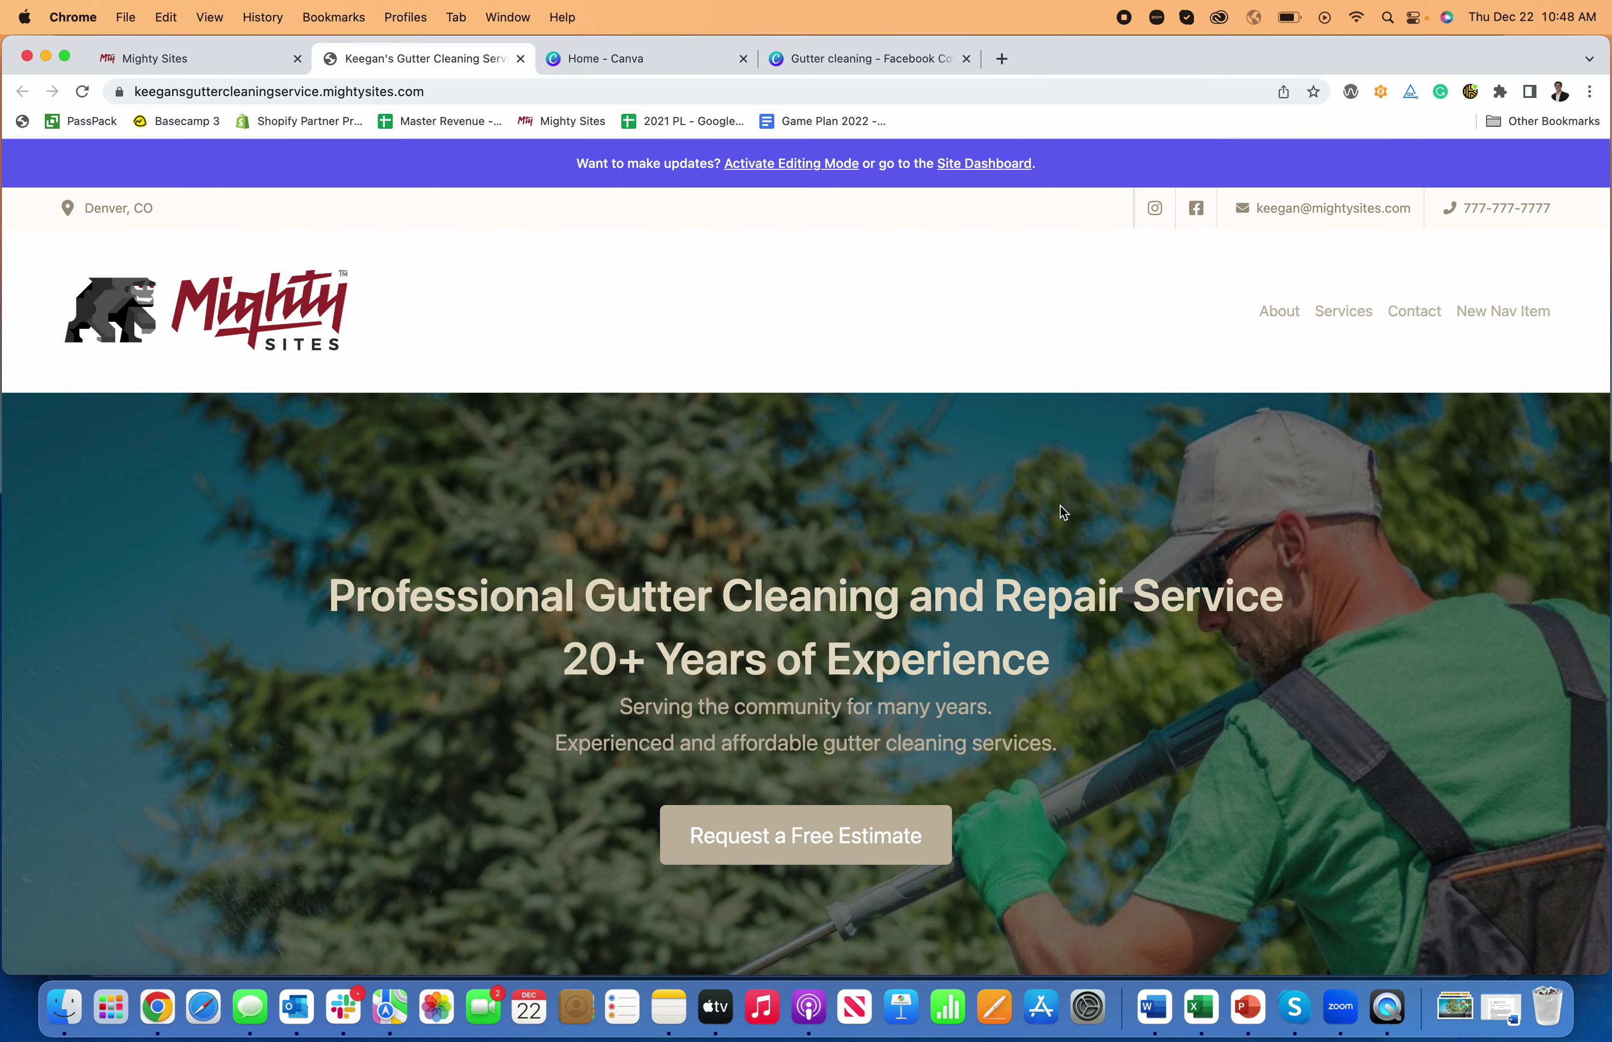
scroll(1061, 510, down, 3)
scroll(1027, 268, up, 3)
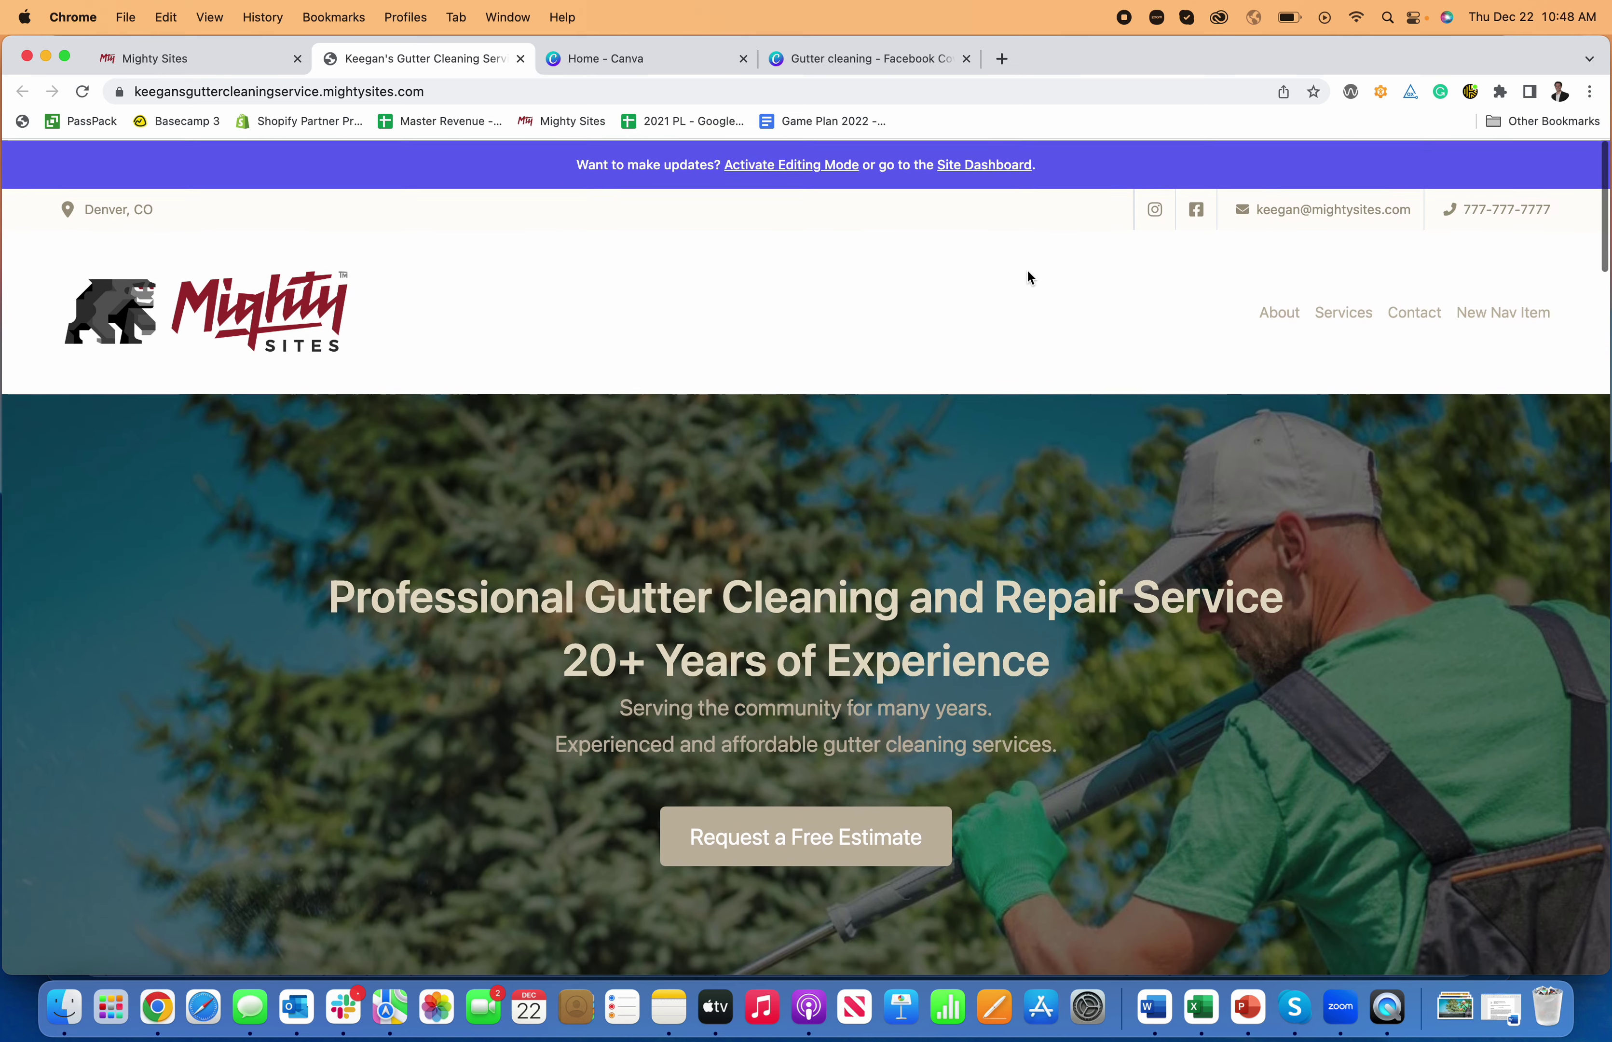
scroll(1025, 268, down, 1)
scroll(1024, 270, down, 2)
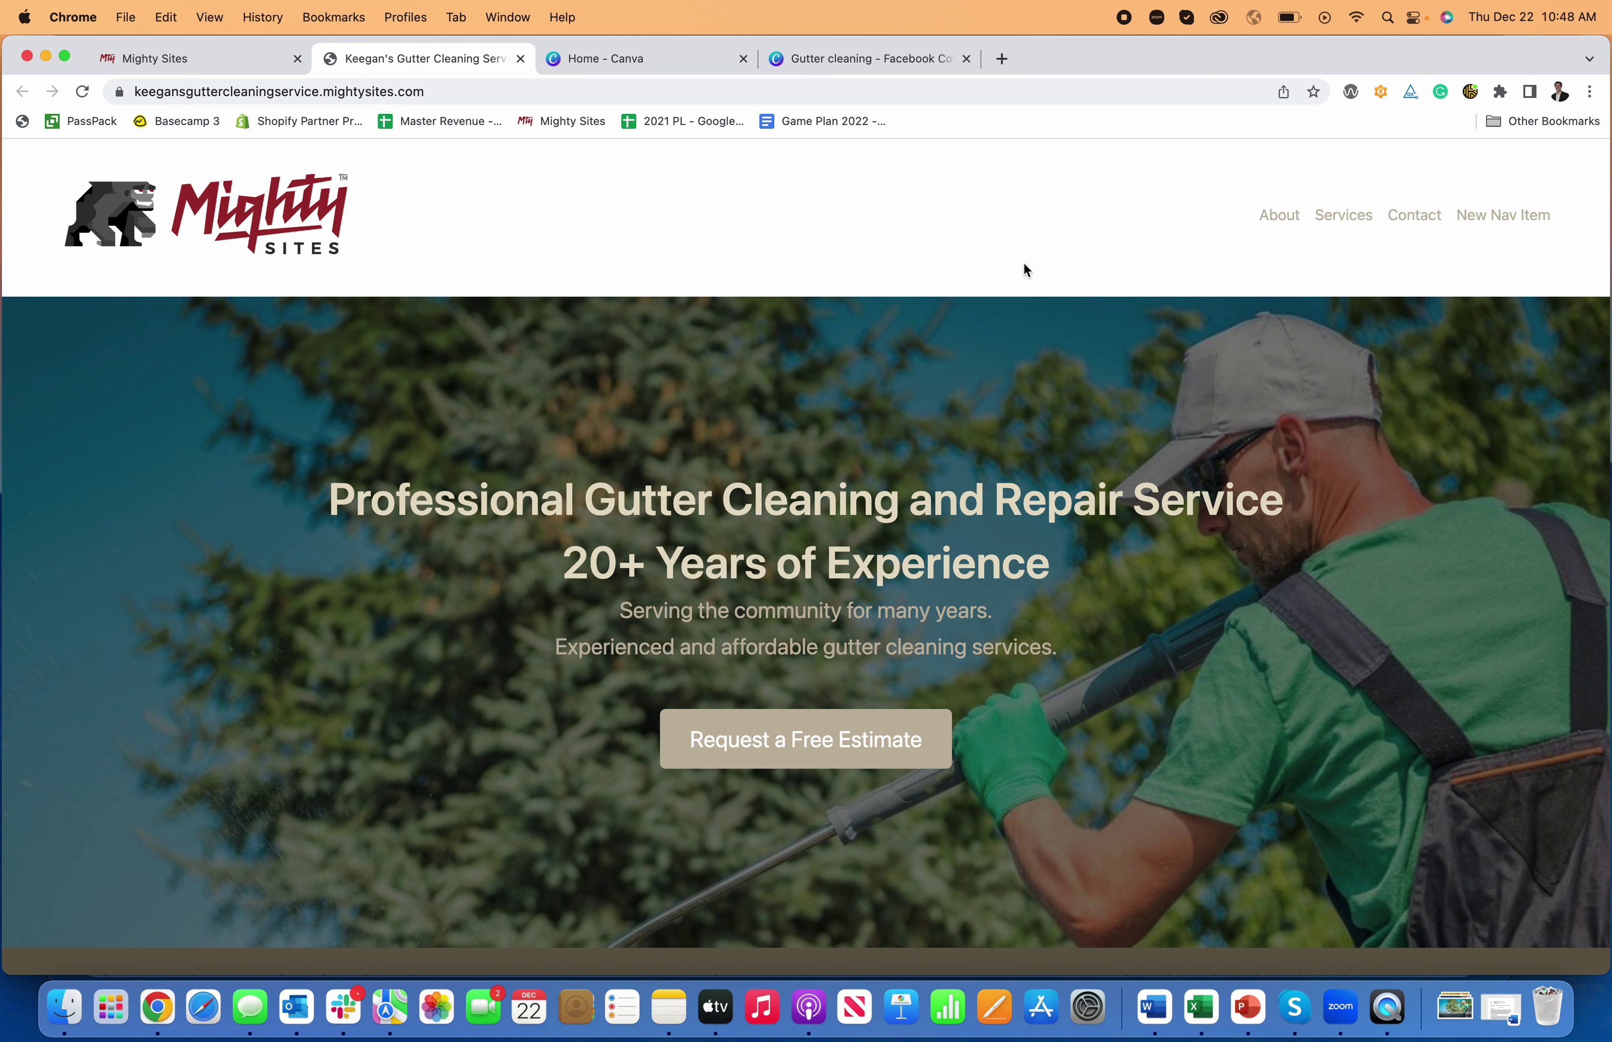